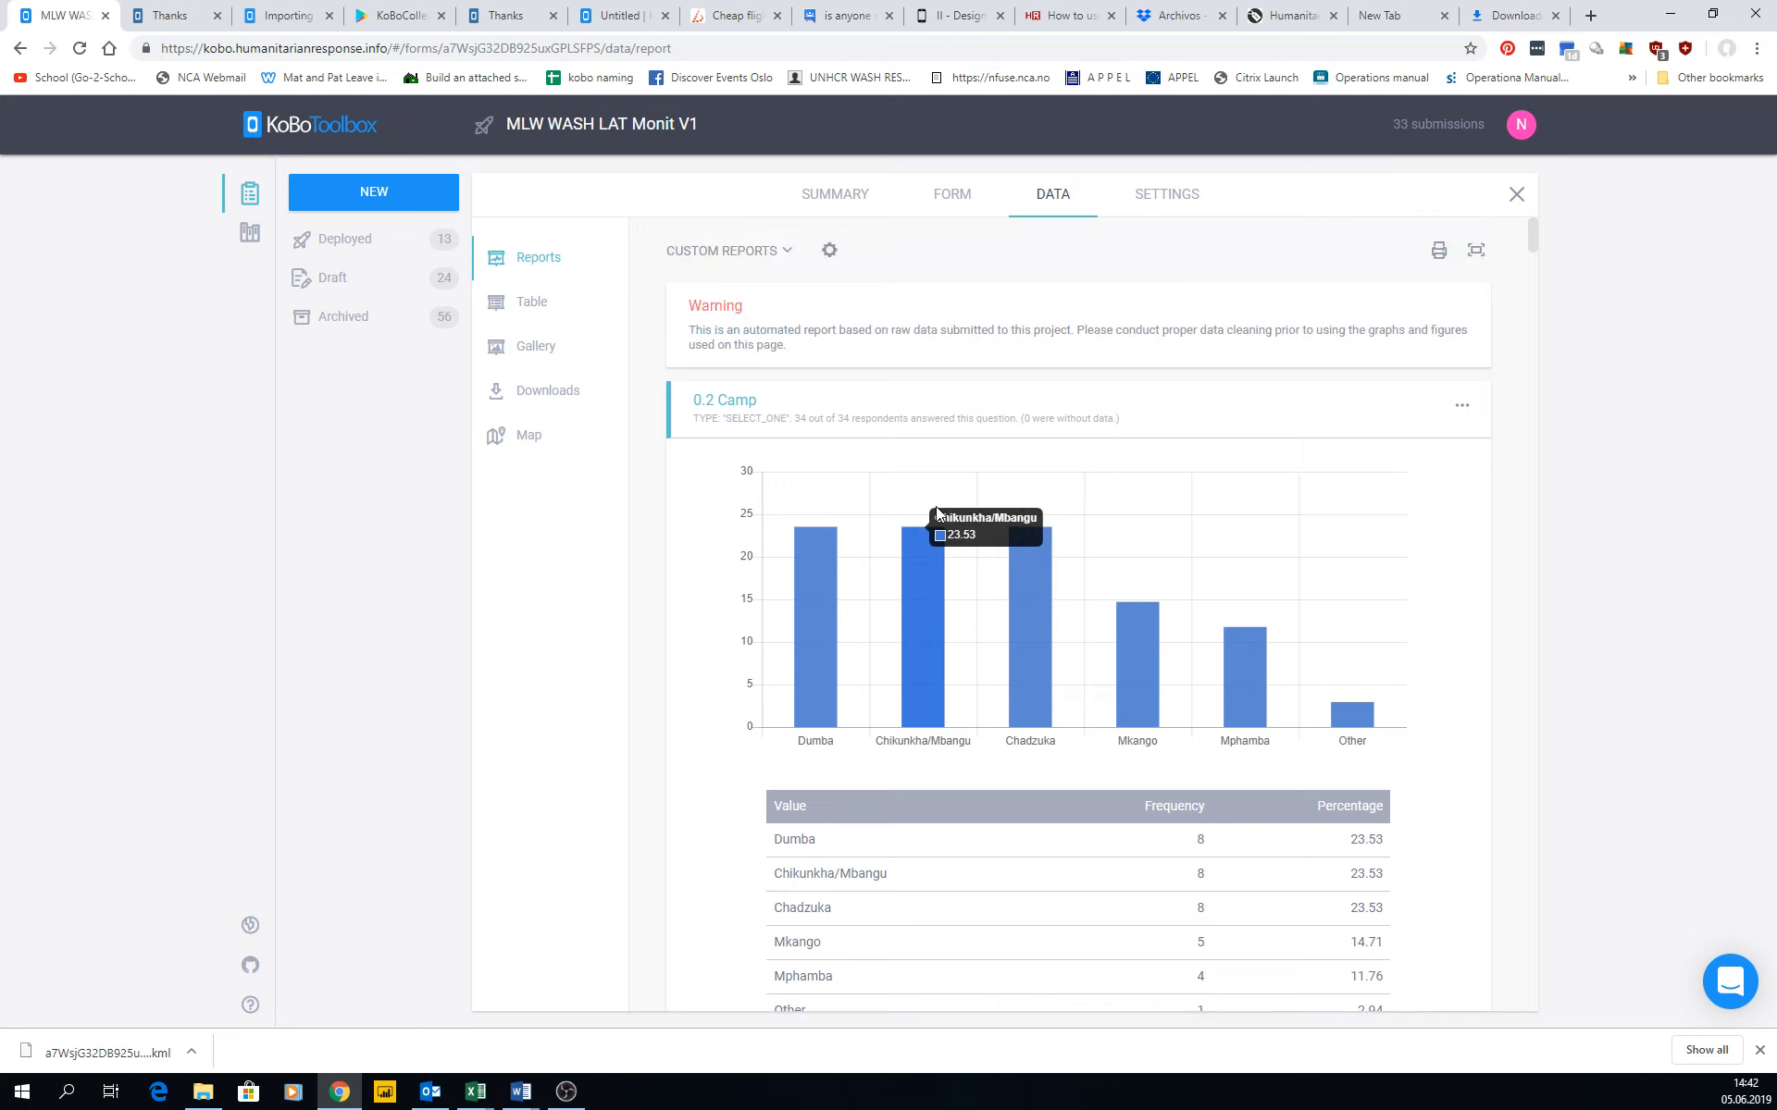
Look over the available custom reports, and examine the 0.2 Camp question's response details, bar chart and frequency table.
{"action": "left_click", "coordinate": [788, 251]}
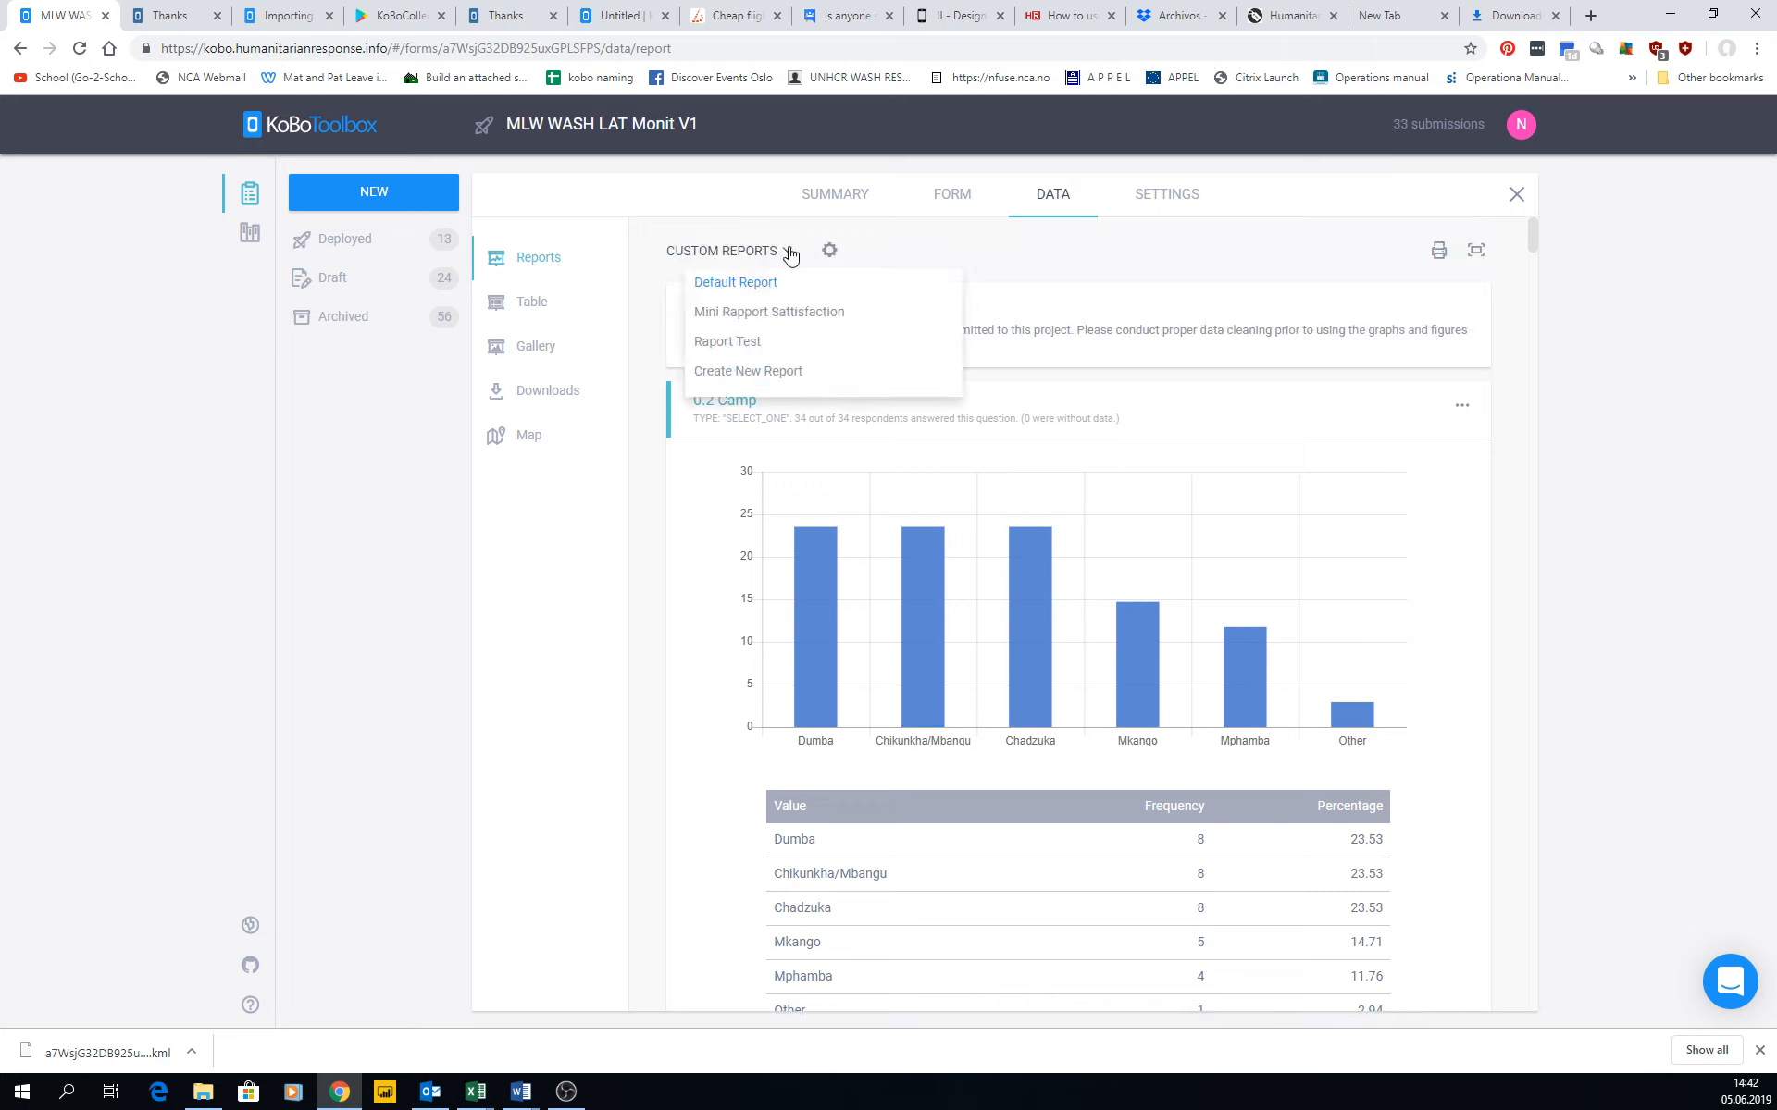
{"action": "left_click", "coordinate": [1015, 262]}
{"action": "scroll", "coordinate": [768, 360], "scroll_direction": "down", "scroll_amount": 1}
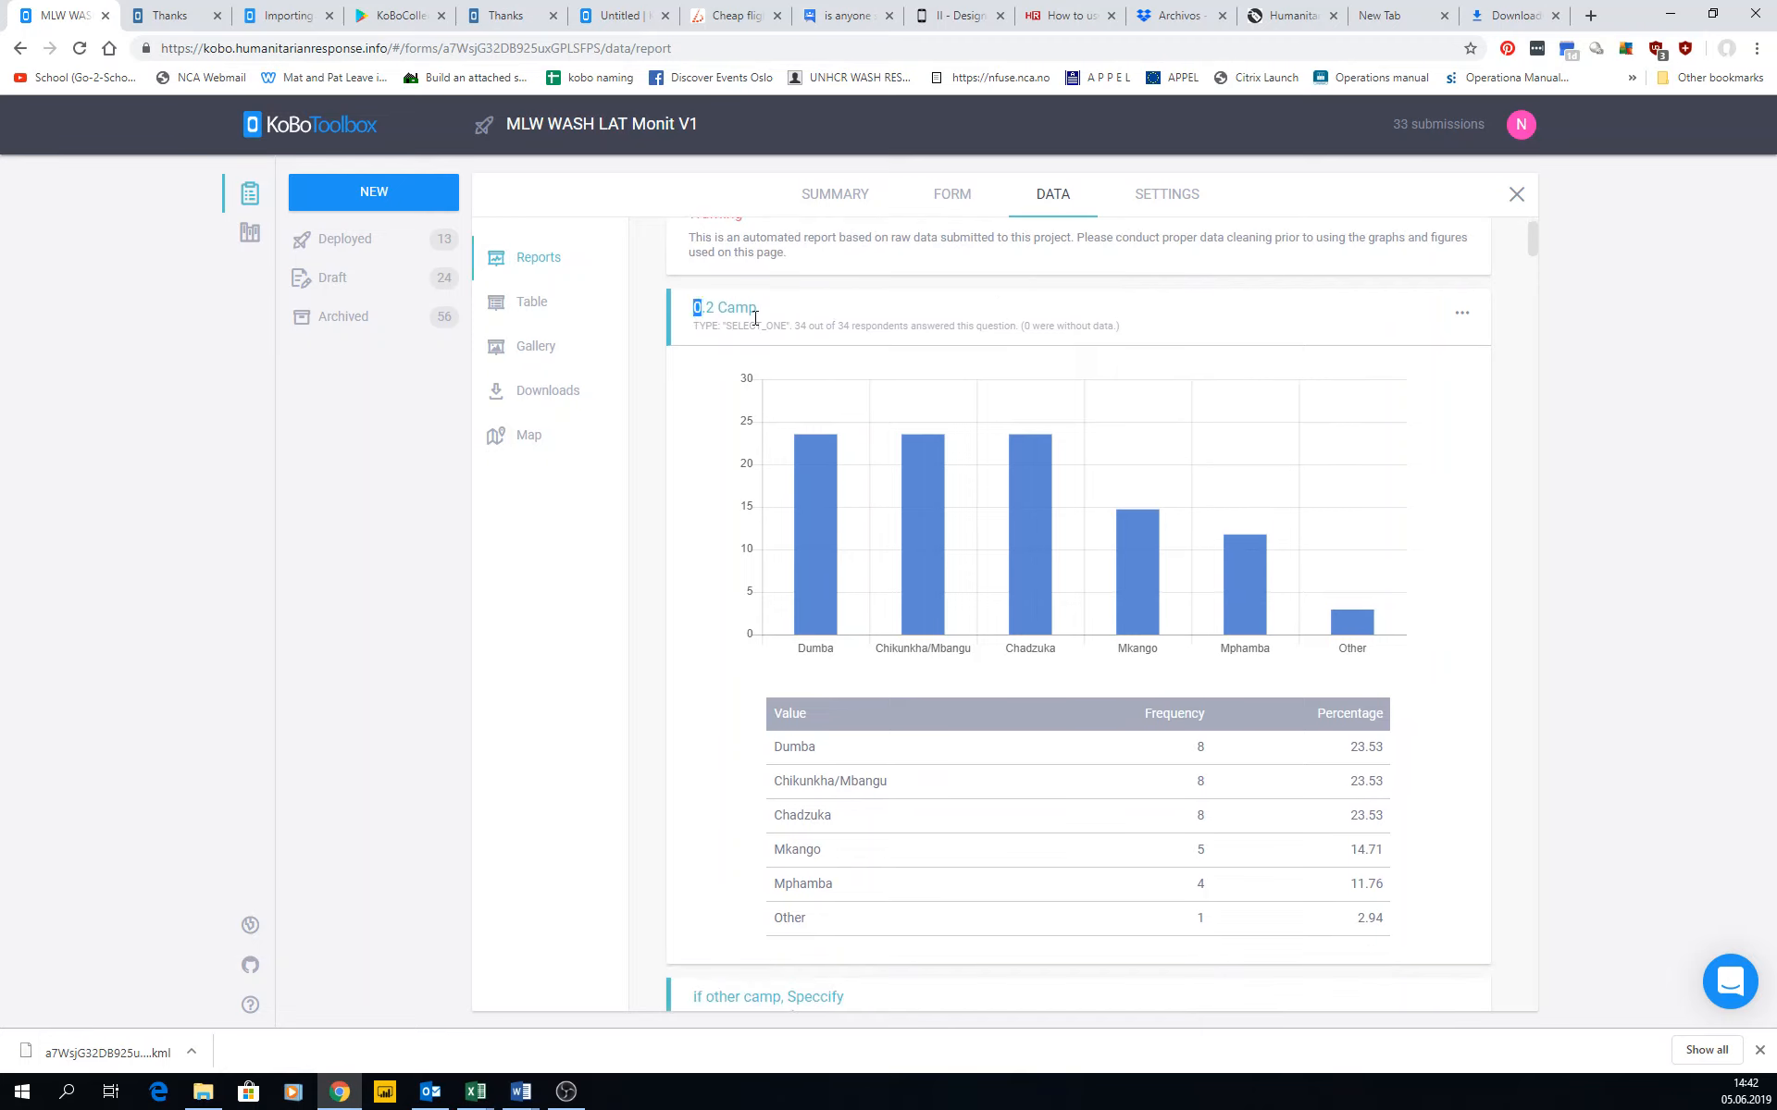
{"action": "left_click_drag", "start_coordinate": [720, 310], "coordinate": [997, 460]}
{"action": "left_click_drag", "start_coordinate": [720, 326], "coordinate": [1134, 331]}
{"action": "left_click", "coordinate": [1025, 329]}
{"action": "scroll", "coordinate": [1082, 476], "scroll_direction": "down", "scroll_amount": 4}
{"action": "scroll", "coordinate": [1083, 476], "scroll_direction": "up", "scroll_amount": 2}
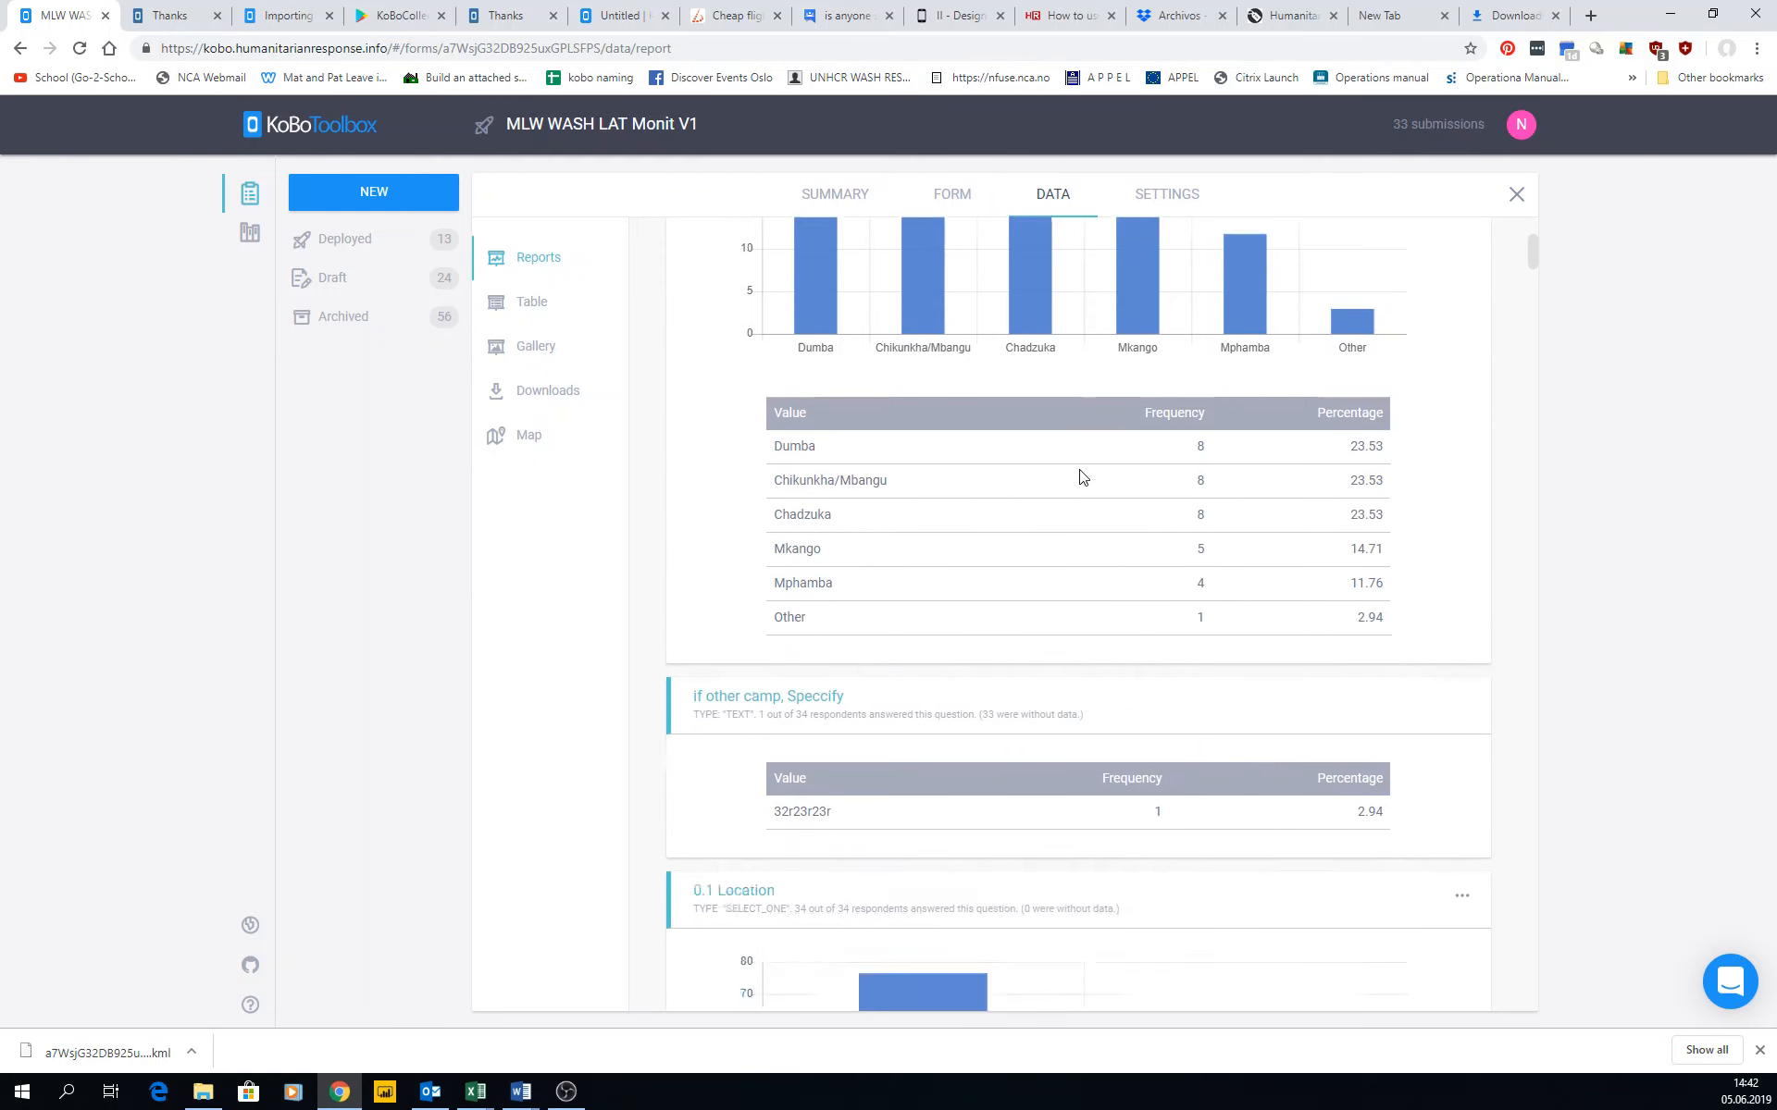
{"action": "mouse_move", "coordinate": [818, 308]}
{"action": "scroll", "coordinate": [818, 314], "scroll_direction": "up", "scroll_amount": 2}
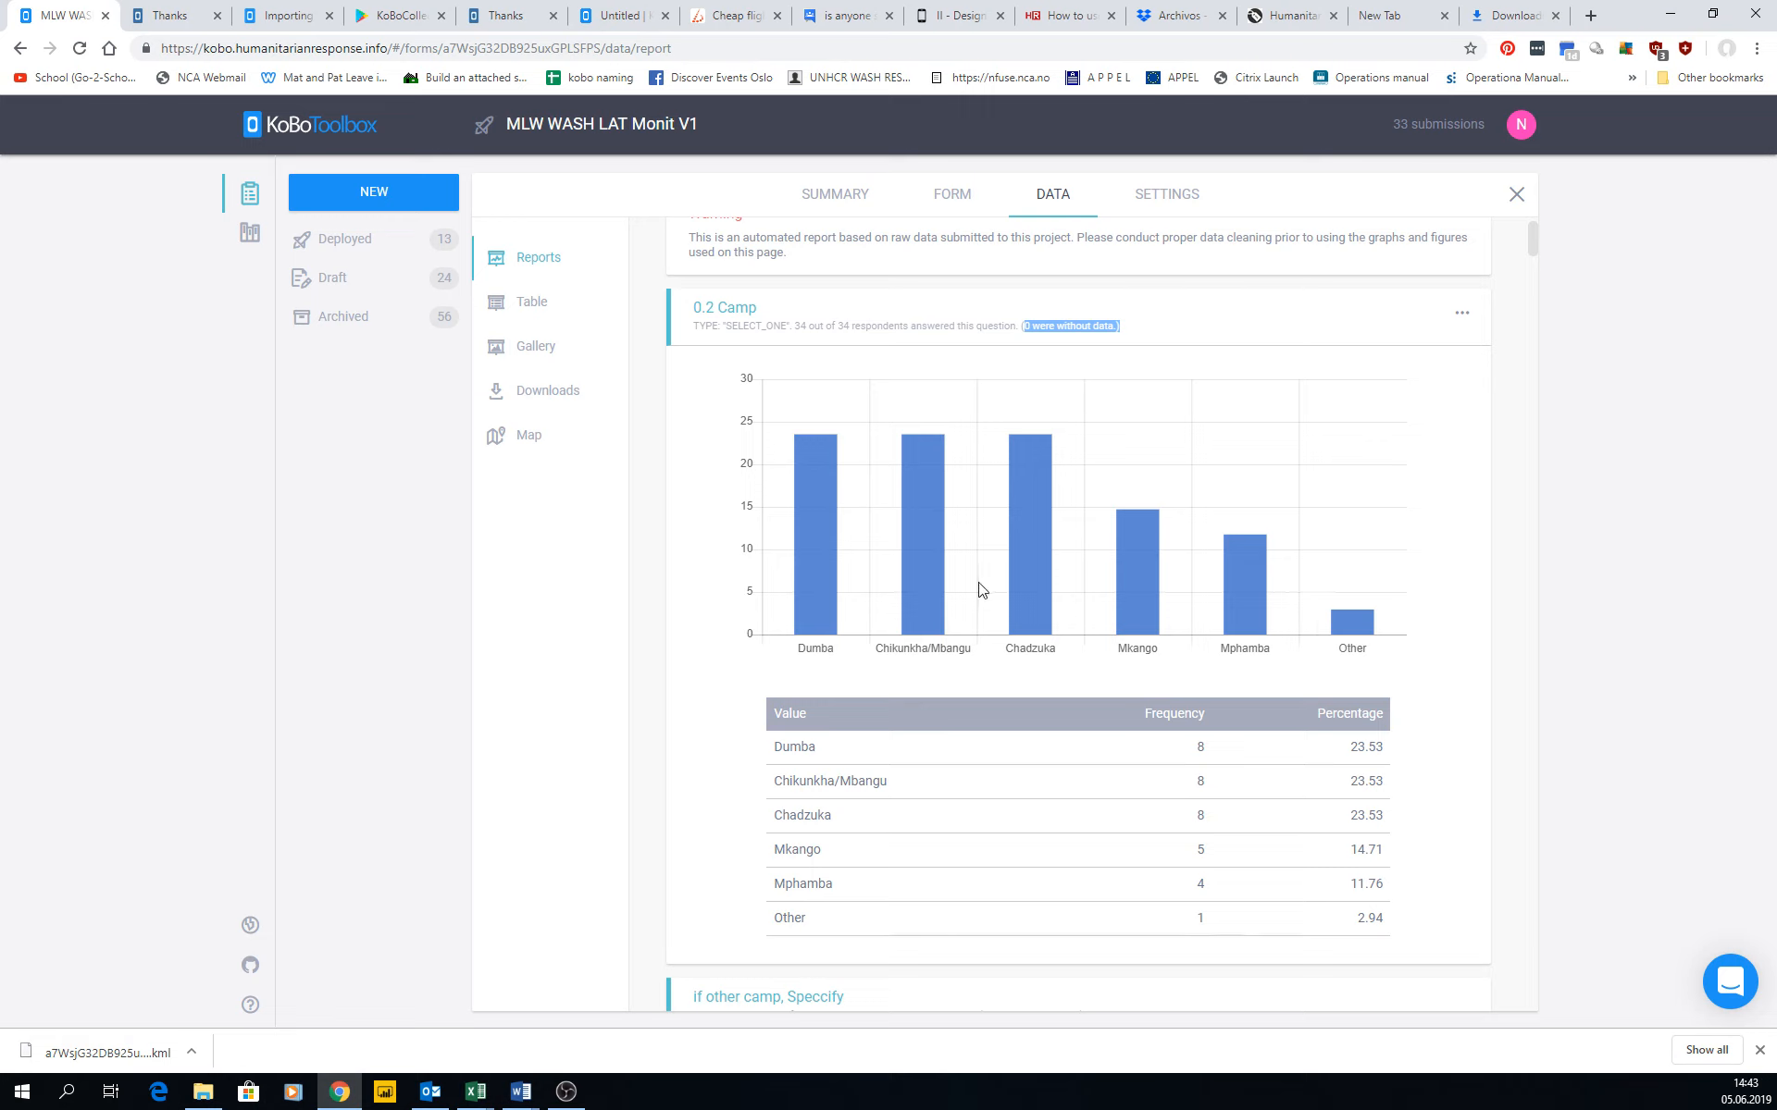
{"action": "left_click_drag", "start_coordinate": [855, 715], "coordinate": [1375, 908]}
{"action": "scroll", "coordinate": [1041, 768], "scroll_direction": "down", "scroll_amount": 1}
{"action": "scroll", "coordinate": [1040, 770], "scroll_direction": "down", "scroll_amount": 5}
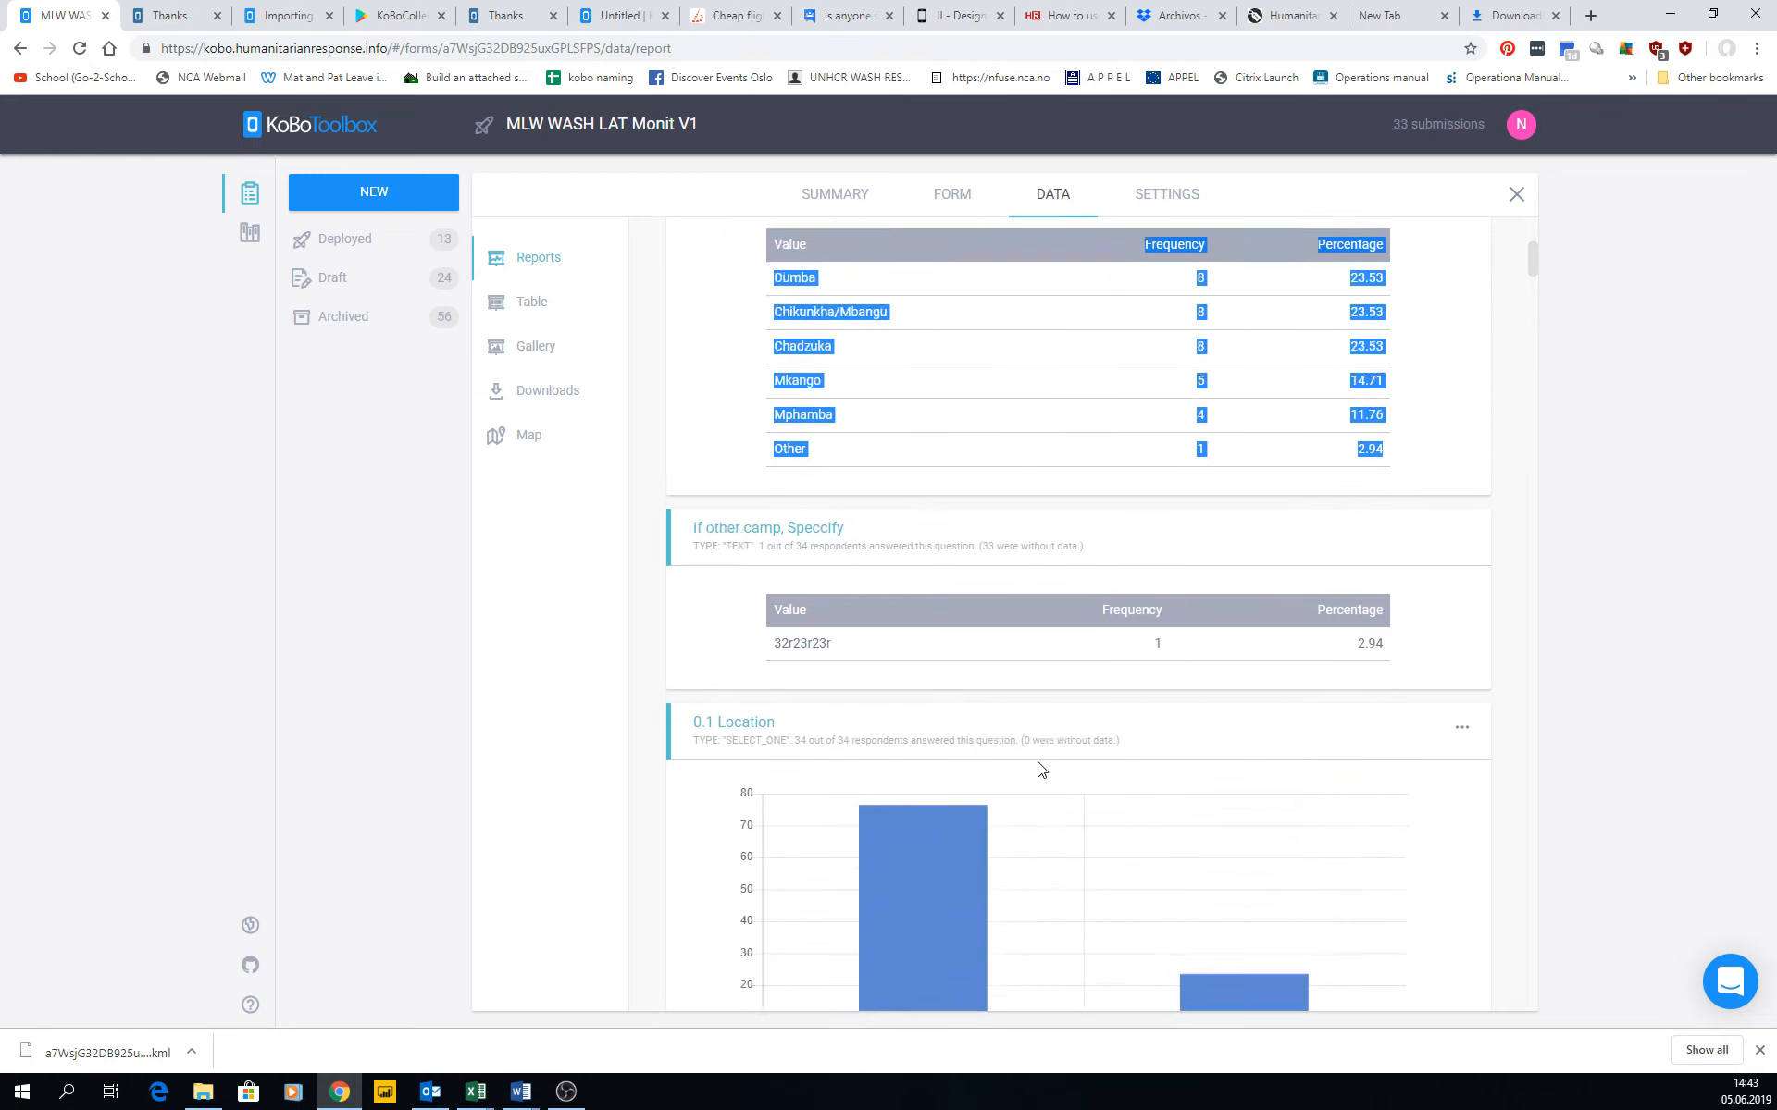
{"action": "scroll", "coordinate": [997, 739], "scroll_direction": "up", "scroll_amount": 5}
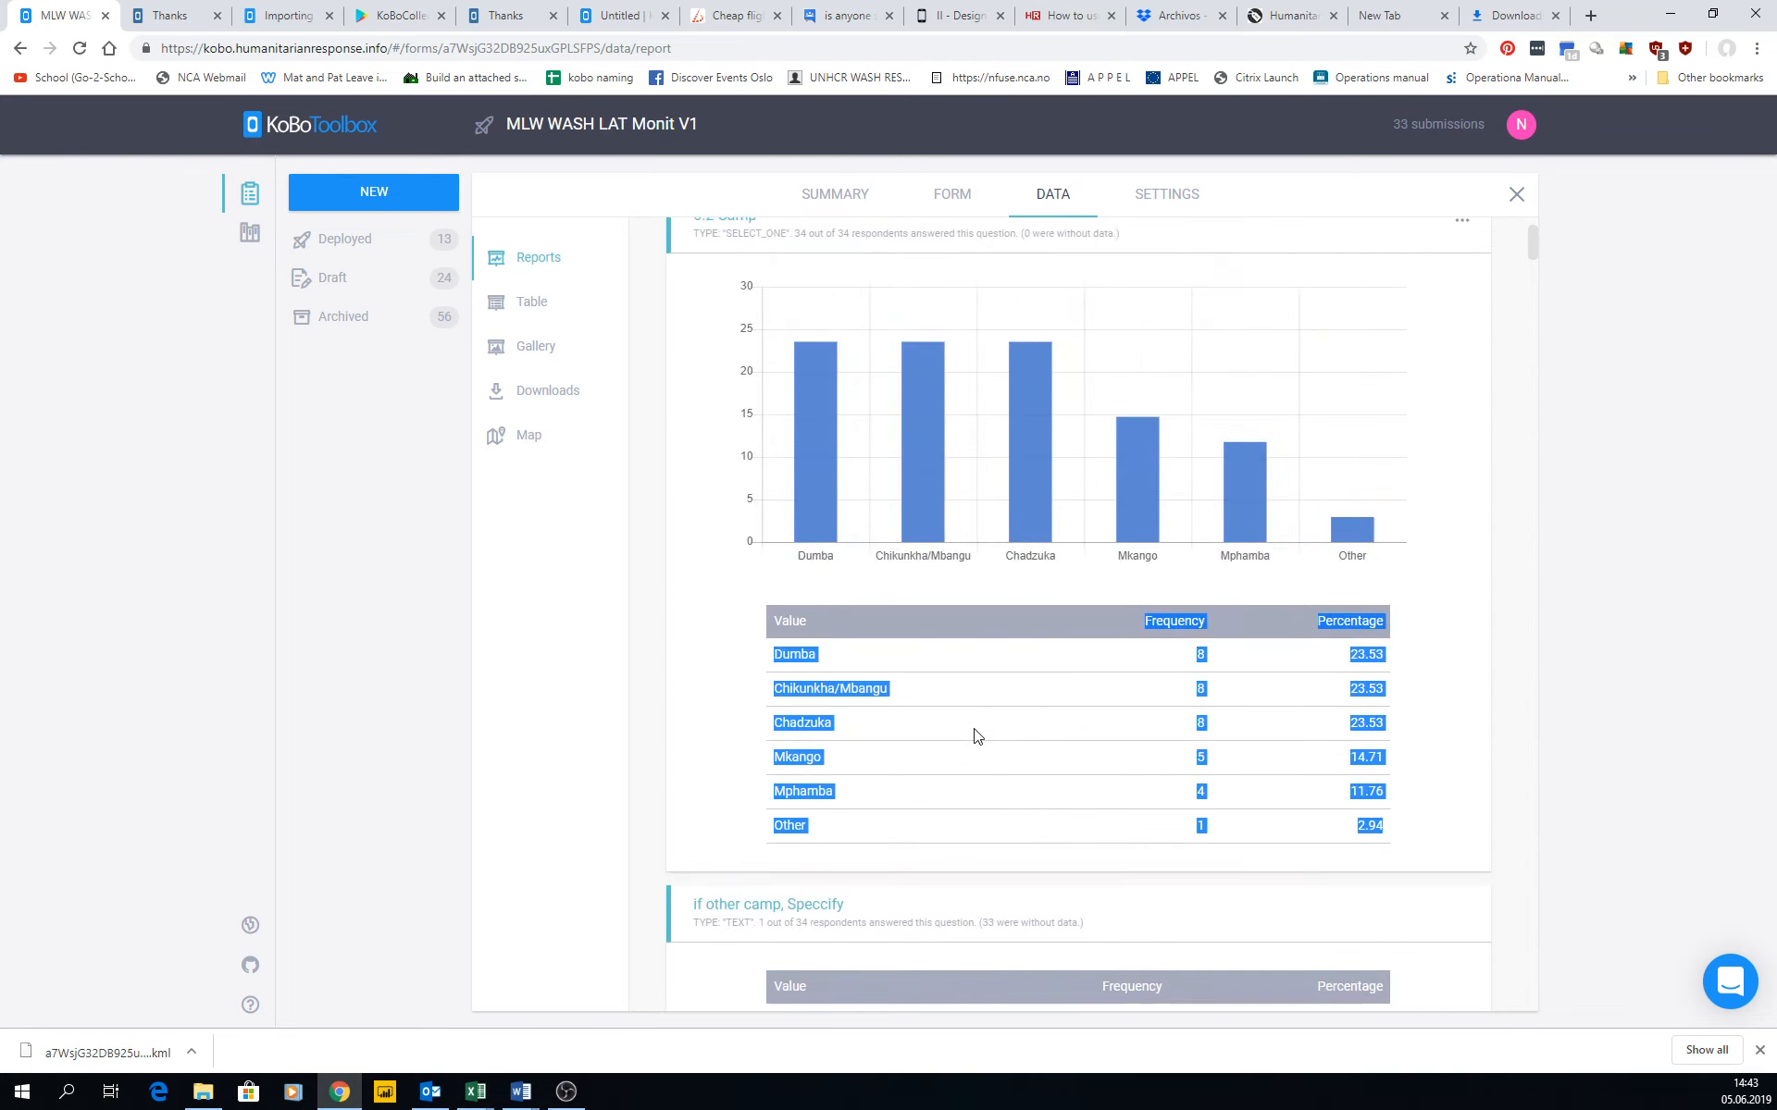
Override the graph style of the 0.2 Camp question with a Donut chart and save it.
{"action": "scroll", "coordinate": [967, 734], "scroll_direction": "up", "scroll_amount": 3}
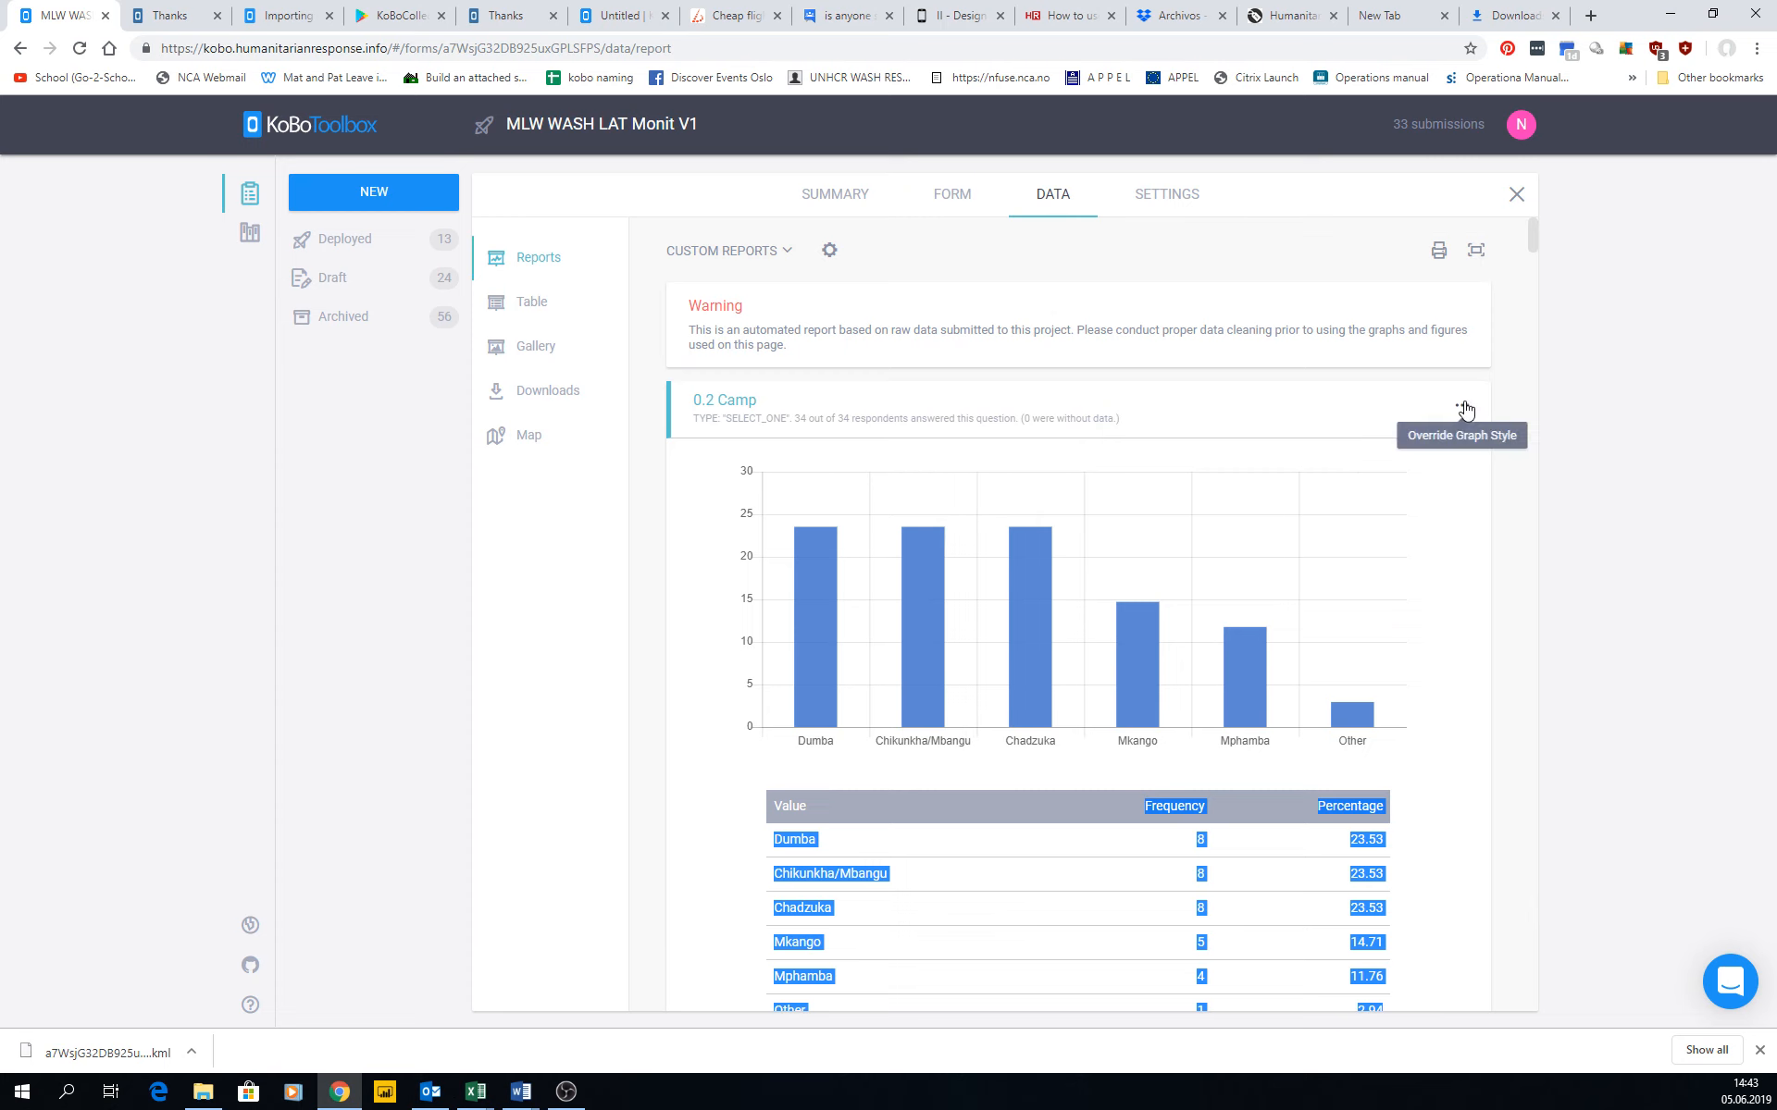
{"action": "left_click", "coordinate": [1461, 404]}
{"action": "left_click", "coordinate": [899, 545]}
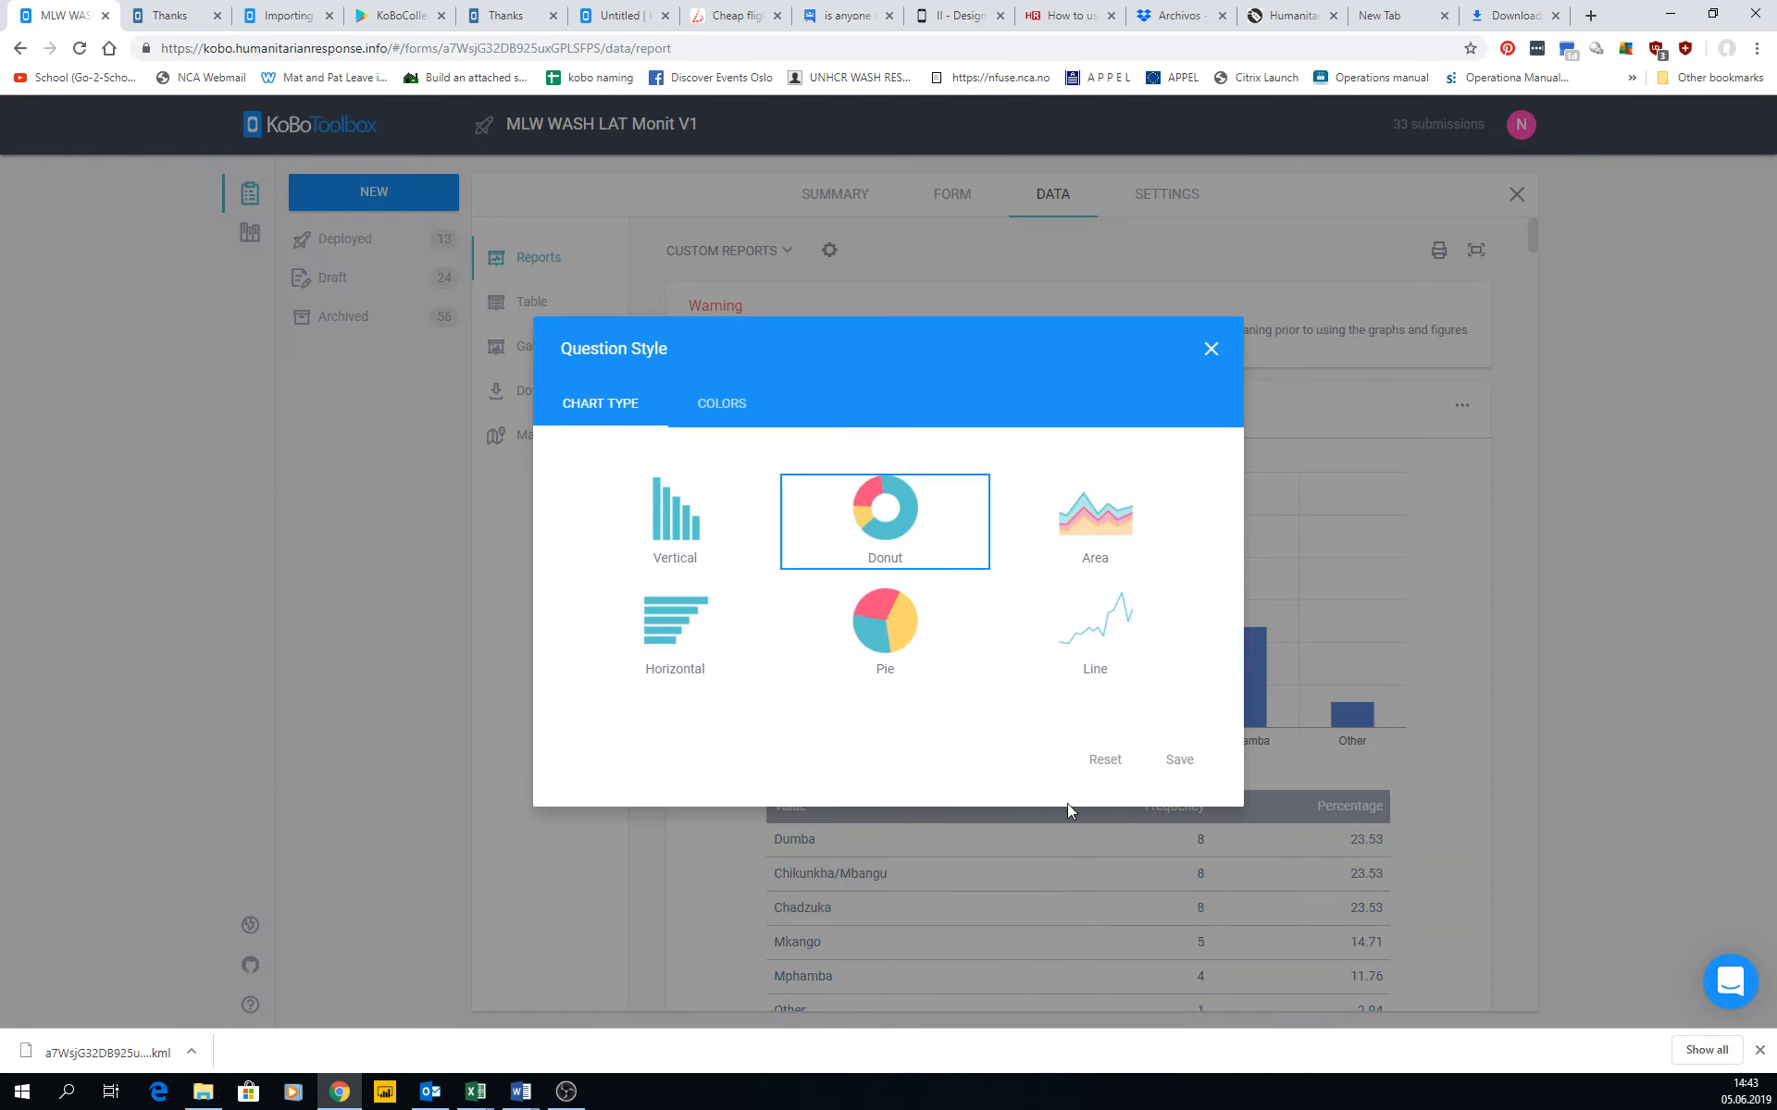
{"action": "left_click", "coordinate": [1175, 764]}
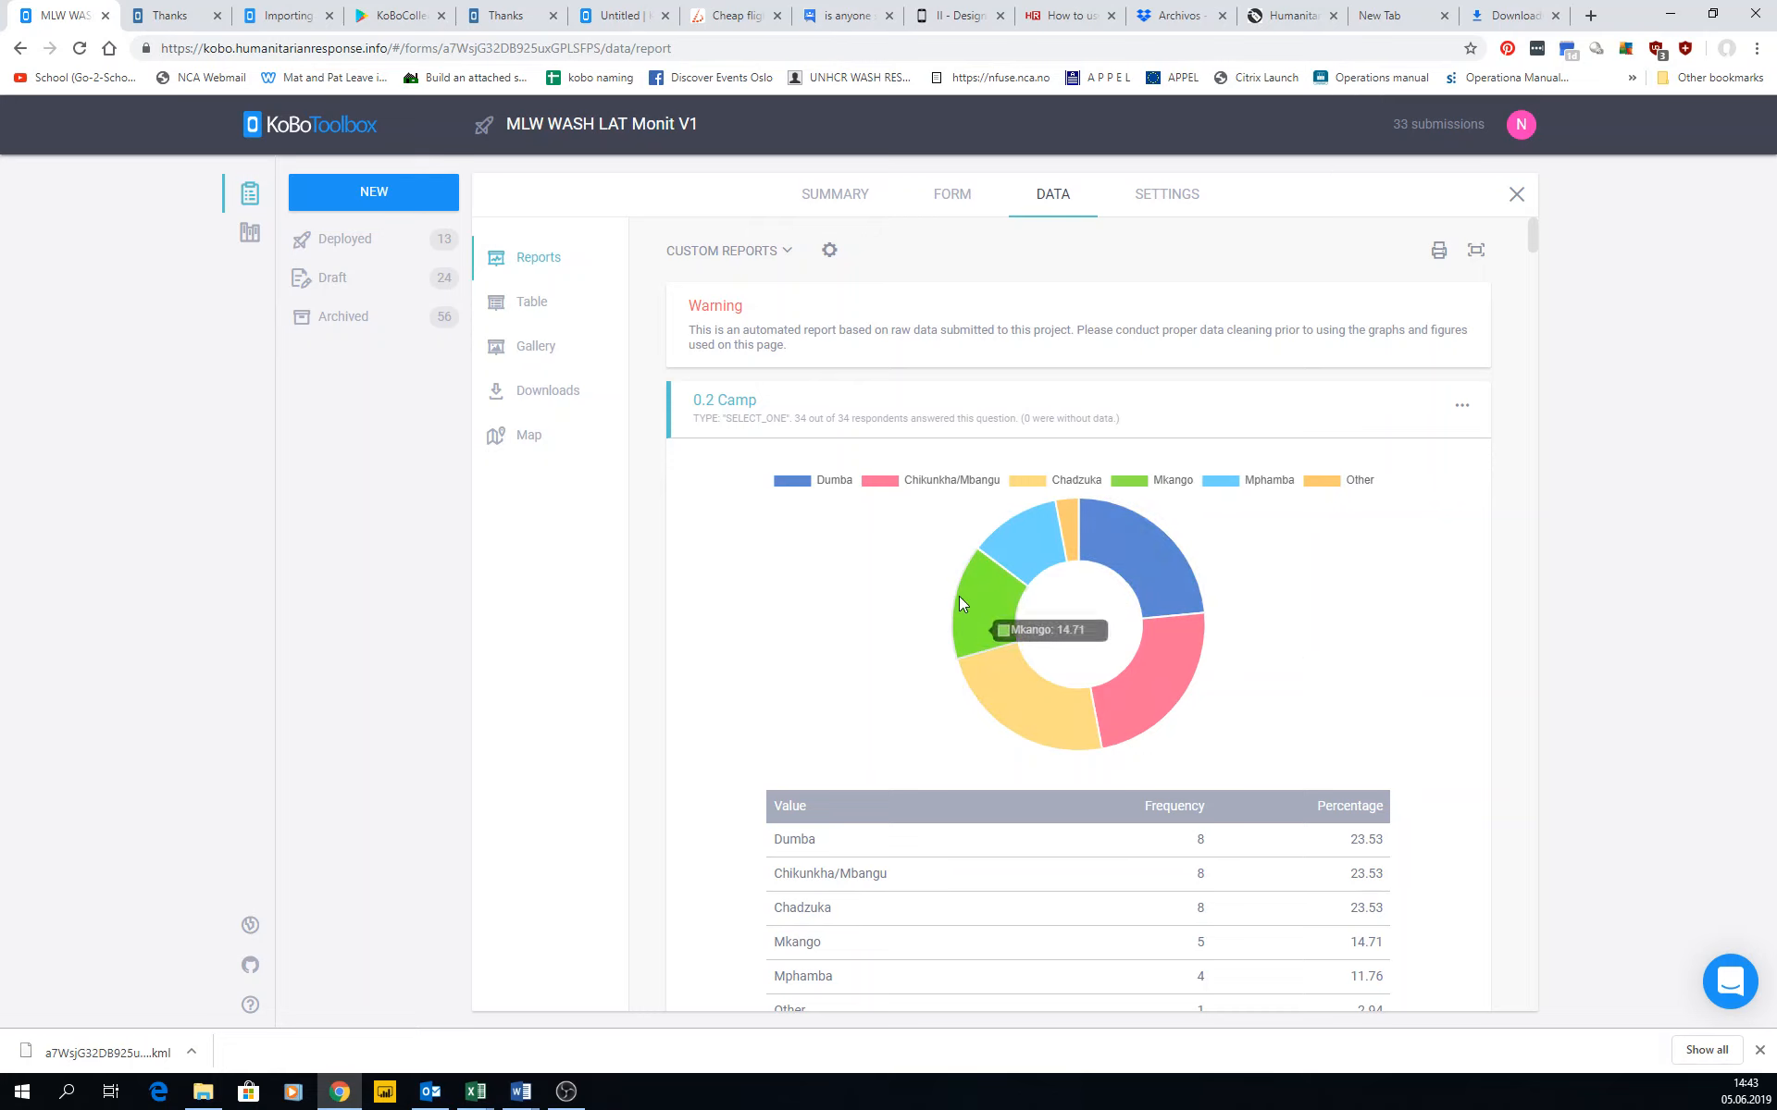
{"action": "scroll", "coordinate": [959, 596], "scroll_direction": "down", "scroll_amount": 6}
{"action": "scroll", "coordinate": [920, 552], "scroll_direction": "up", "scroll_amount": 5}
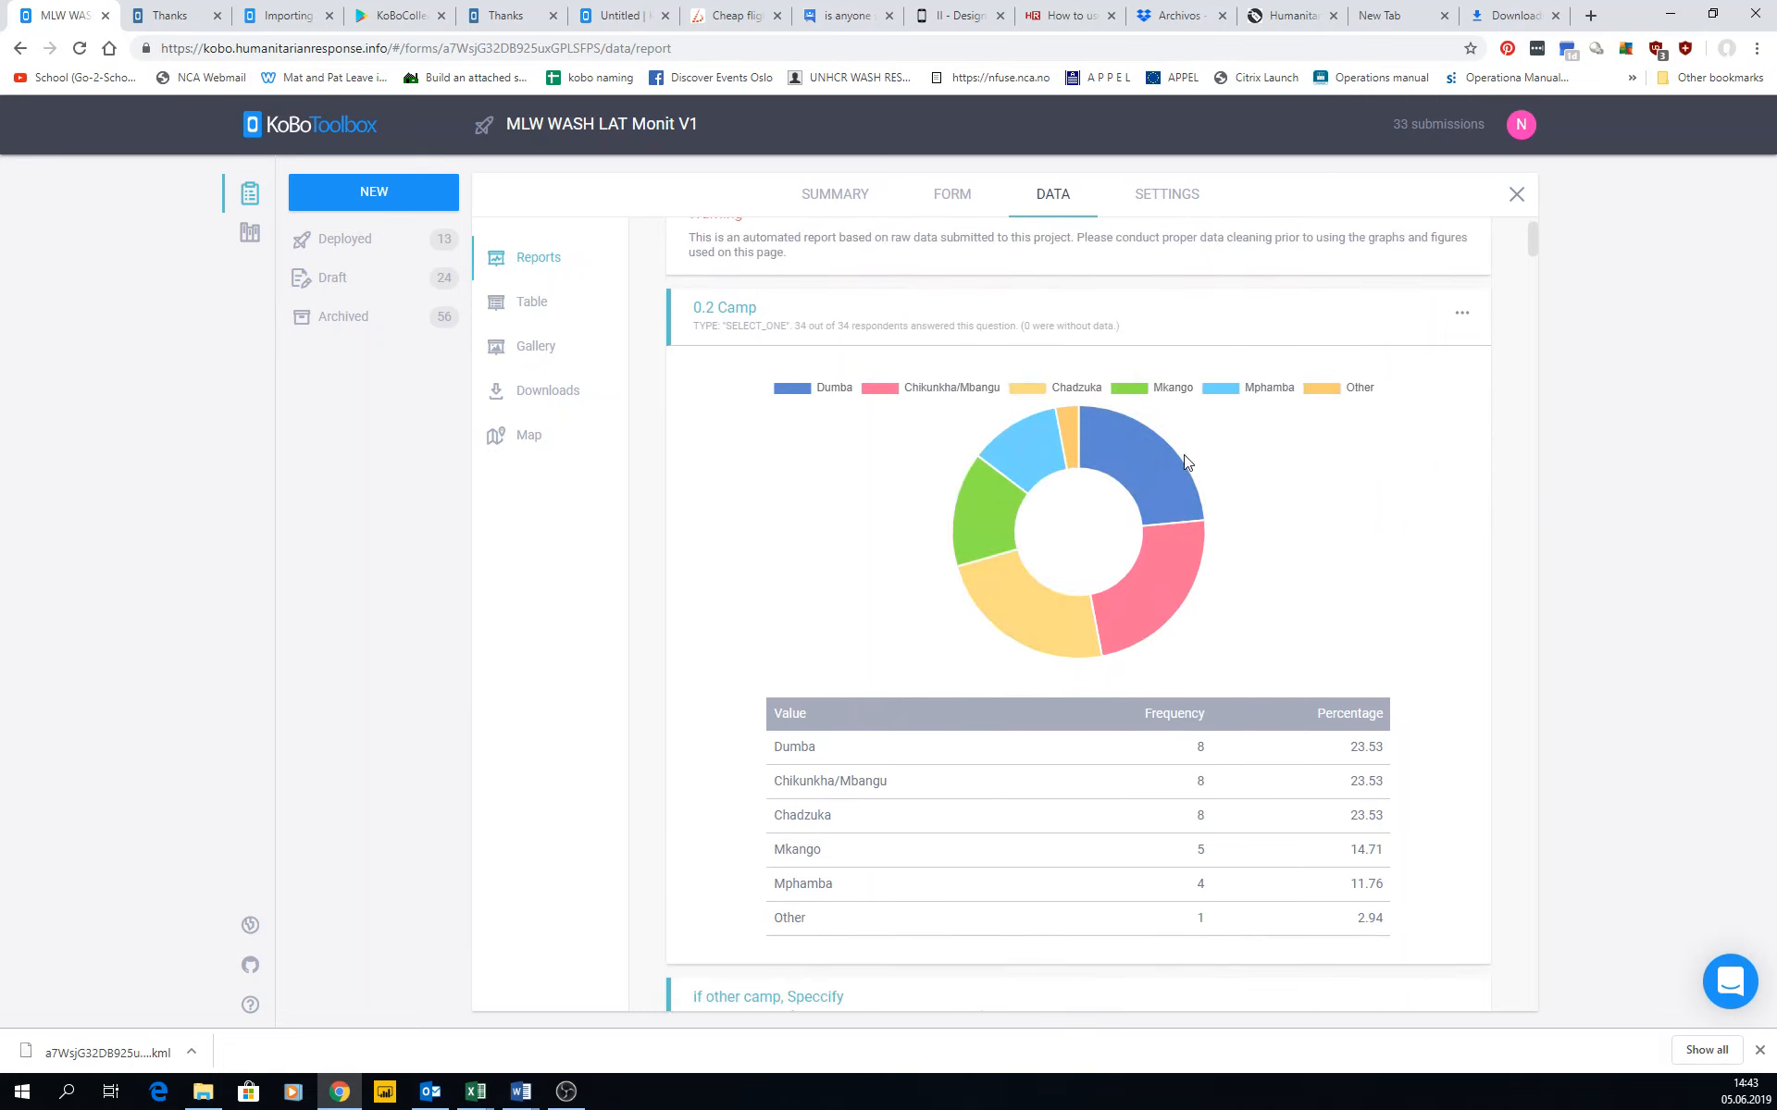
Start a new custom report including questions 1.6.0 Number of HH using Latrine, 2.2.0.c Contamination outside Latrines, 2.2.0.d State of the superstructure and 2.2.0.1 Construction date.
{"action": "scroll", "coordinate": [925, 586], "scroll_direction": "up", "scroll_amount": 1}
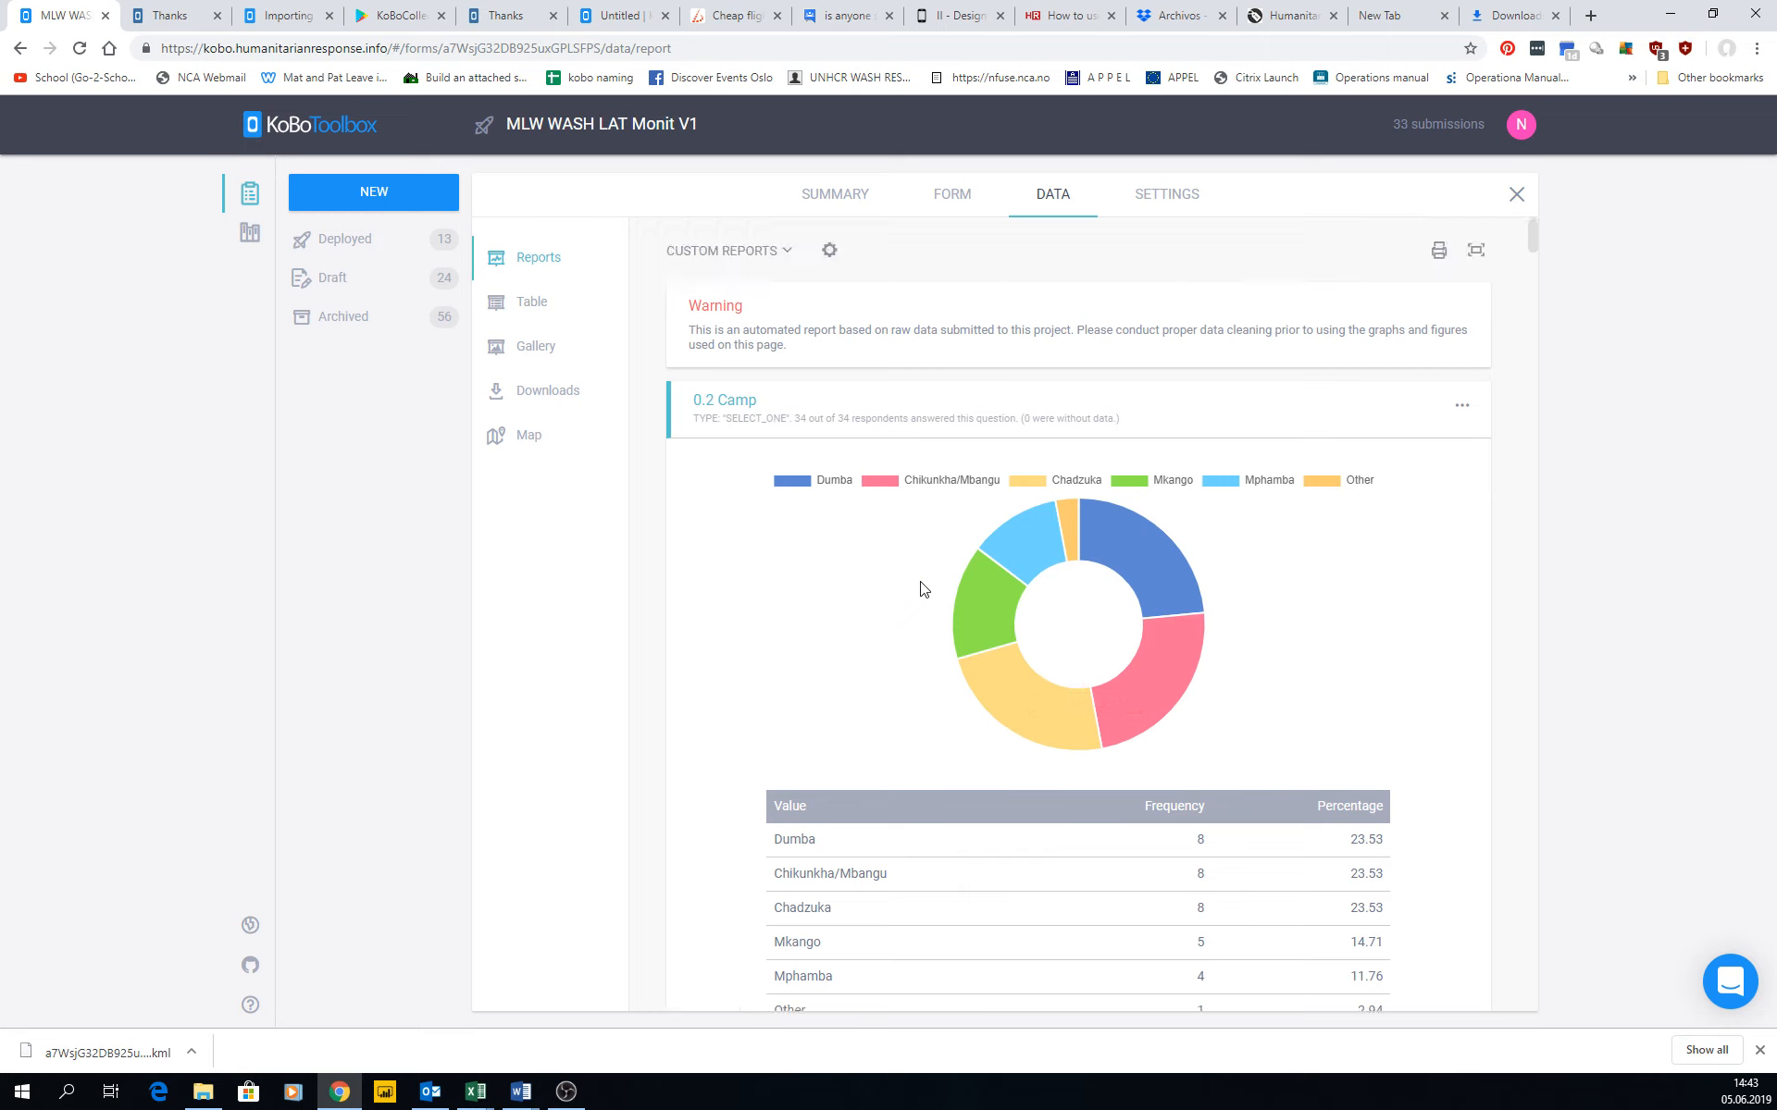
{"action": "left_click", "coordinate": [783, 250]}
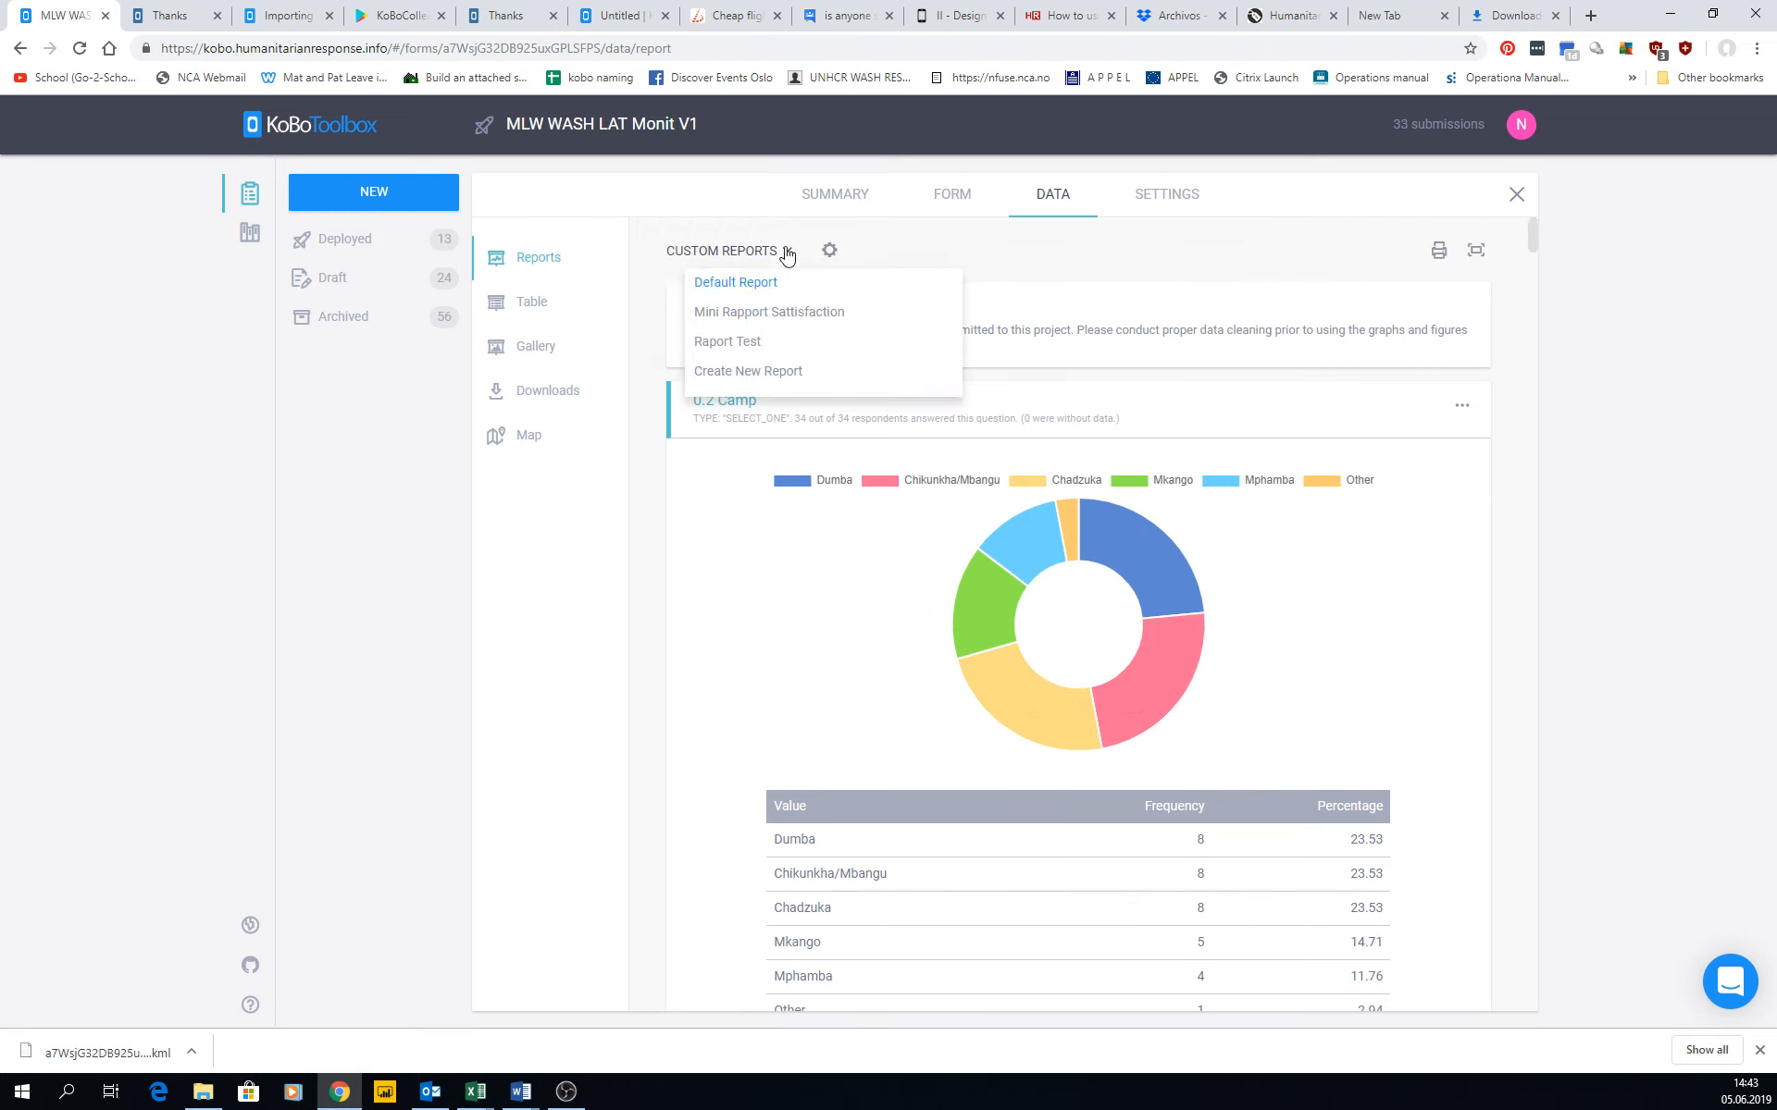
{"action": "left_click", "coordinate": [746, 372]}
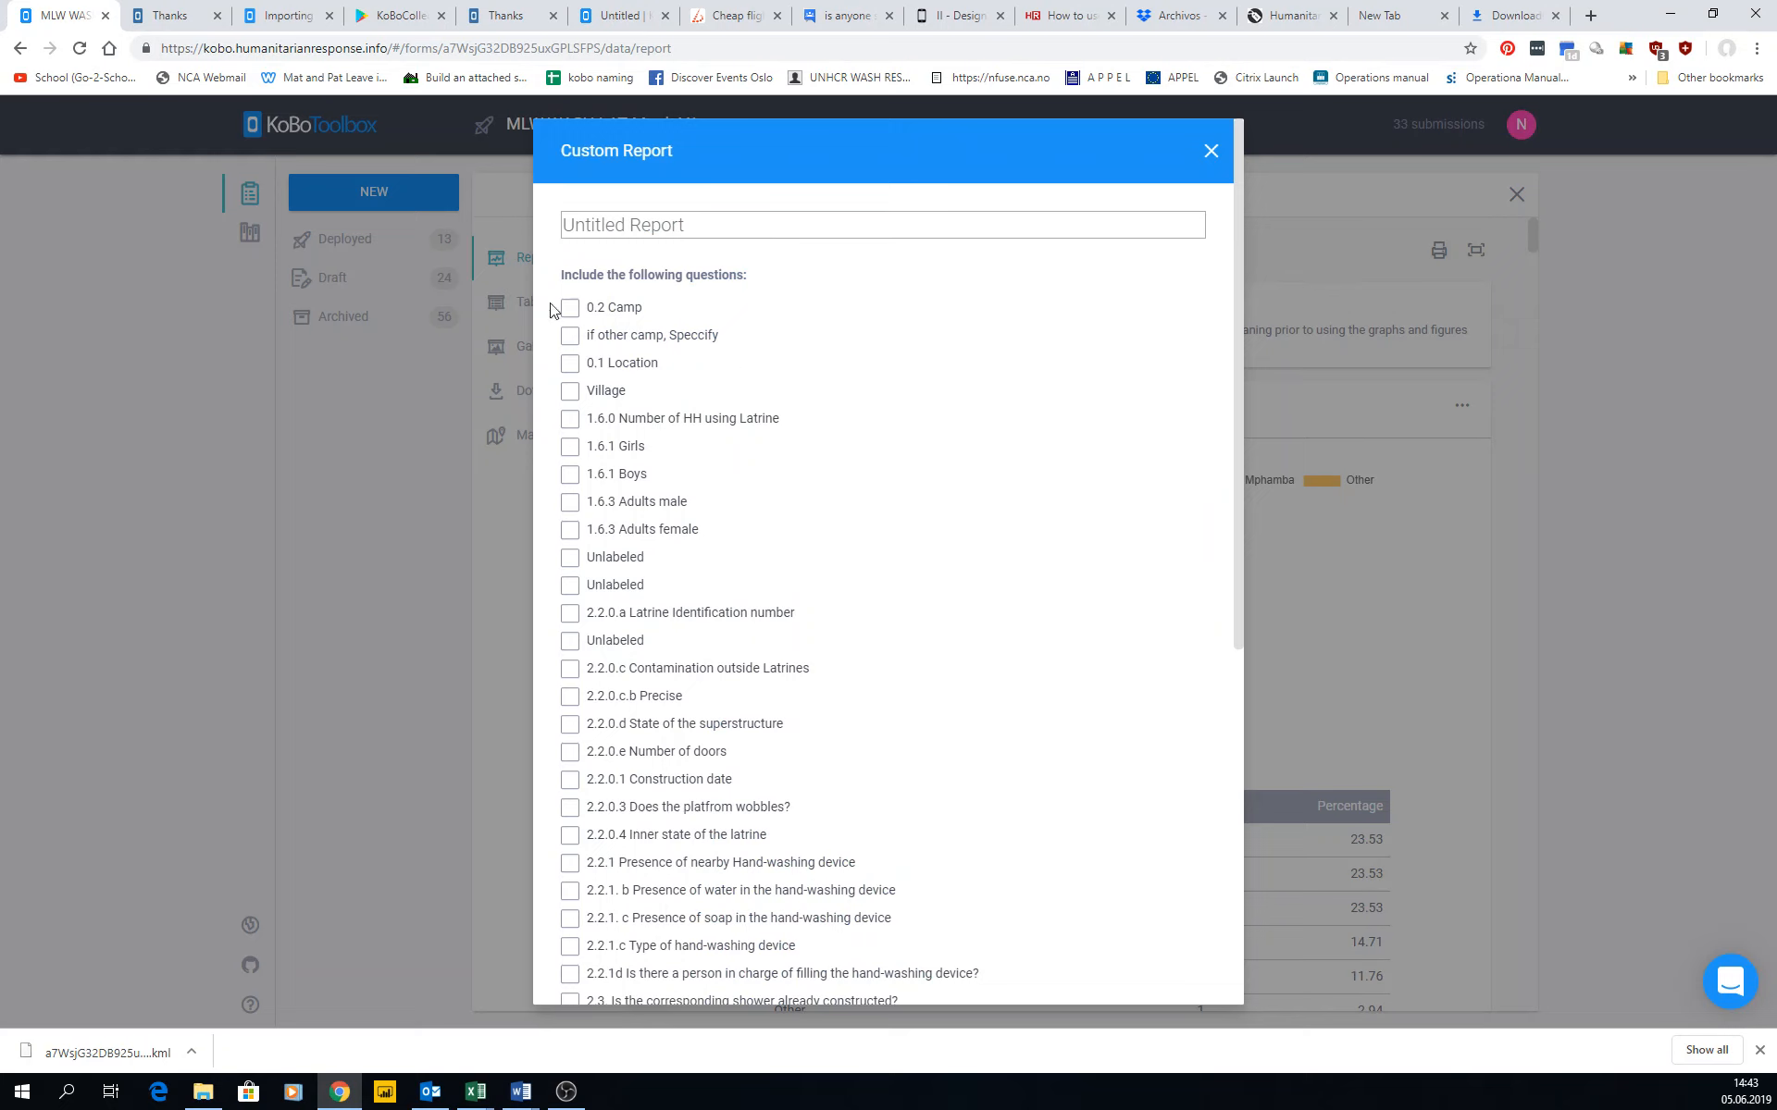
{"action": "left_click", "coordinate": [569, 418]}
{"action": "left_click", "coordinate": [570, 309]}
{"action": "left_click", "coordinate": [573, 672]}
{"action": "left_click", "coordinate": [571, 725]}
{"action": "left_click", "coordinate": [572, 784]}
Name the custom report "Report contrsuc" and save it.
{"action": "left_click", "coordinate": [651, 225]}
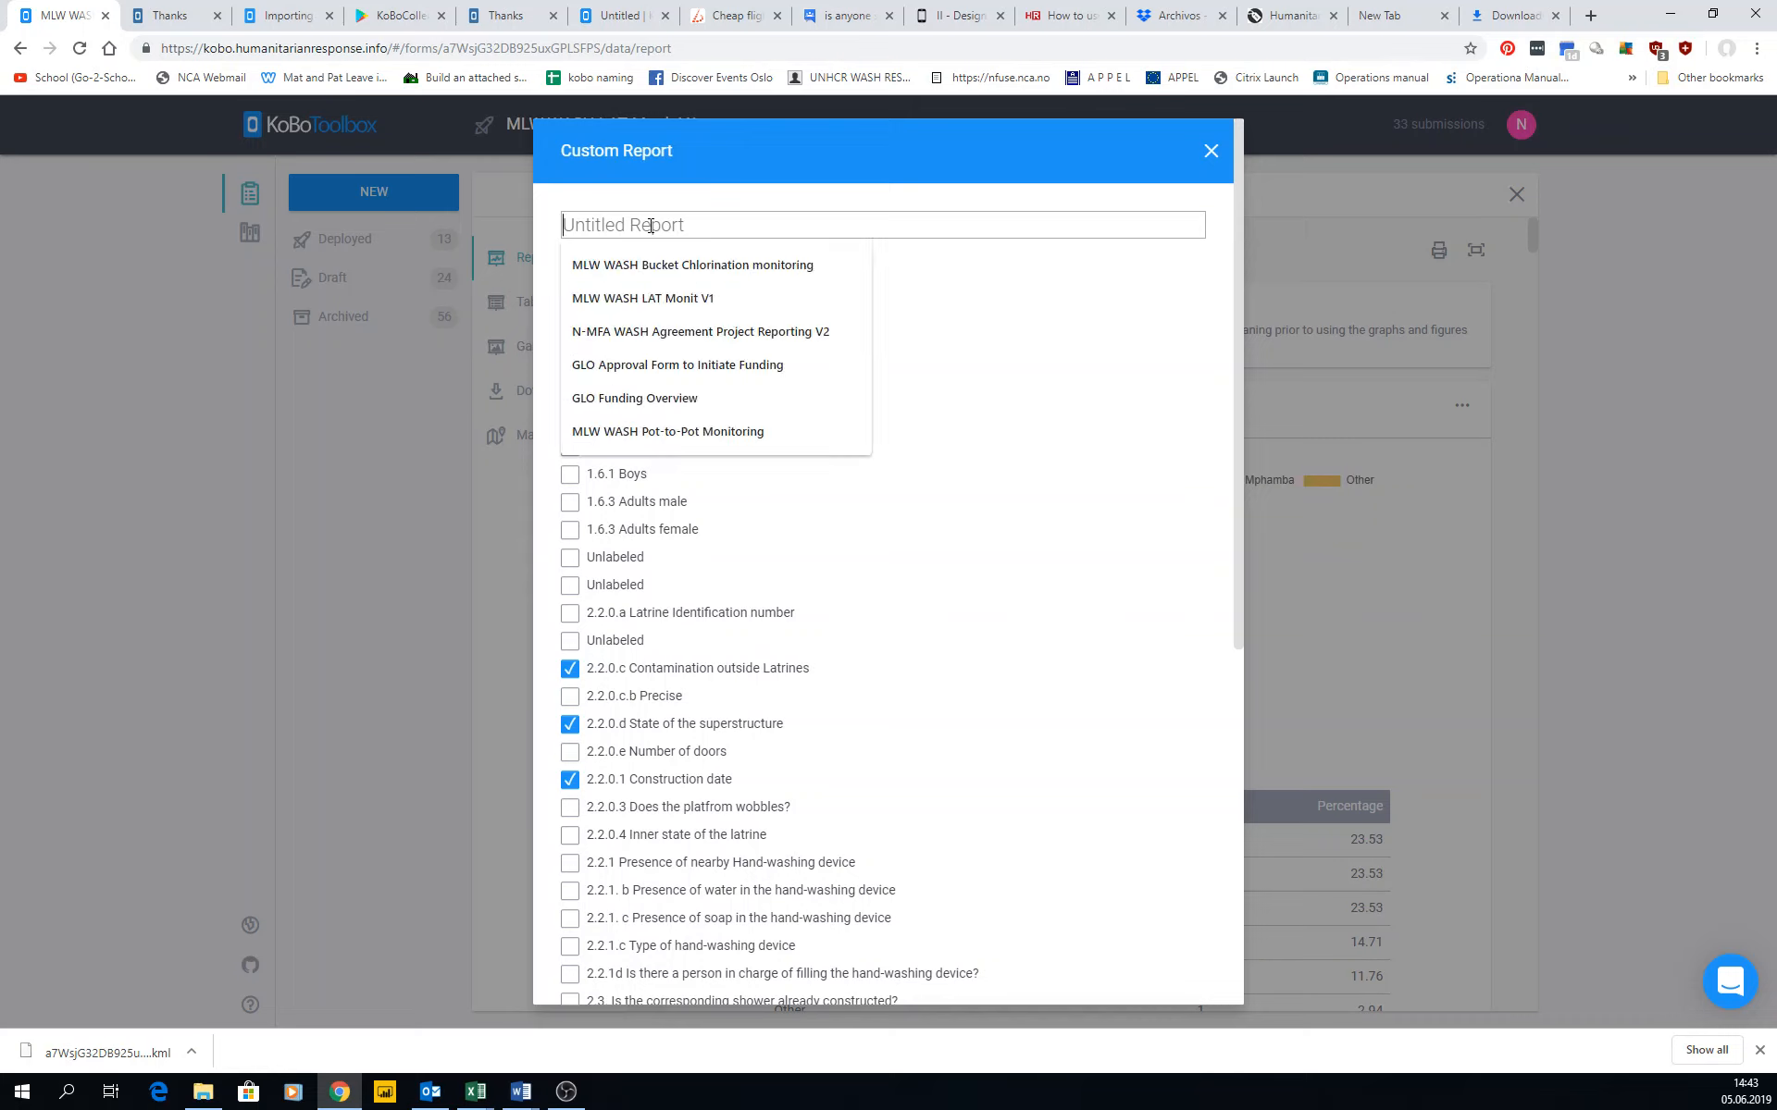
{"action": "type", "text": "Report contrsuc"}
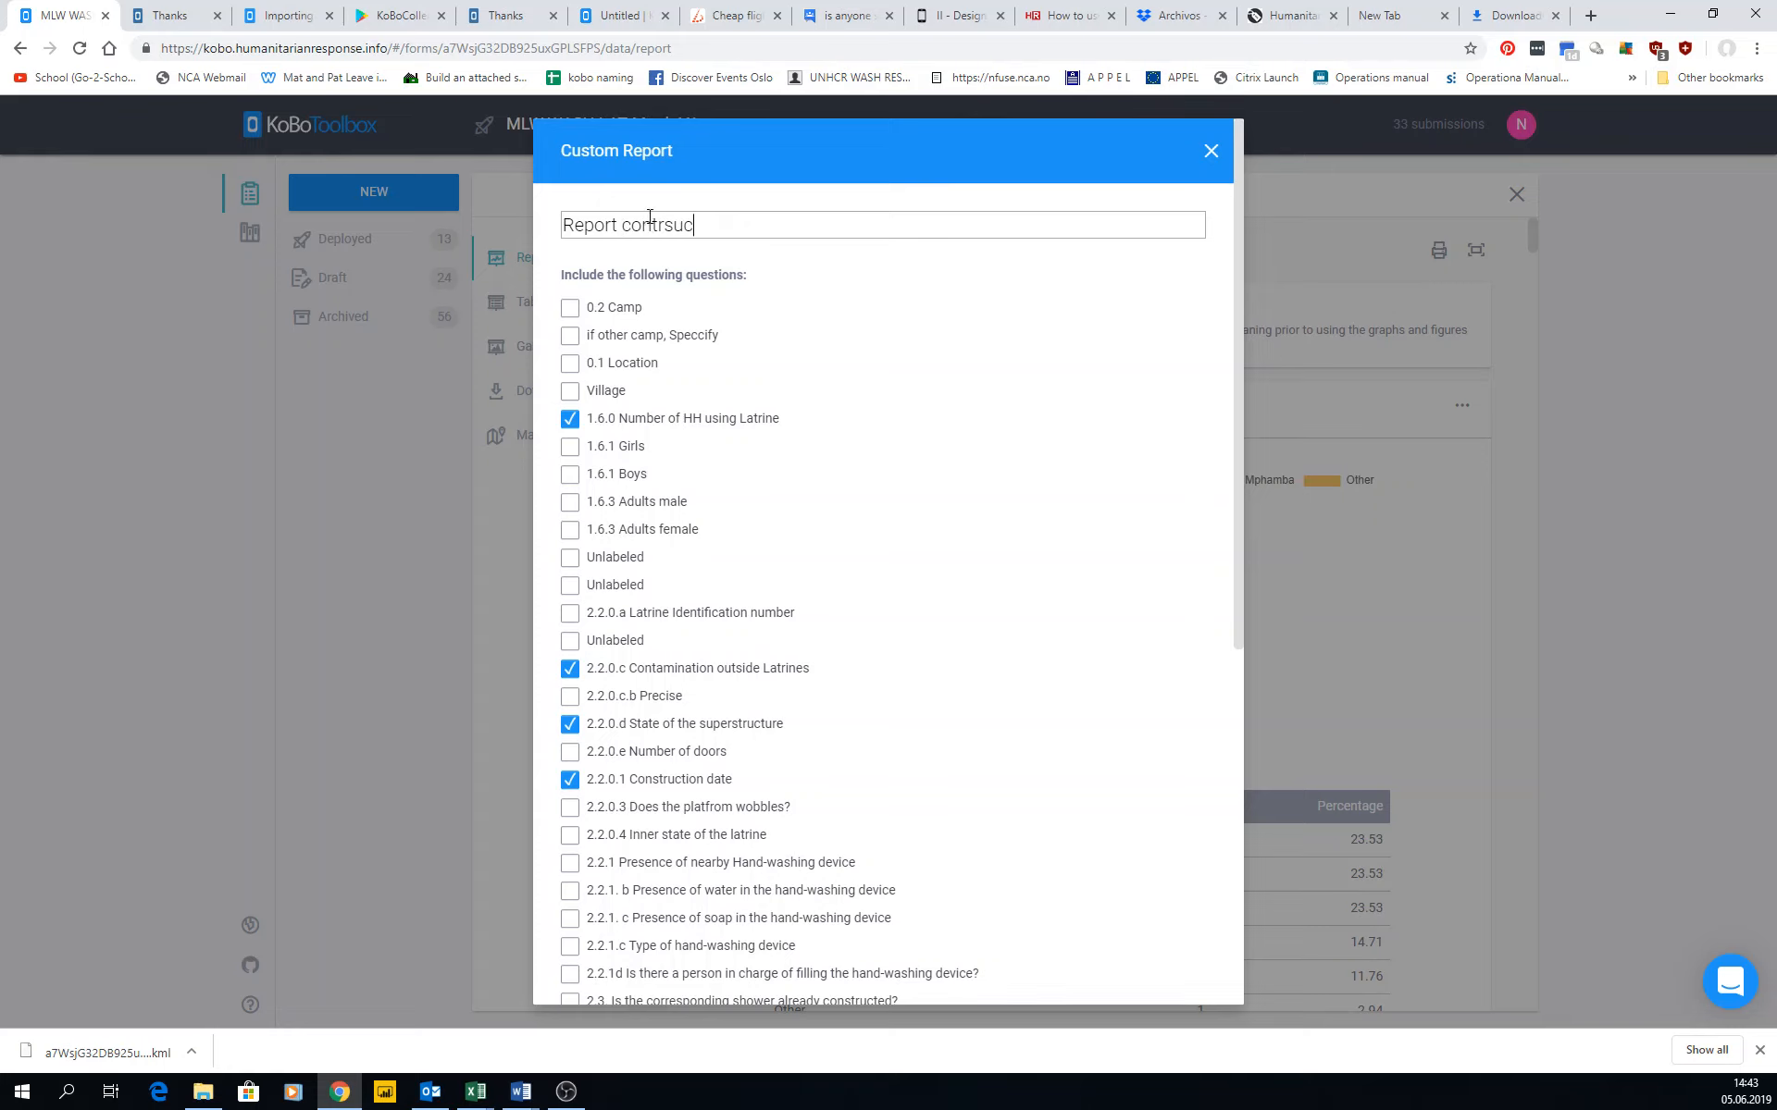
{"action": "scroll", "coordinate": [935, 515], "scroll_direction": "down", "scroll_amount": 10}
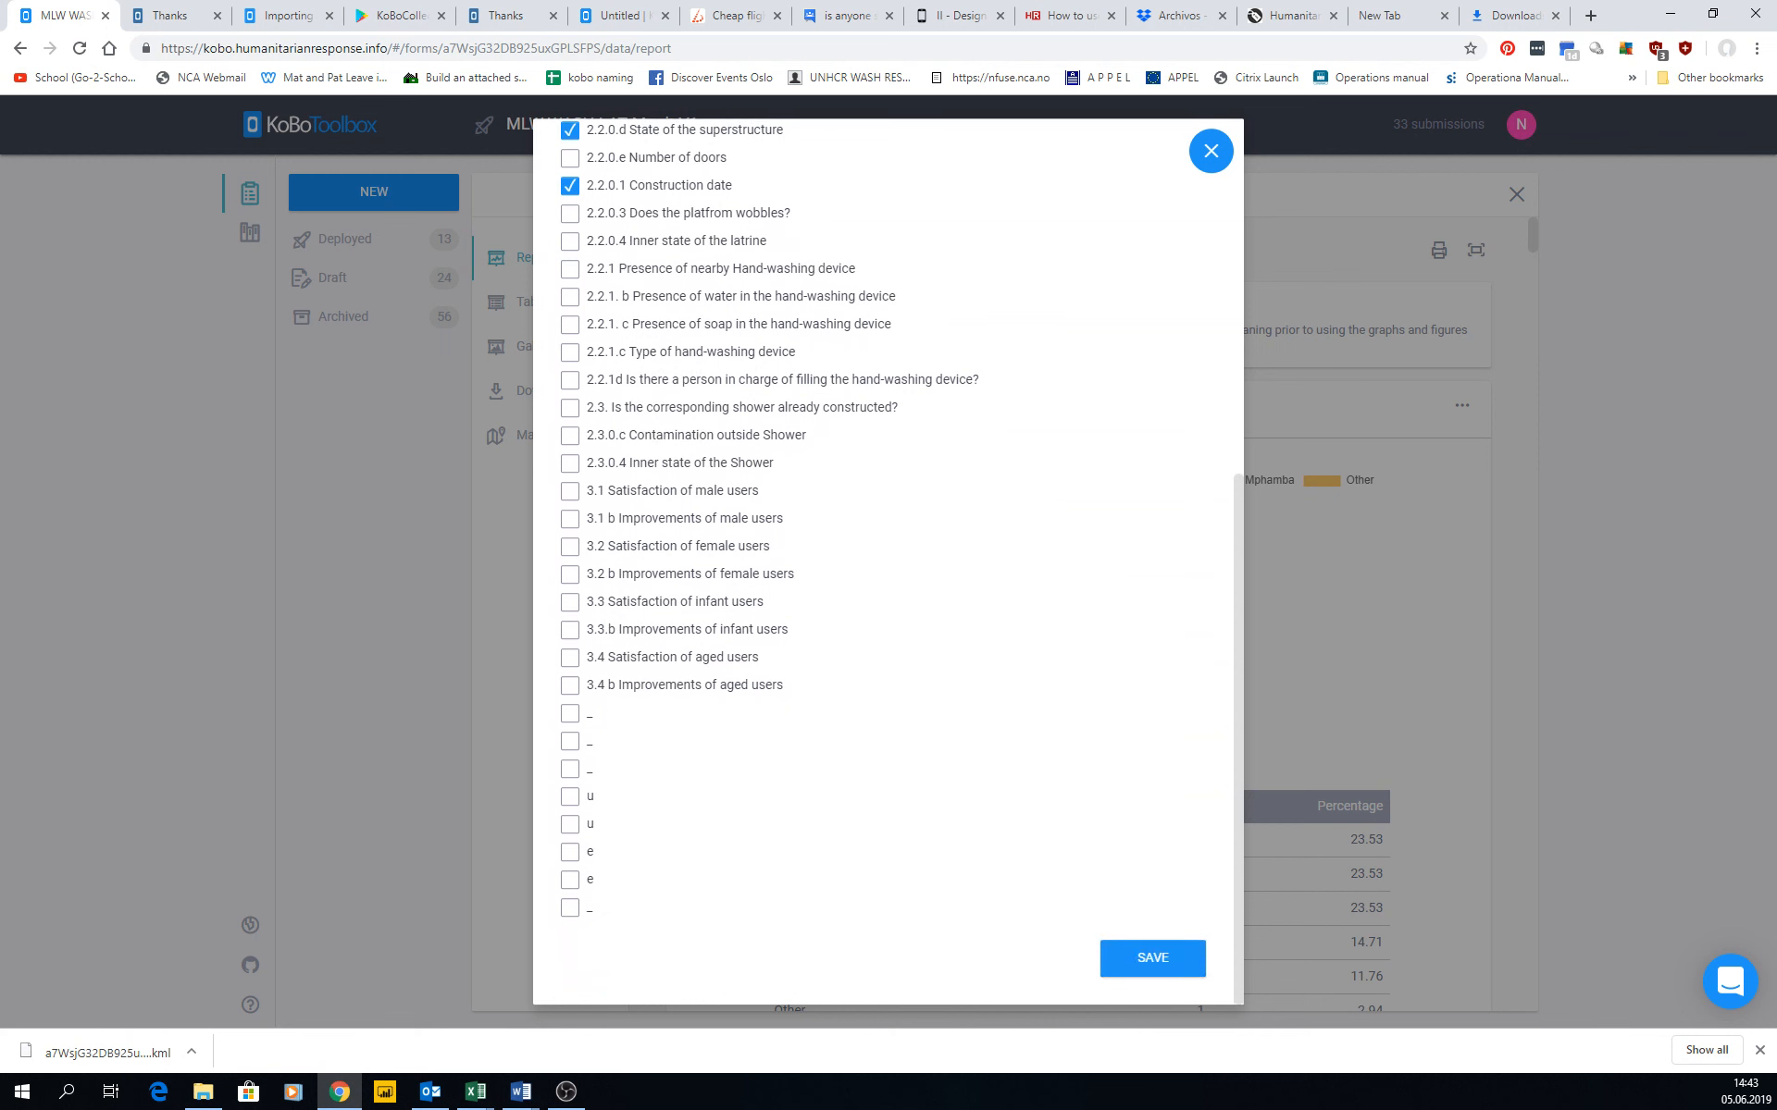
{"action": "left_click", "coordinate": [1167, 967]}
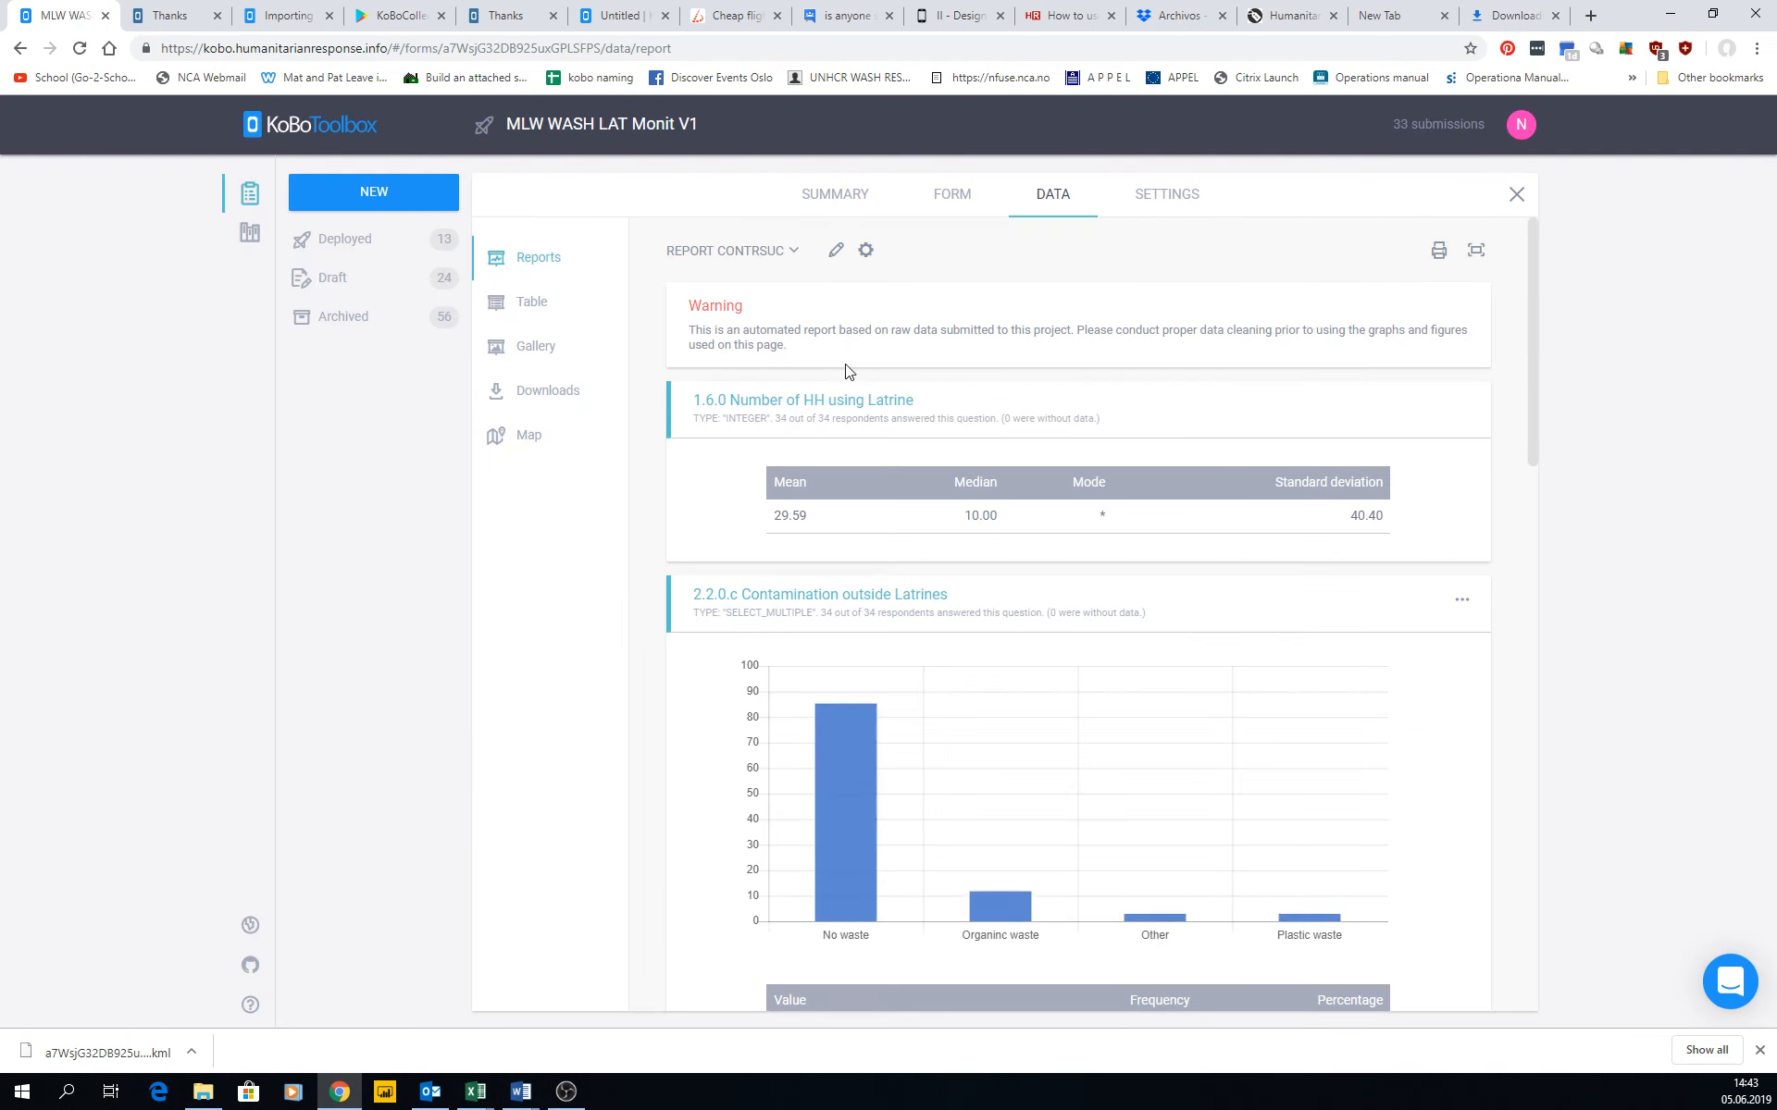
Look through the new custom report's charts, and choose the orange-red colour palette in its report style.
{"action": "scroll", "coordinate": [826, 381], "scroll_direction": "down", "scroll_amount": 15}
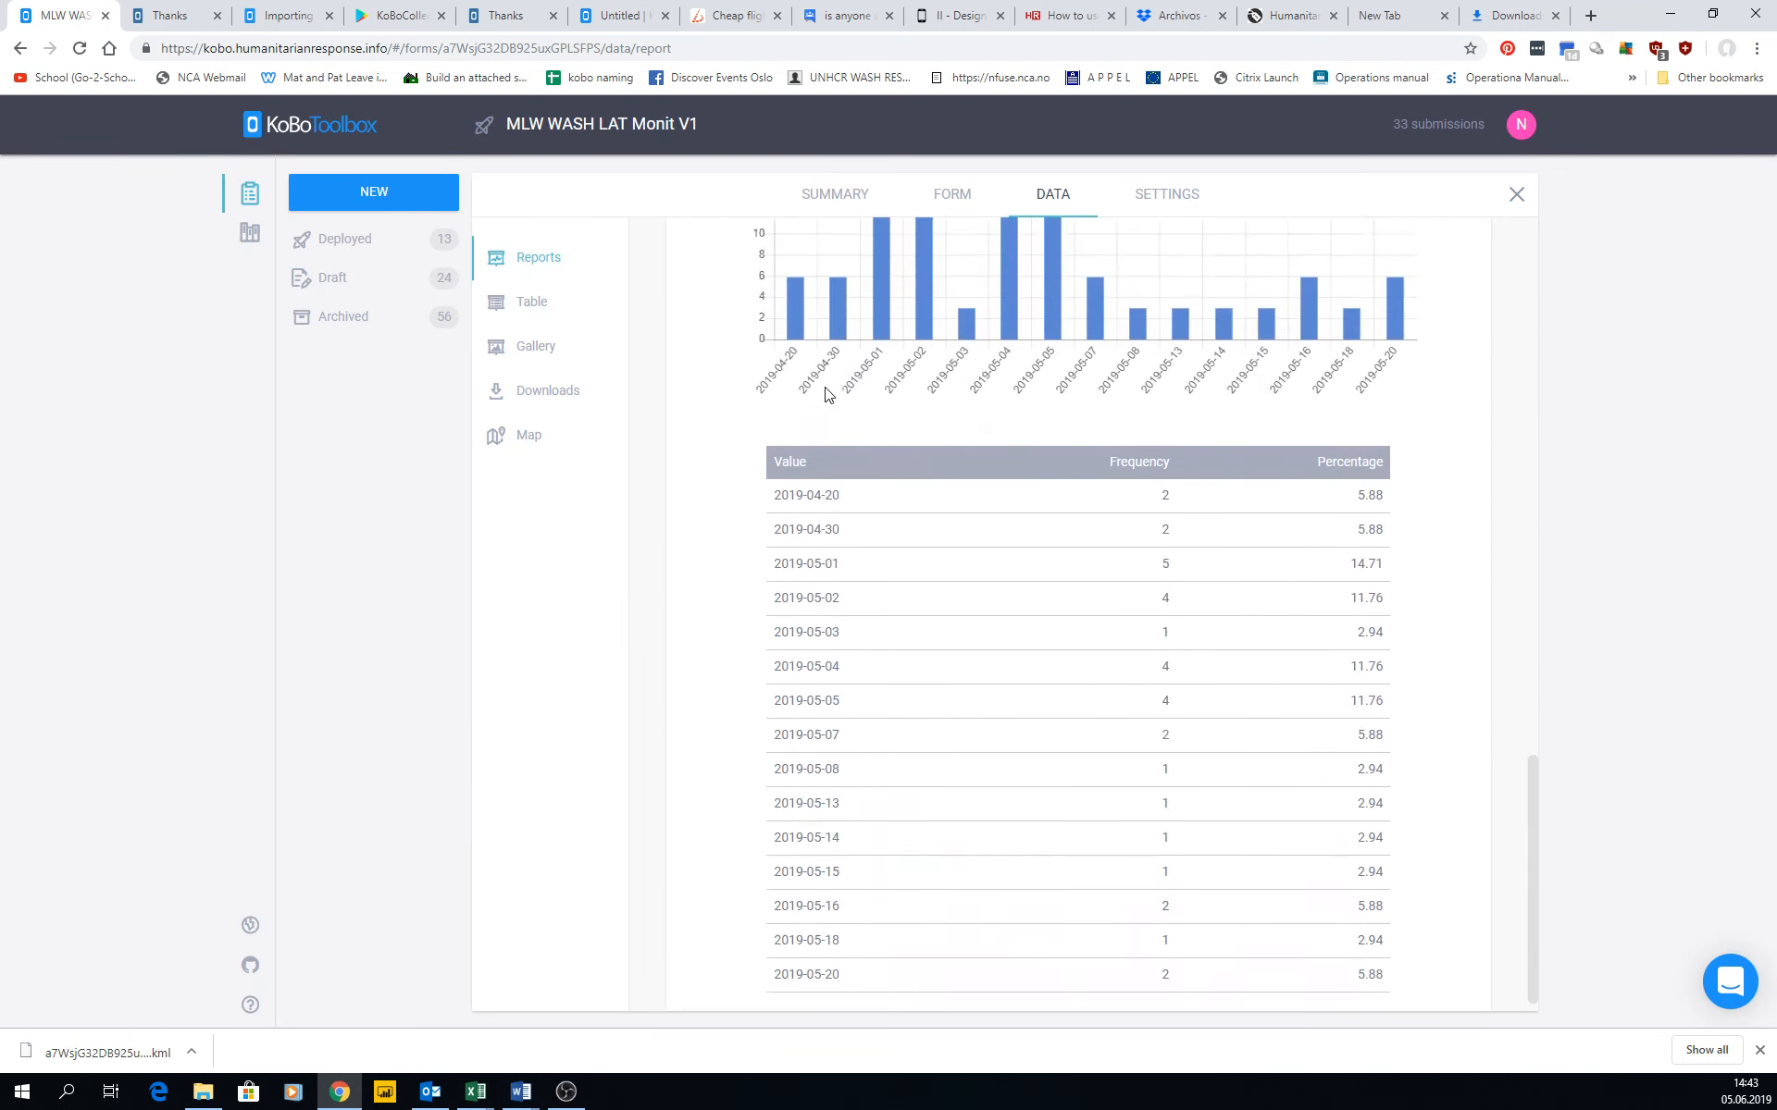
{"action": "scroll", "coordinate": [826, 394], "scroll_direction": "up", "scroll_amount": 5}
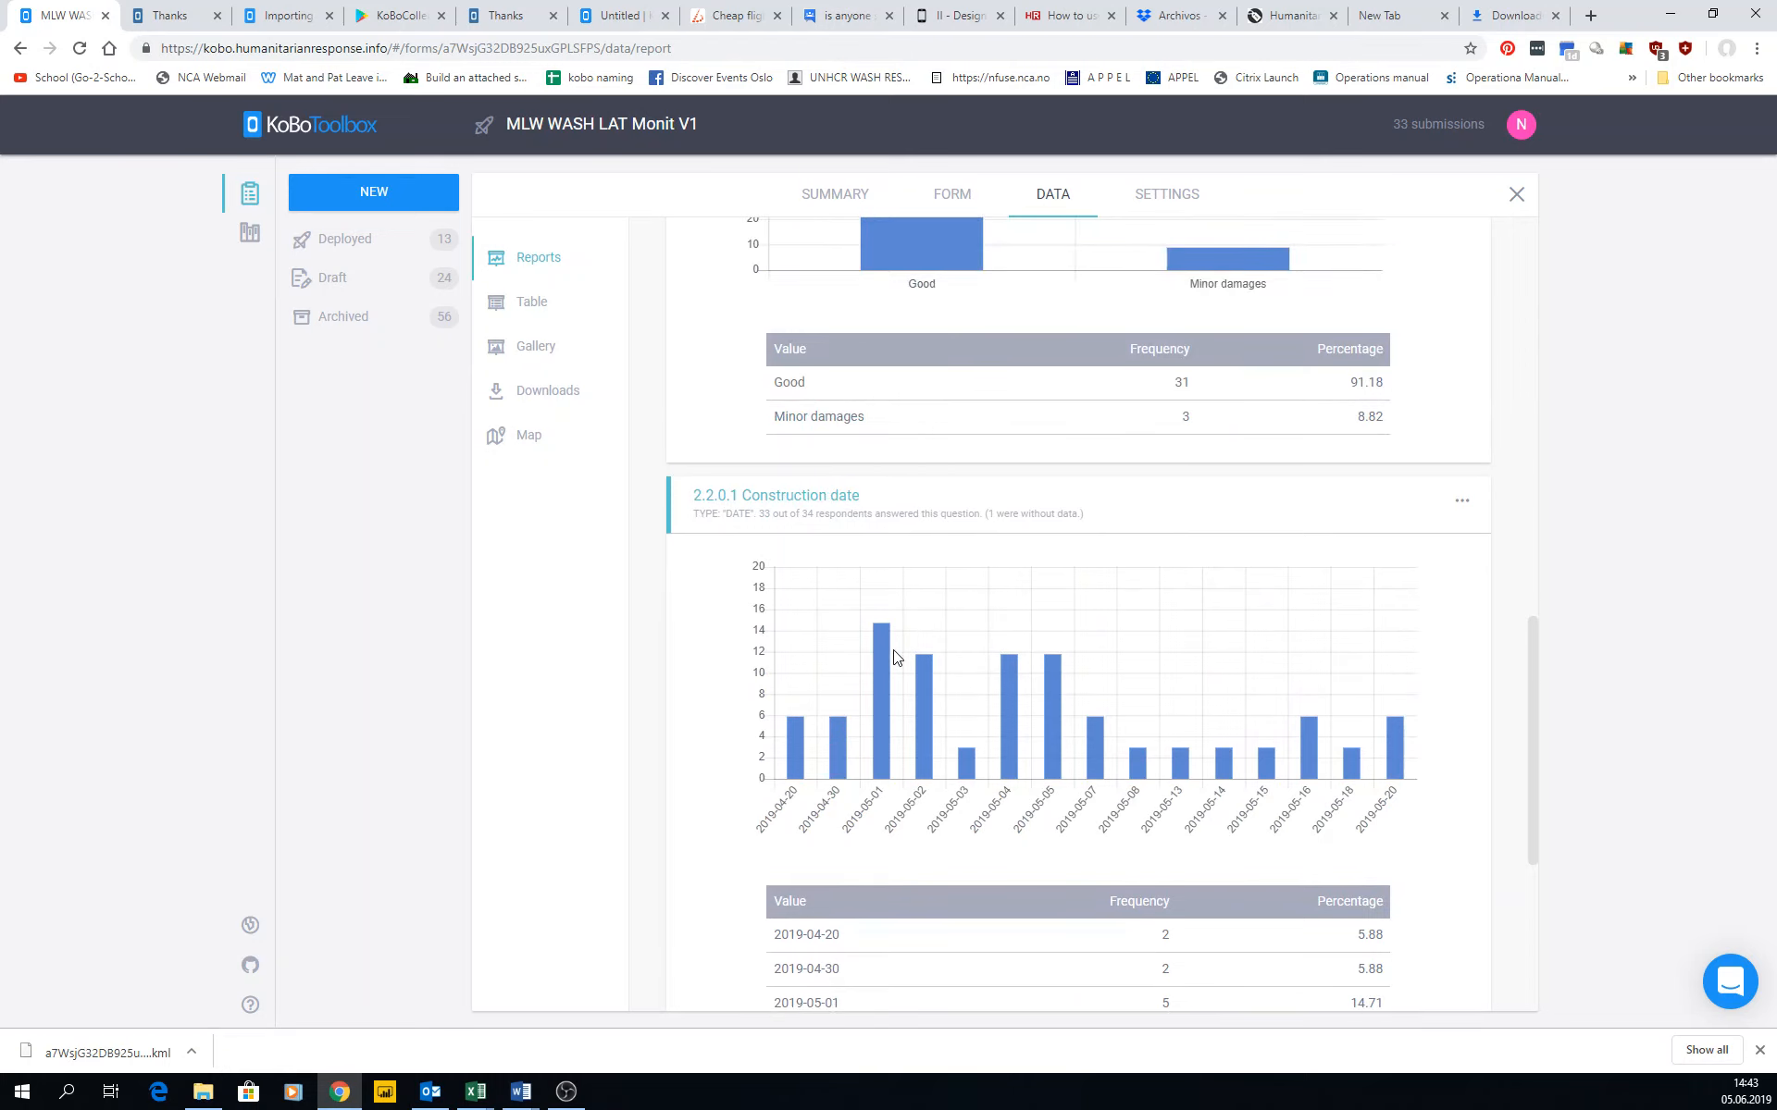
{"action": "scroll", "coordinate": [894, 657], "scroll_direction": "down", "scroll_amount": 5}
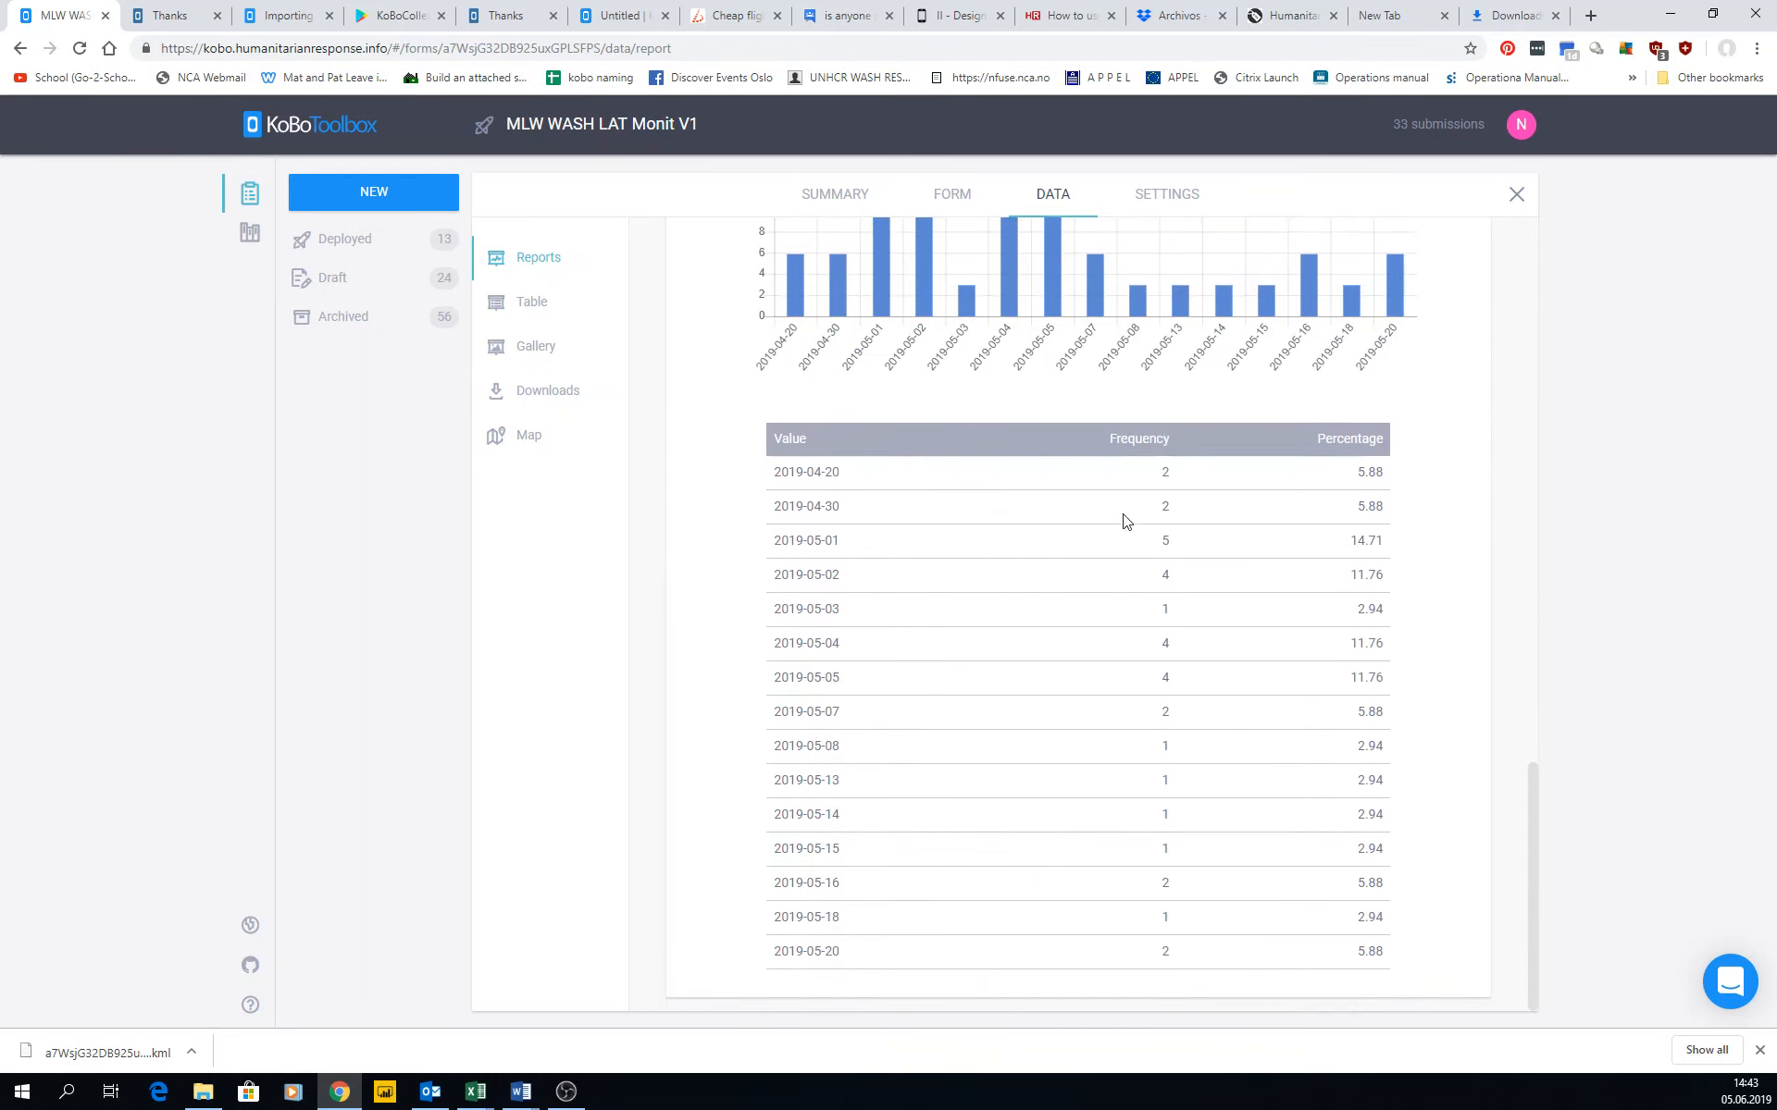
{"action": "scroll", "coordinate": [1092, 629], "scroll_direction": "up", "scroll_amount": 18}
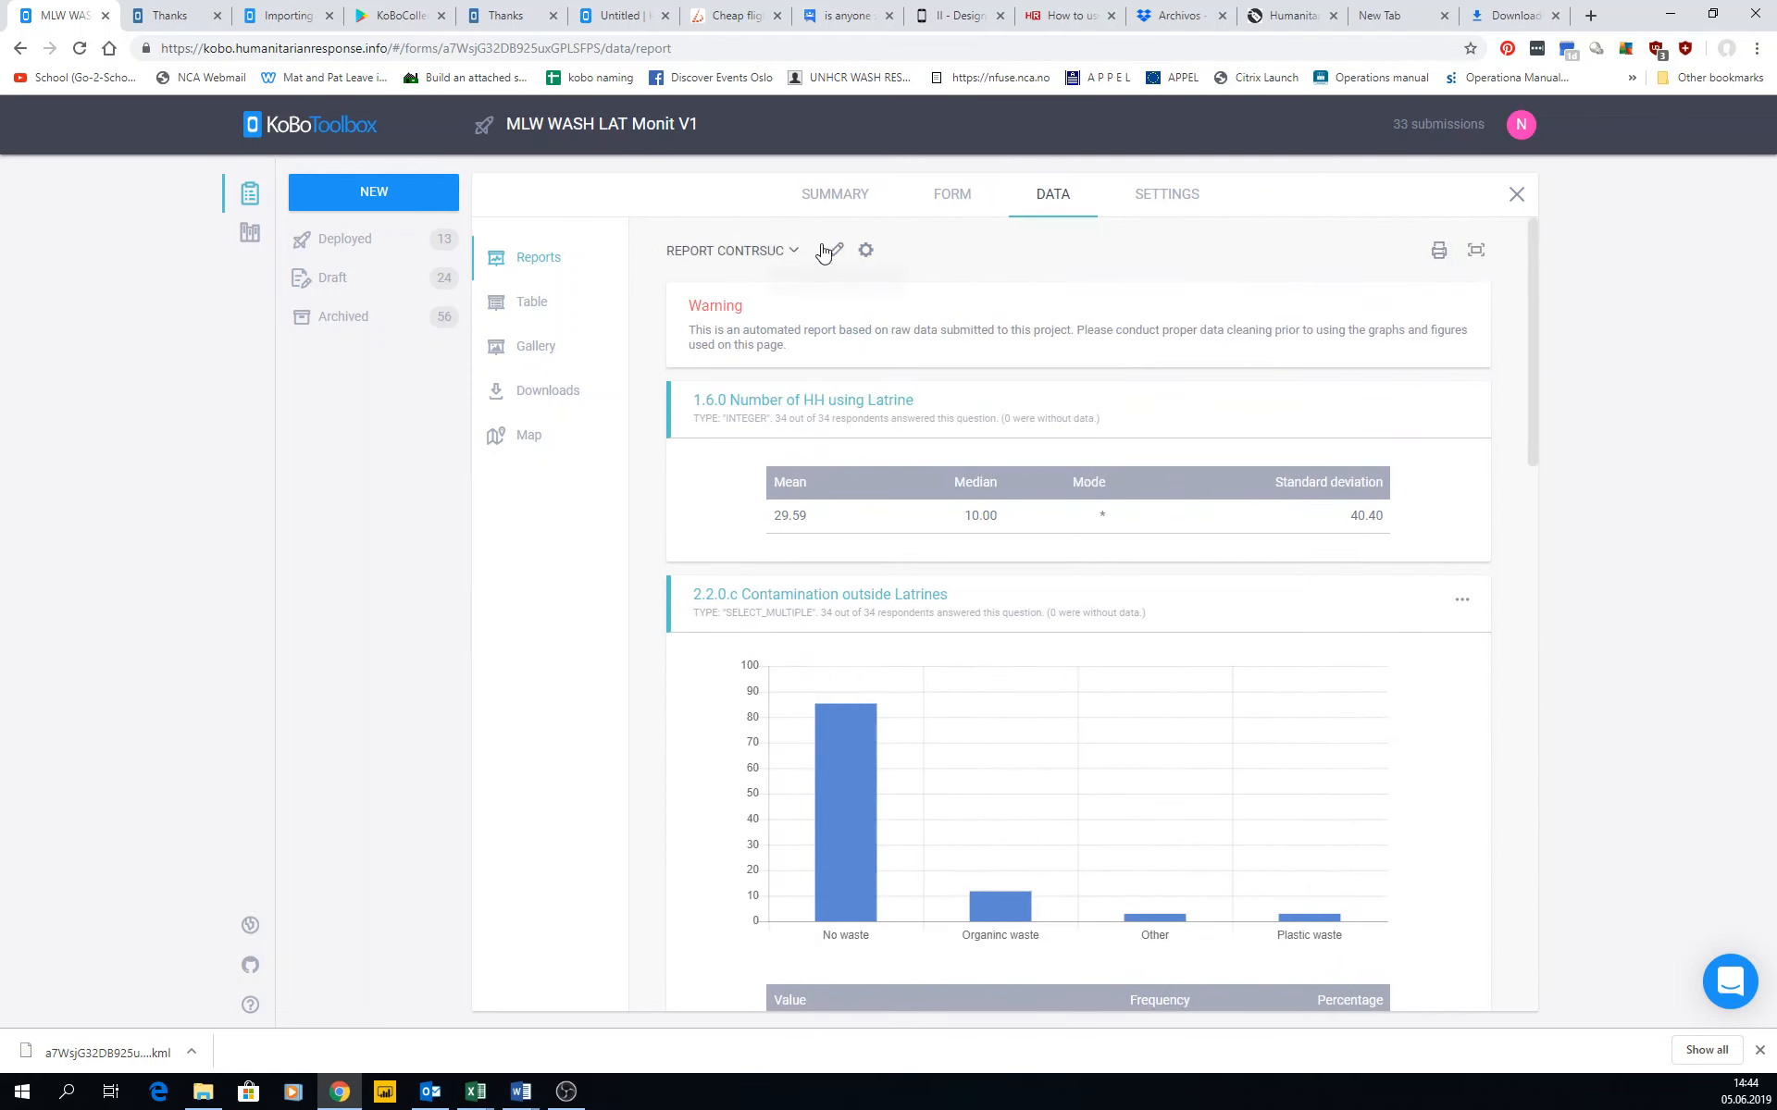
{"action": "left_click", "coordinate": [866, 250]}
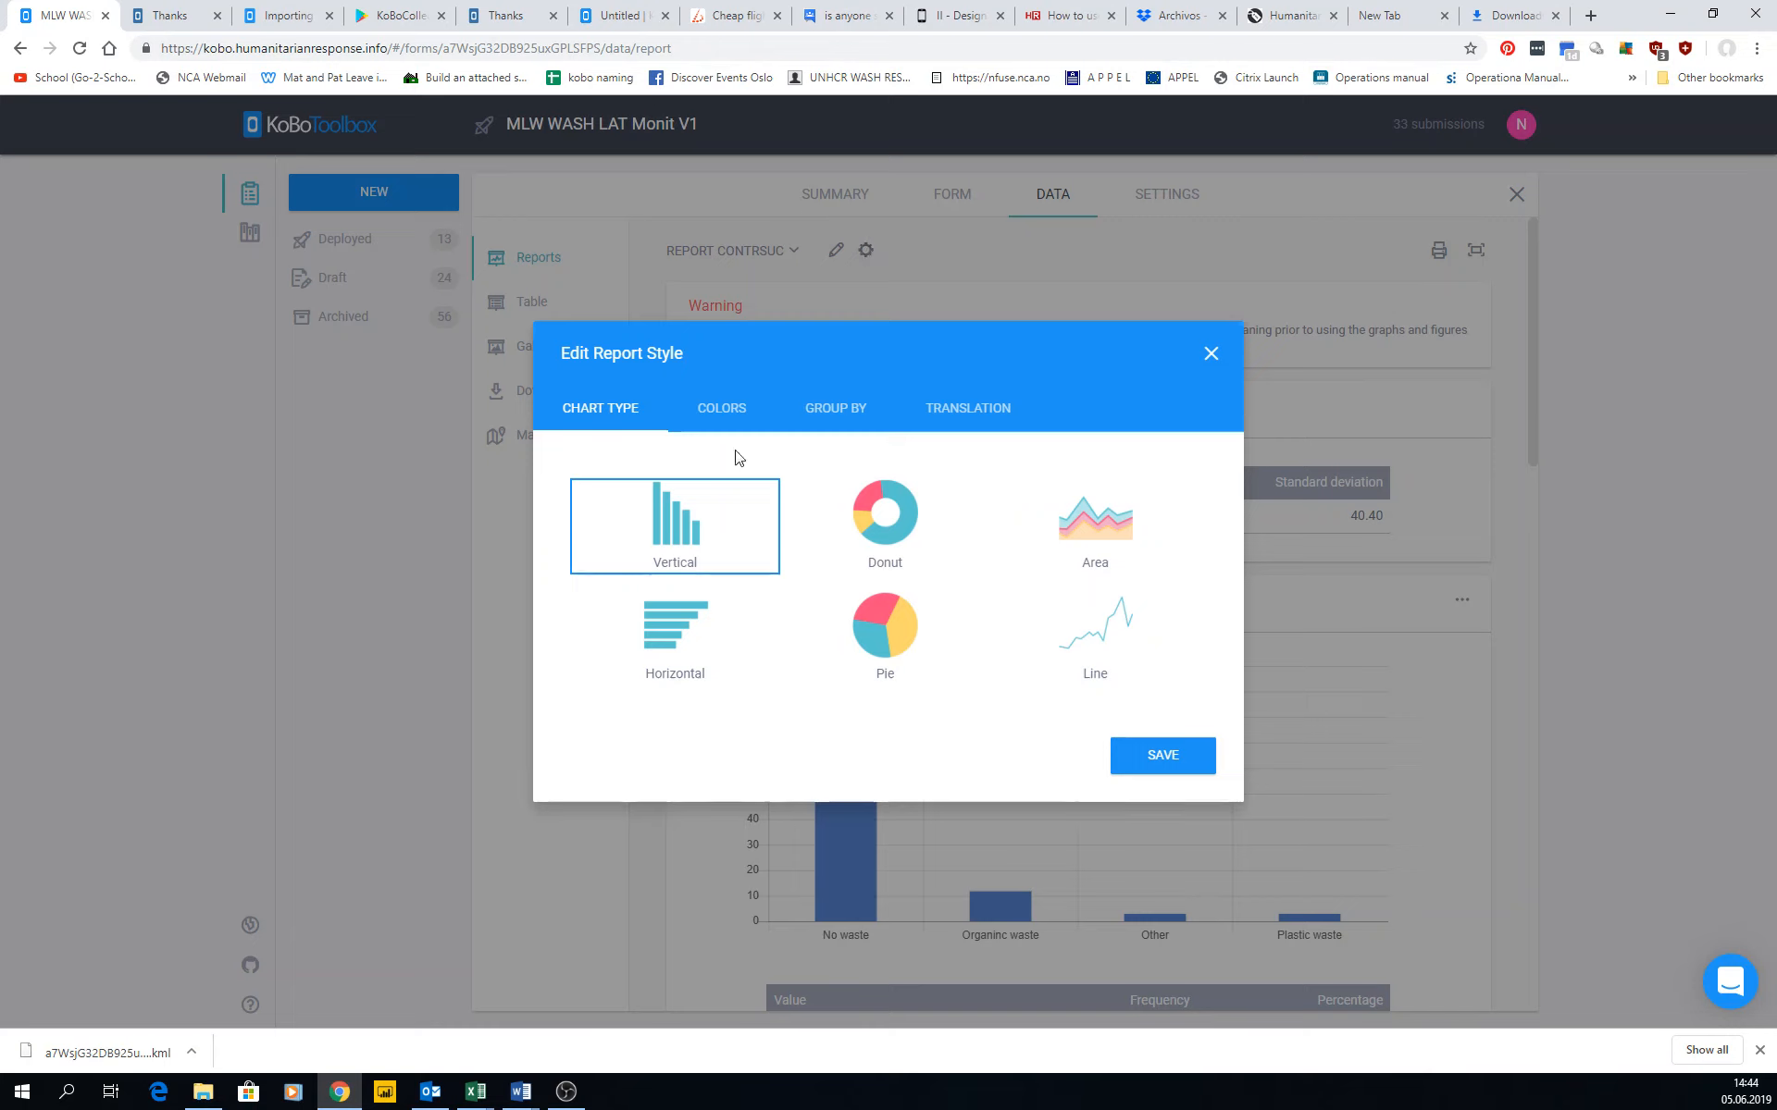
{"action": "left_click", "coordinate": [722, 412]}
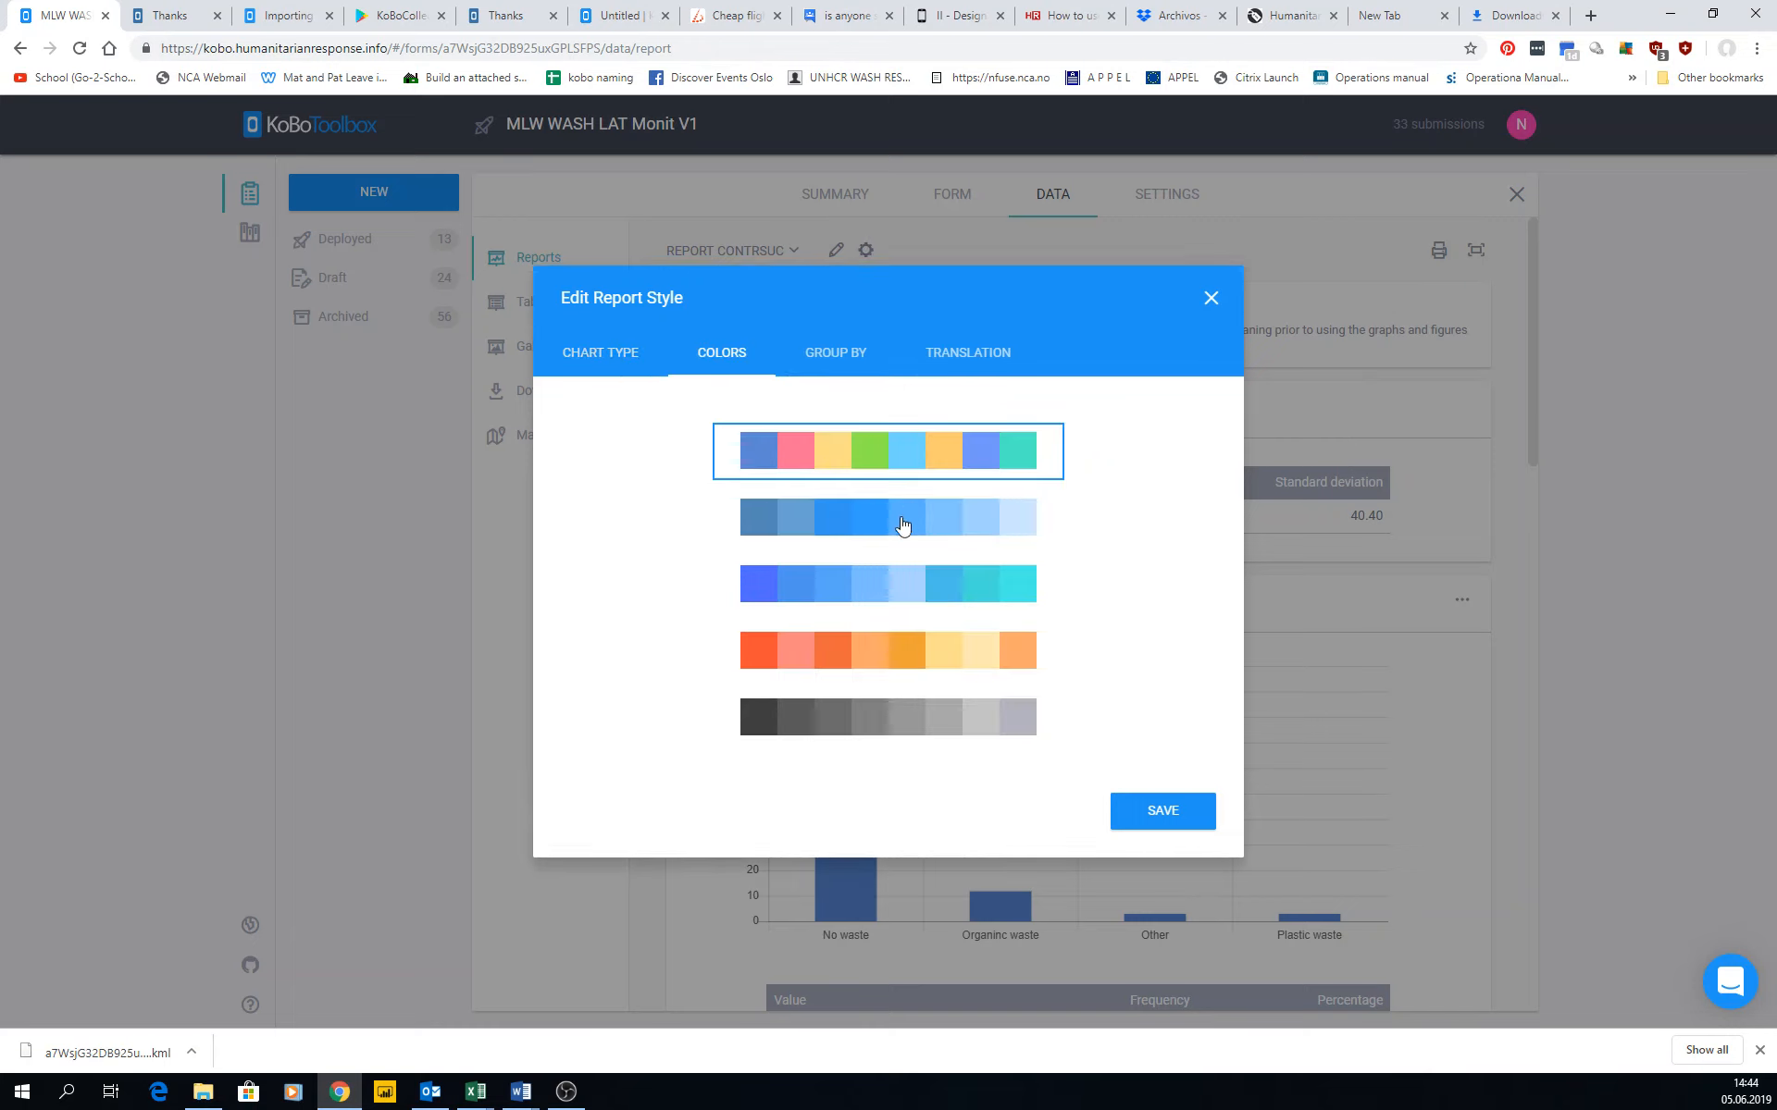
{"action": "left_click", "coordinate": [900, 527]}
{"action": "left_click", "coordinate": [912, 665]}
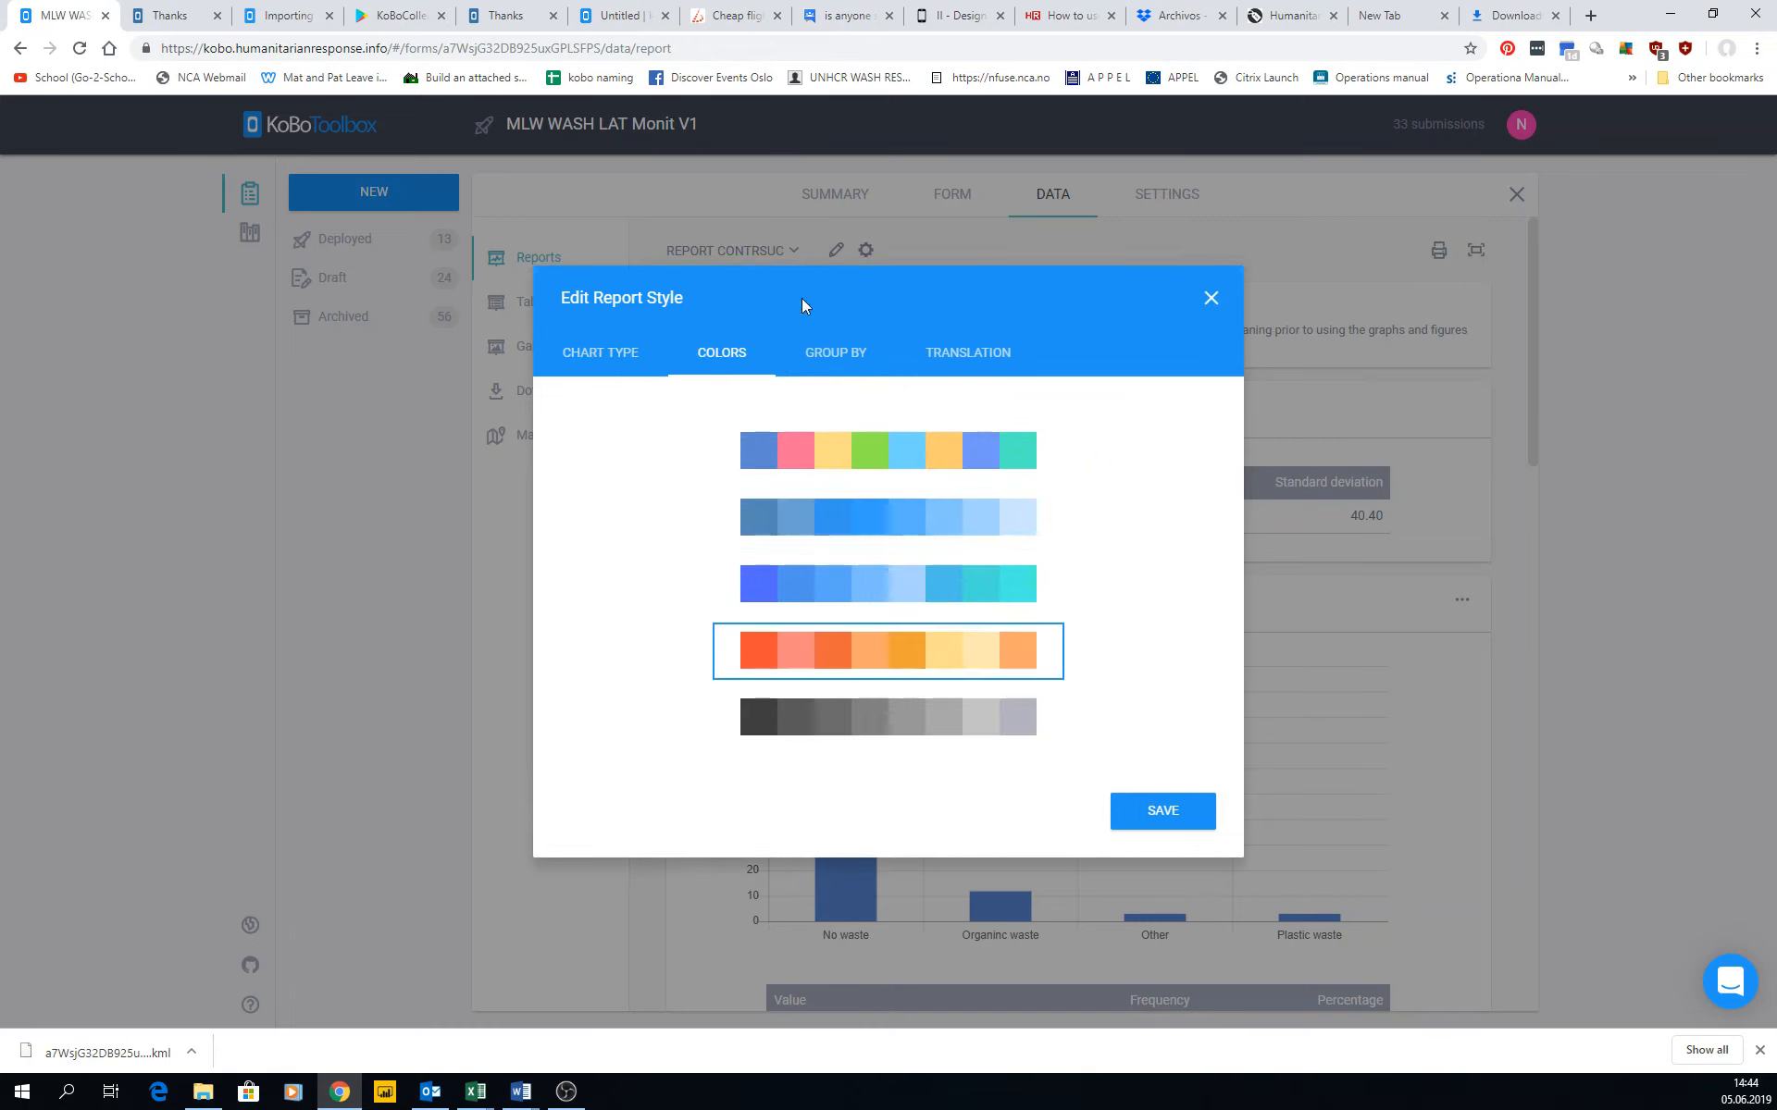
Group the report by 0.2 Camp, check the translation options and save the report style.
{"action": "left_click", "coordinate": [844, 361]}
{"action": "left_click", "coordinate": [599, 396]}
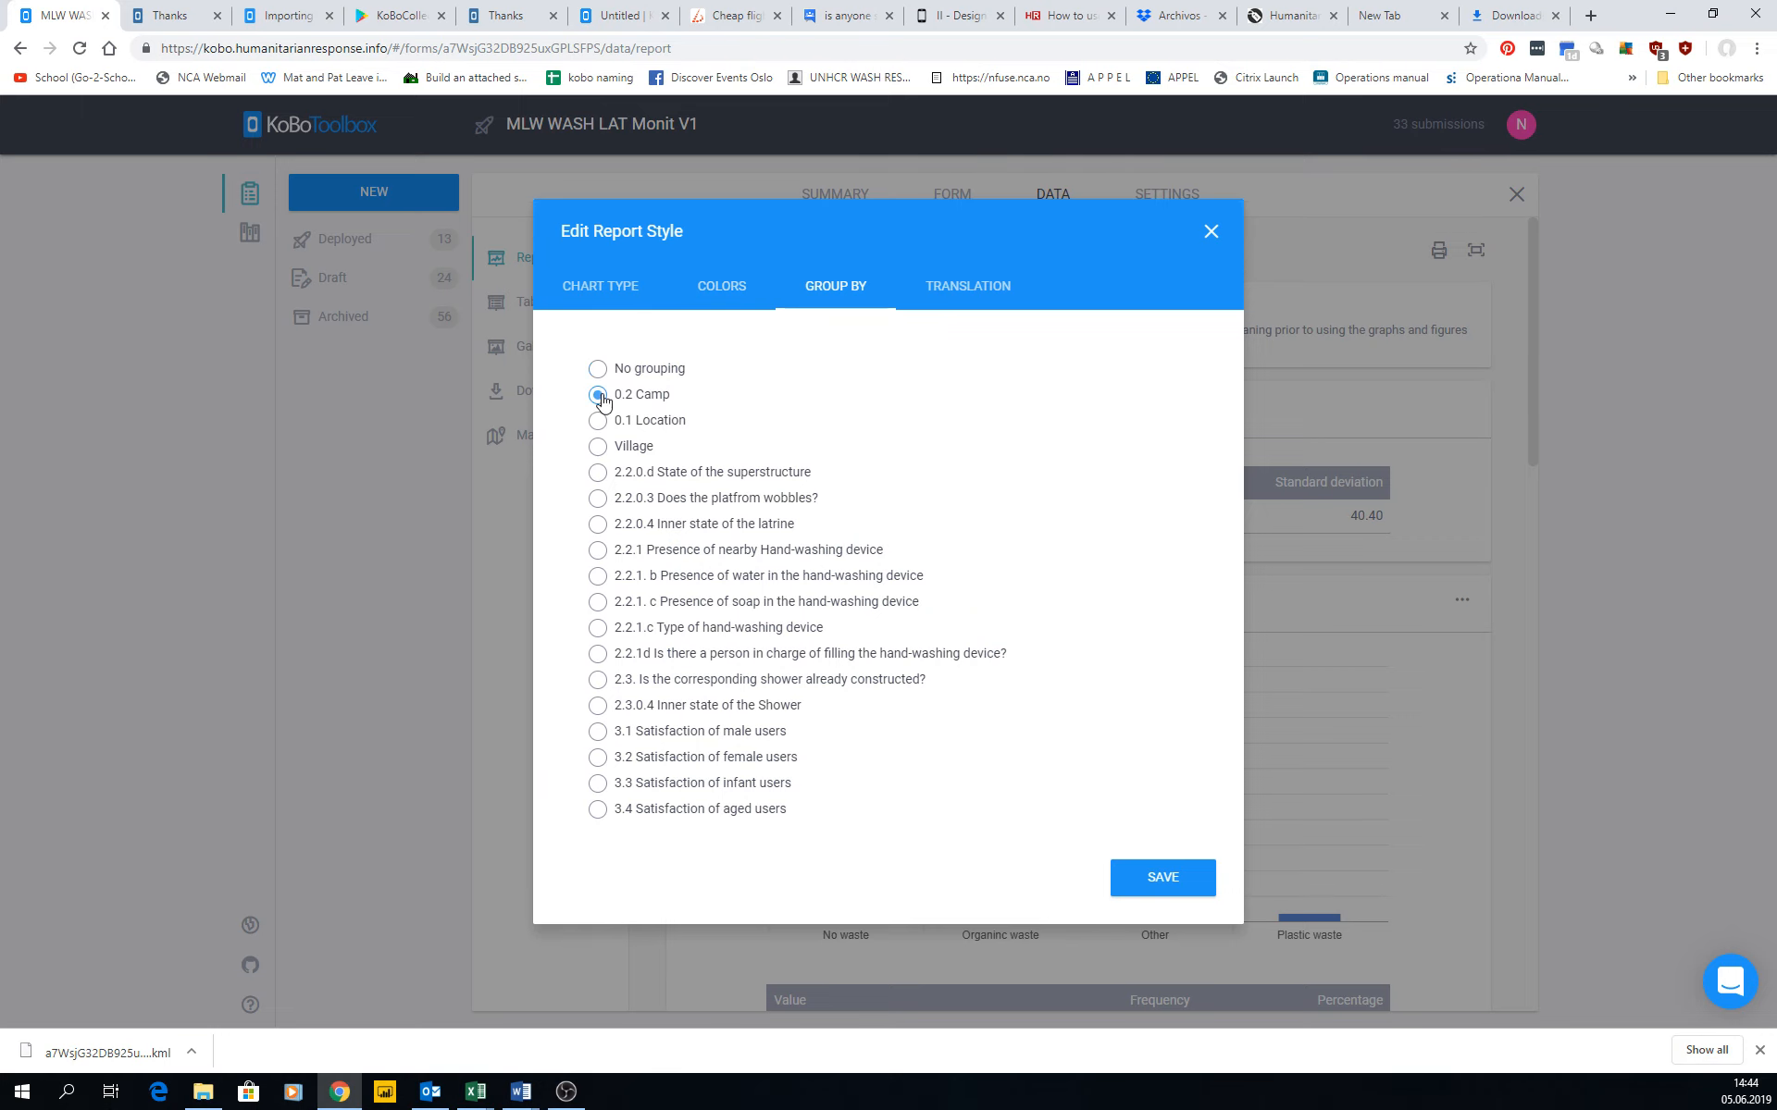
{"action": "left_click", "coordinate": [988, 288]}
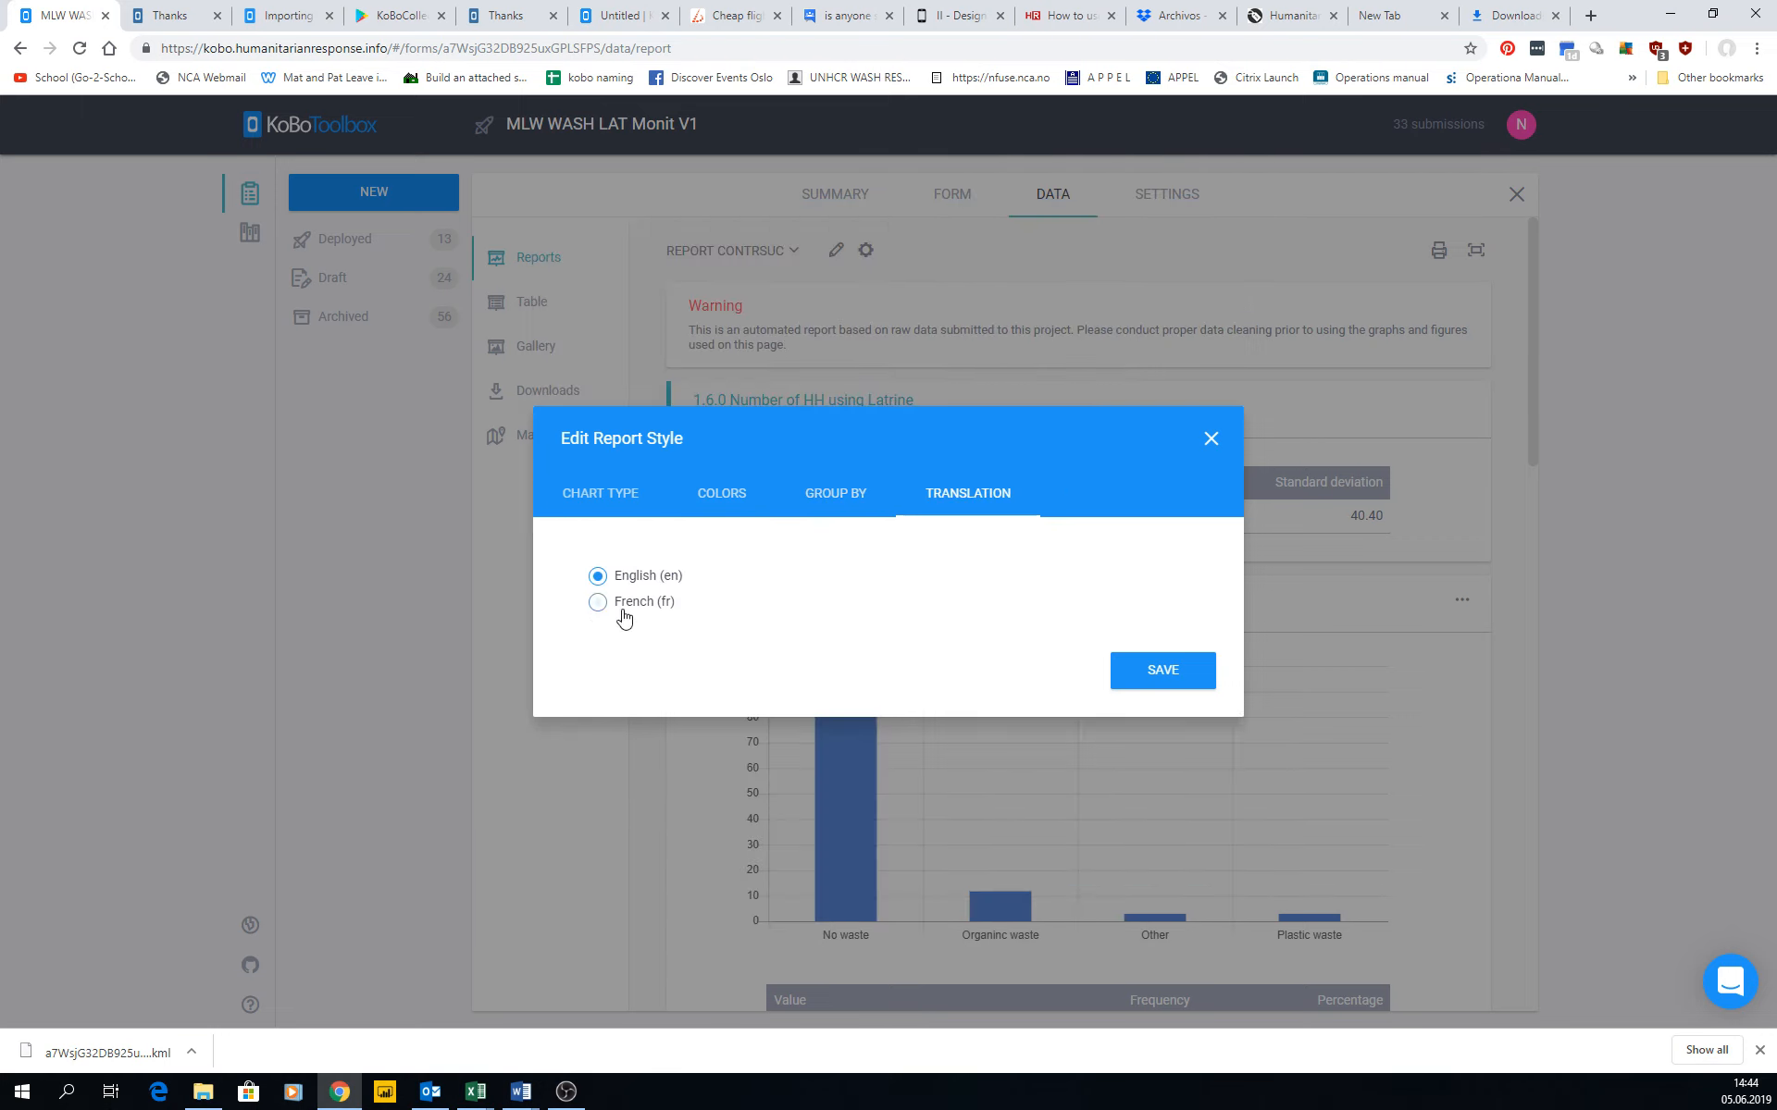
{"action": "left_click", "coordinate": [1173, 692]}
Review the report's charts and tables grouped by camp, and preview its print pages as a PDF without saving.
{"action": "scroll", "coordinate": [775, 473], "scroll_direction": "down", "scroll_amount": 4}
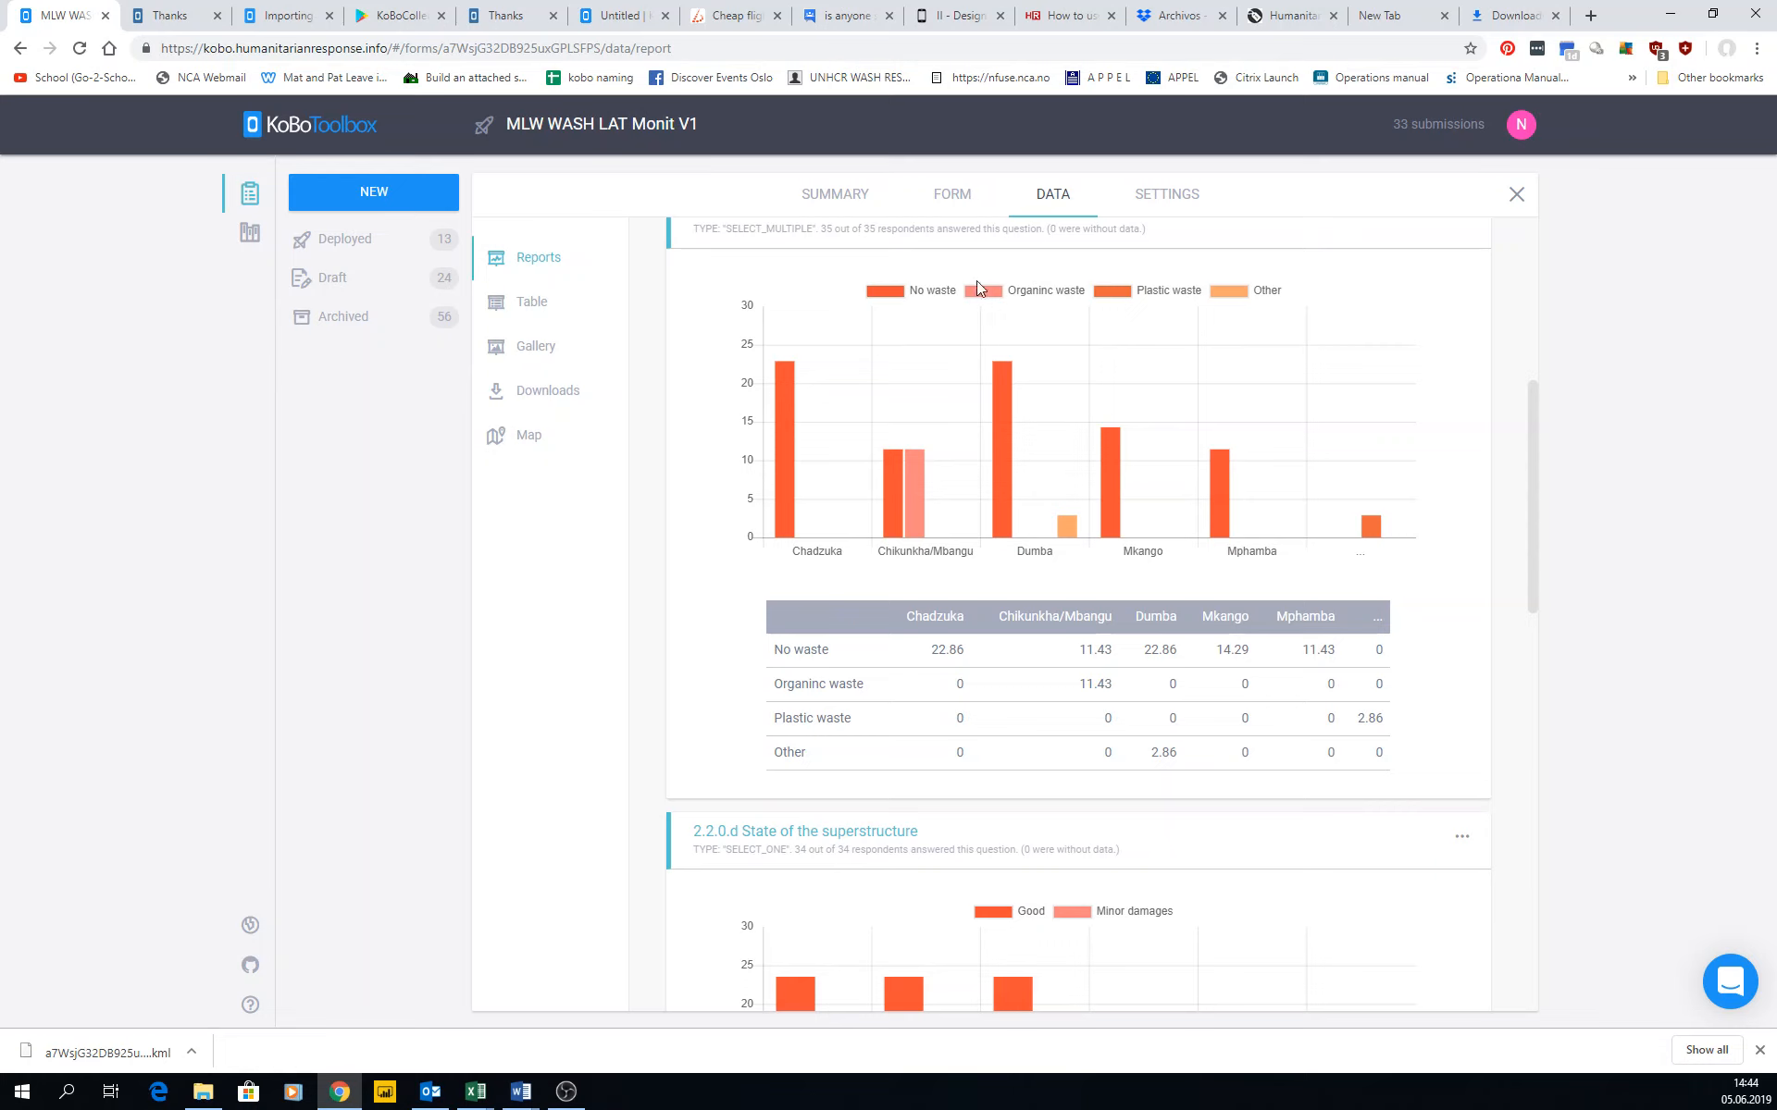
{"action": "scroll", "coordinate": [952, 586], "scroll_direction": "down", "scroll_amount": 14}
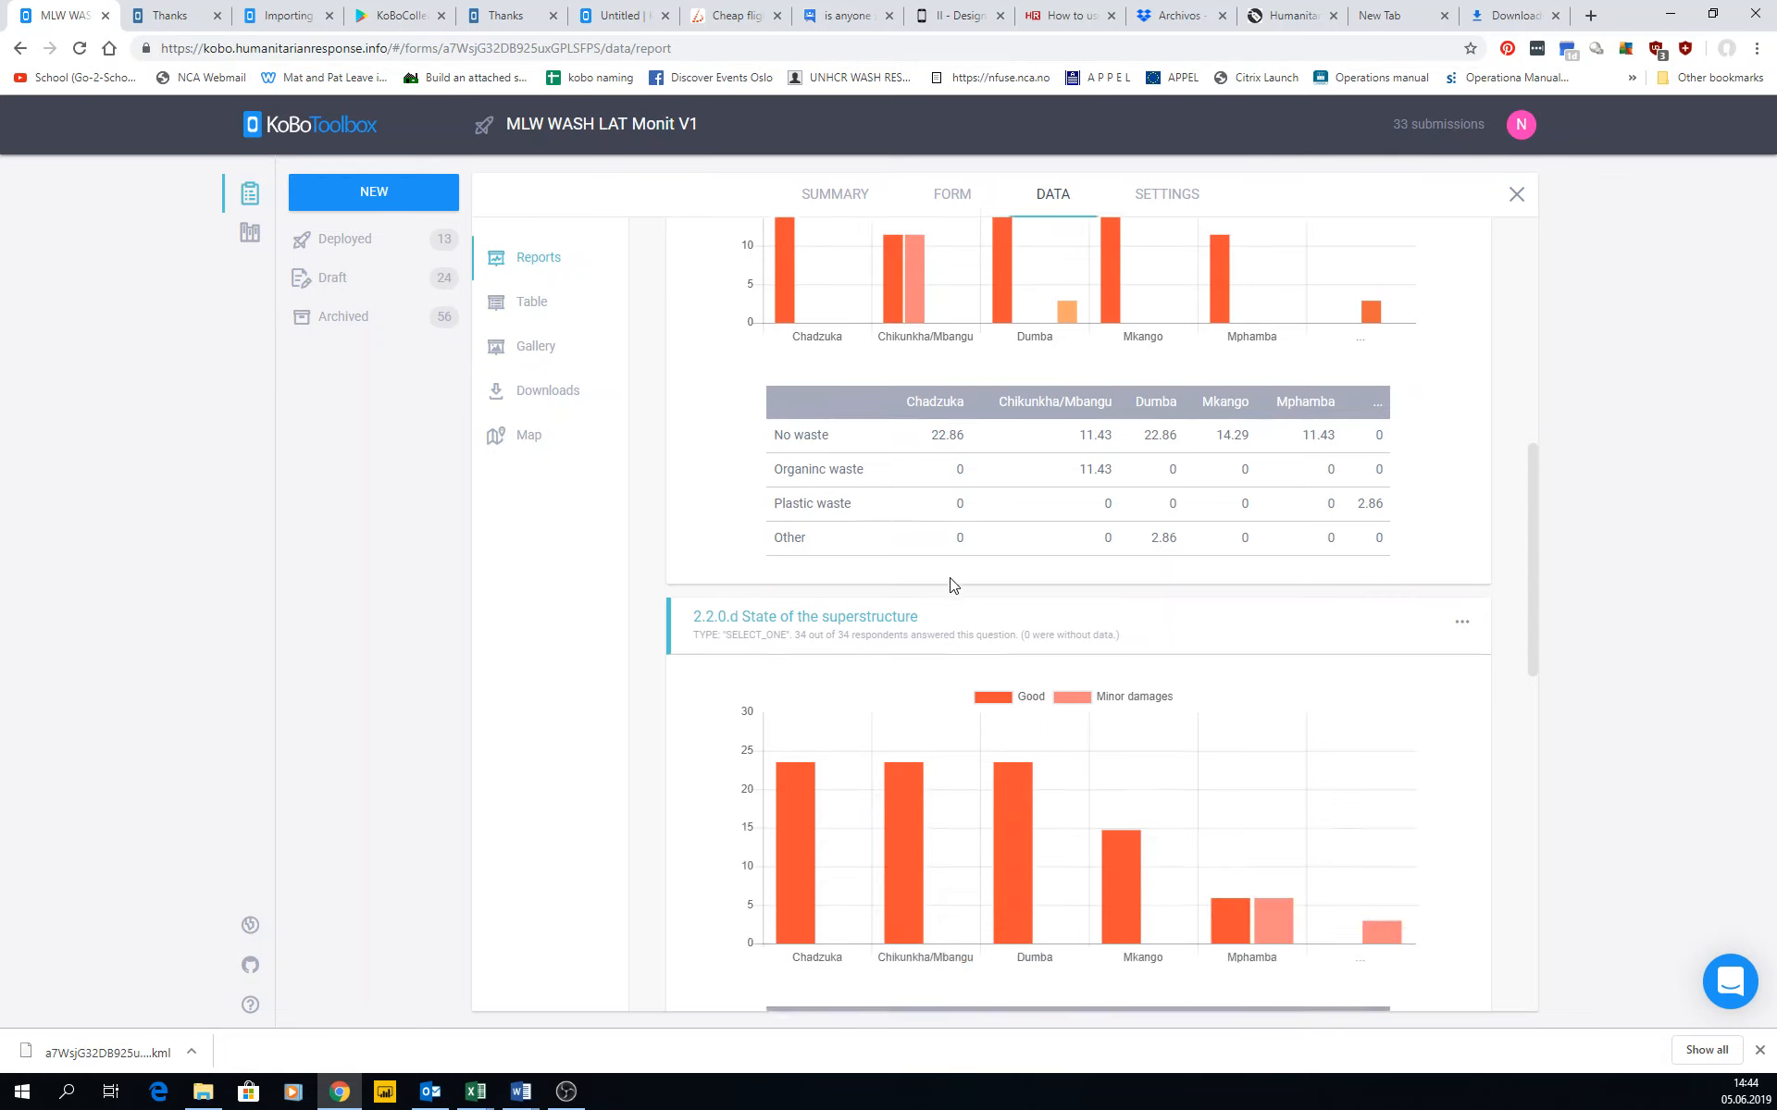
{"action": "scroll", "coordinate": [1012, 729], "scroll_direction": "up", "scroll_amount": 6}
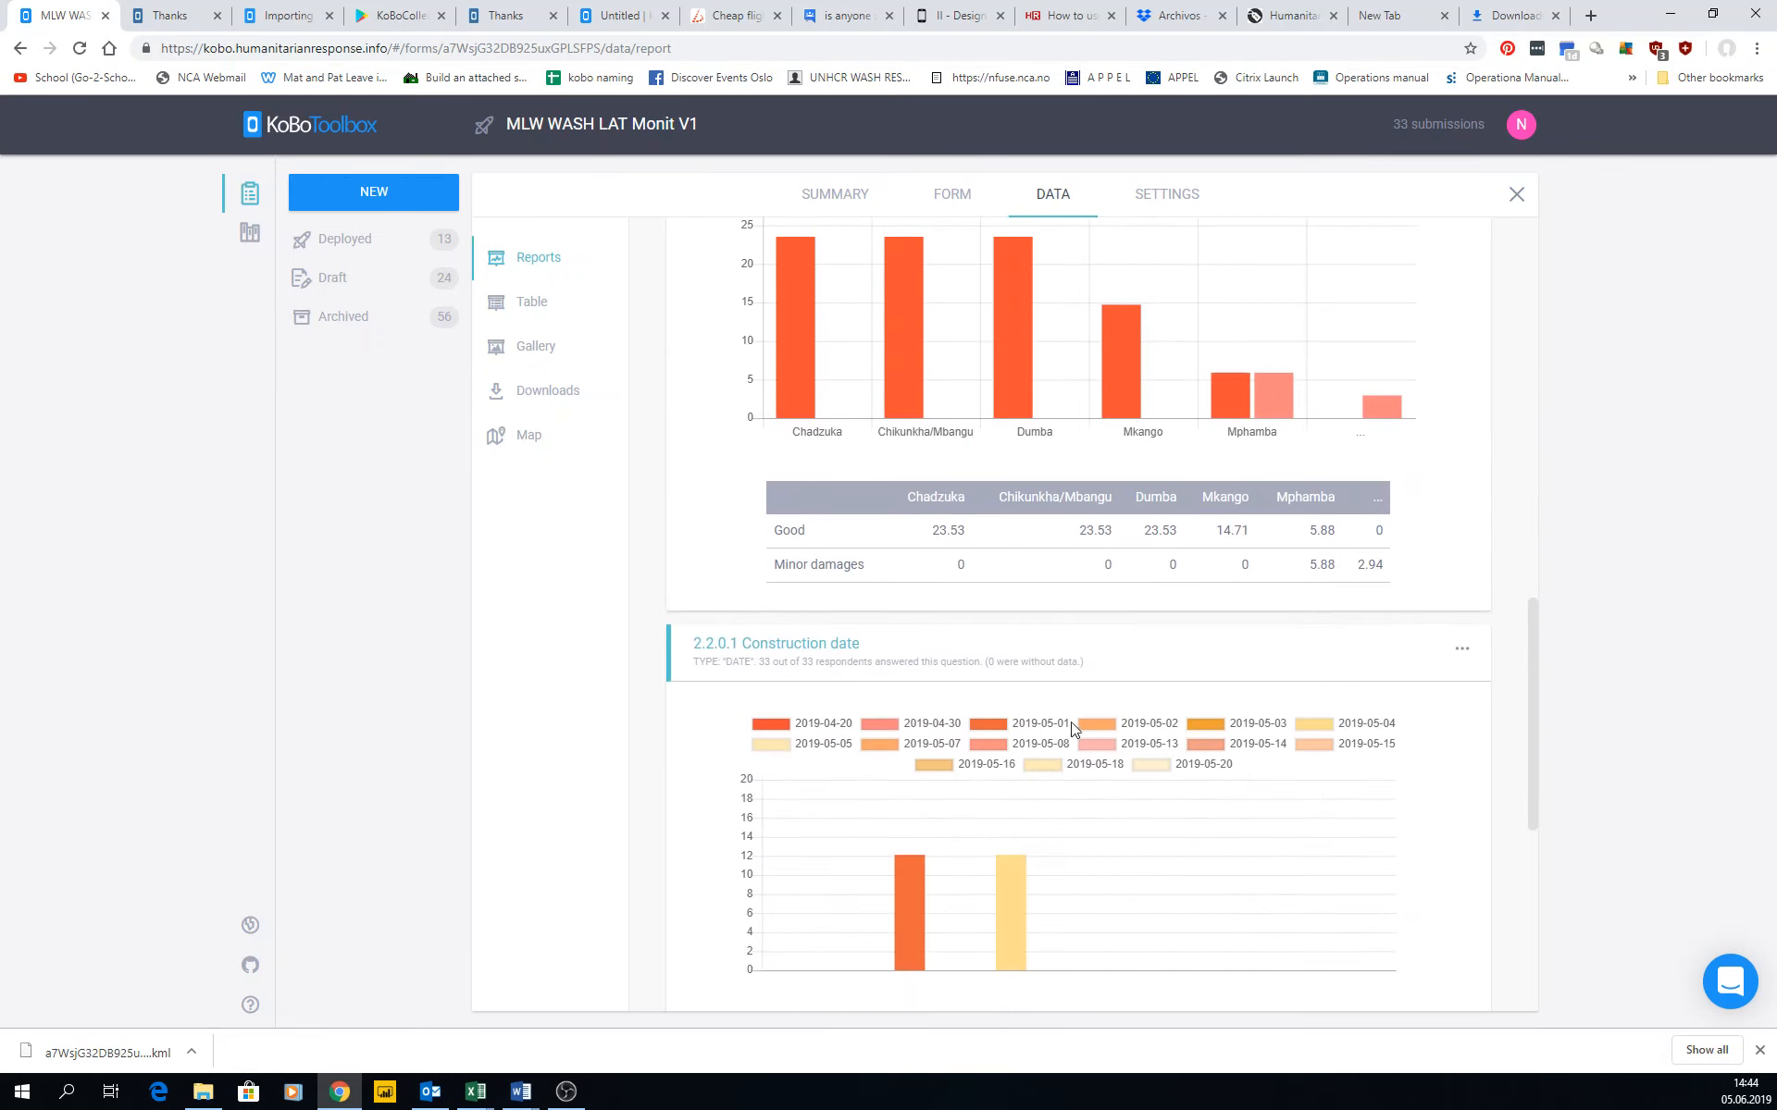
{"action": "scroll", "coordinate": [916, 563], "scroll_direction": "down", "scroll_amount": 4}
{"action": "scroll", "coordinate": [925, 555], "scroll_direction": "up", "scroll_amount": 16}
{"action": "scroll", "coordinate": [926, 555], "scroll_direction": "up", "scroll_amount": 2}
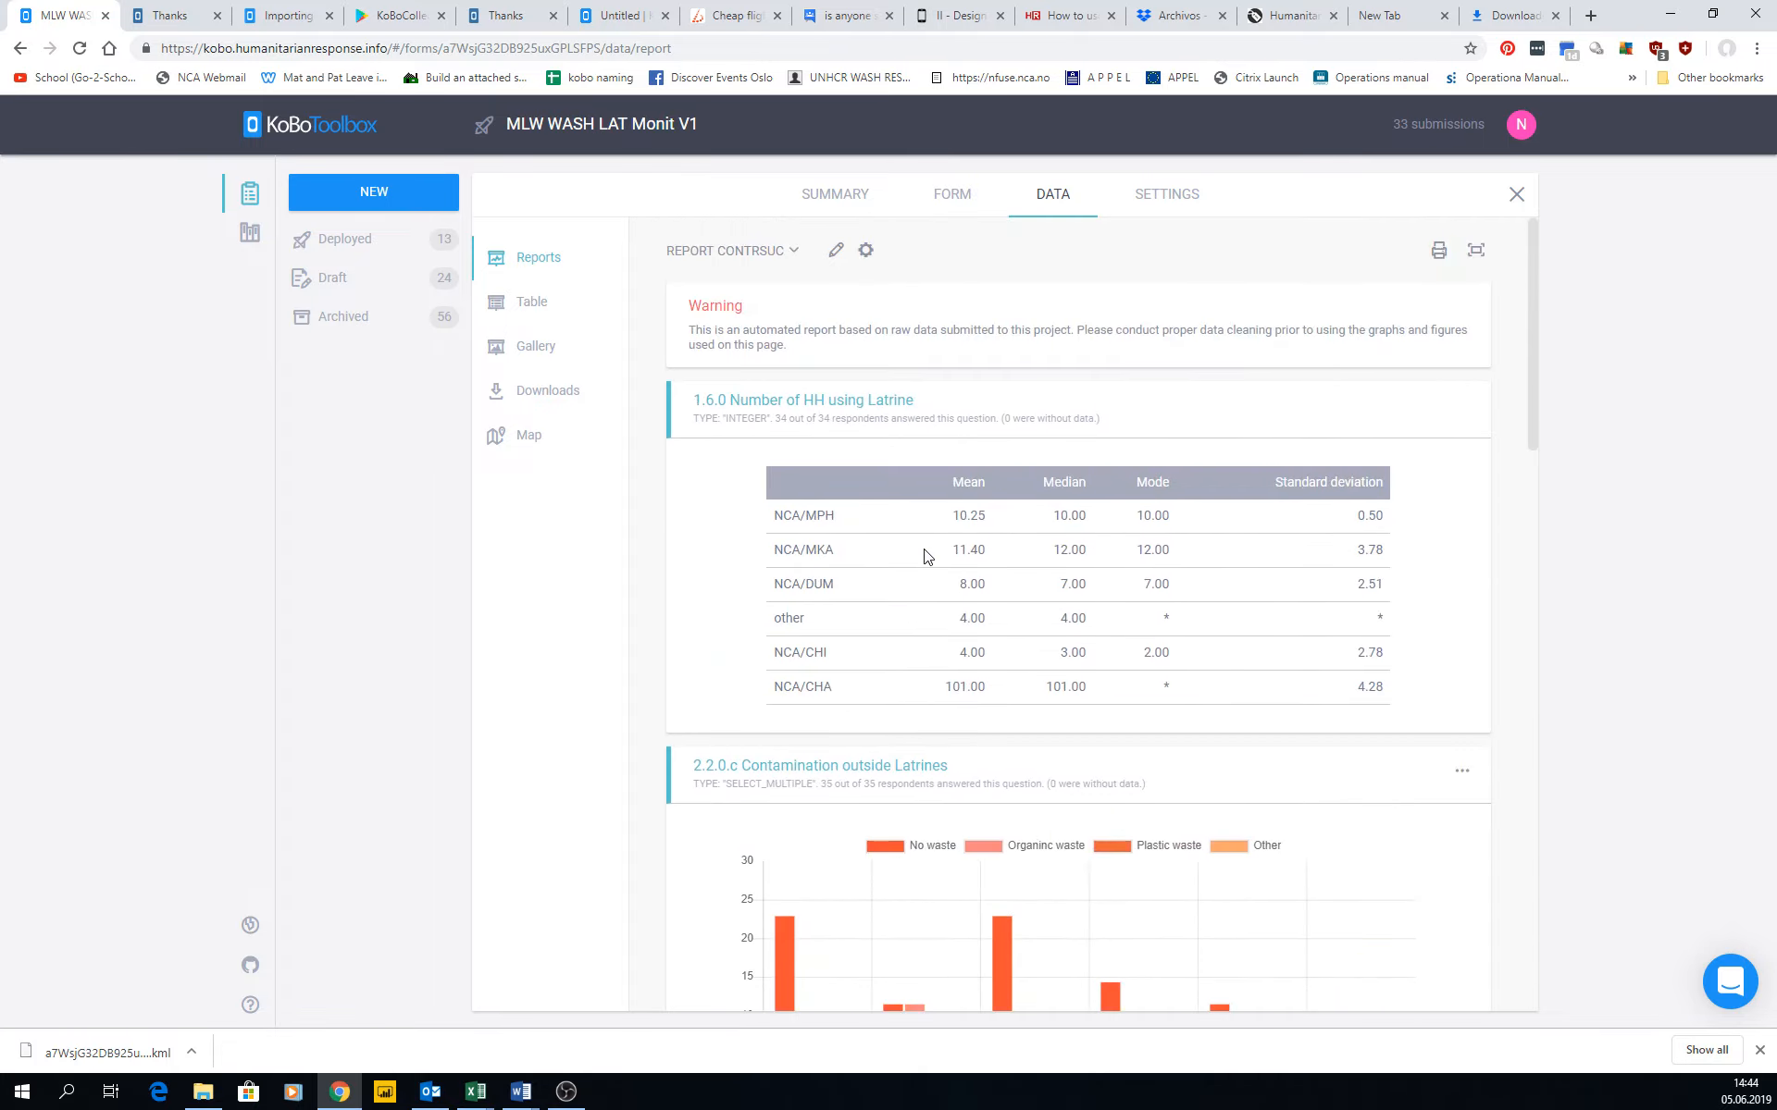
{"action": "left_click", "coordinate": [1438, 250]}
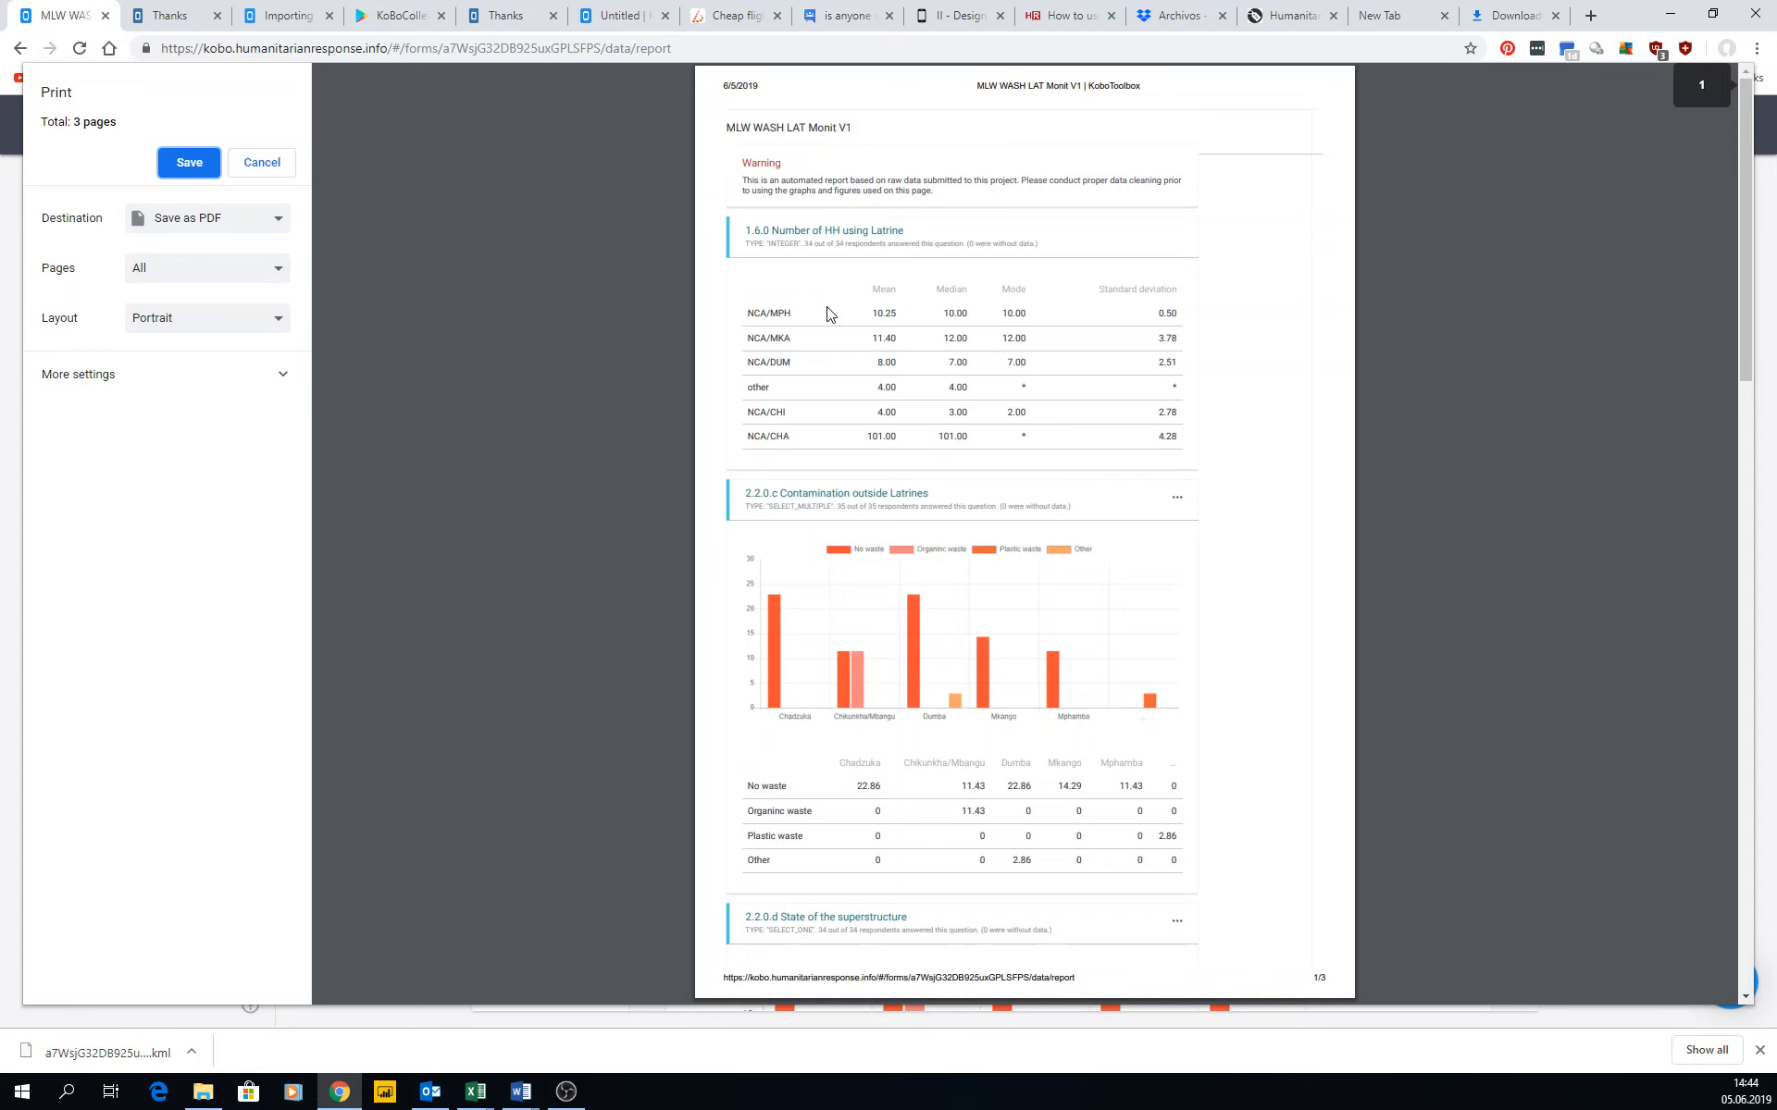
{"action": "scroll", "coordinate": [867, 282], "scroll_direction": "down", "scroll_amount": 15}
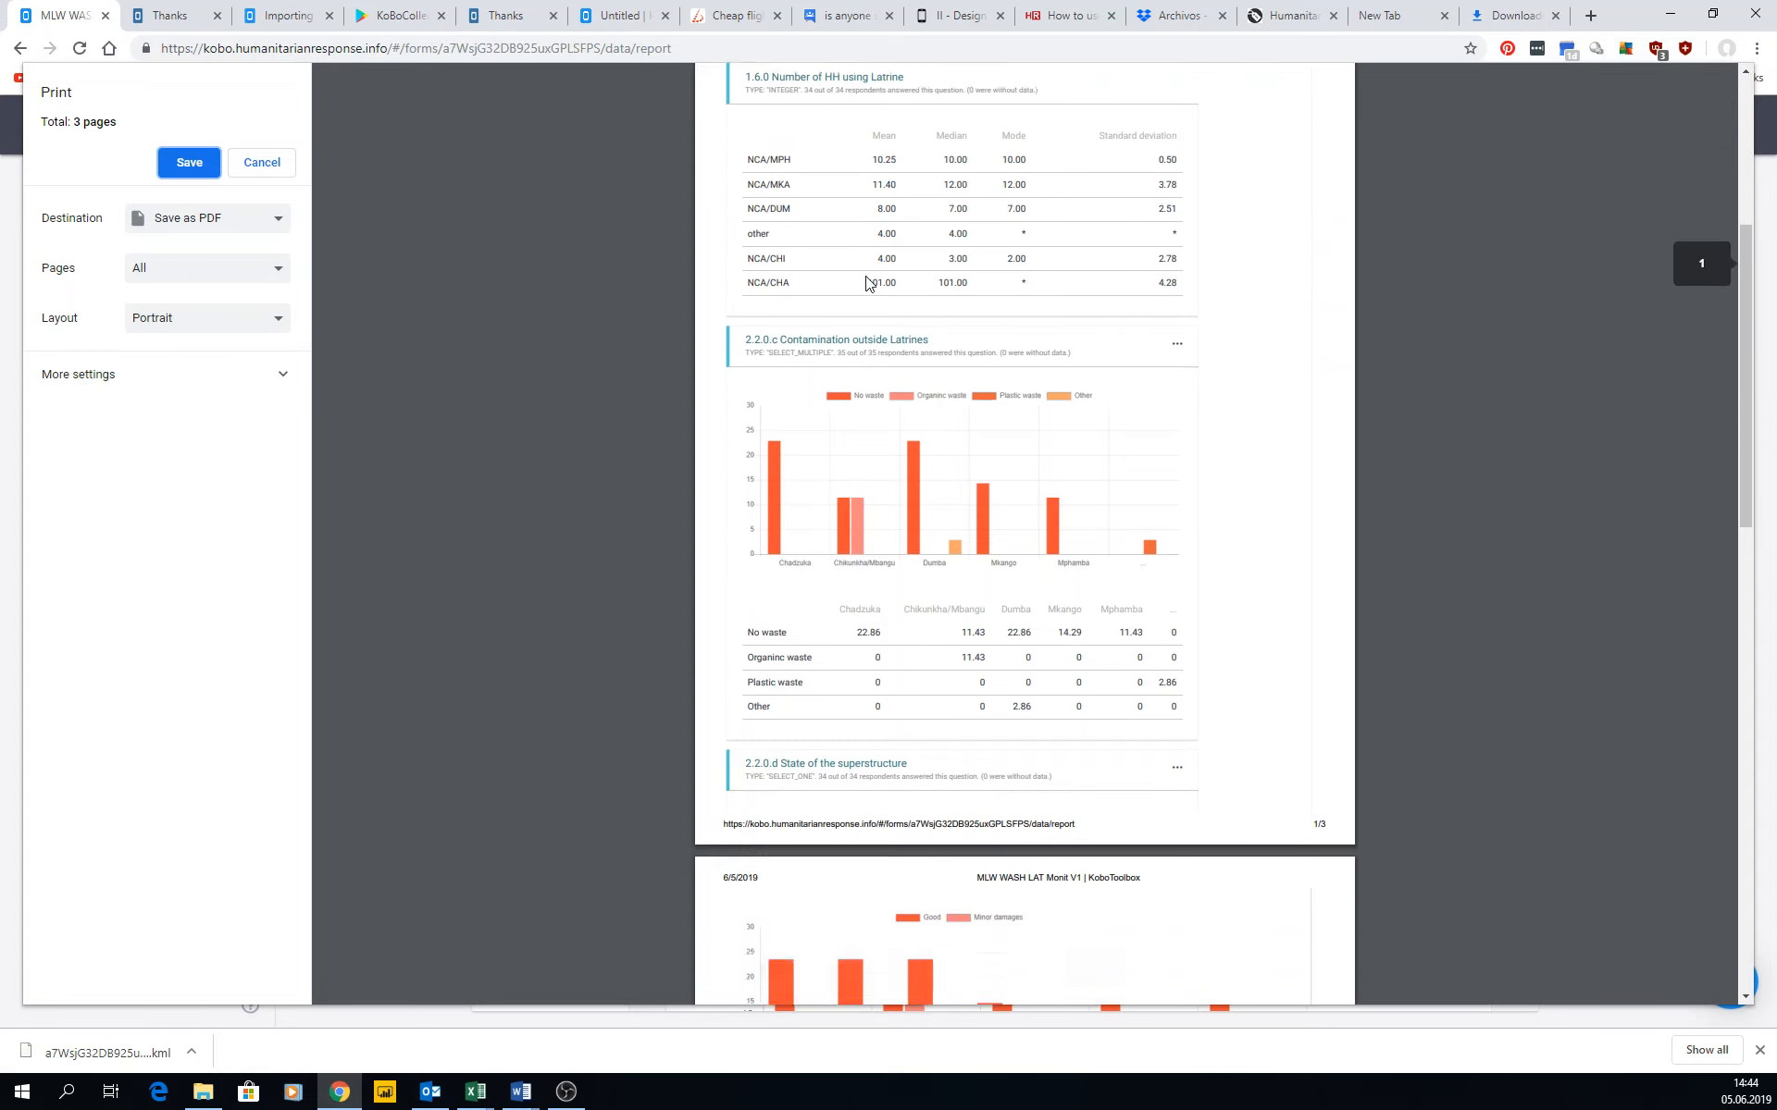
{"action": "scroll", "coordinate": [867, 283], "scroll_direction": "down", "scroll_amount": 5}
{"action": "scroll", "coordinate": [867, 282], "scroll_direction": "up", "scroll_amount": 20}
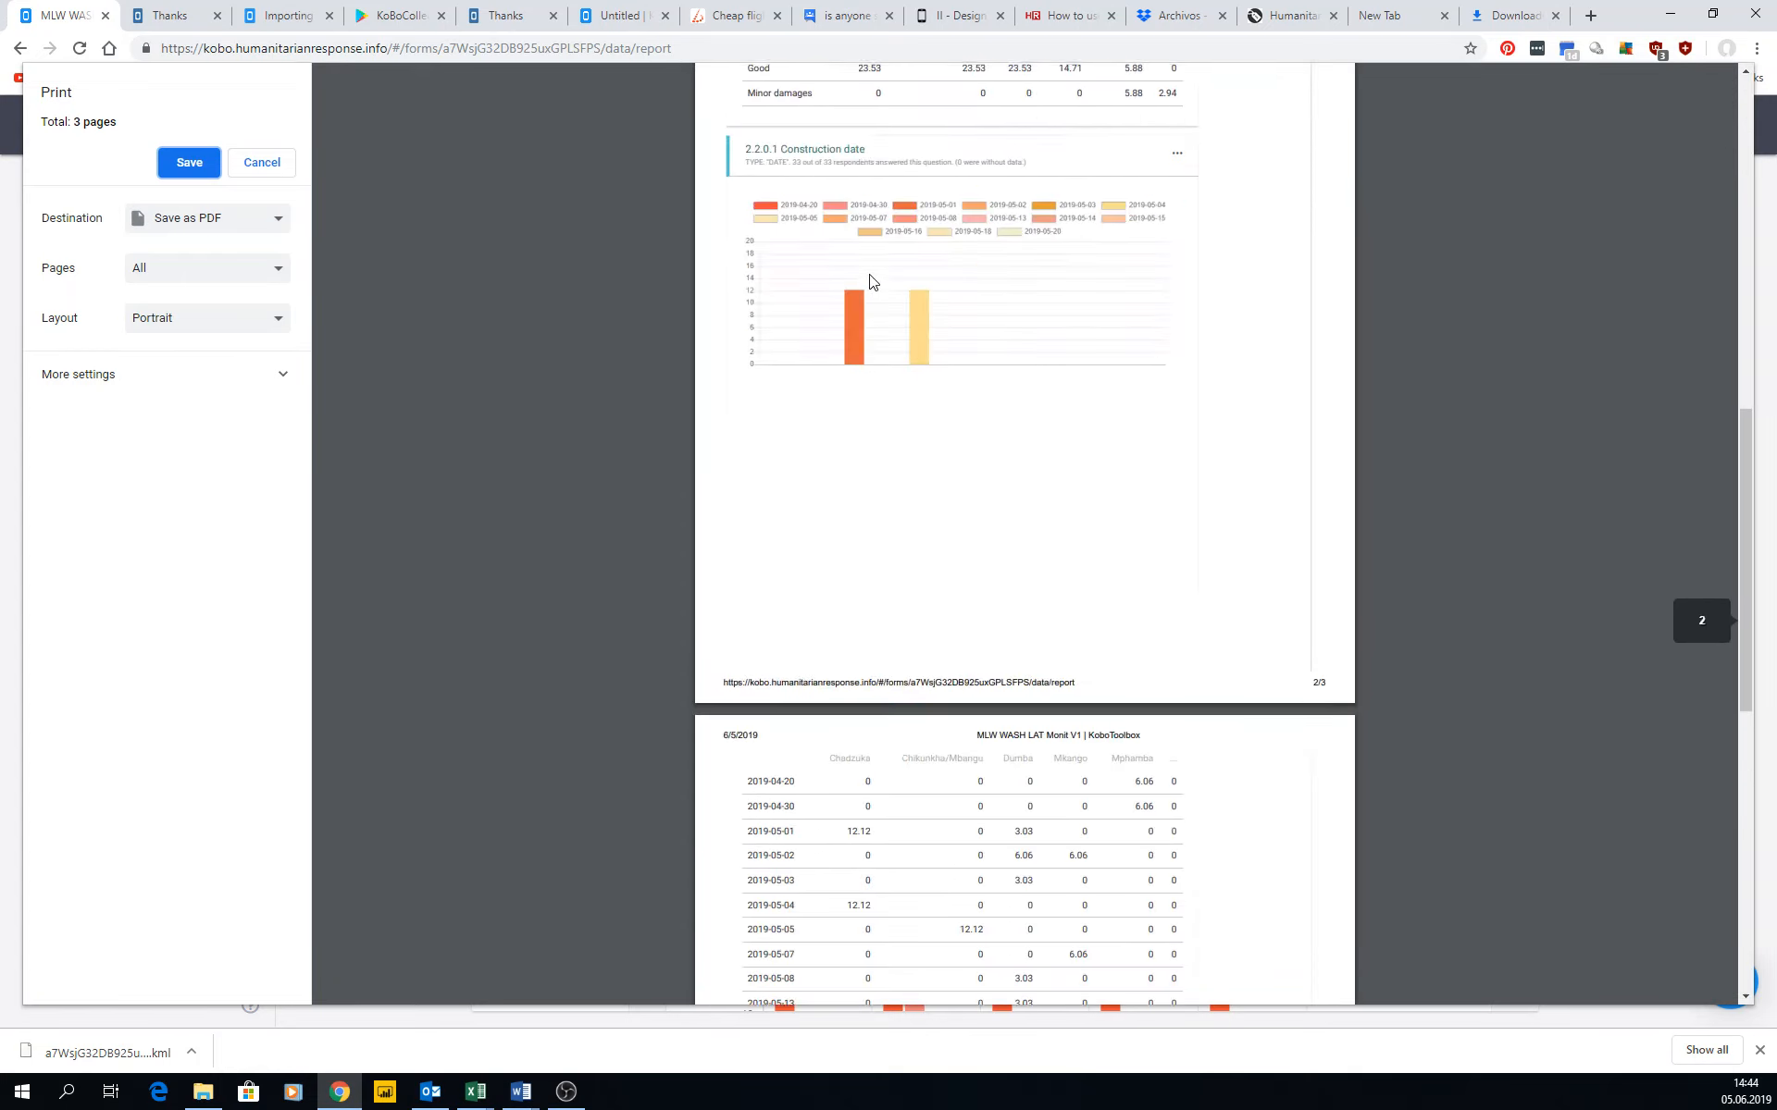
{"action": "key", "text": "Escape"}
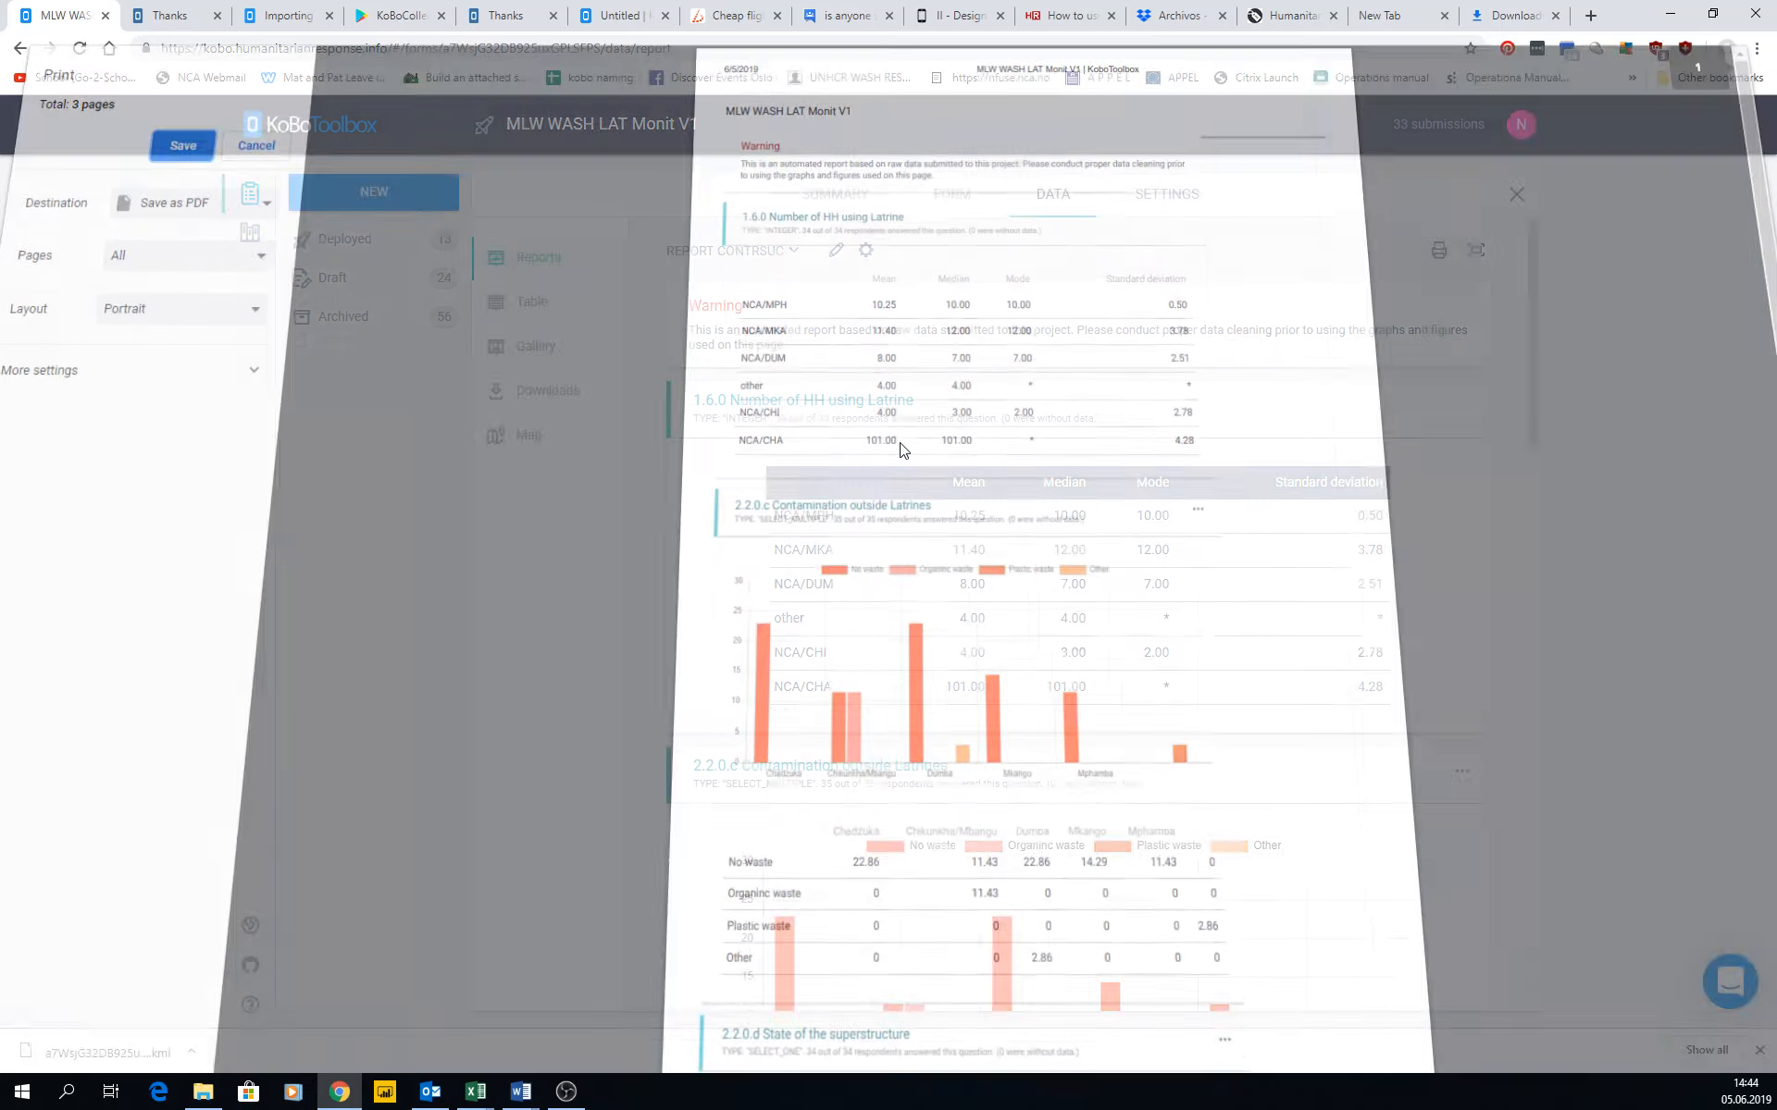
Expand the custom report to full screen.
{"action": "left_click", "coordinate": [1477, 251]}
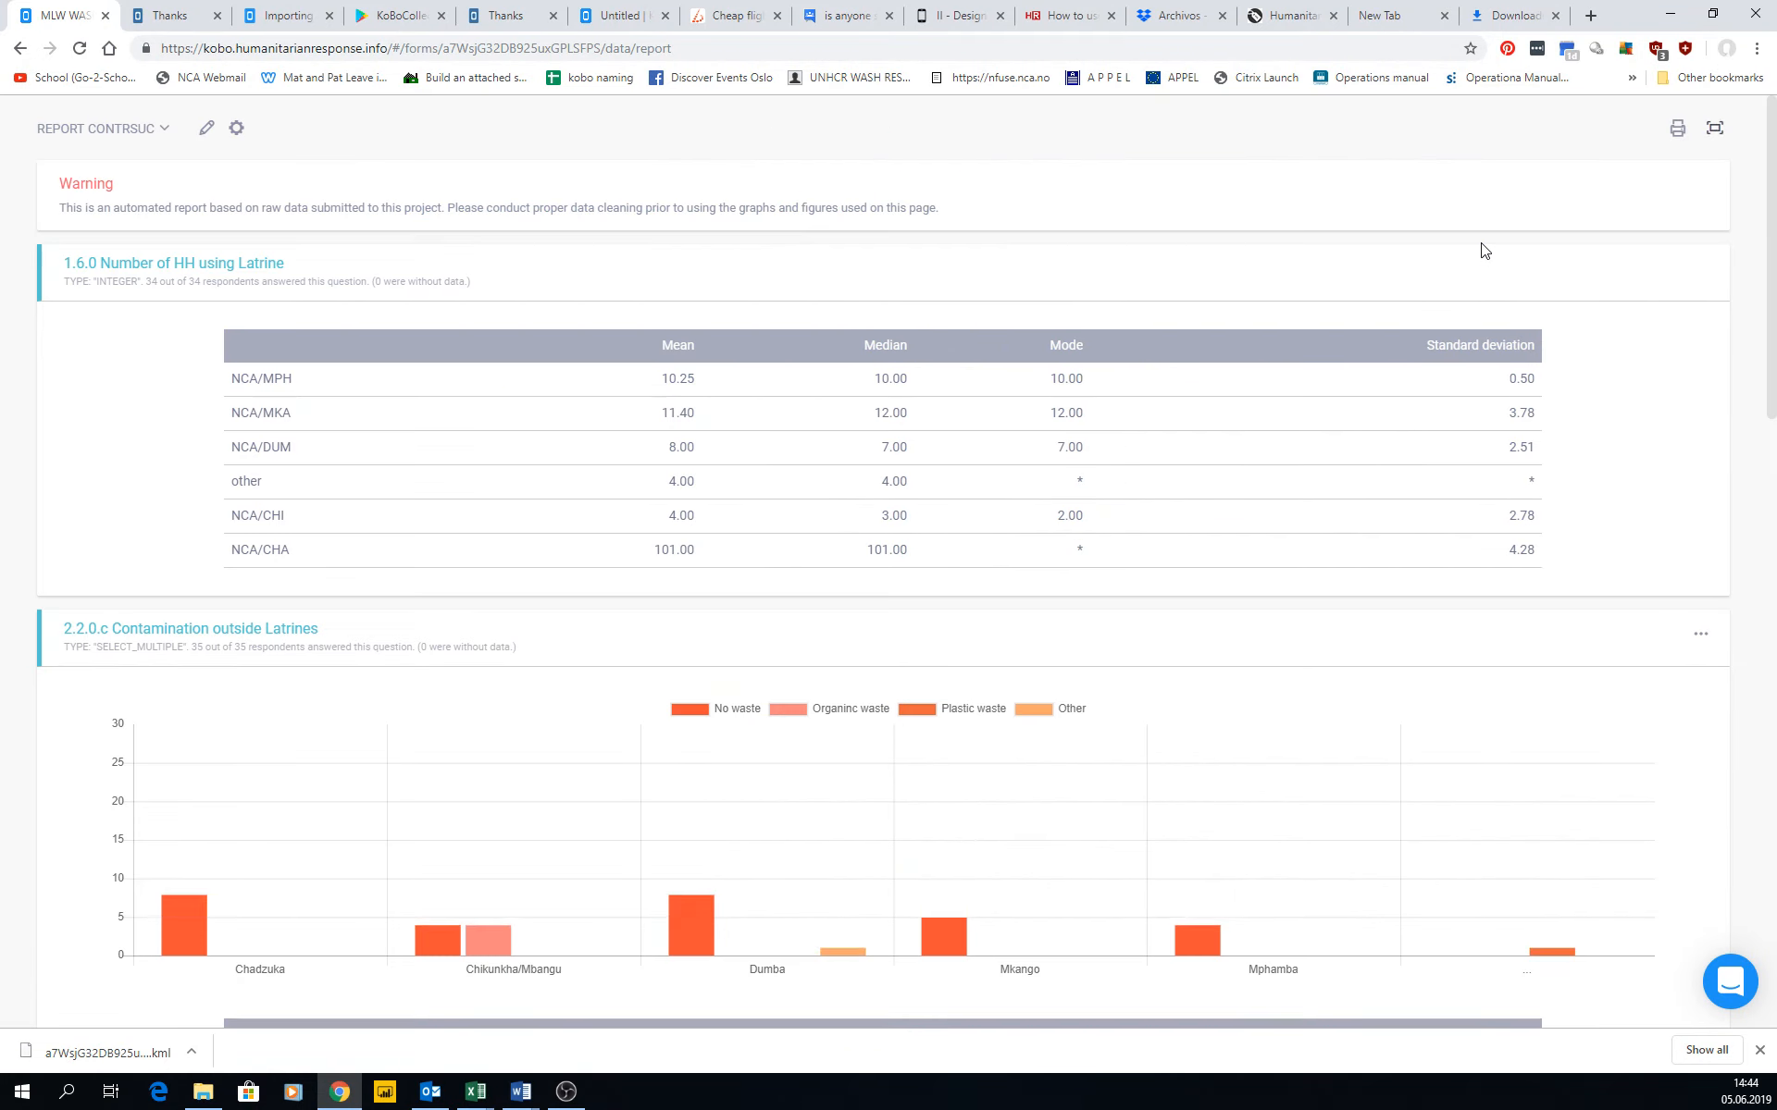
Look through the report's charts and tables in full screen, and return to the normal view.
{"action": "scroll", "coordinate": [1230, 403], "scroll_direction": "down", "scroll_amount": 20}
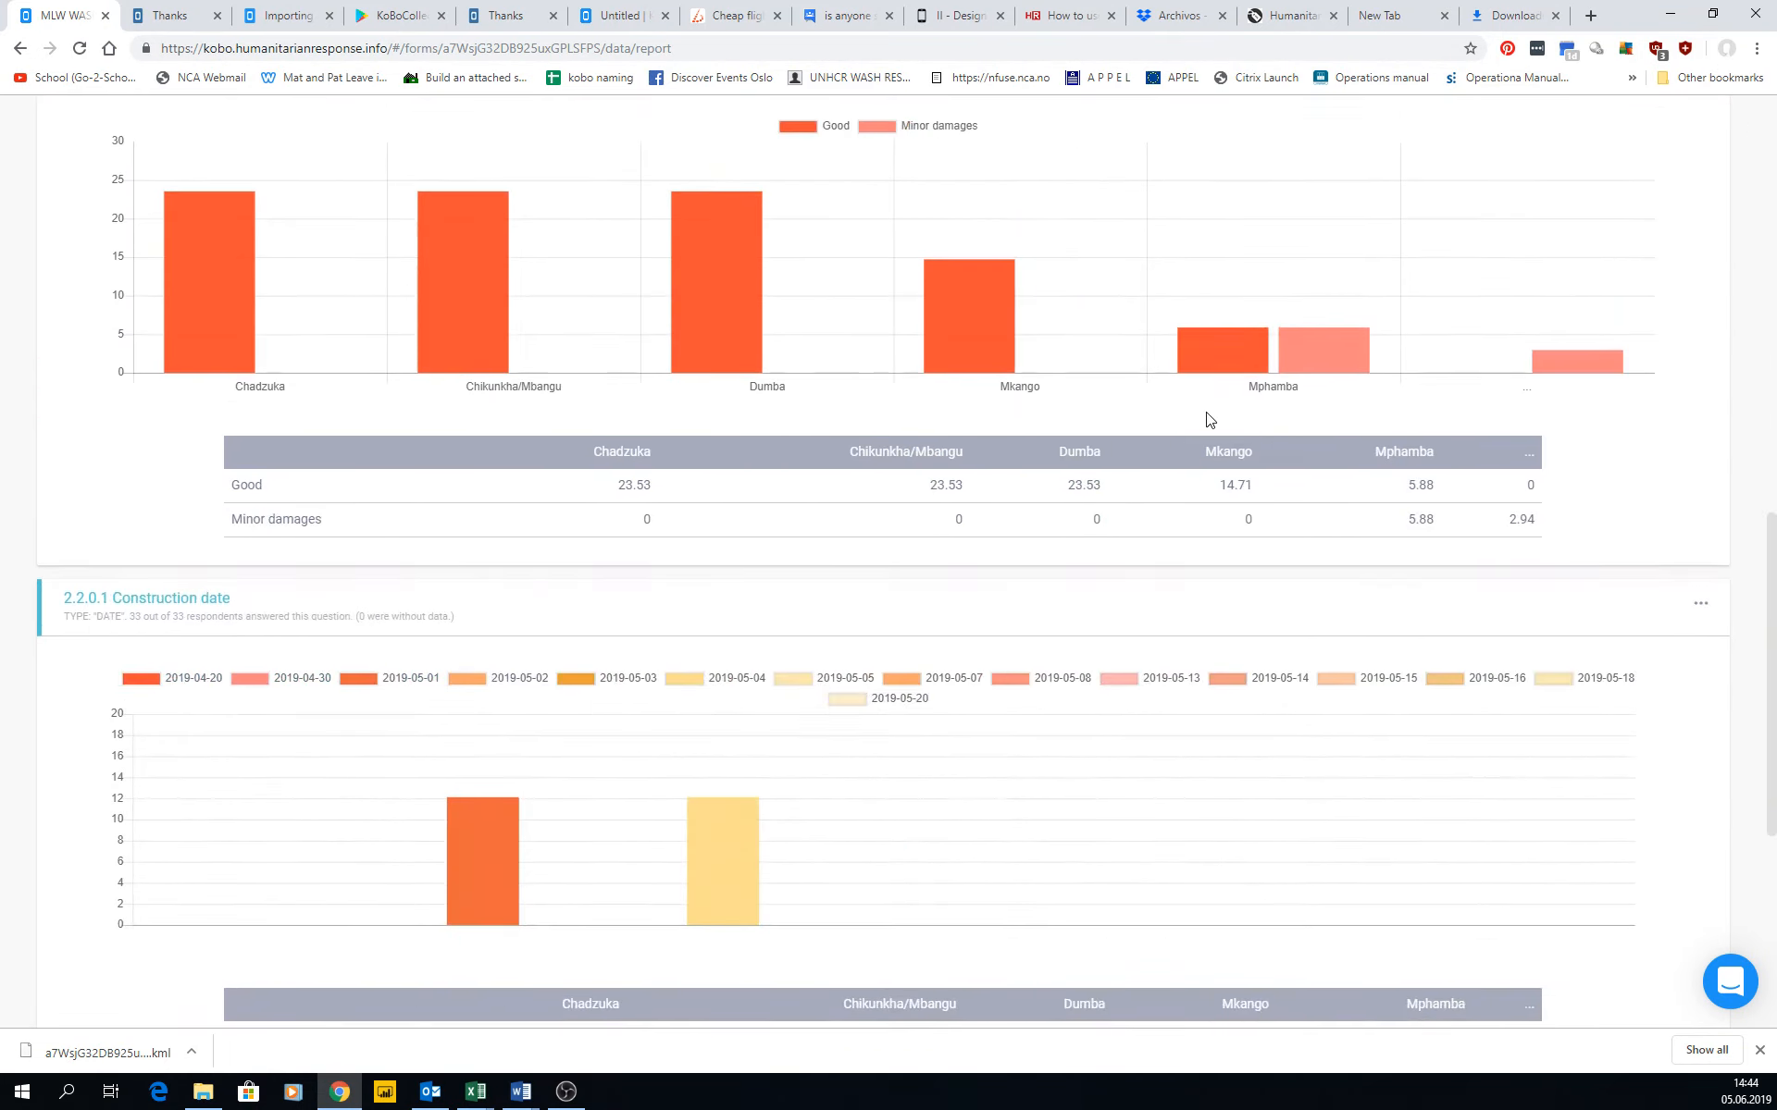
{"action": "scroll", "coordinate": [555, 440], "scroll_direction": "up", "scroll_amount": 20}
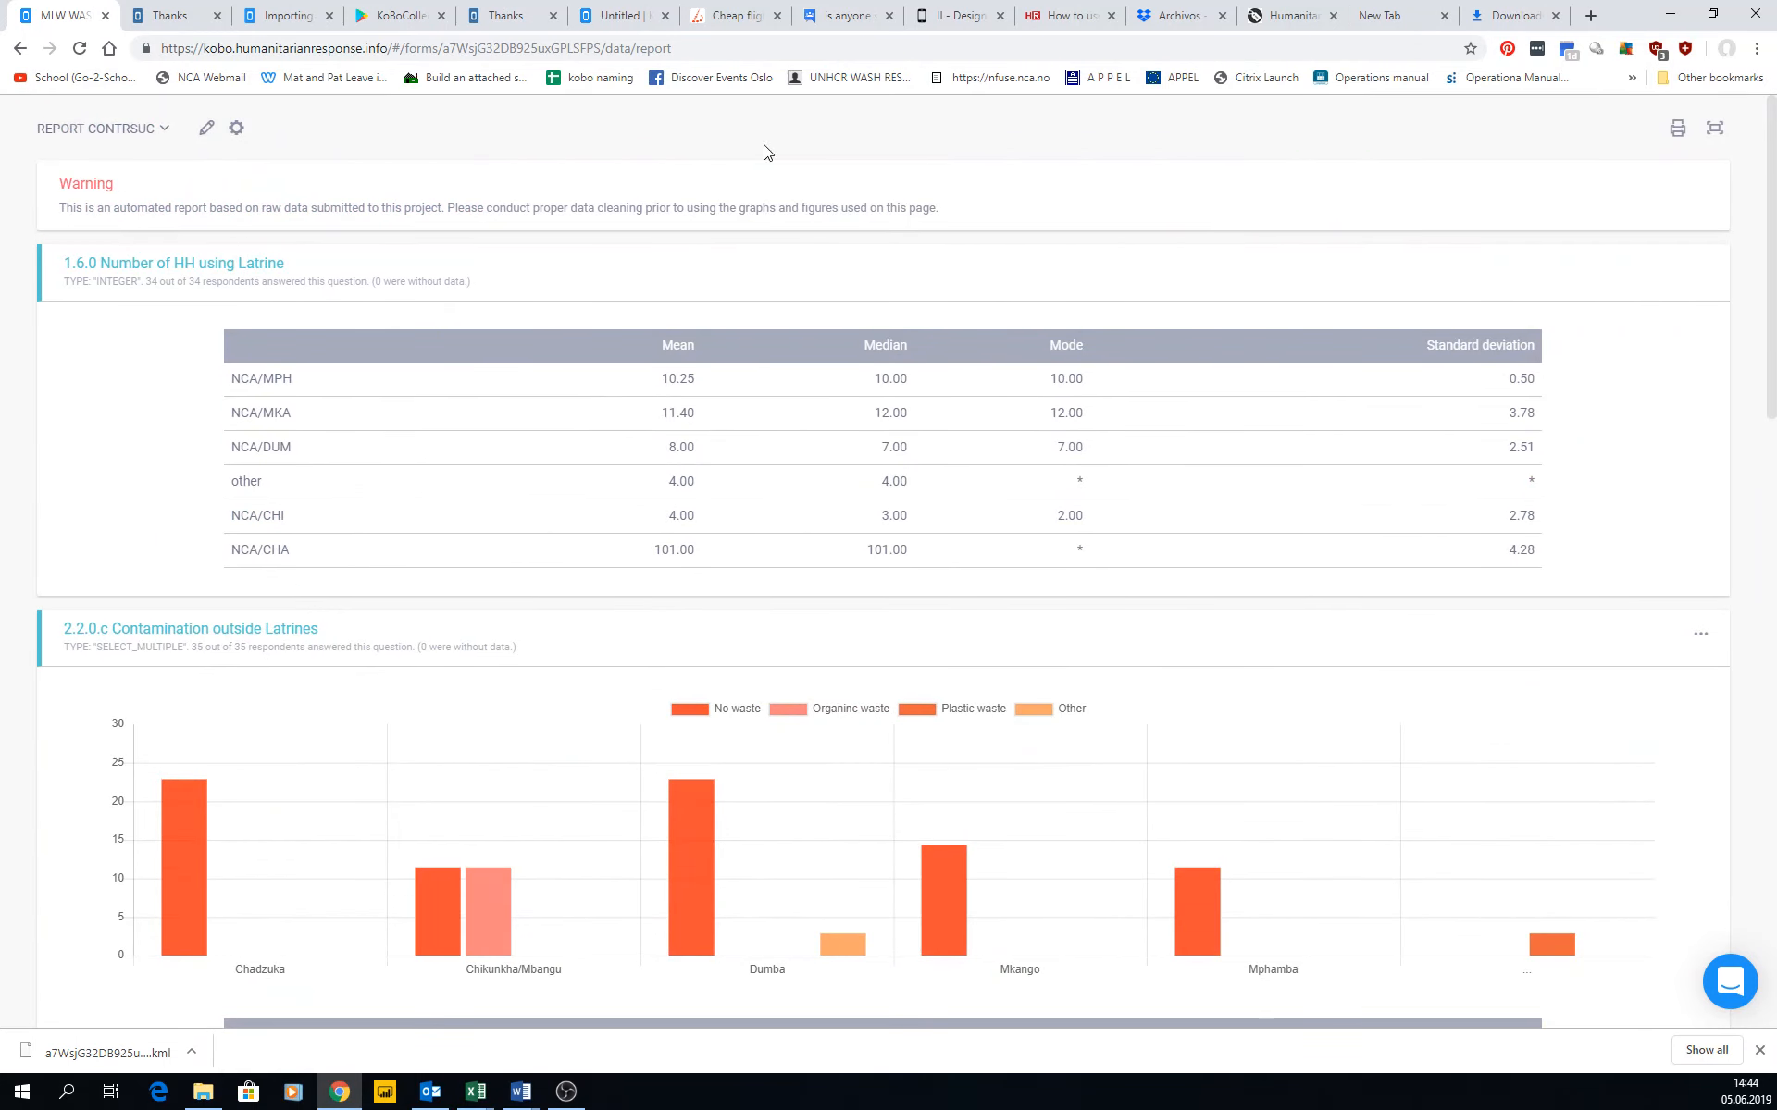
{"action": "left_click", "coordinate": [1714, 127]}
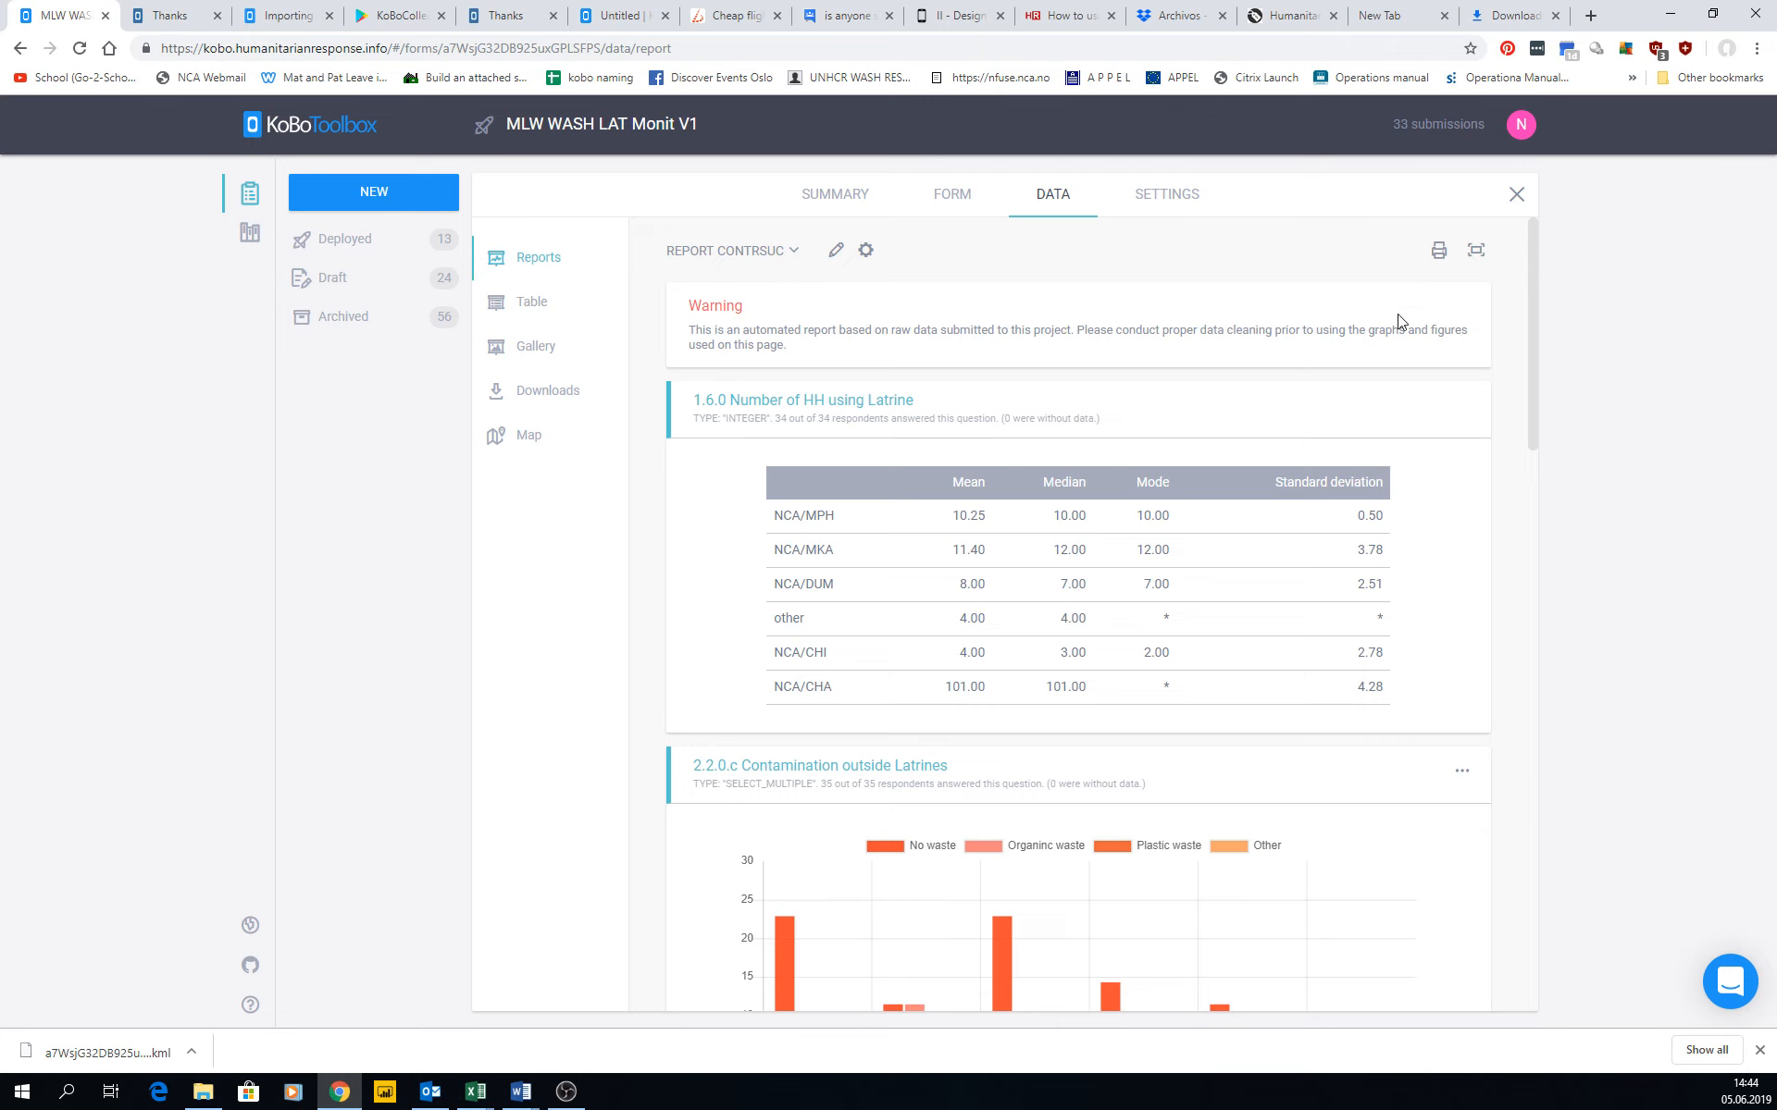
Open the project's data table and look through the rows of submissions.
{"action": "left_click", "coordinate": [526, 310]}
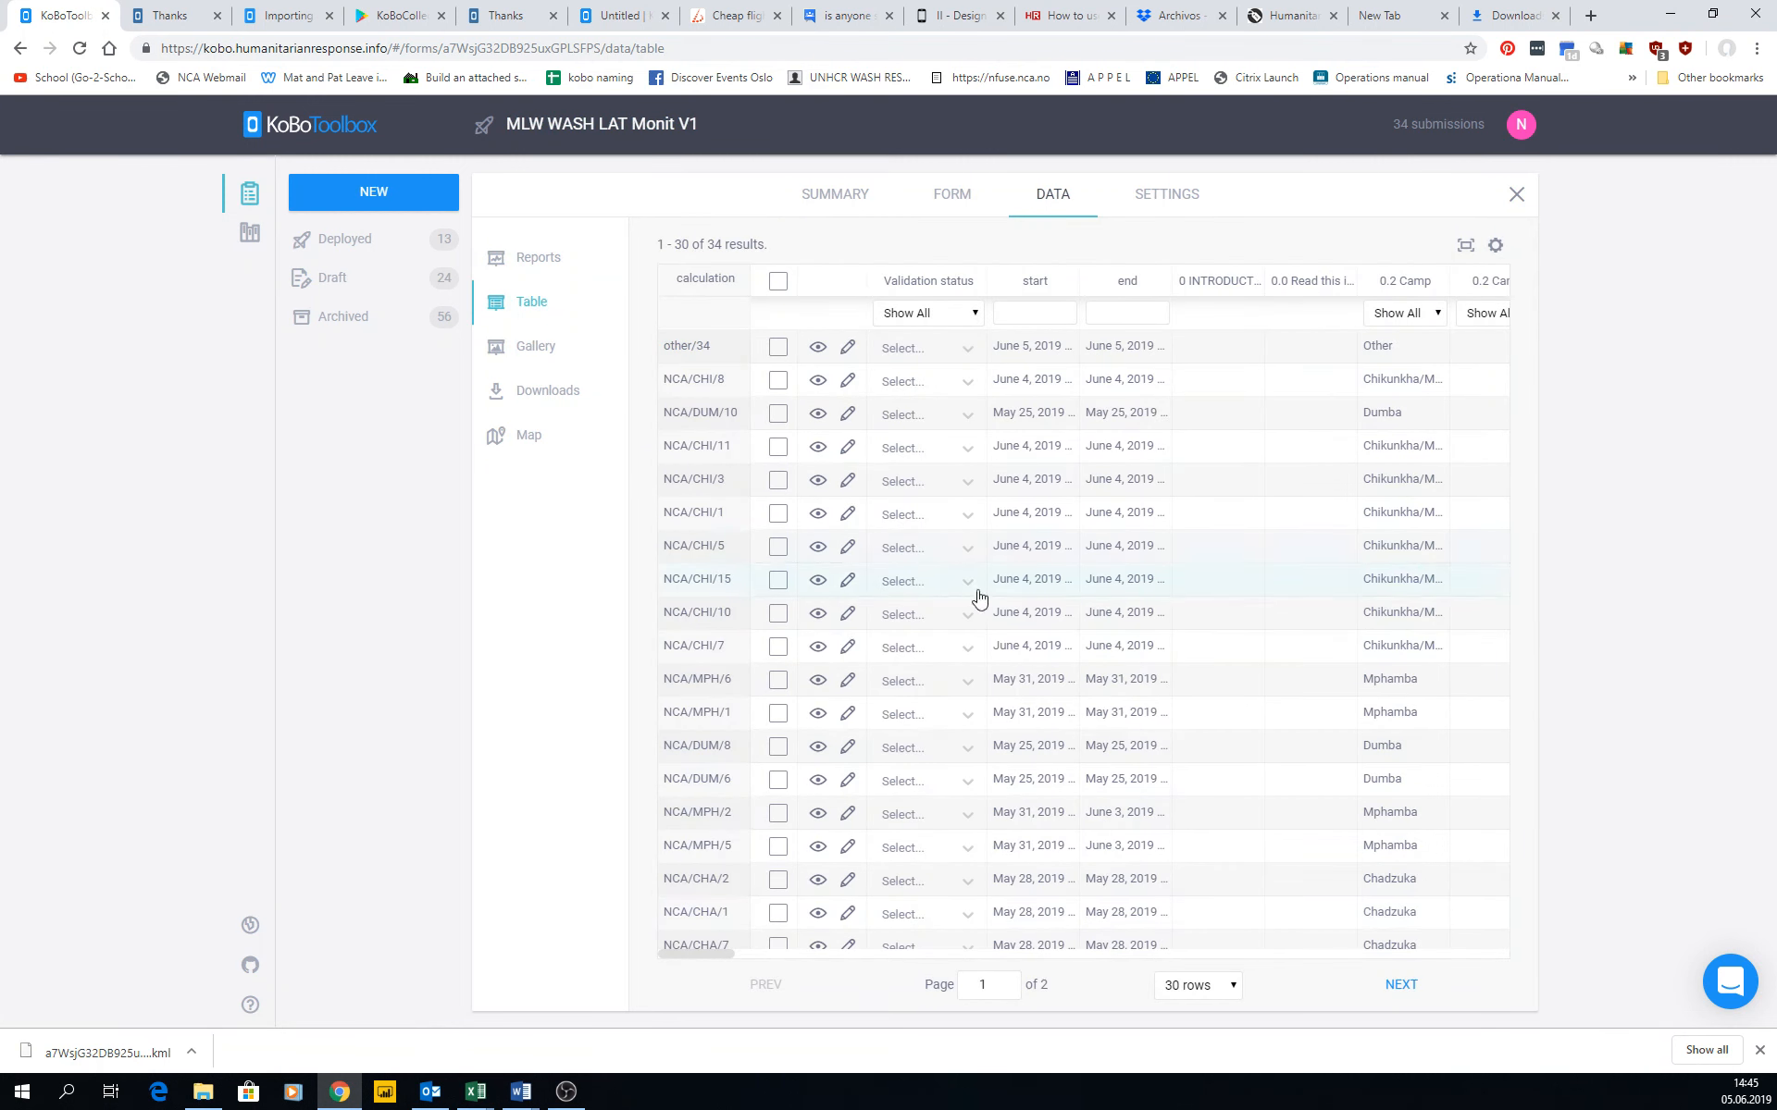
{"action": "scroll", "coordinate": [1122, 780], "scroll_direction": "down", "scroll_amount": 4}
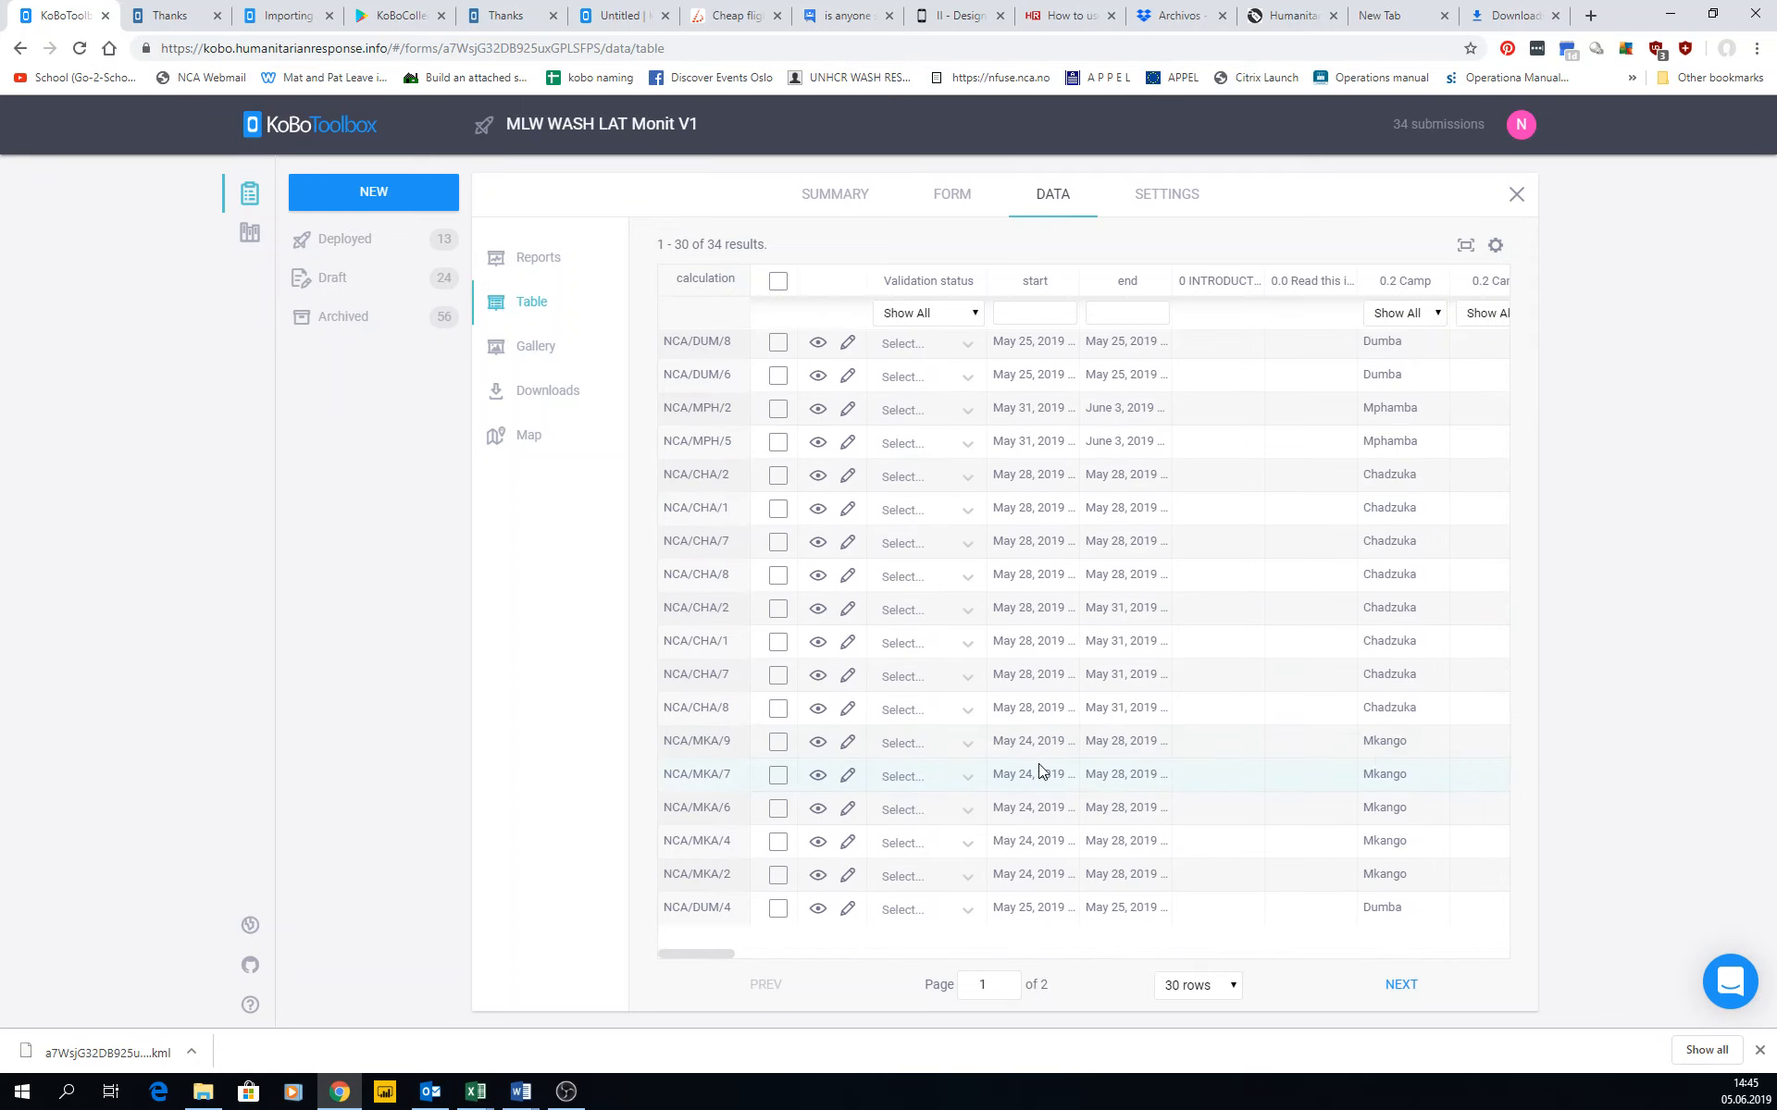
{"action": "scroll", "coordinate": [1038, 767], "scroll_direction": "up", "scroll_amount": 4}
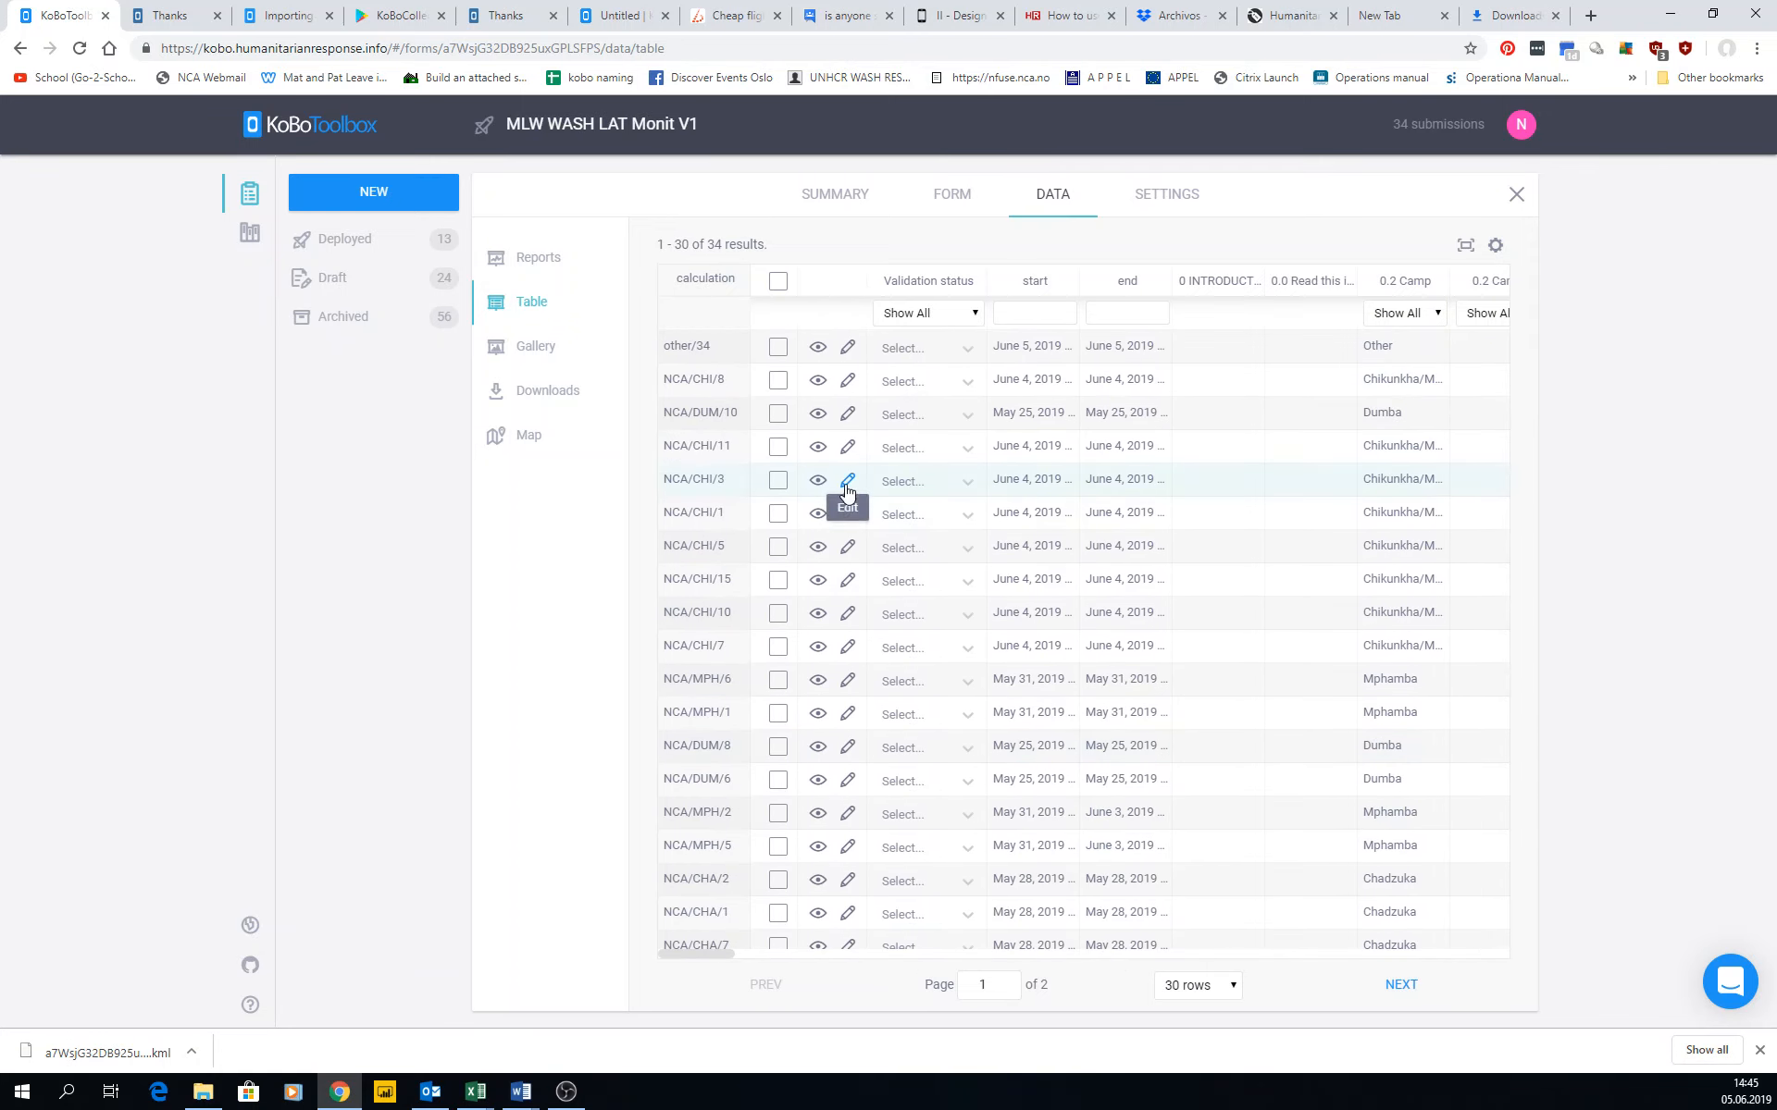
Open the submission record other/34, display its questions in French (fr) and switch them back to English (en).
{"action": "left_click_drag", "start_coordinate": [717, 347], "coordinate": [659, 343]}
{"action": "left_click", "coordinate": [818, 352]}
{"action": "left_click", "coordinate": [452, 302]}
{"action": "left_click", "coordinate": [449, 375]}
{"action": "left_click", "coordinate": [449, 314]}
{"action": "left_click", "coordinate": [450, 342]}
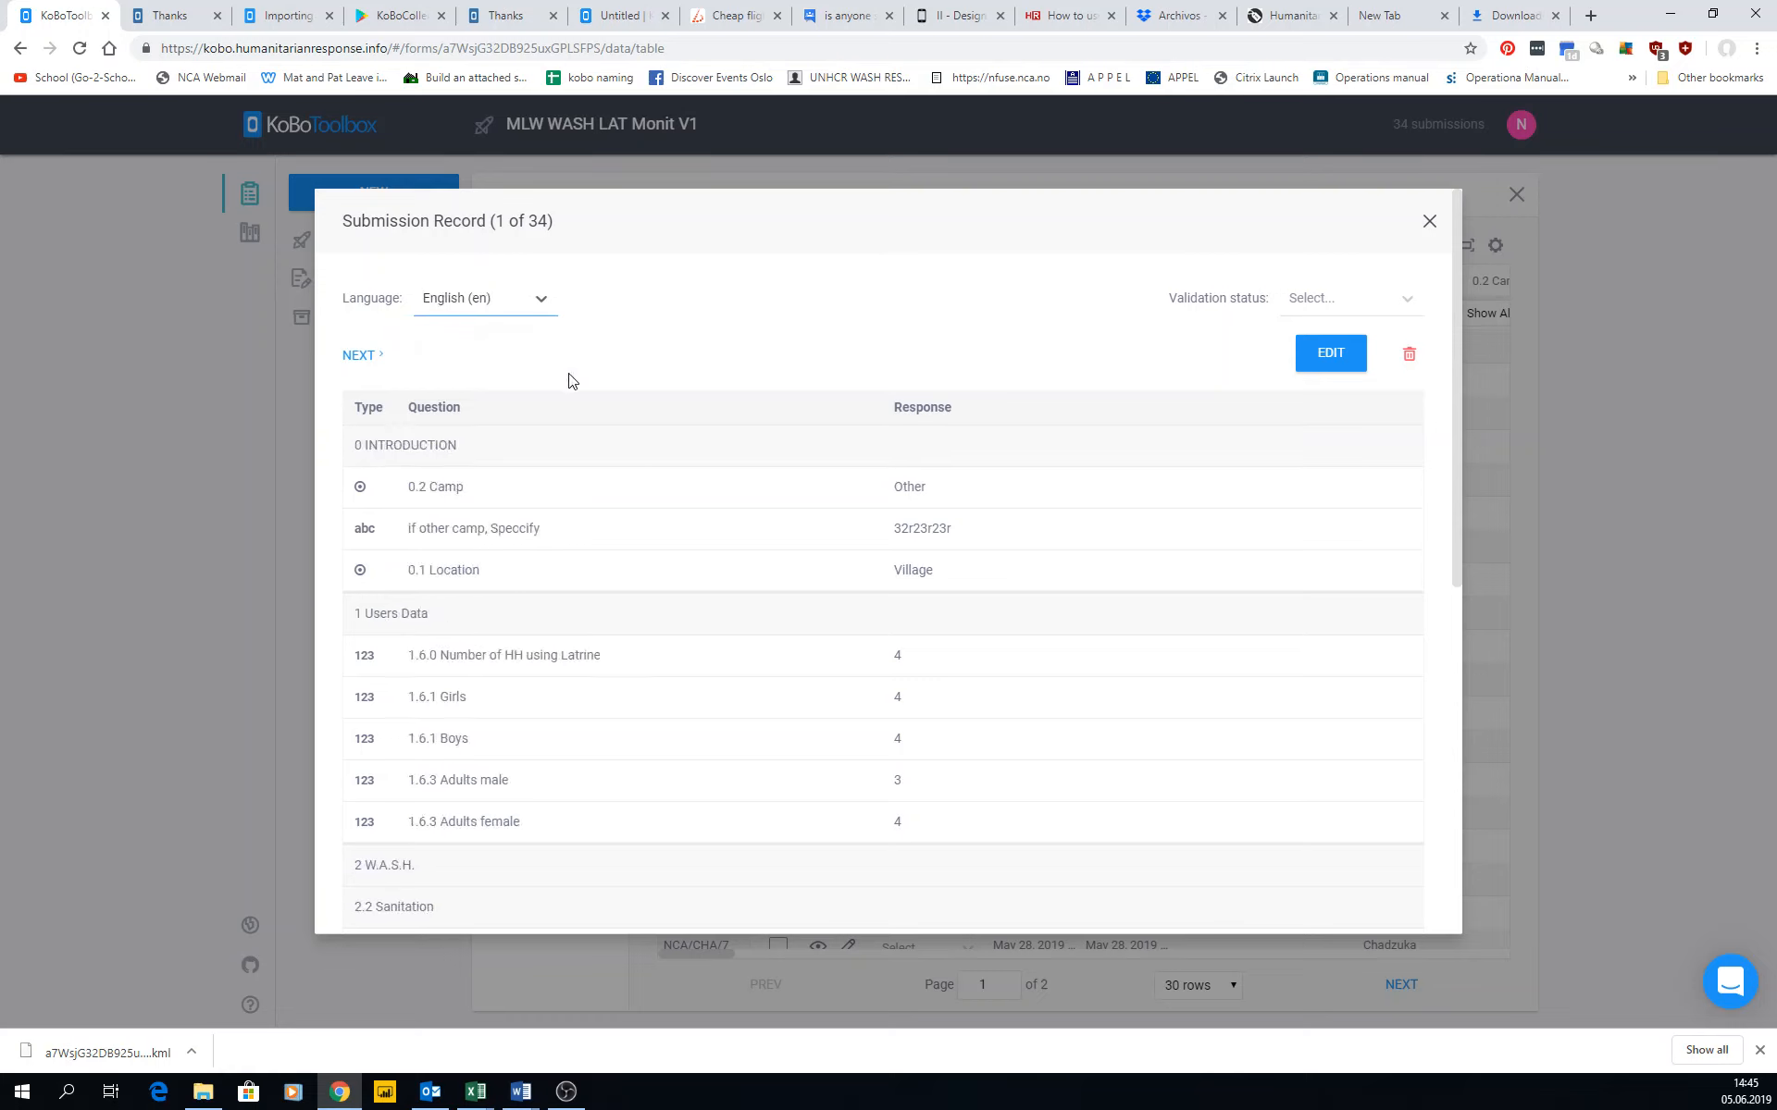
{"action": "left_click", "coordinate": [539, 301]}
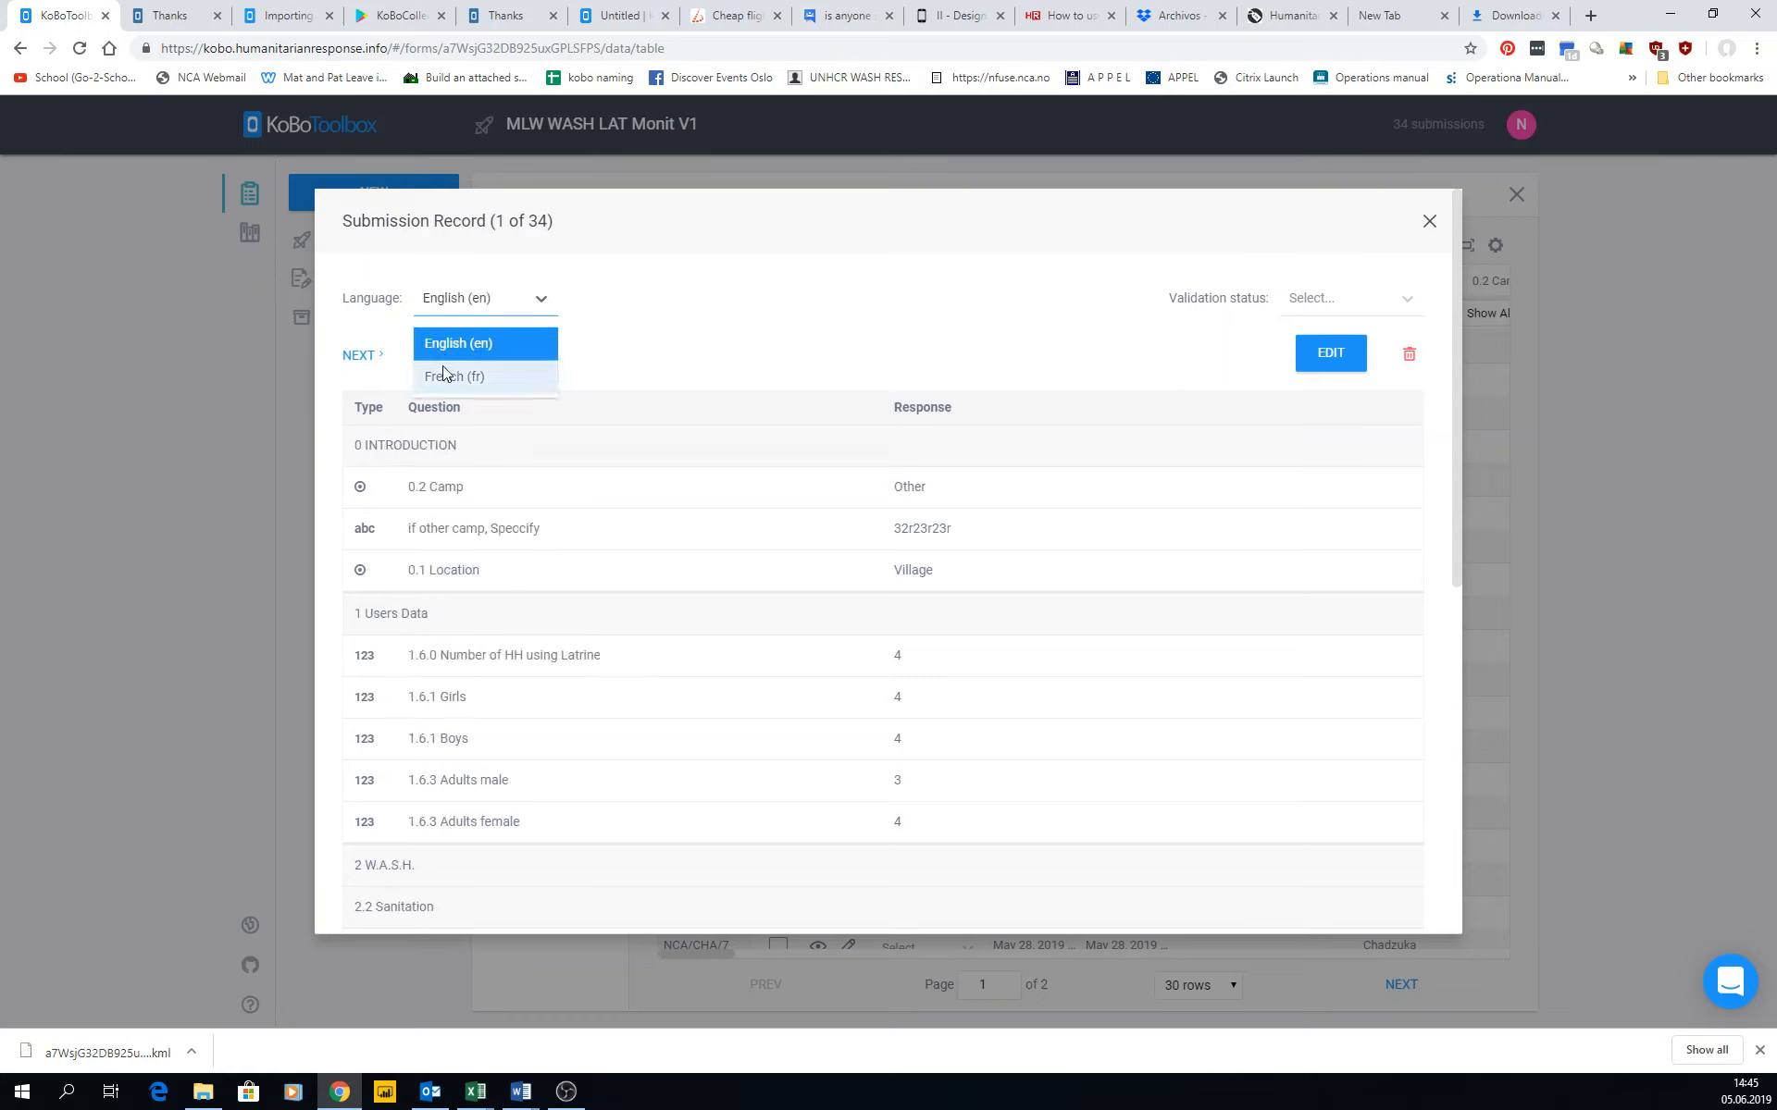
{"action": "left_click", "coordinate": [446, 373]}
{"action": "left_click", "coordinate": [456, 301]}
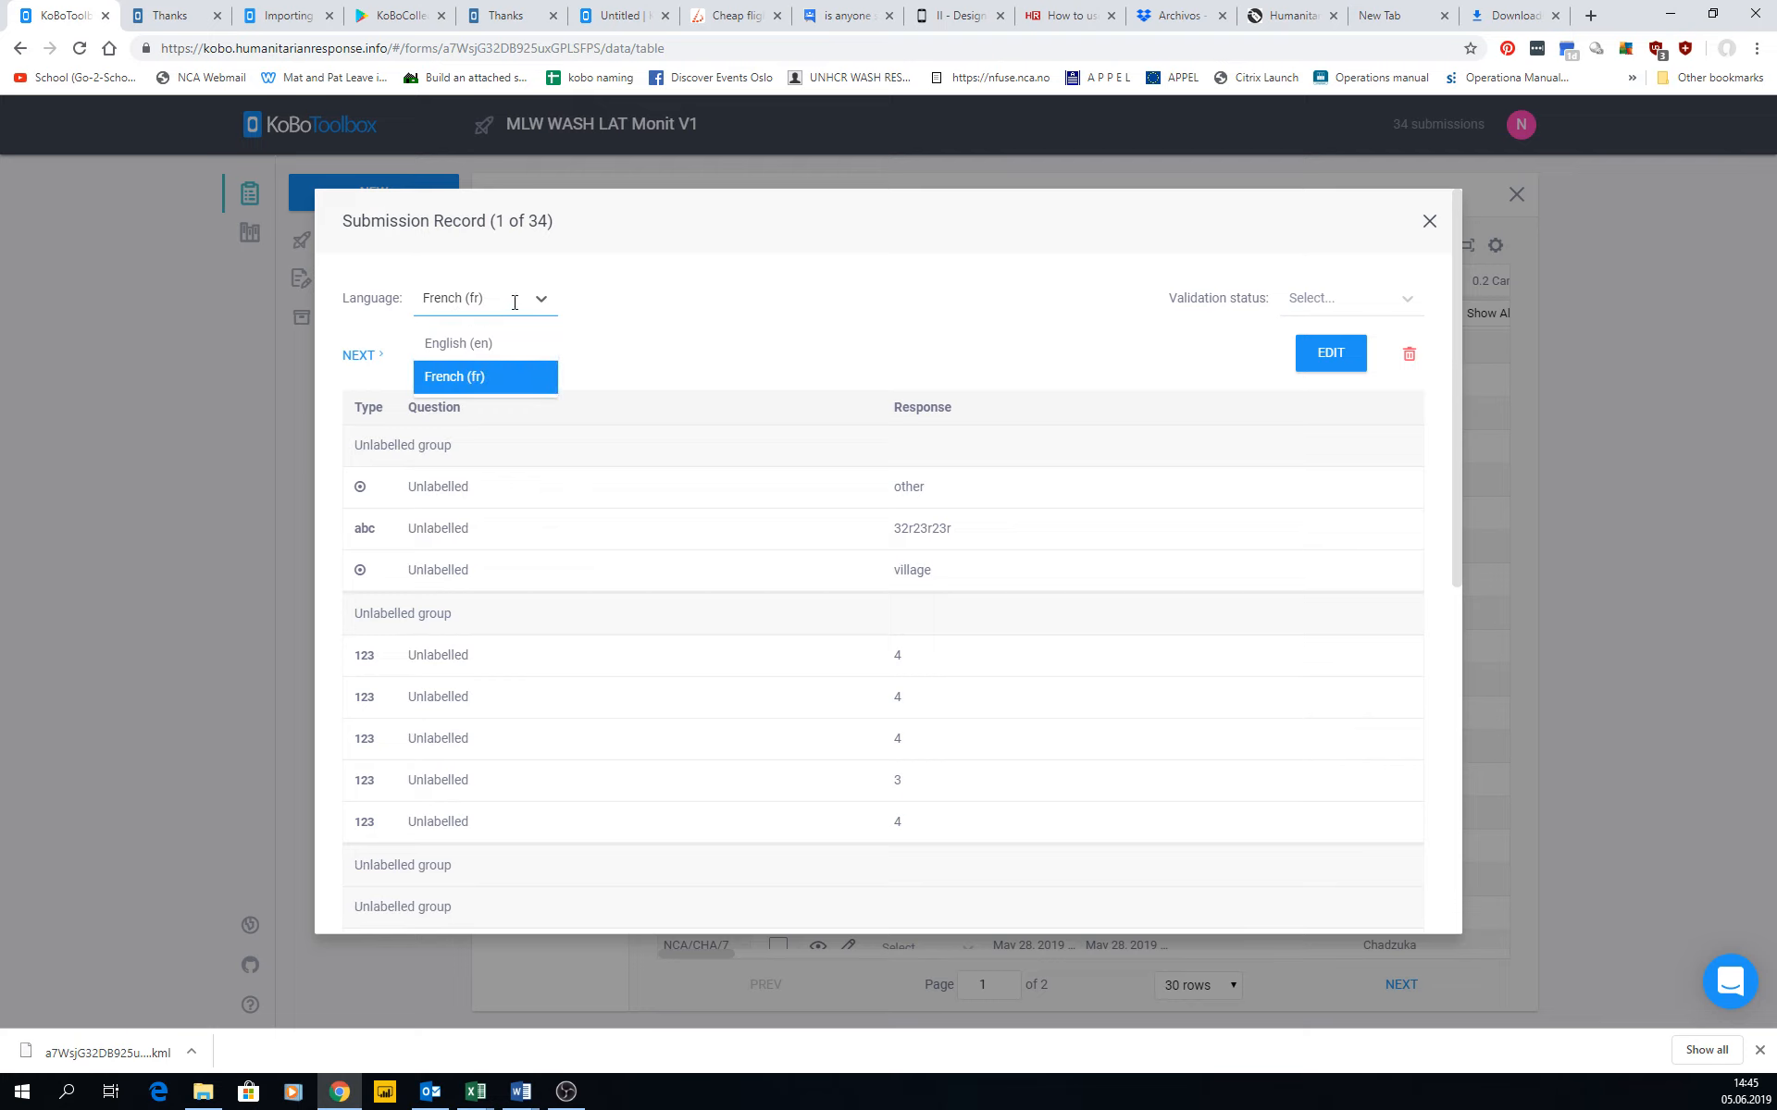
{"action": "left_click", "coordinate": [481, 347]}
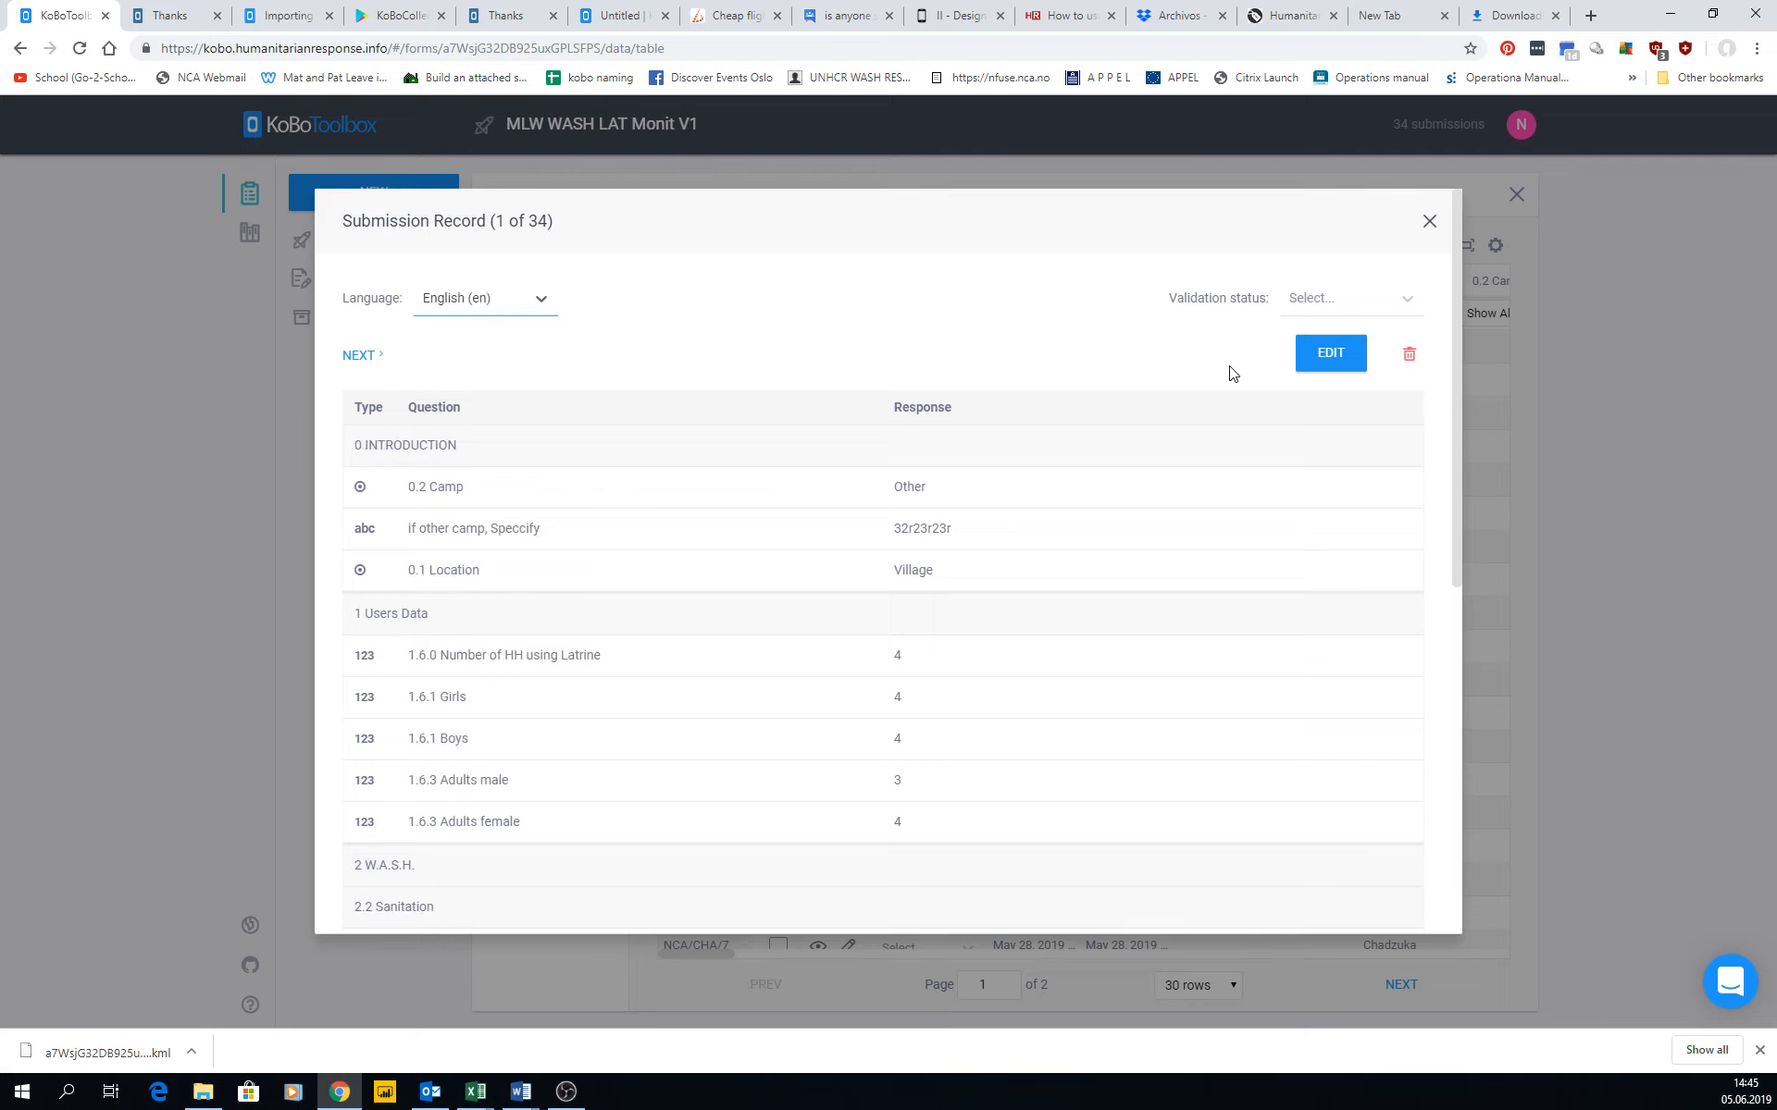
Open the submission for editing and move the latrine's GPS location on the map to latitude 43.268706, longitude -2.998513.
{"action": "left_click", "coordinate": [1334, 352]}
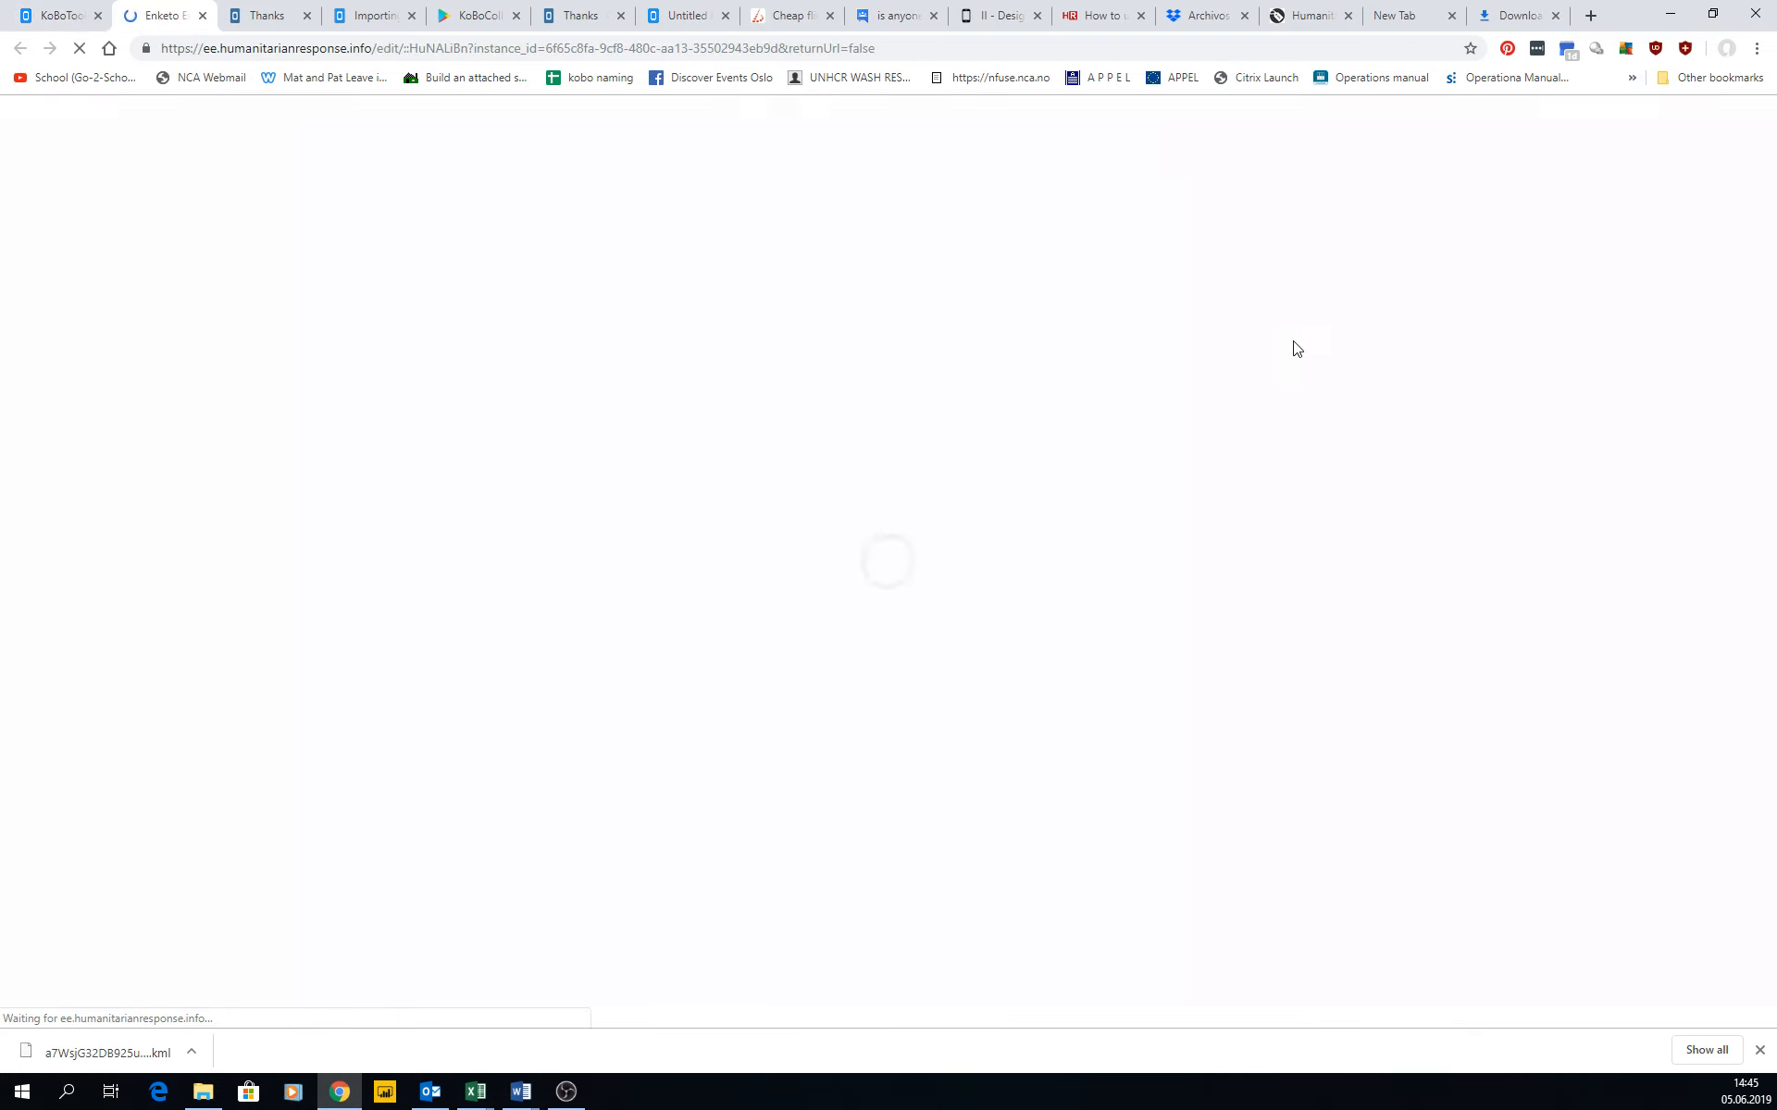
{"action": "scroll", "coordinate": [941, 463], "scroll_direction": "down", "scroll_amount": 5}
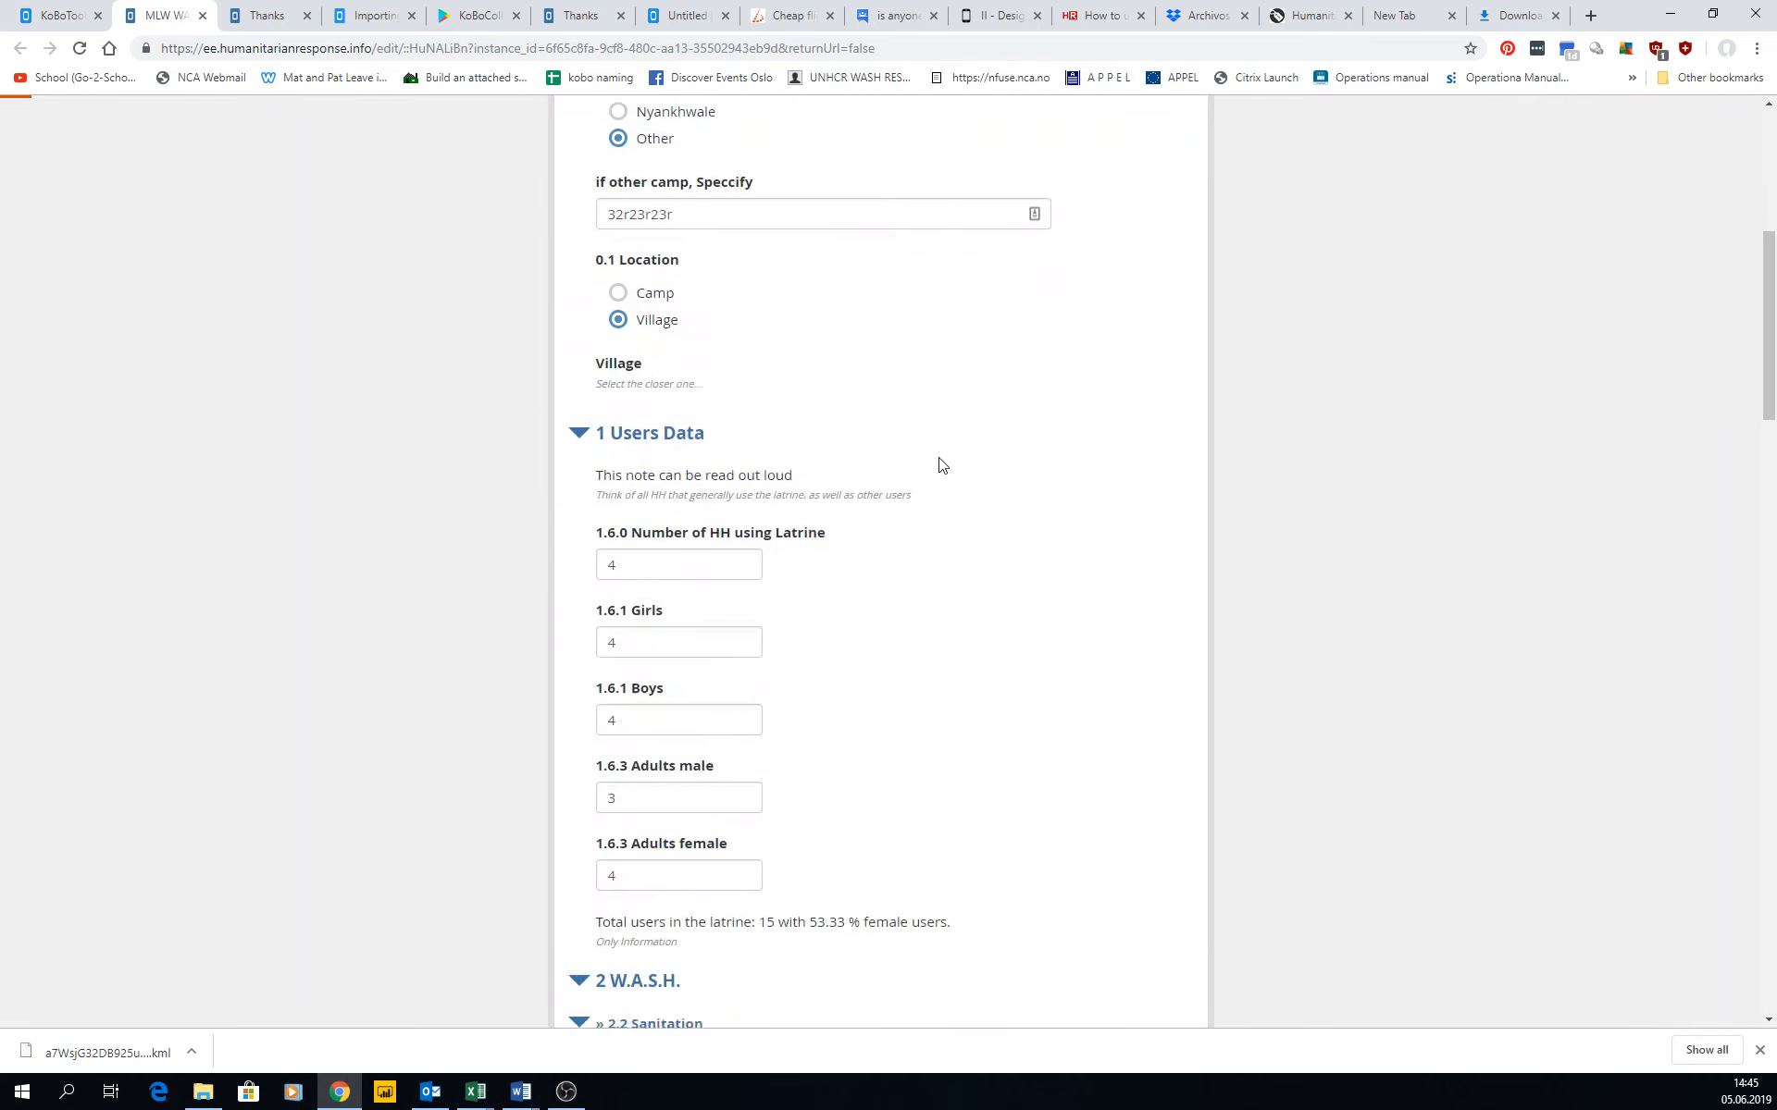
{"action": "scroll", "coordinate": [941, 462], "scroll_direction": "down", "scroll_amount": 7}
{"action": "scroll", "coordinate": [990, 678], "scroll_direction": "down", "scroll_amount": 5}
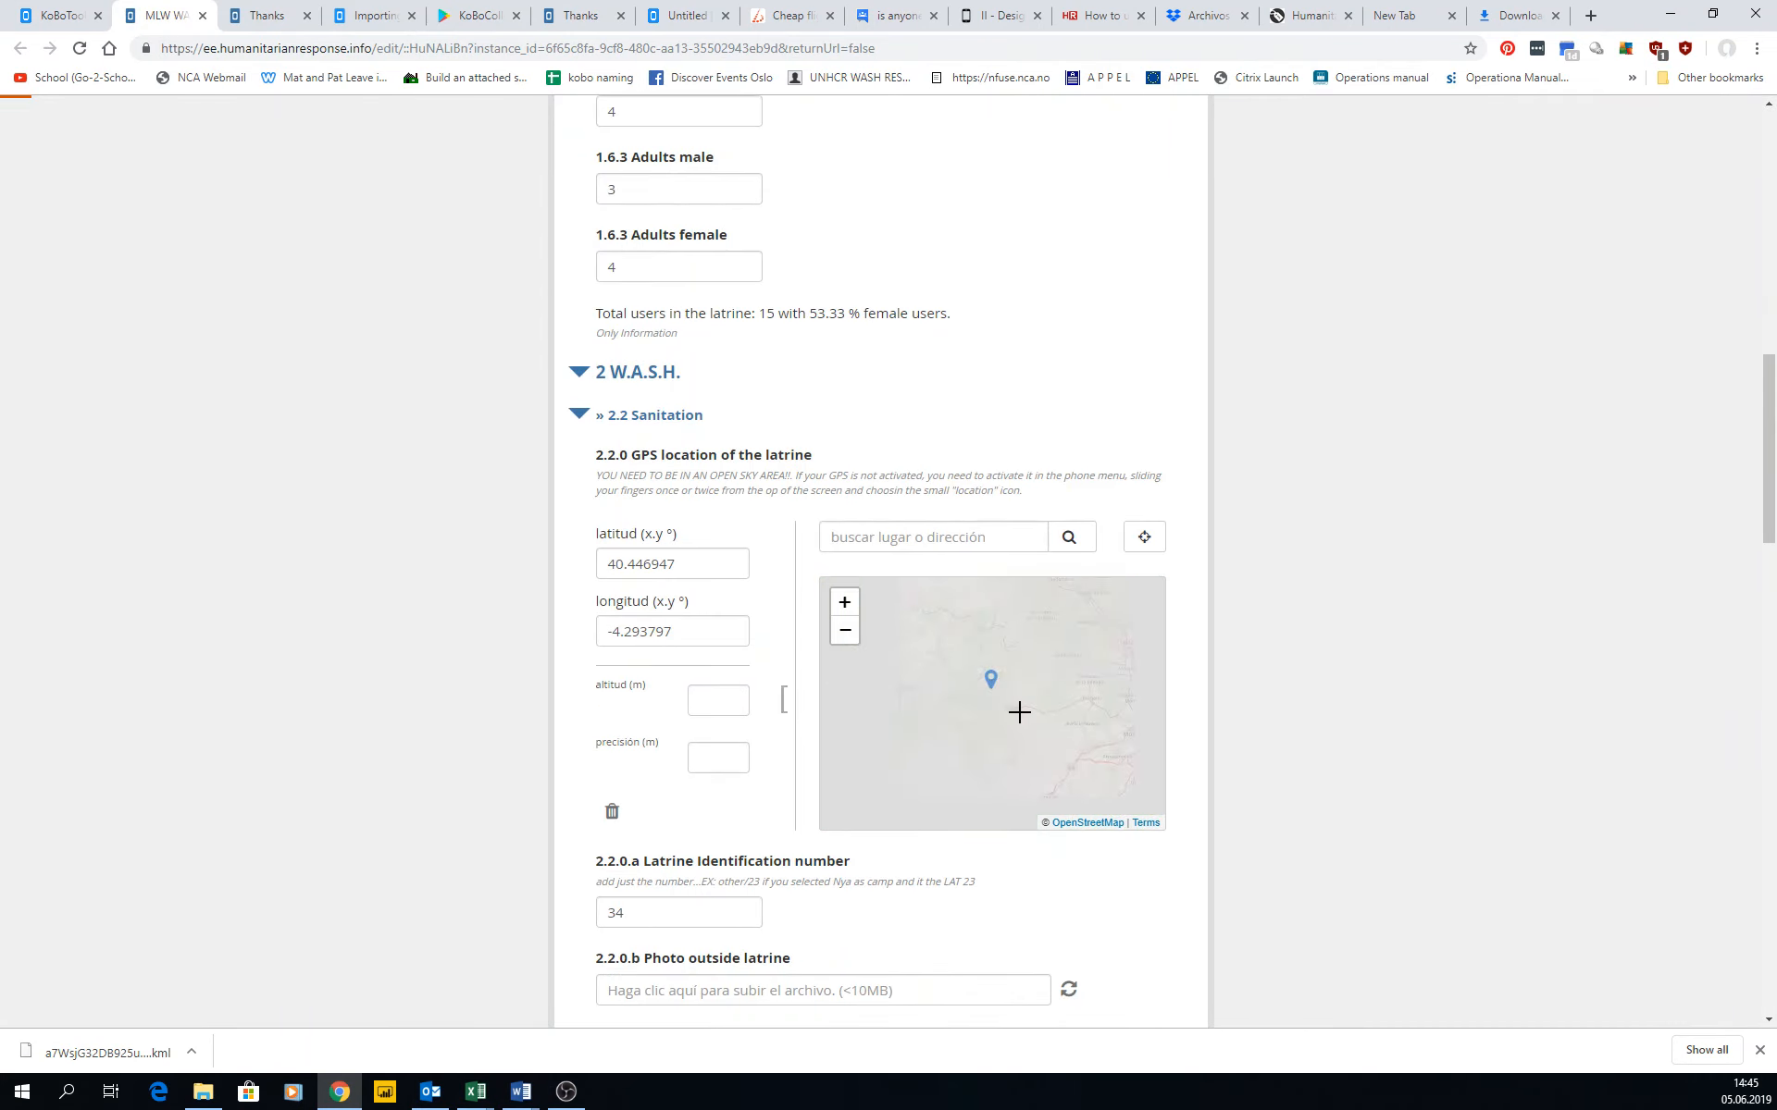
{"action": "scroll", "coordinate": [1093, 710], "scroll_direction": "down", "scroll_amount": 1}
{"action": "left_click_drag", "start_coordinate": [1060, 701], "coordinate": [947, 739]}
{"action": "scroll", "coordinate": [979, 694], "scroll_direction": "down", "scroll_amount": 2}
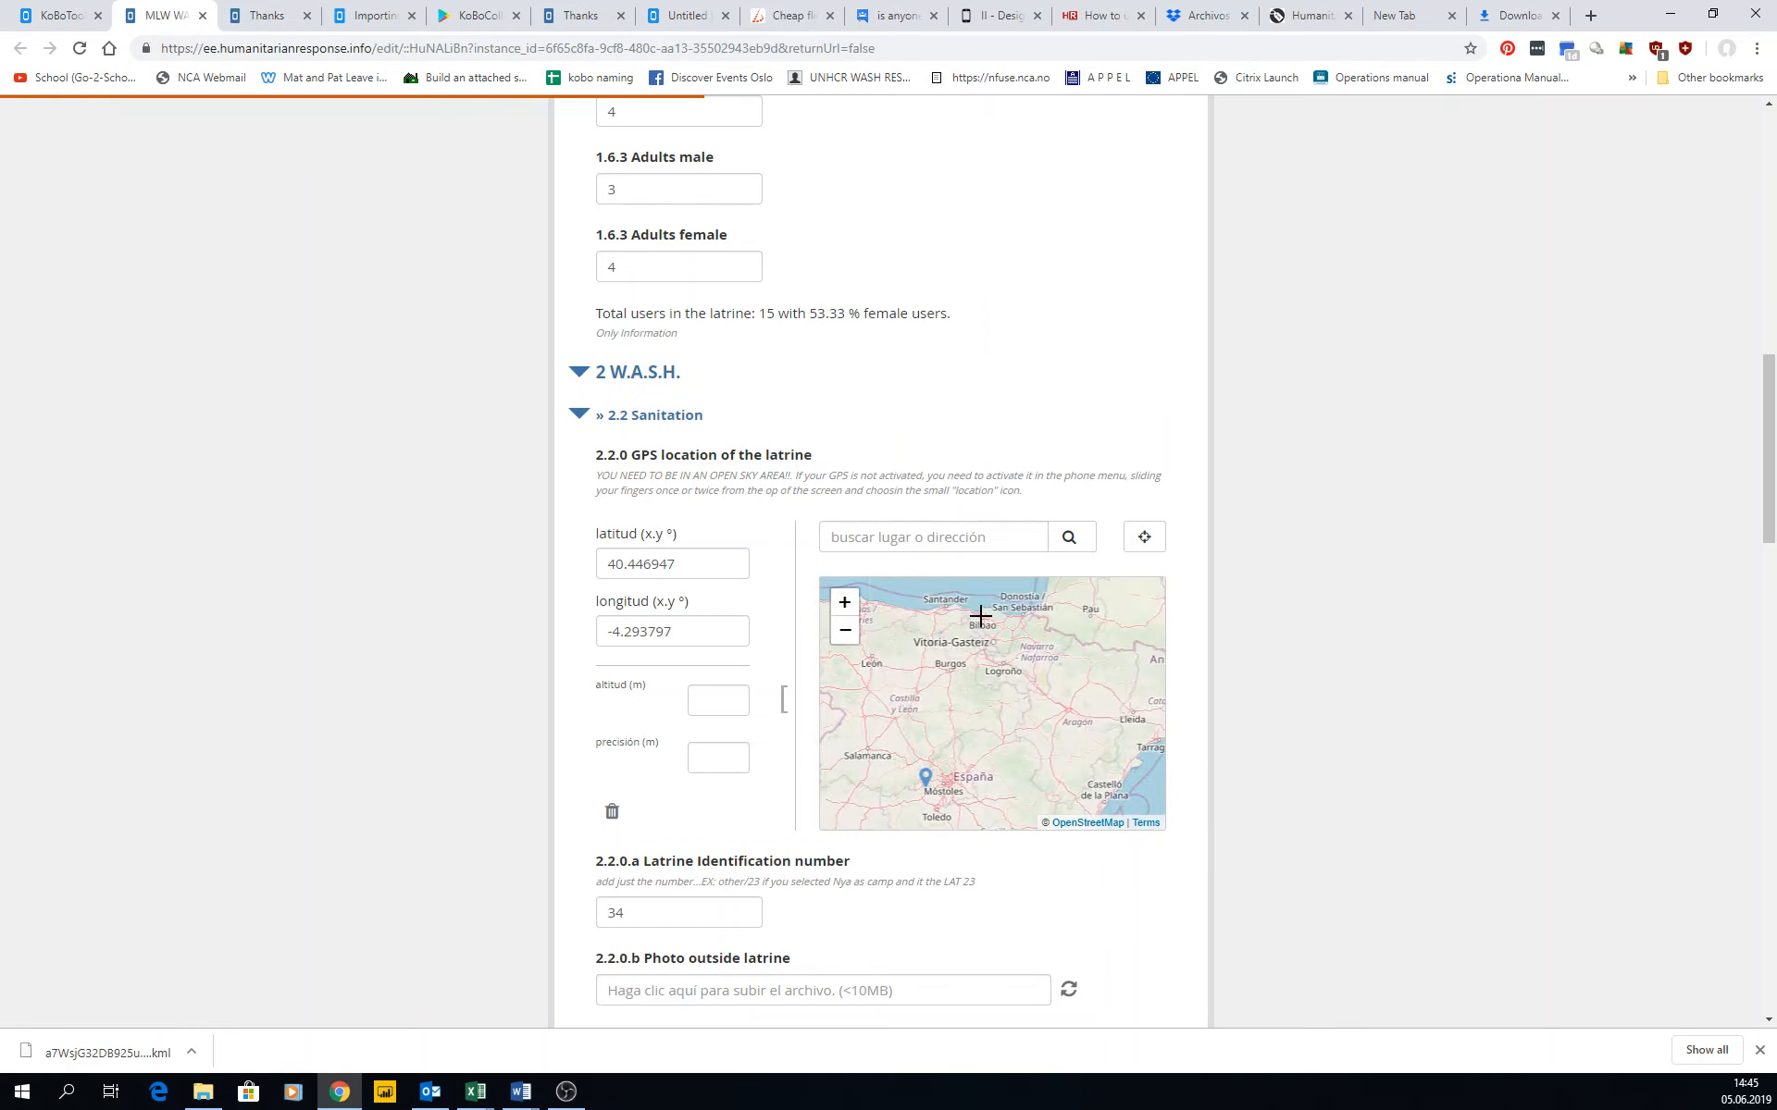
{"action": "left_click", "coordinate": [979, 616]}
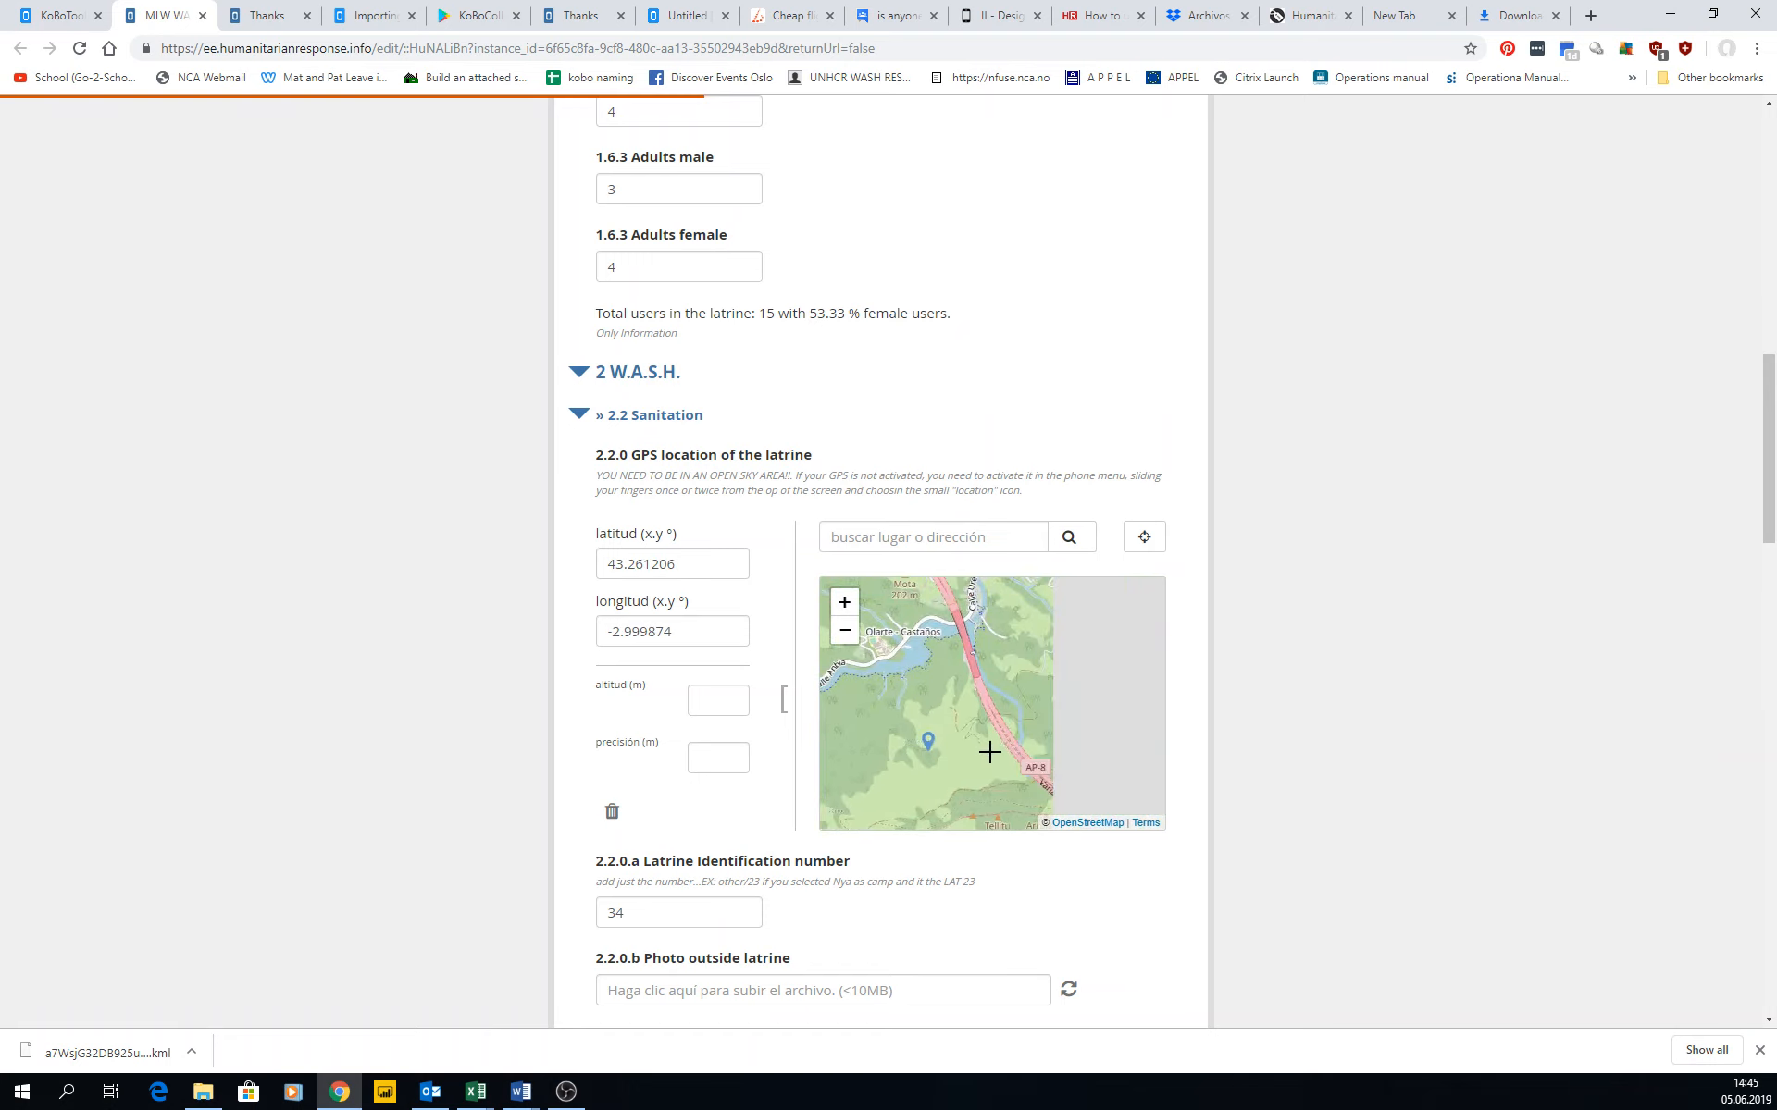
{"action": "left_click", "coordinate": [941, 627]}
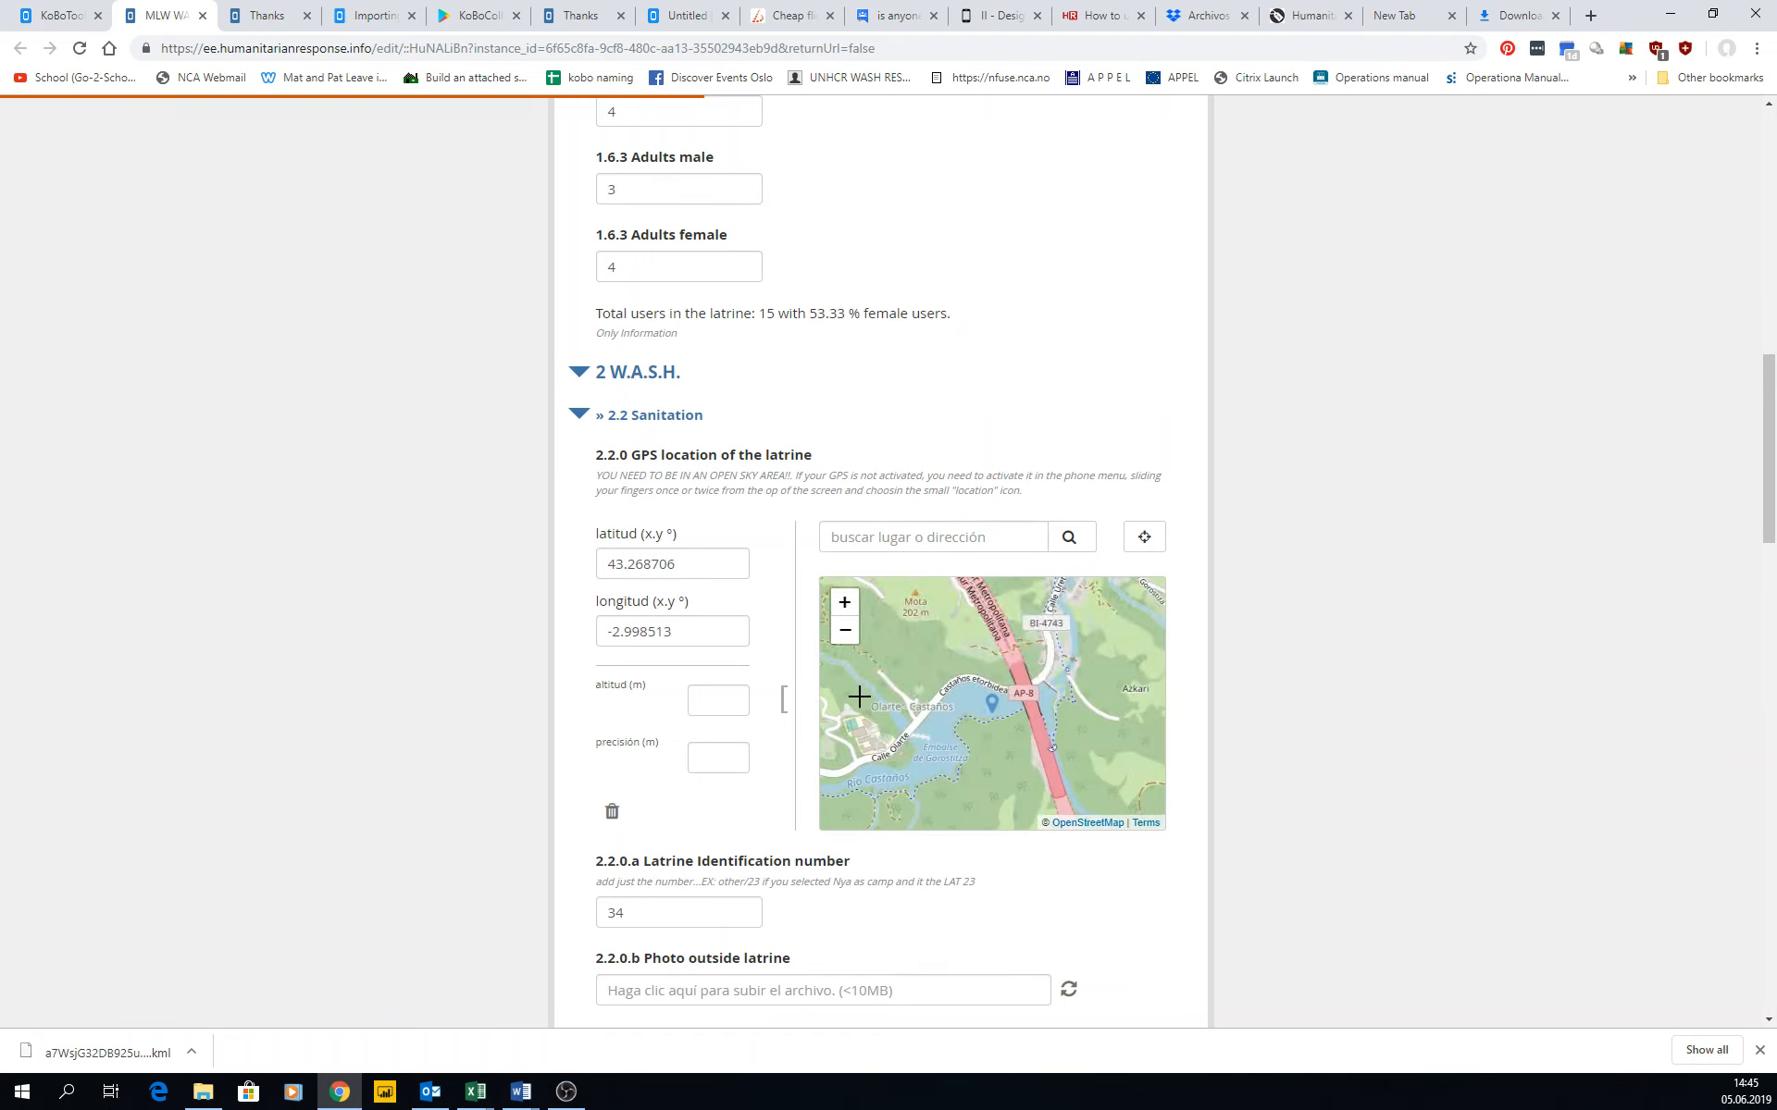
Submit the edited form and close its thank-you page to return to the submission record.
{"action": "scroll", "coordinate": [718, 655], "scroll_direction": "down", "scroll_amount": 6}
{"action": "scroll", "coordinate": [720, 660], "scroll_direction": "down", "scroll_amount": 15}
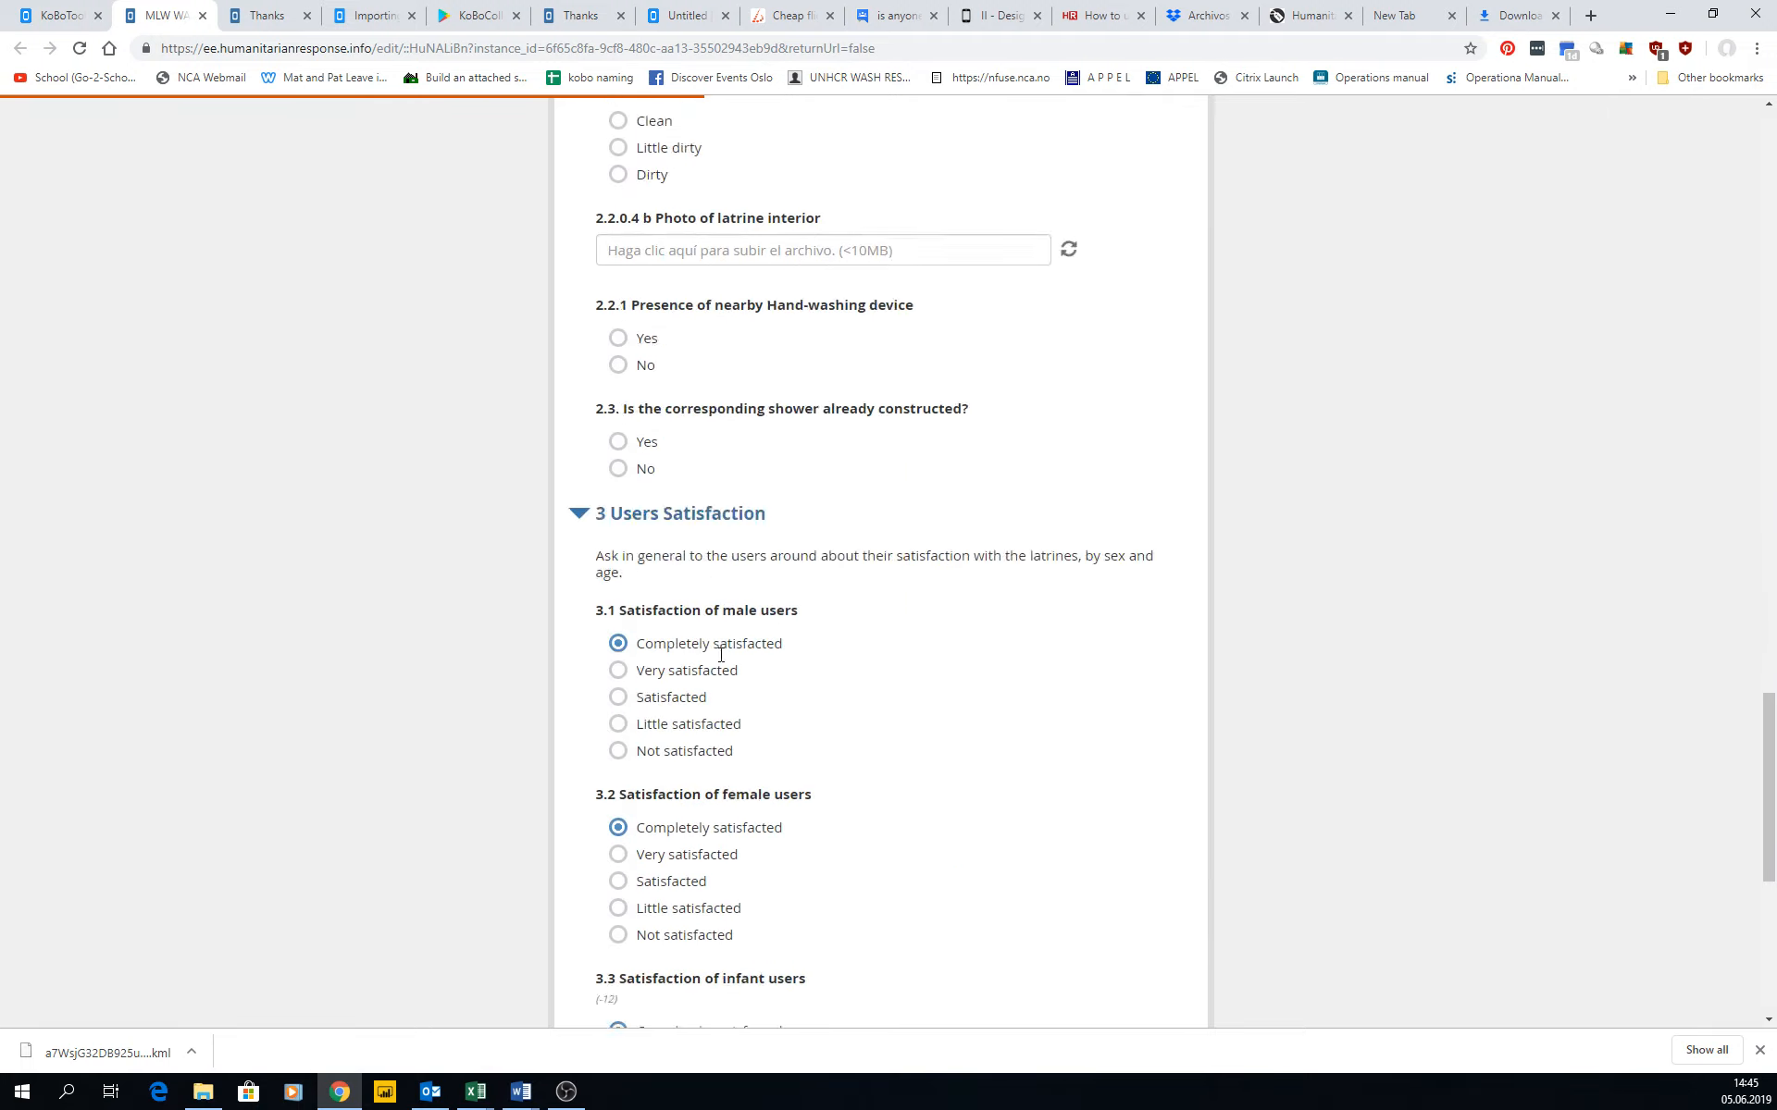
{"action": "left_click", "coordinate": [902, 876]}
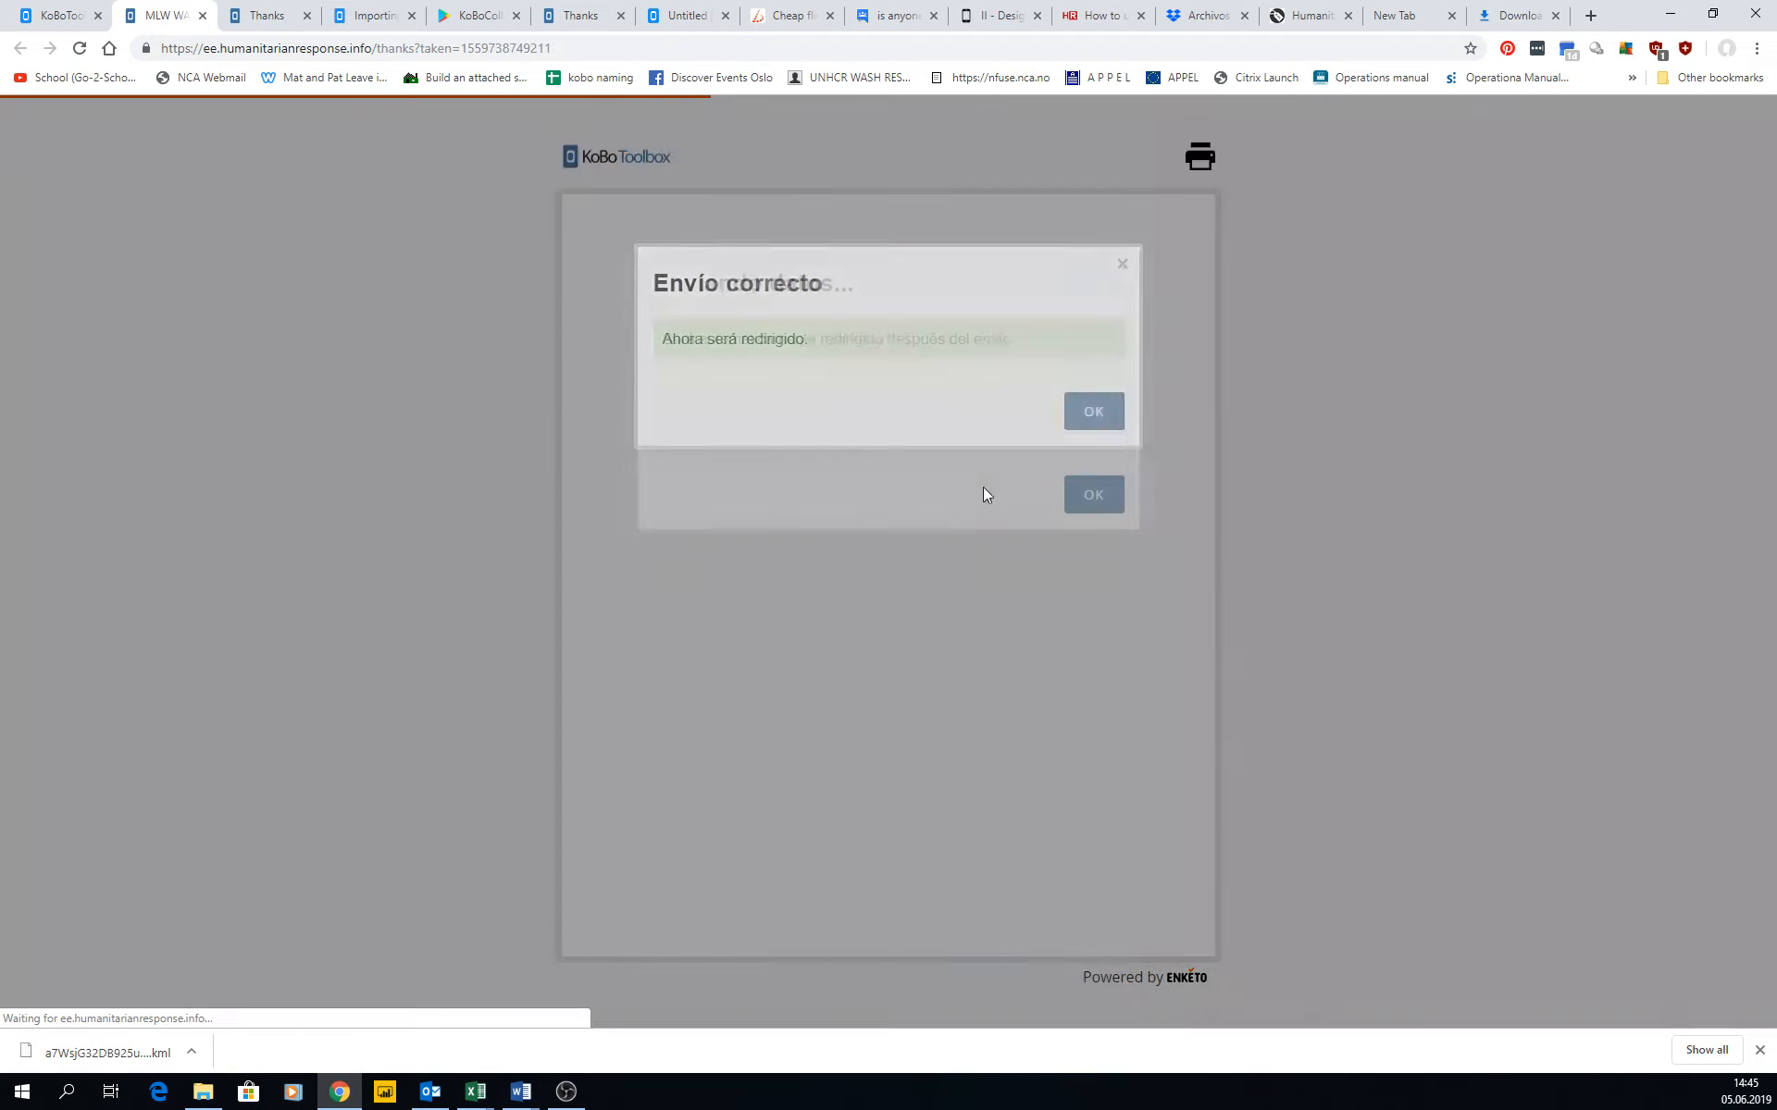
{"action": "left_click", "coordinate": [1099, 410]}
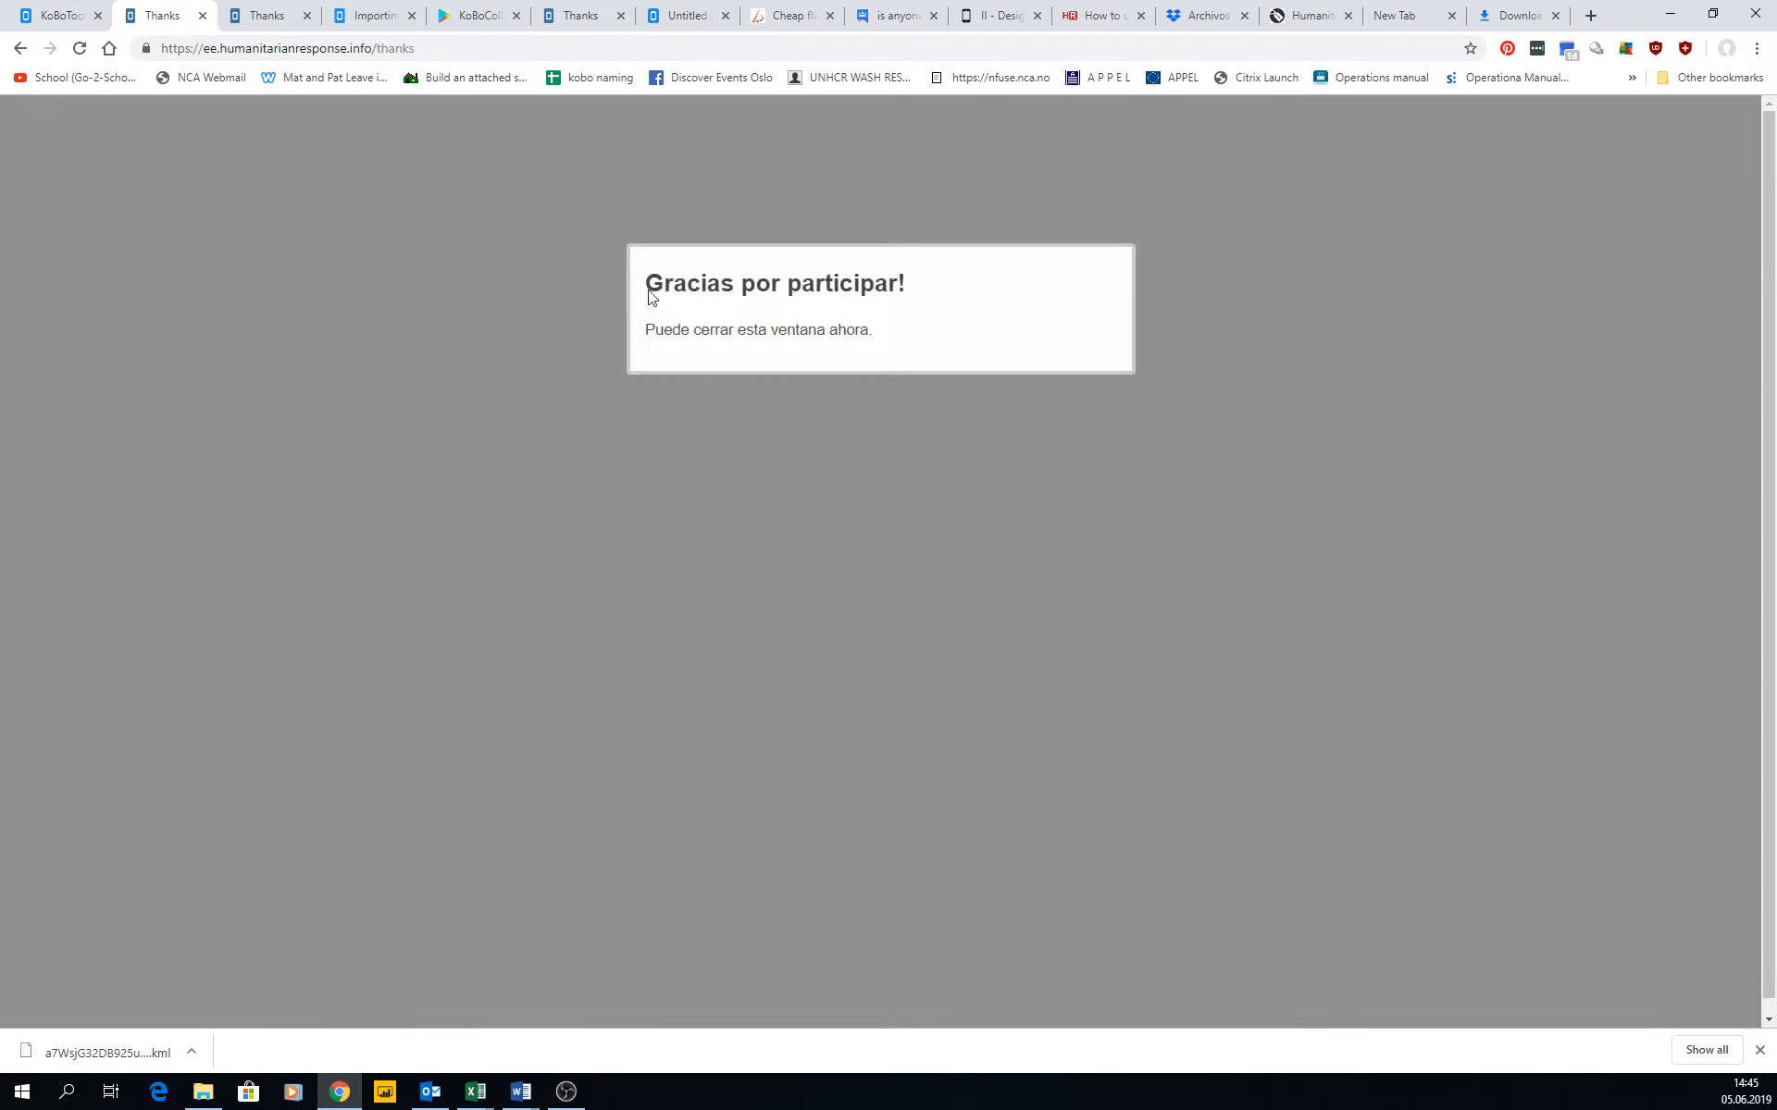
{"action": "left_click", "coordinate": [200, 17]}
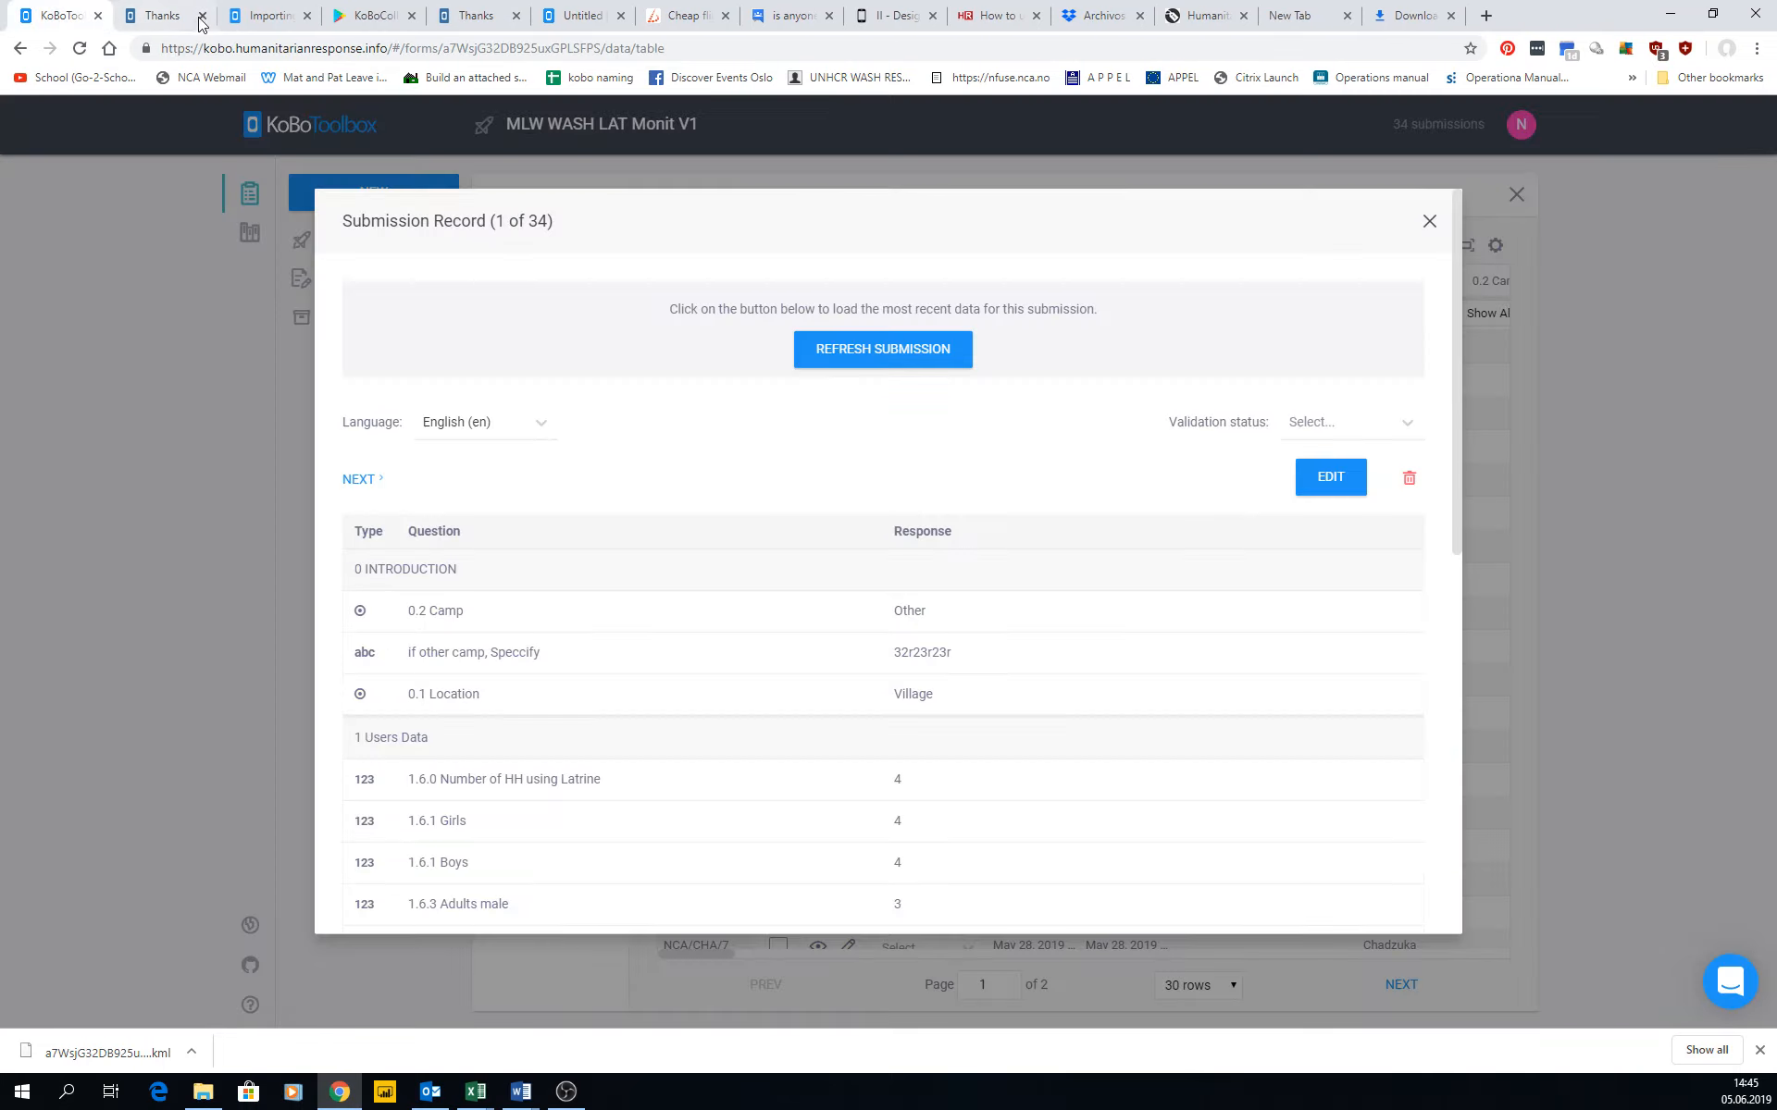
Refresh the submission record and check its 2.2.0 GPS location response.
{"action": "left_click", "coordinate": [856, 344]}
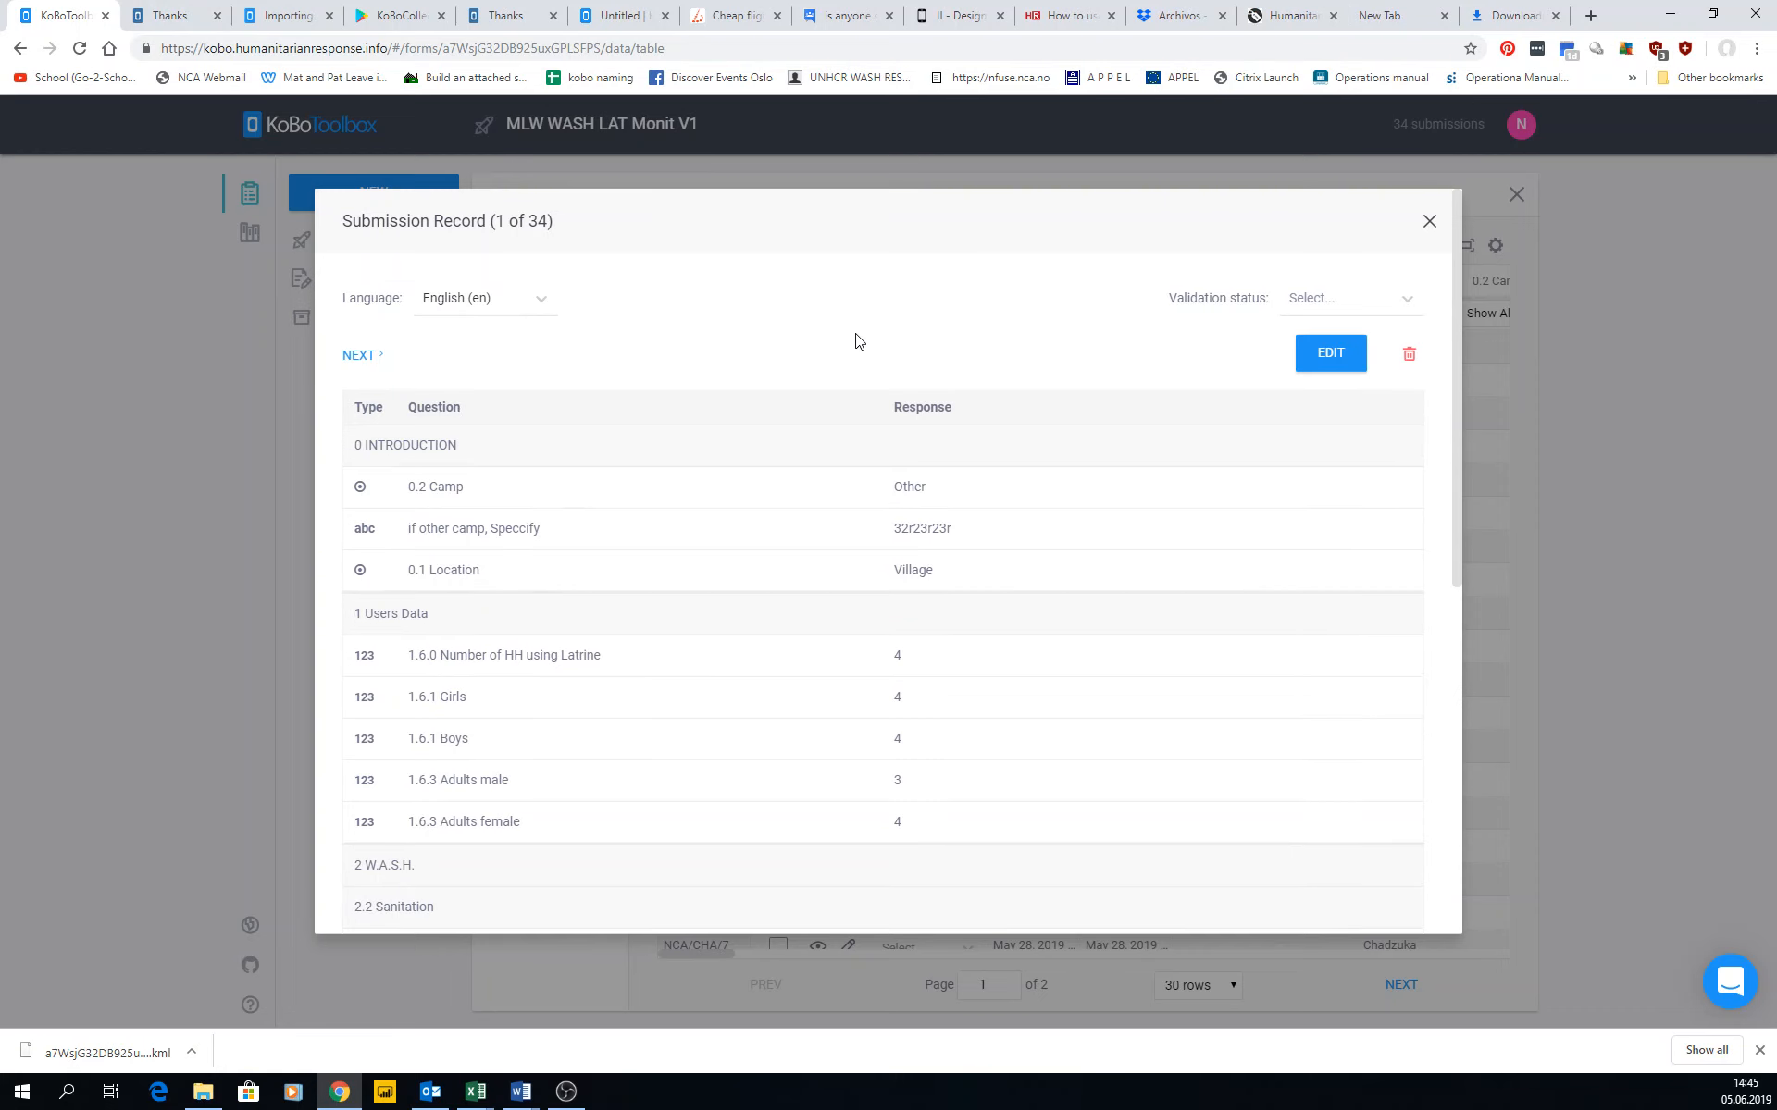
{"action": "scroll", "coordinate": [850, 521], "scroll_direction": "down", "scroll_amount": 5}
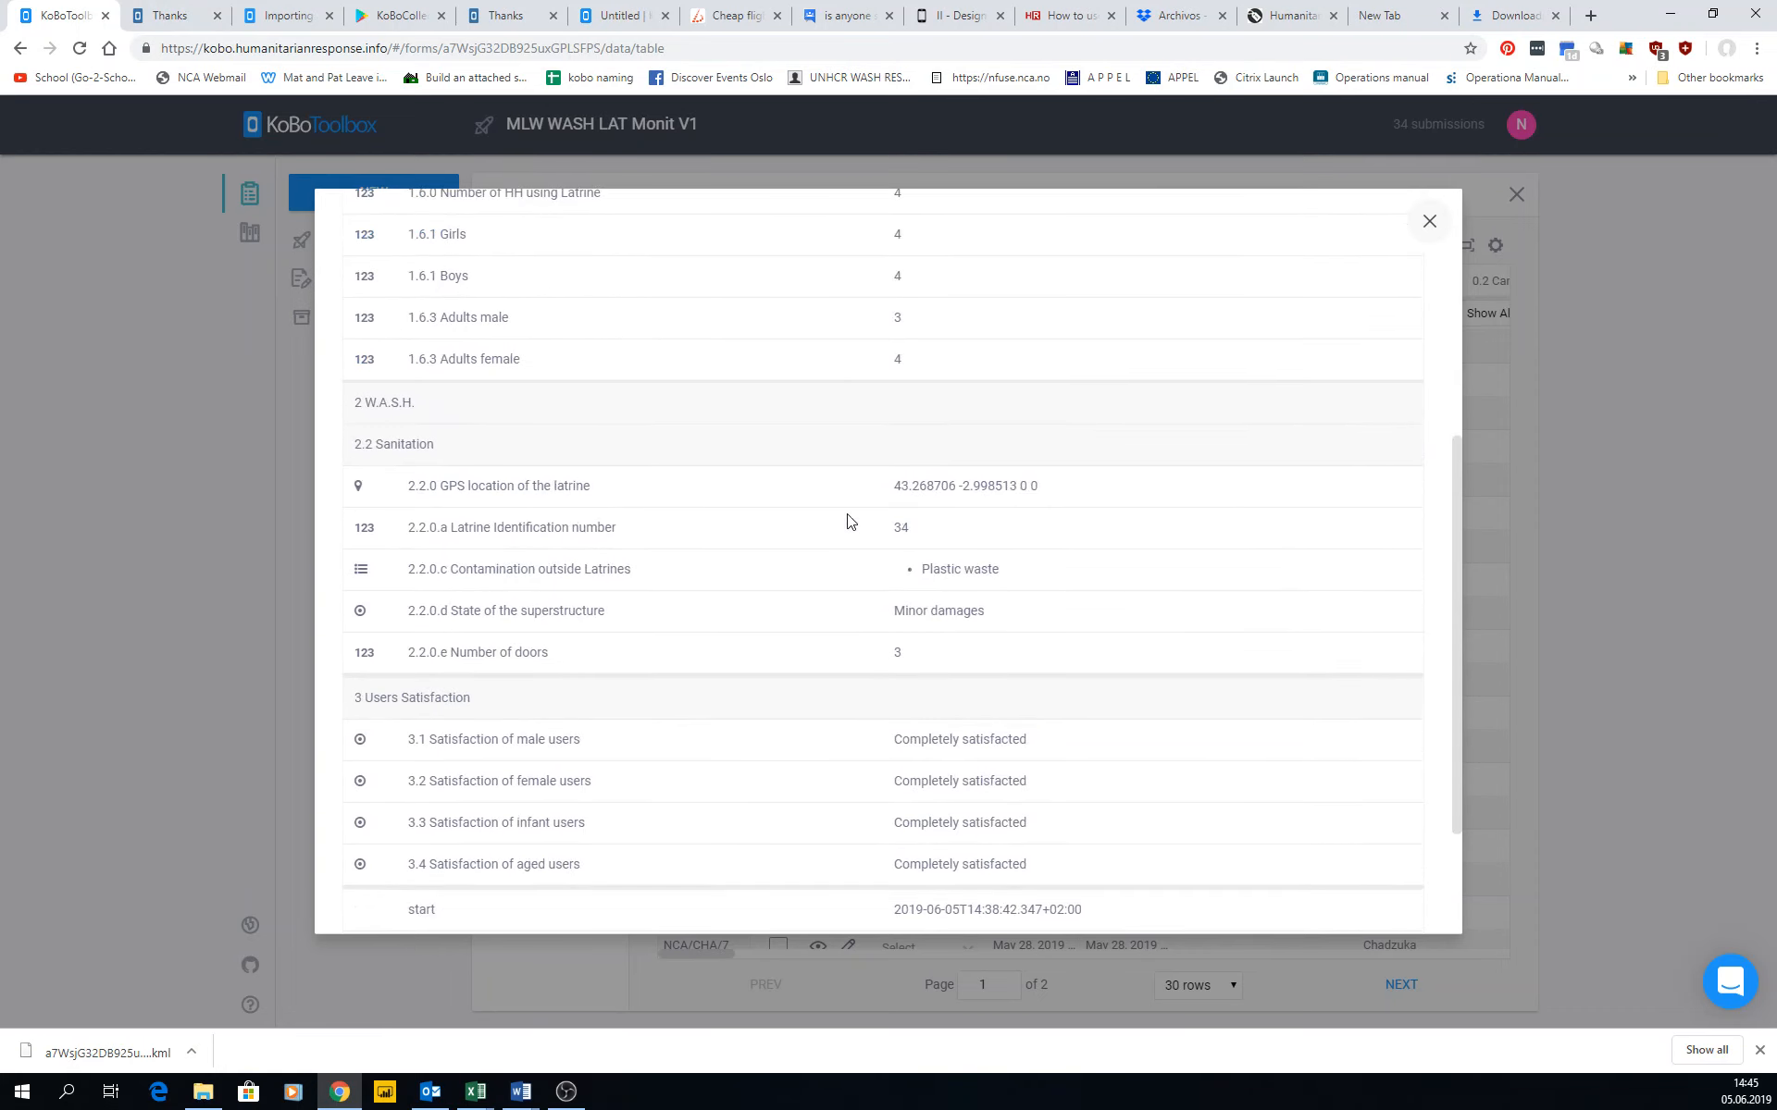
{"action": "left_click_drag", "start_coordinate": [1062, 494], "coordinate": [843, 483]}
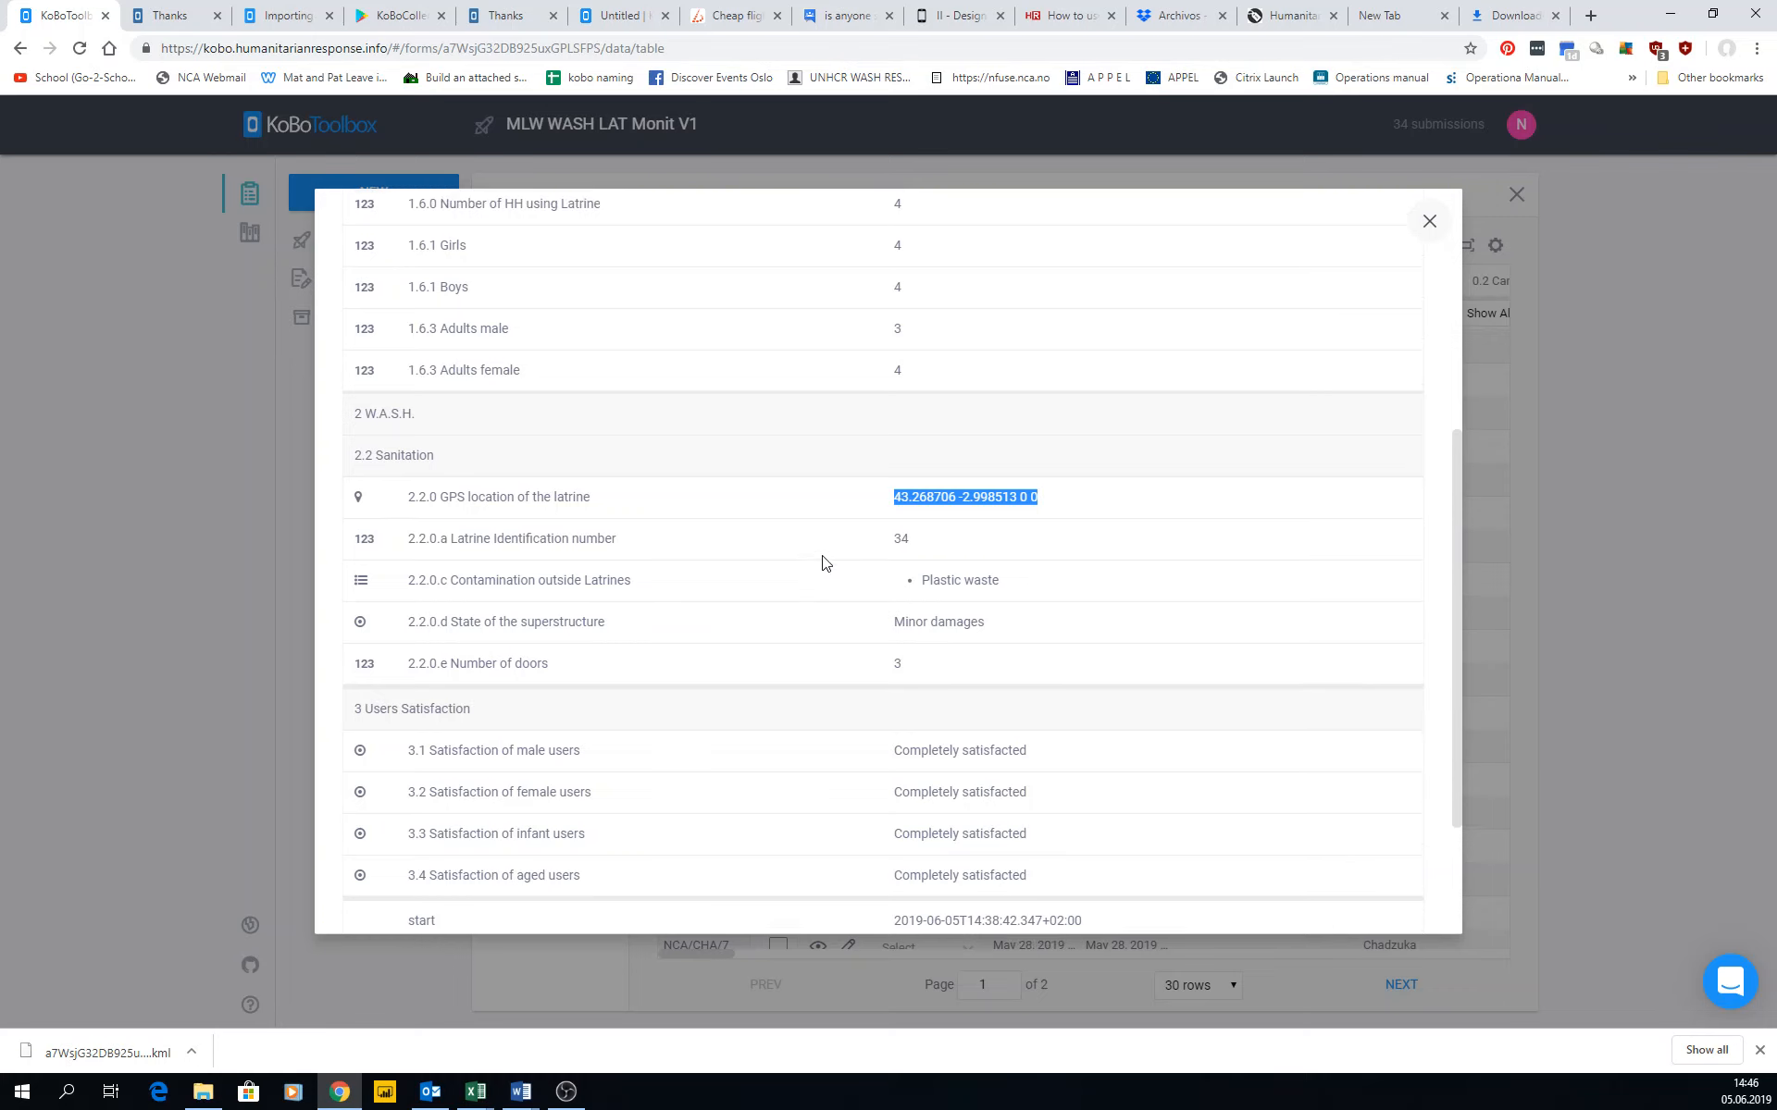
{"action": "scroll", "coordinate": [828, 558], "scroll_direction": "up", "scroll_amount": 5}
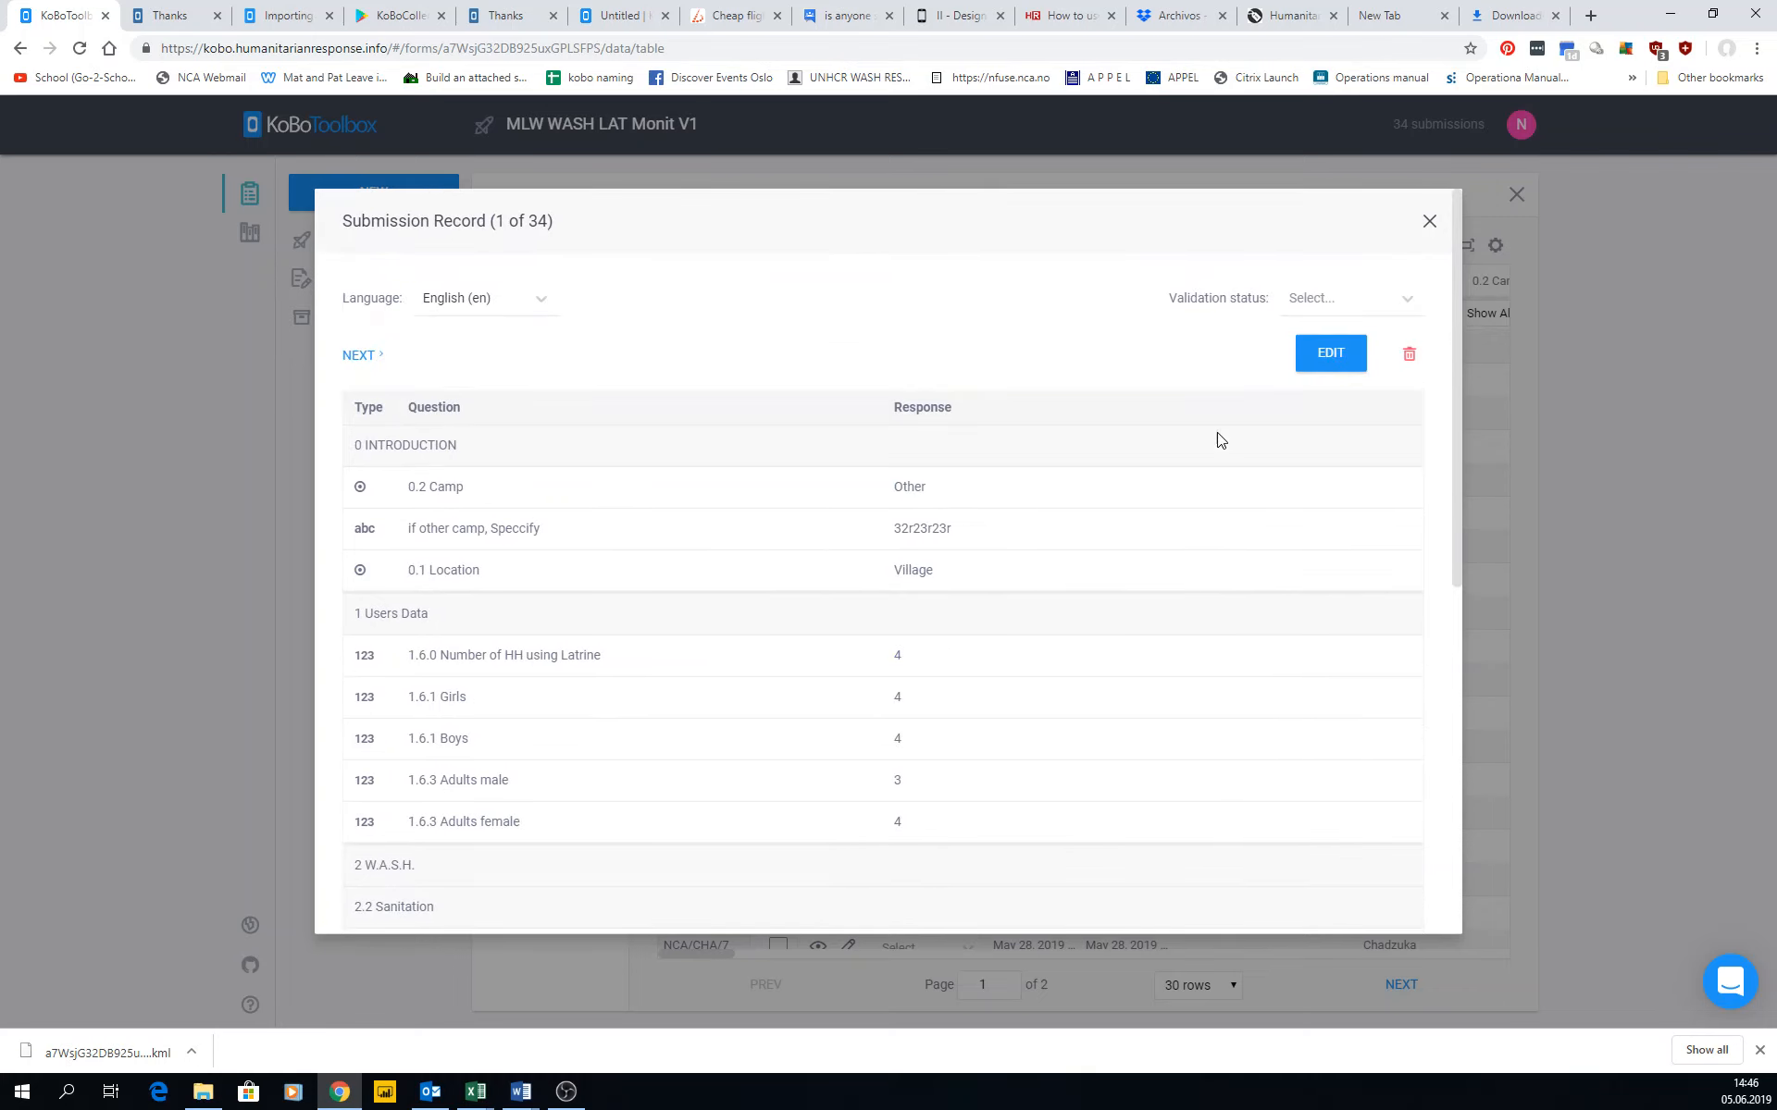
Delete the submission record other/34 and reload the data table page.
{"action": "left_click", "coordinate": [1409, 352]}
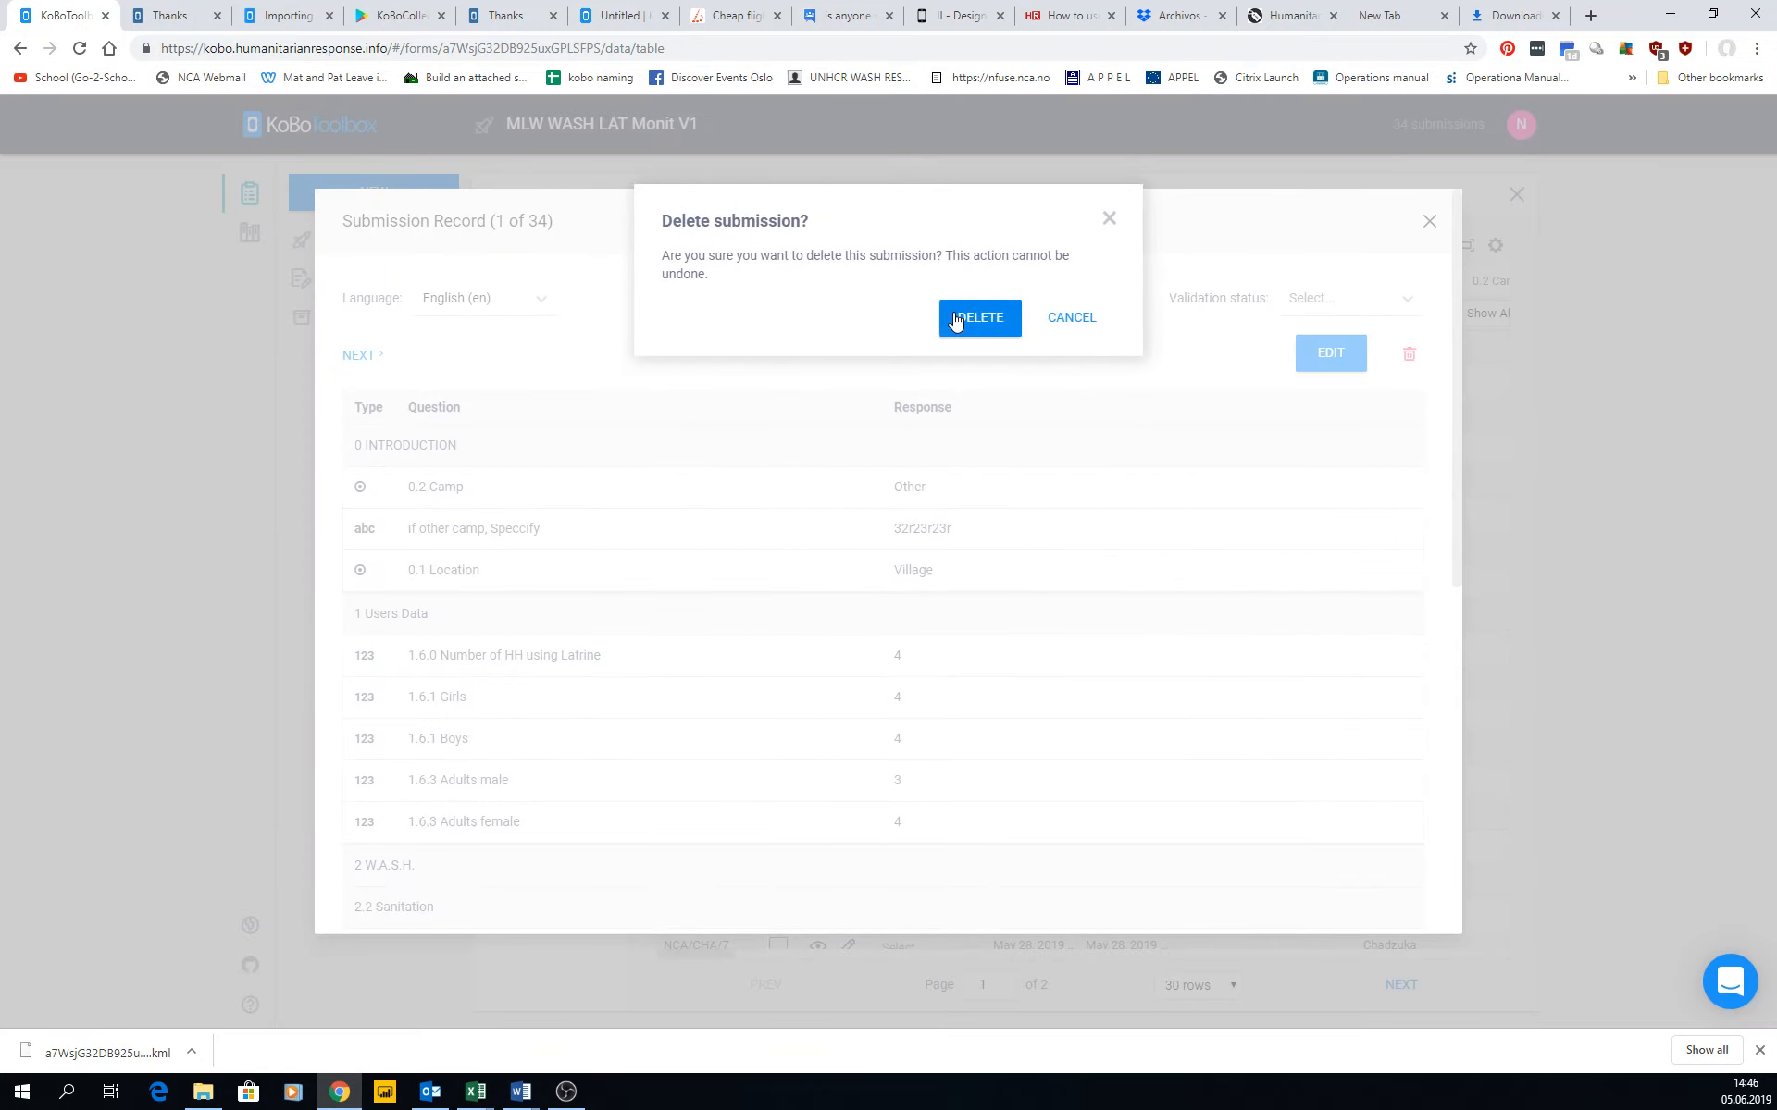
{"action": "left_click", "coordinate": [956, 321]}
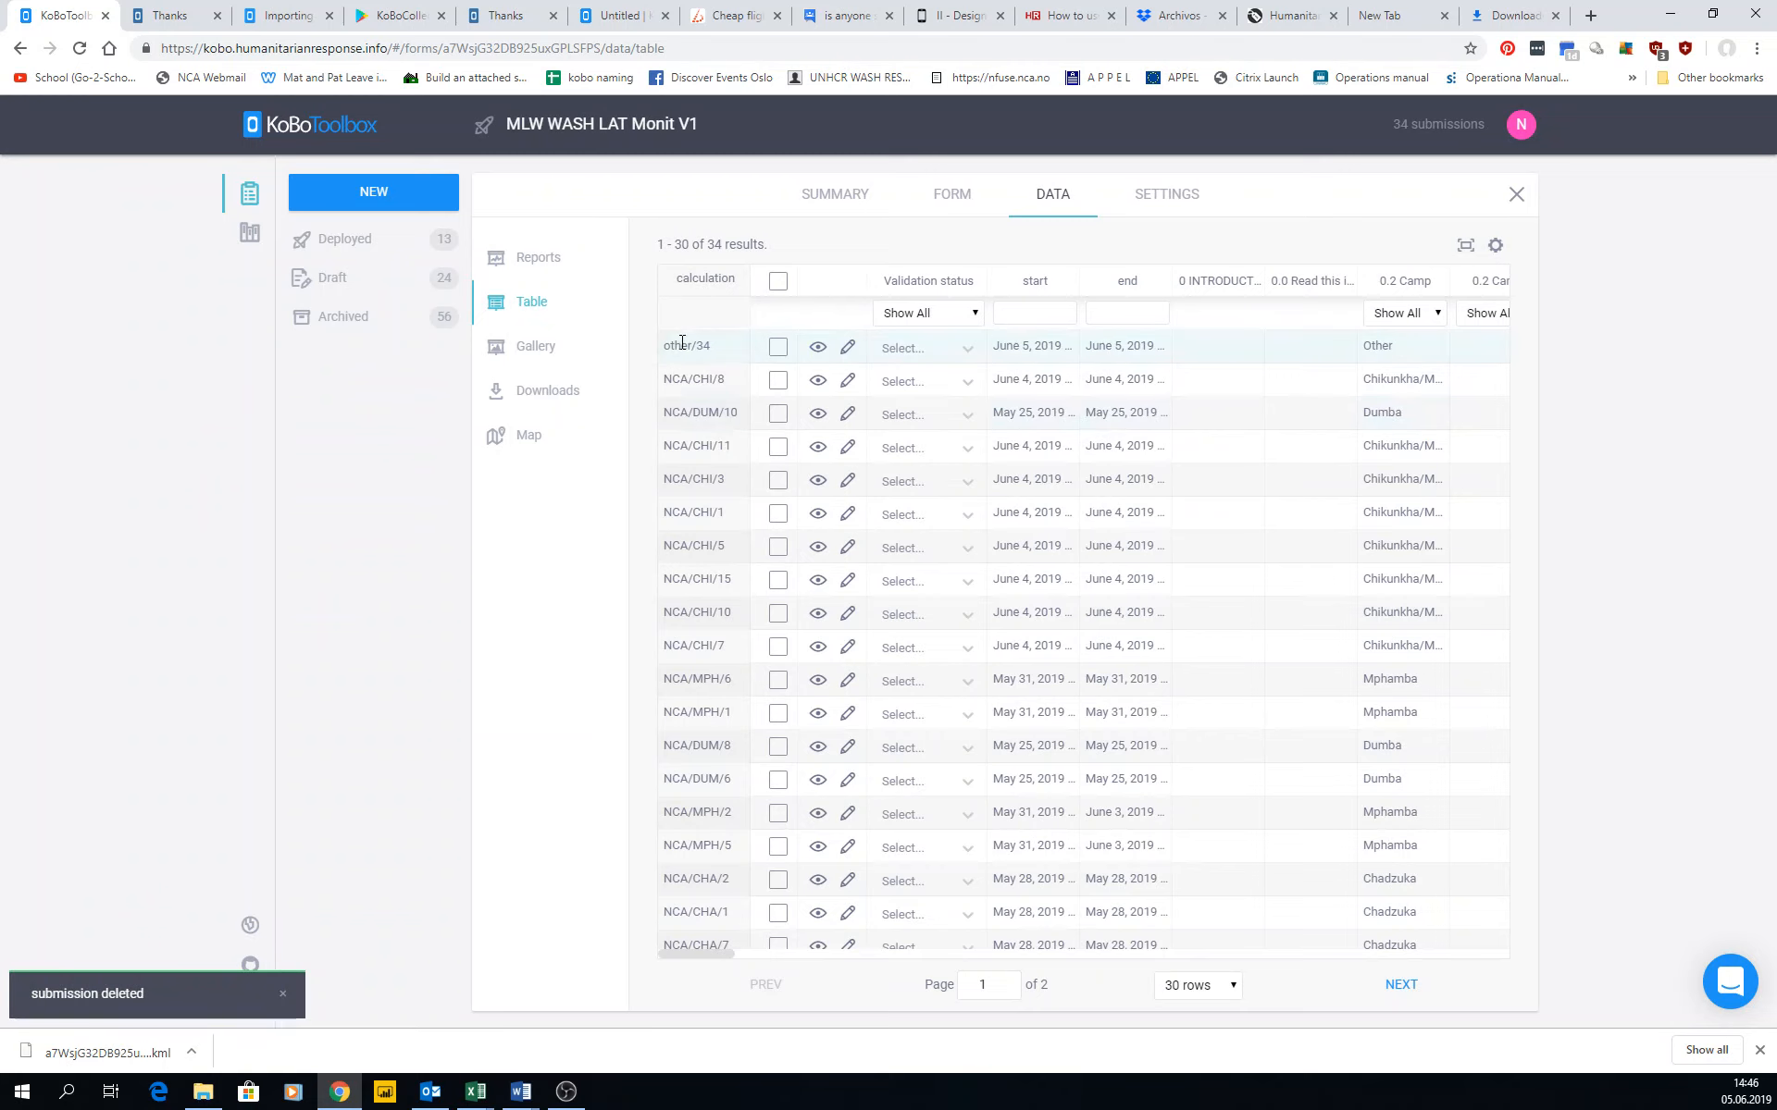
{"action": "left_click", "coordinate": [719, 50]}
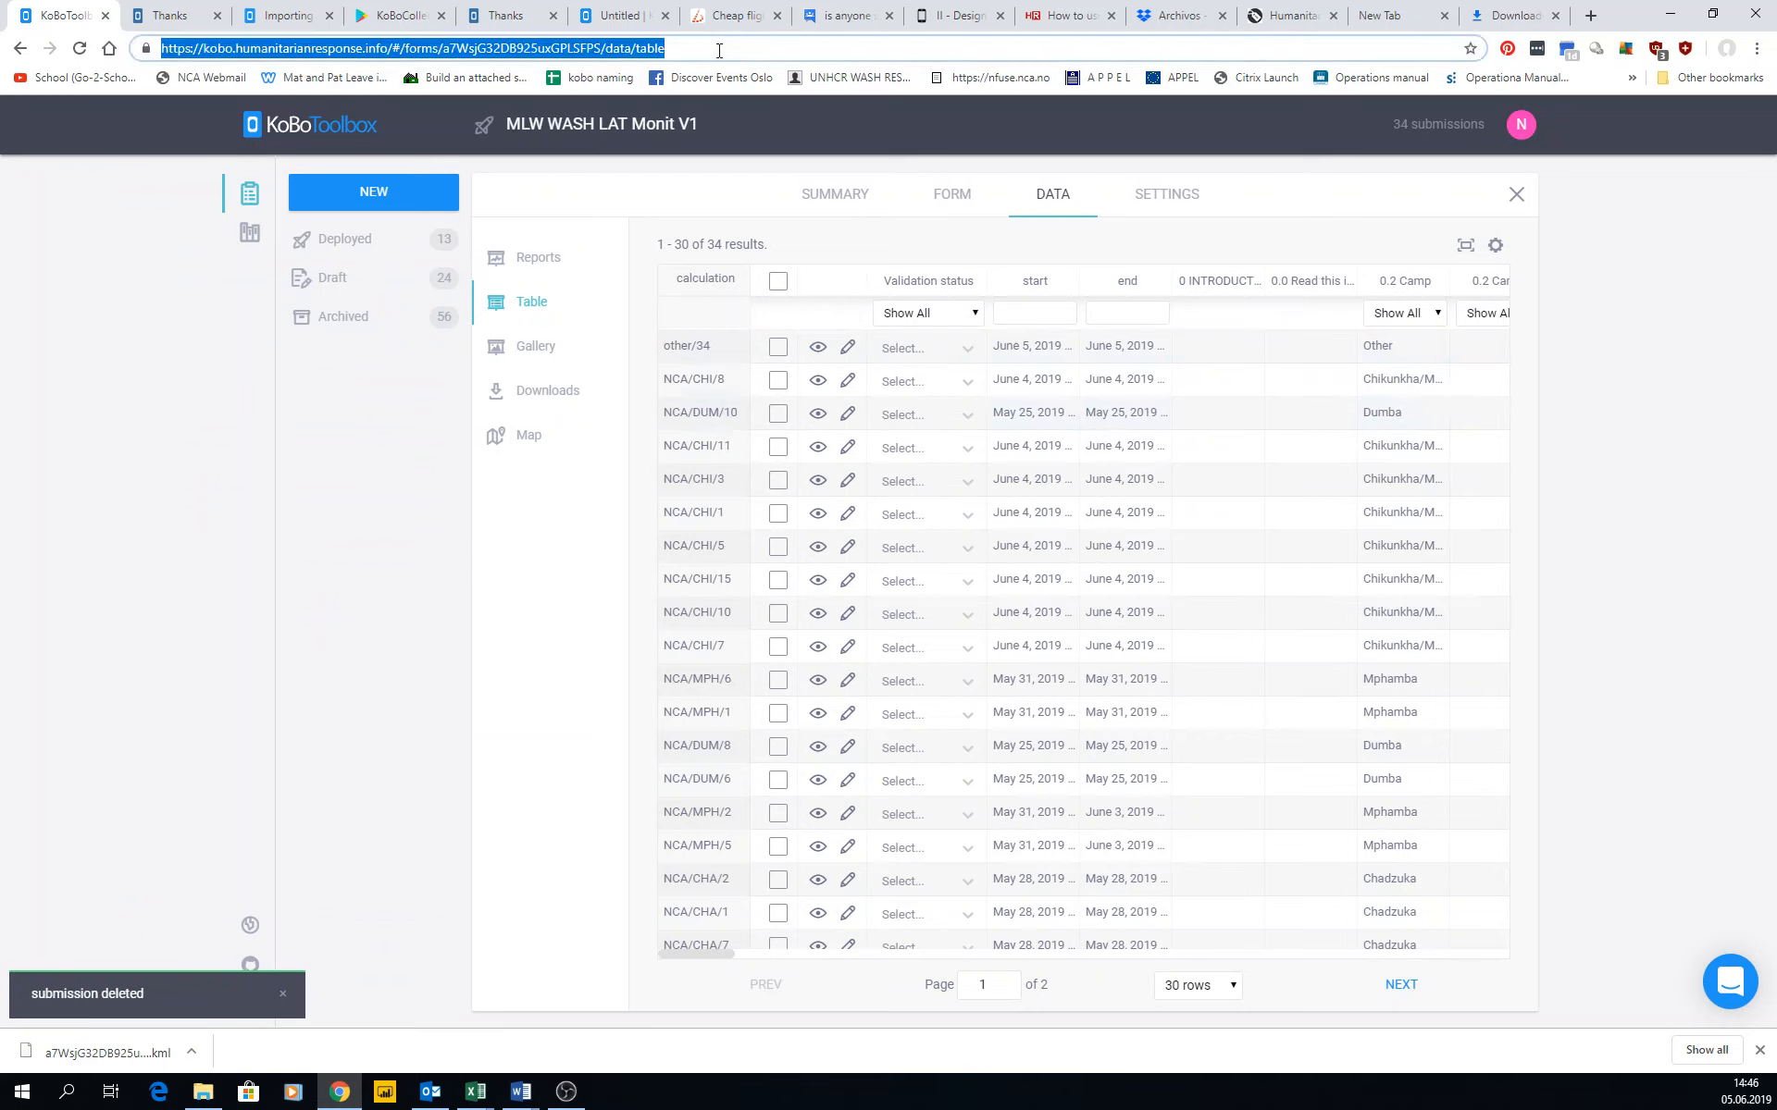
{"action": "key", "text": "Return"}
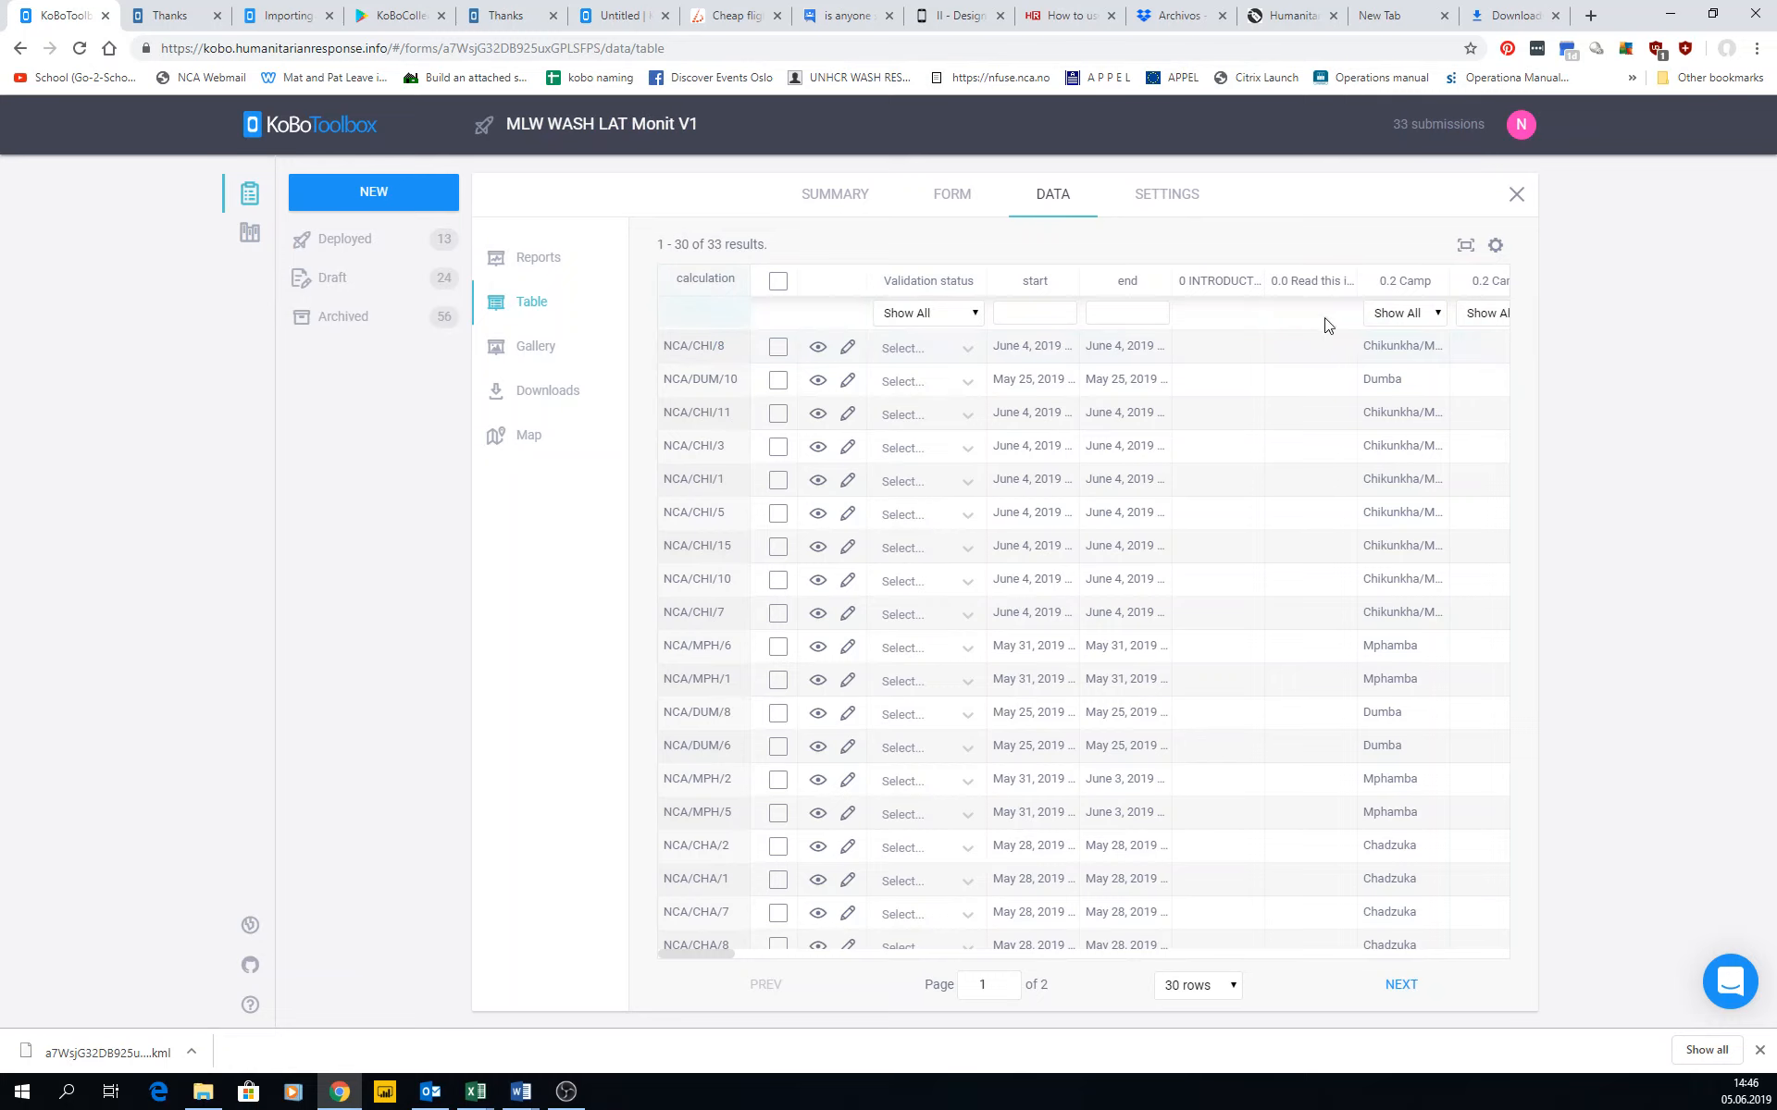
Check the validation status filter options, and filter 0.2 Camp by Dumba before restoring it to Show All.
{"action": "left_click", "coordinate": [975, 315]}
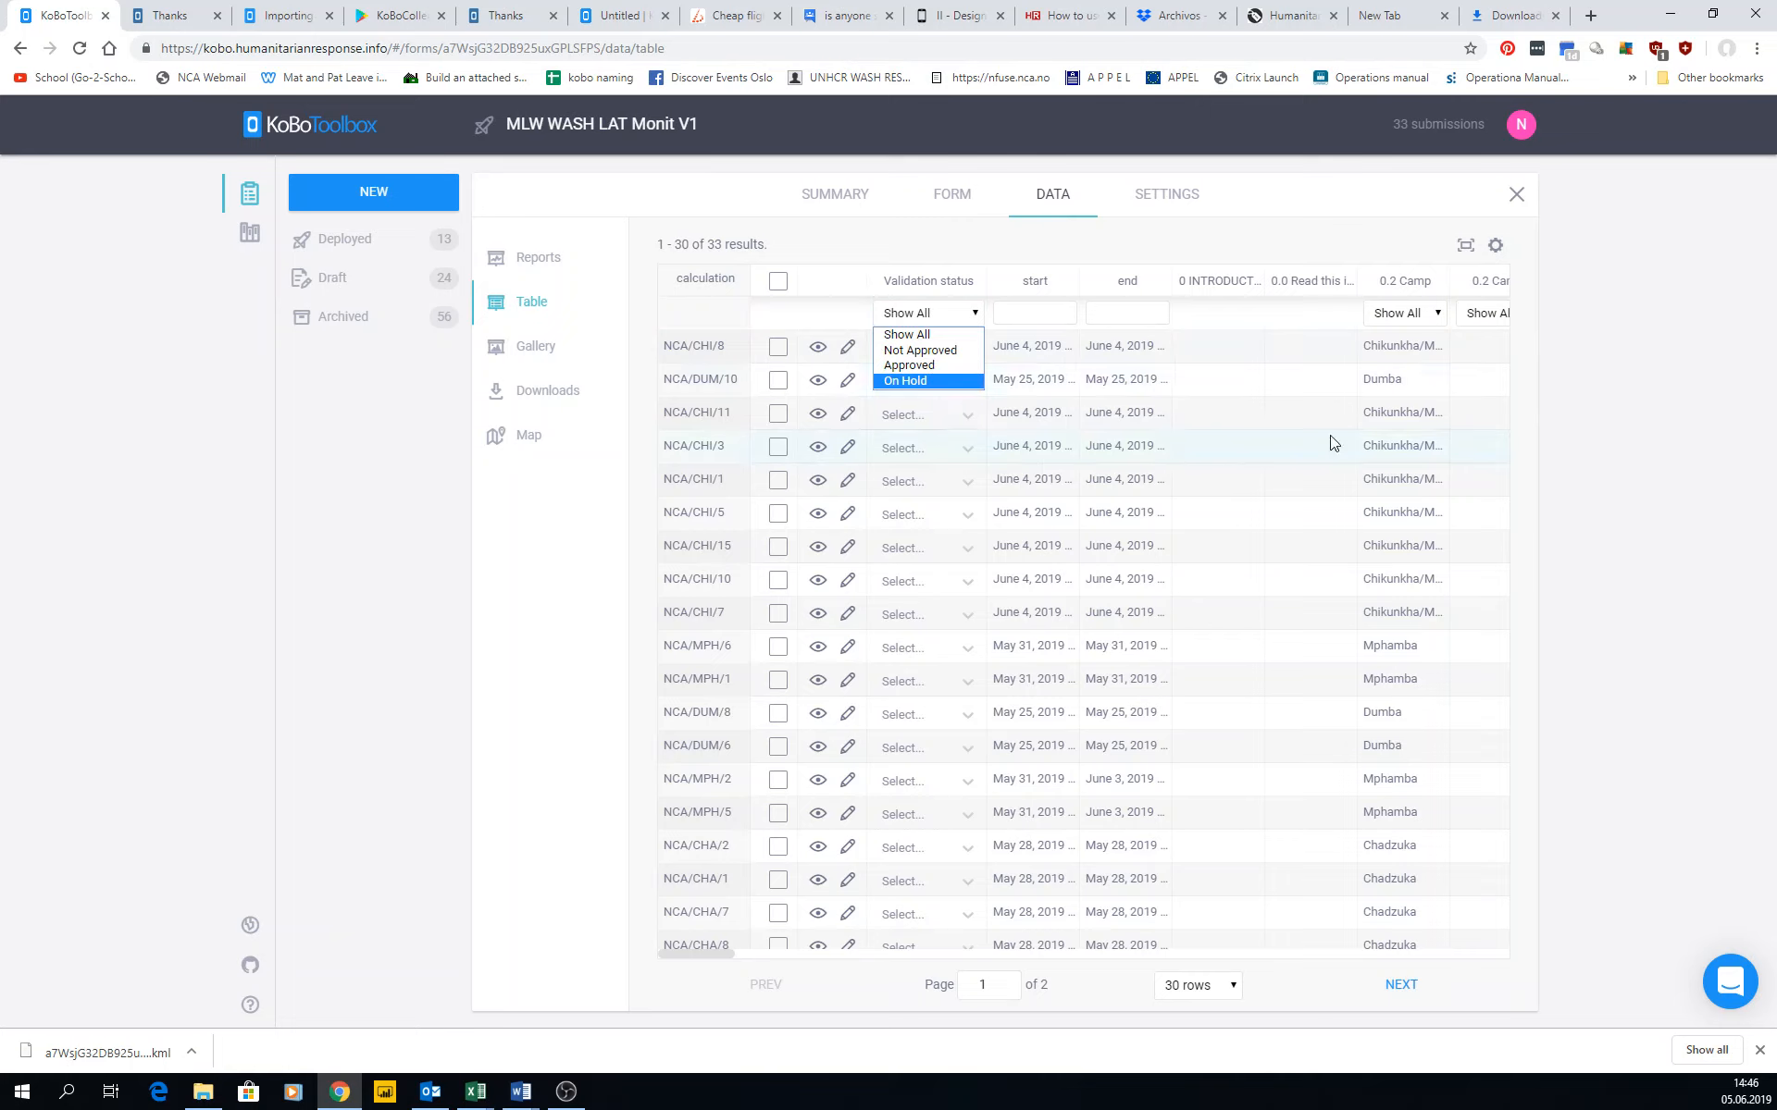
{"action": "left_click", "coordinate": [1425, 321]}
{"action": "left_click", "coordinate": [1435, 313]}
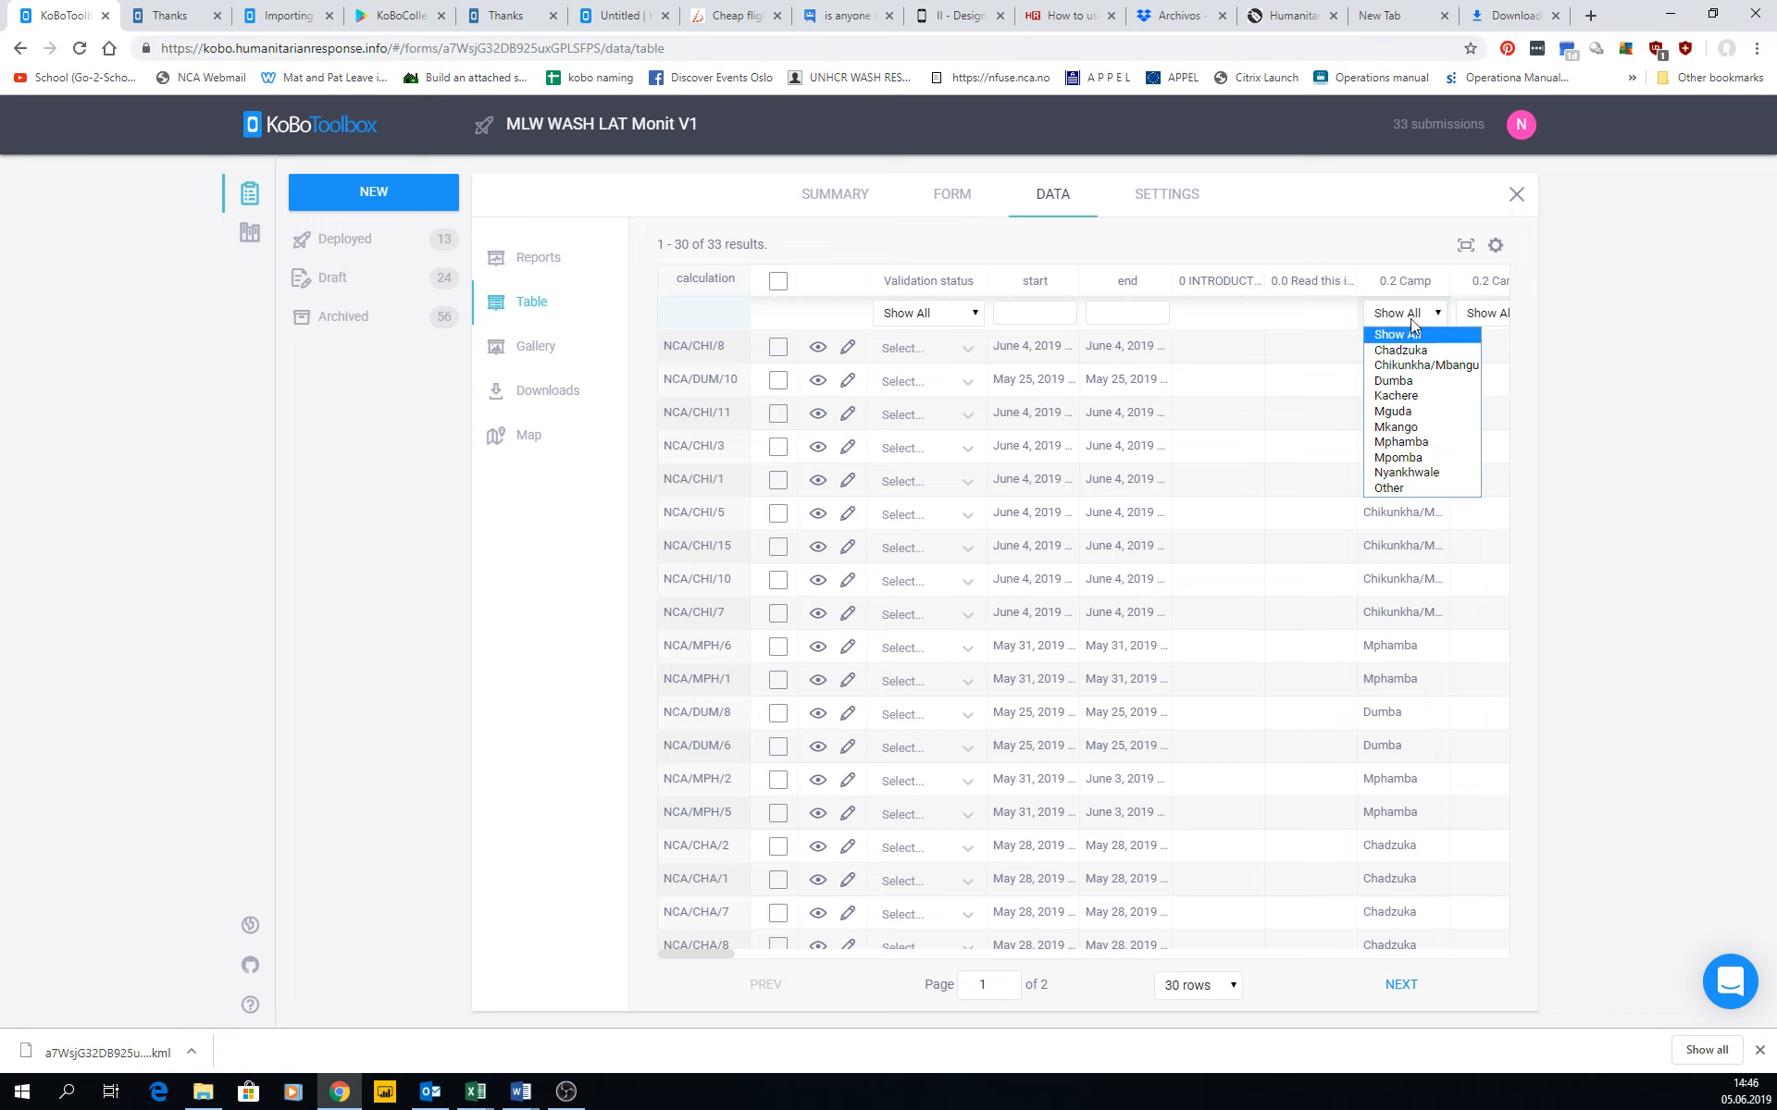
{"action": "left_click", "coordinate": [1411, 382]}
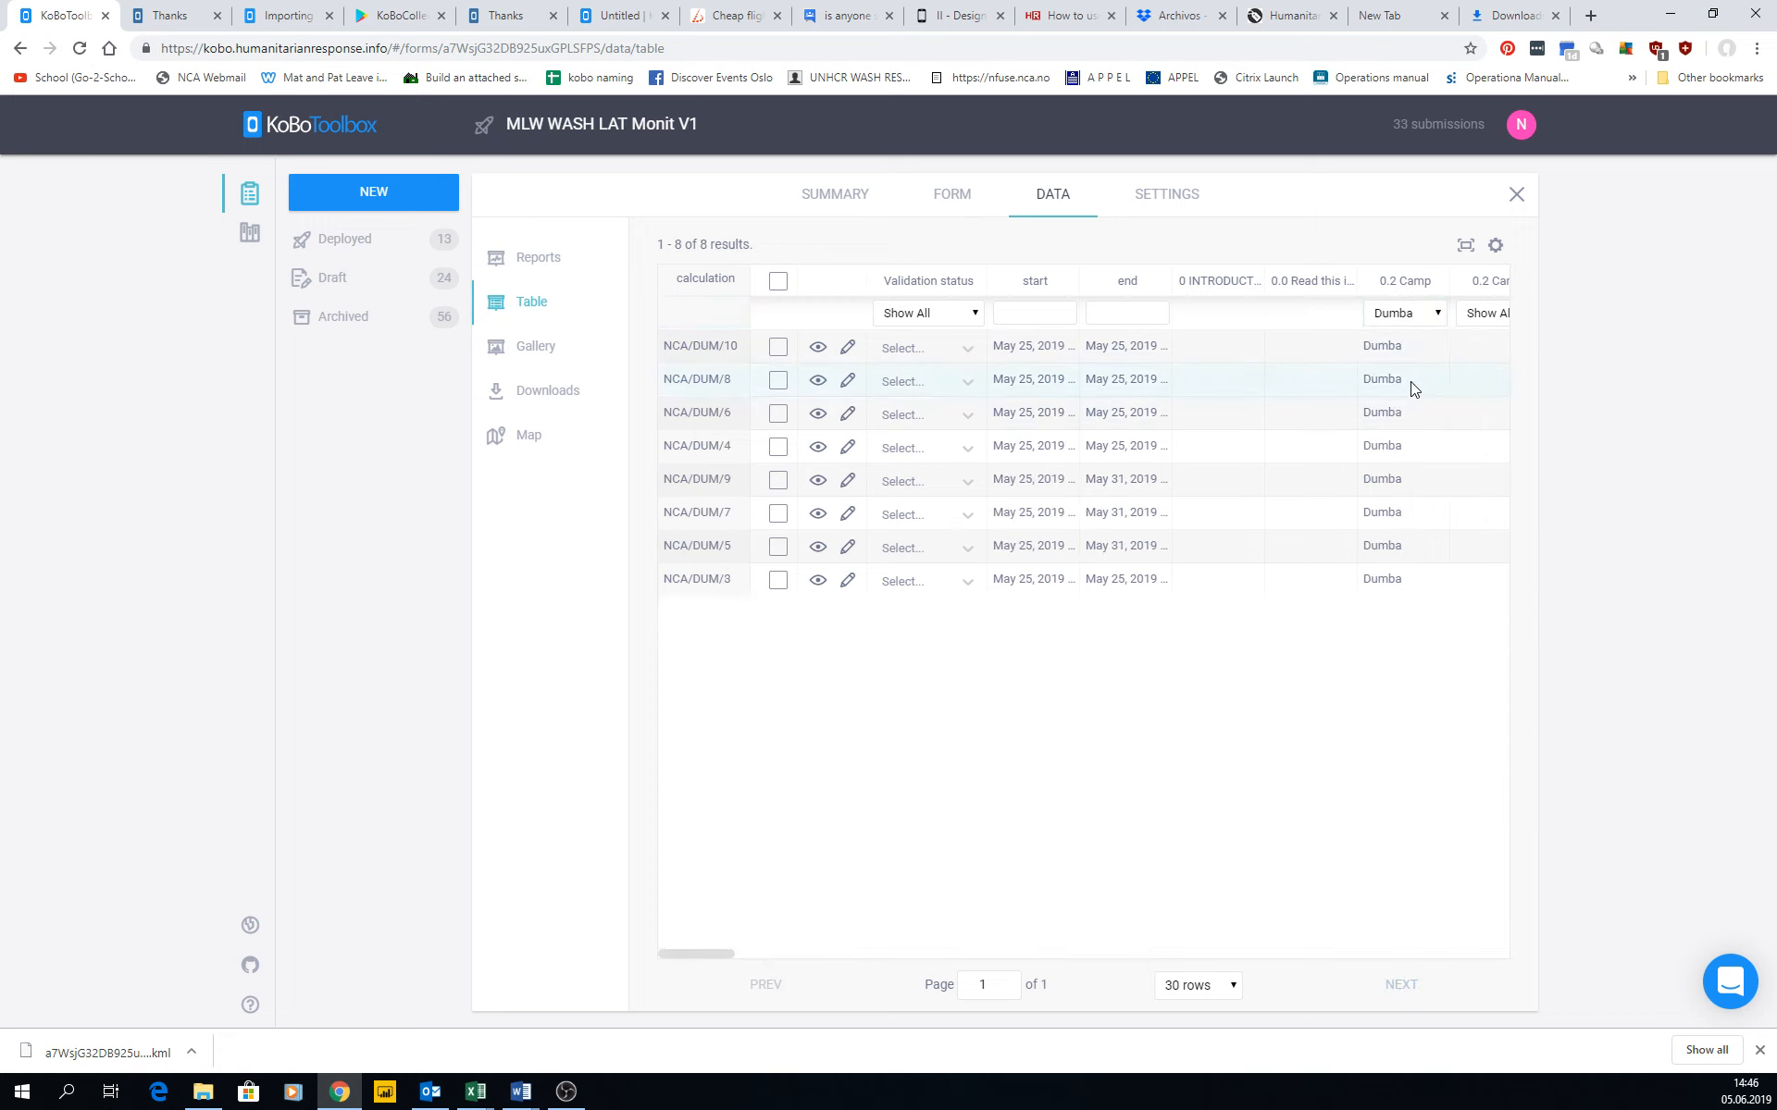
{"action": "left_click", "coordinate": [1433, 313]}
{"action": "left_click", "coordinate": [1407, 335]}
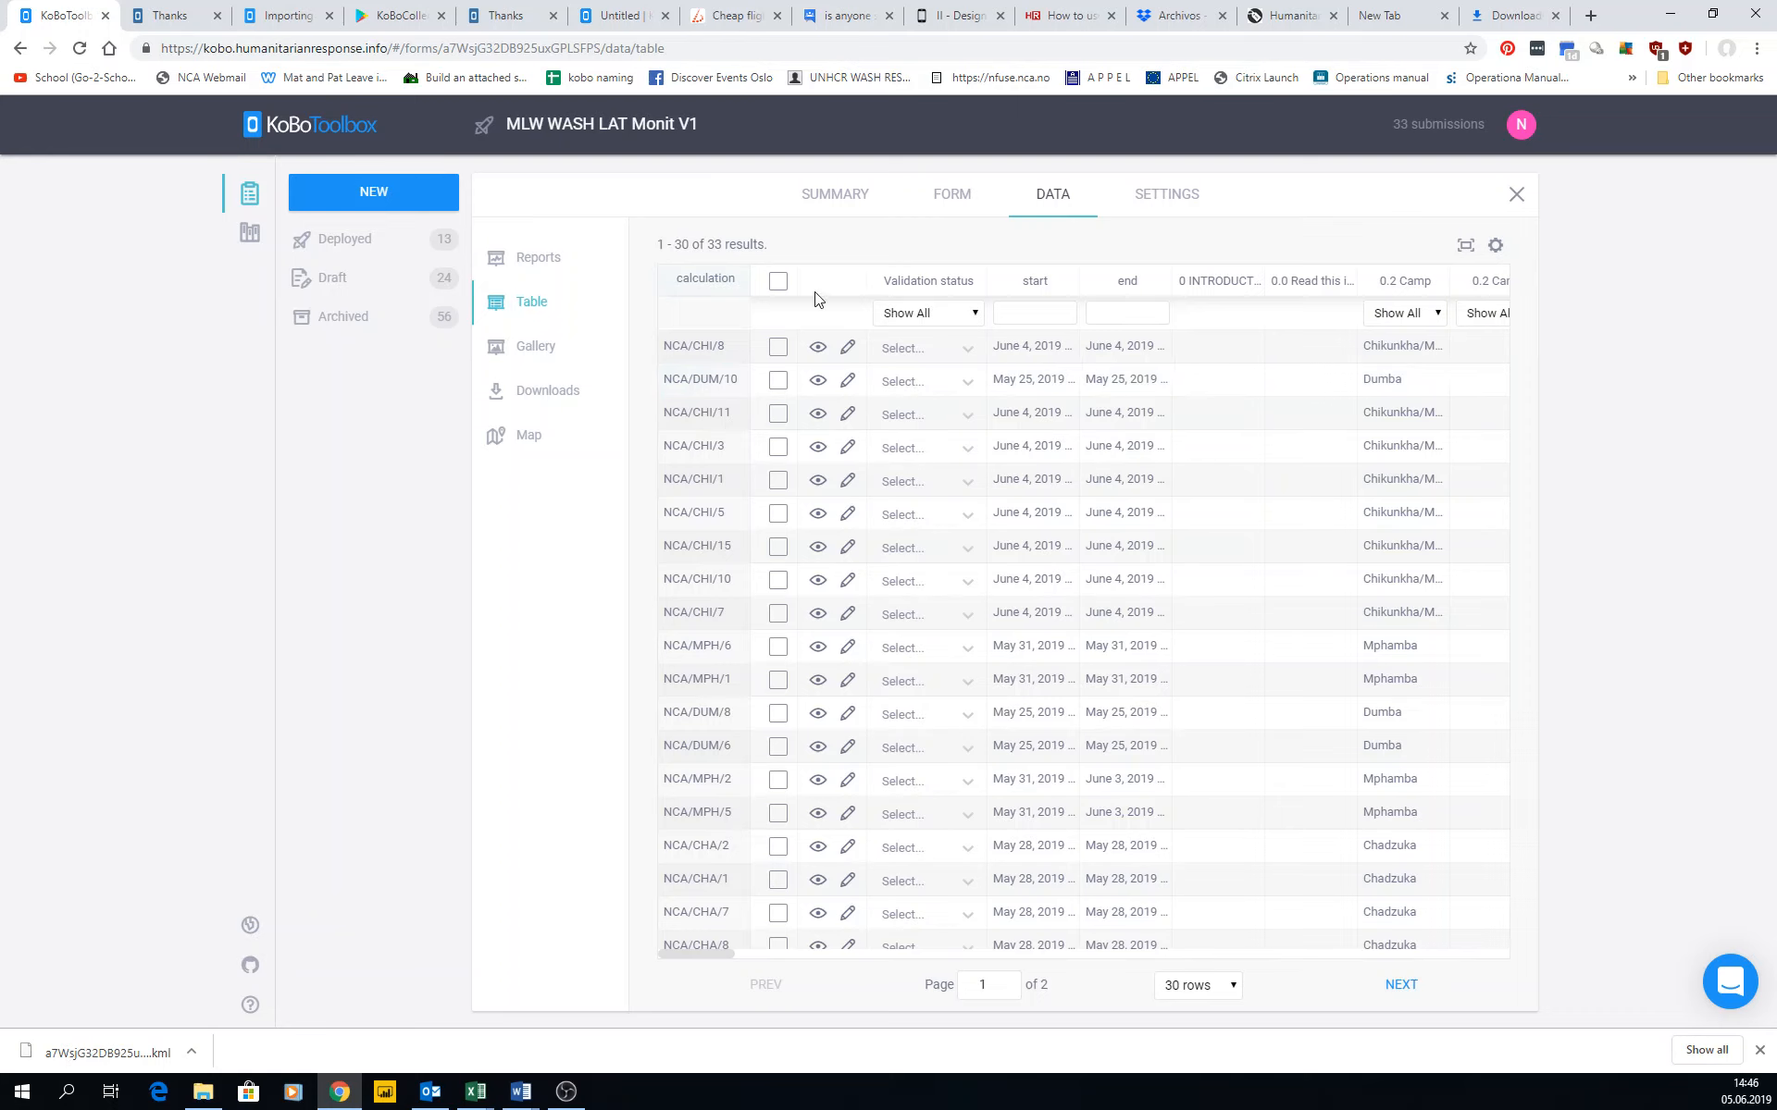
Open the table display options and compare the column names shown as XML Values and as English (en) labels.
{"action": "left_click", "coordinate": [1495, 246]}
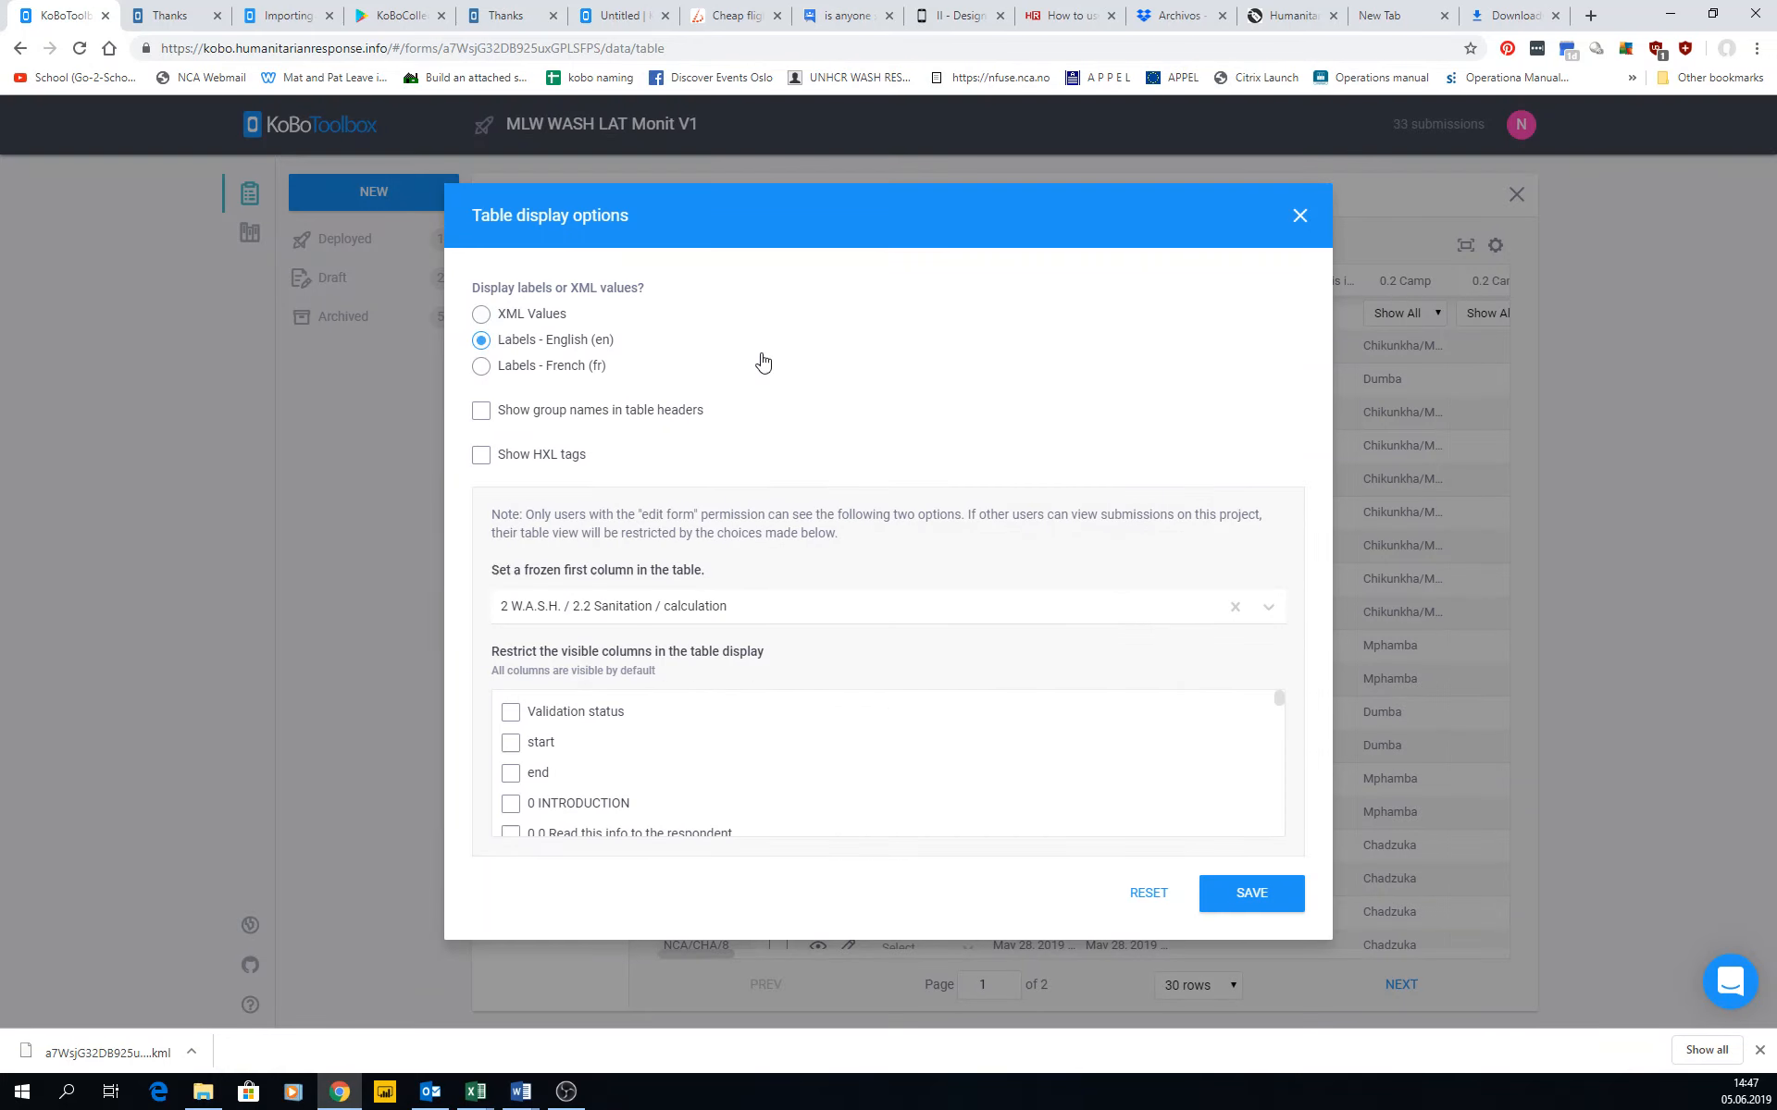
{"action": "left_click", "coordinate": [535, 315]}
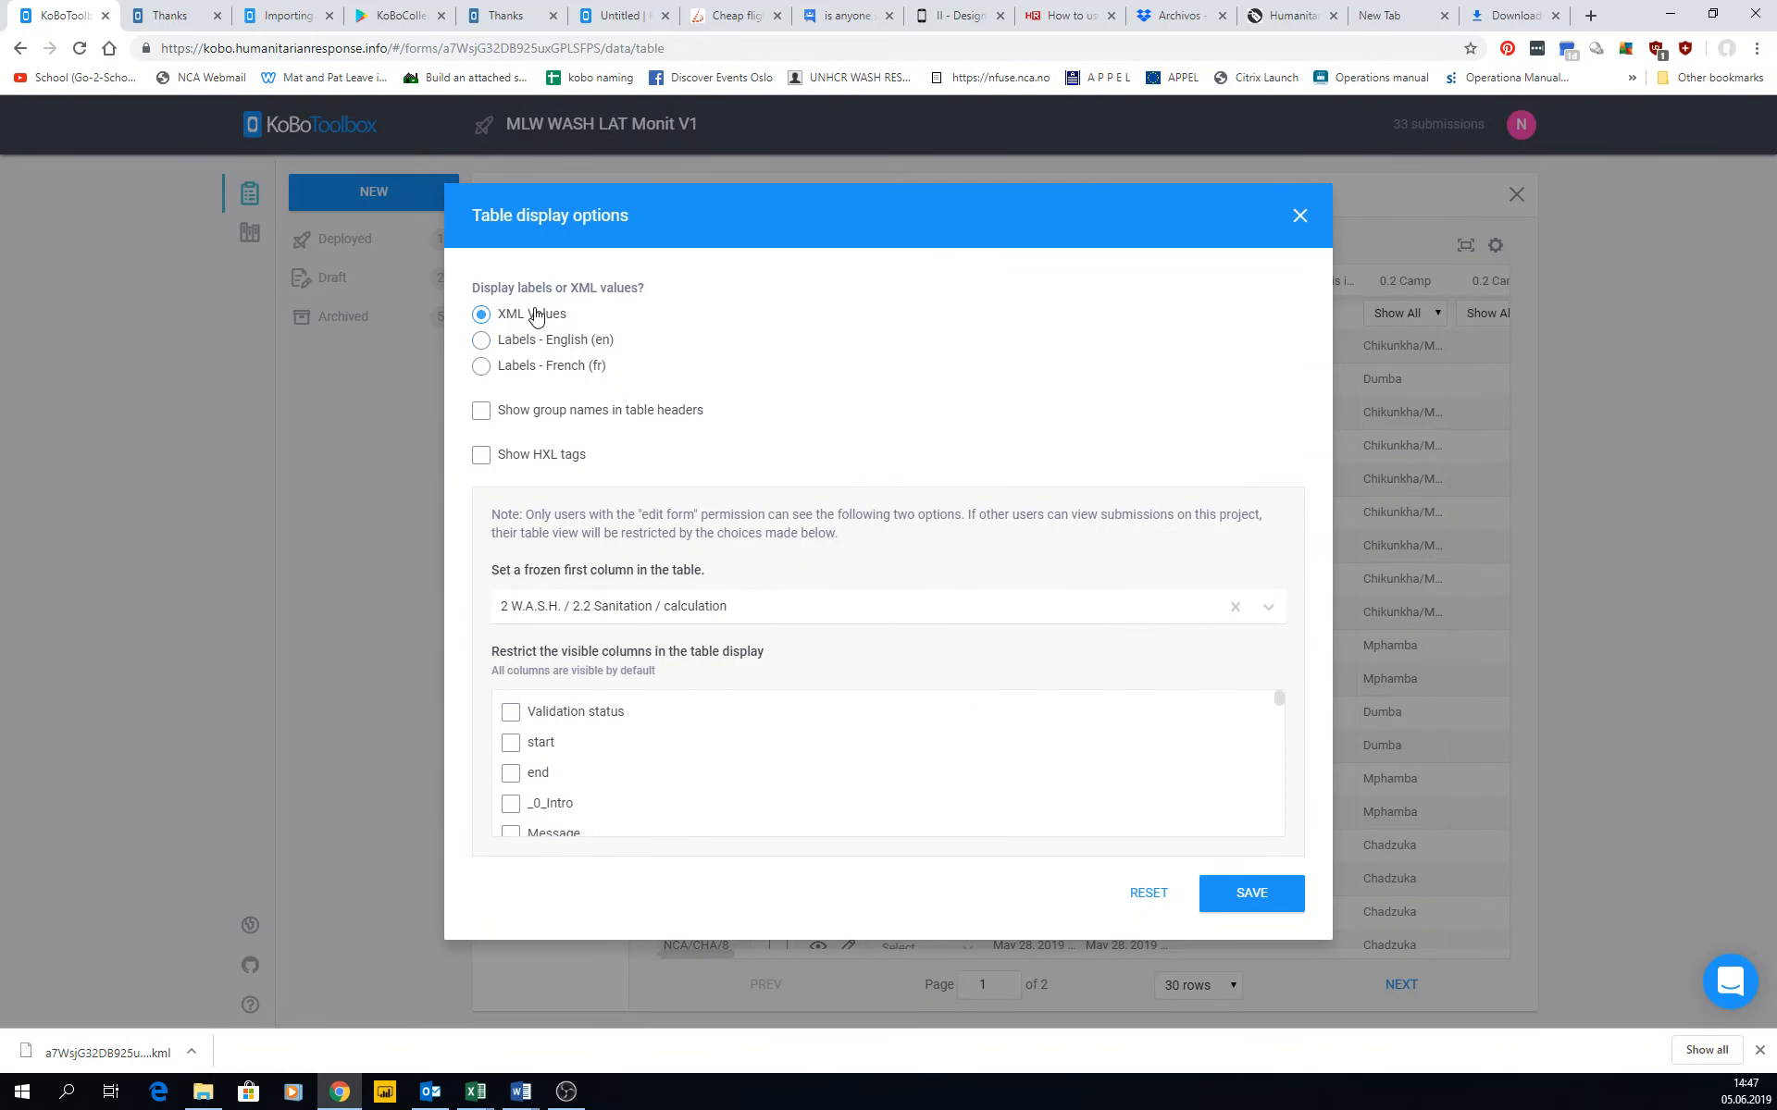
{"action": "scroll", "coordinate": [537, 783], "scroll_direction": "down", "scroll_amount": 5}
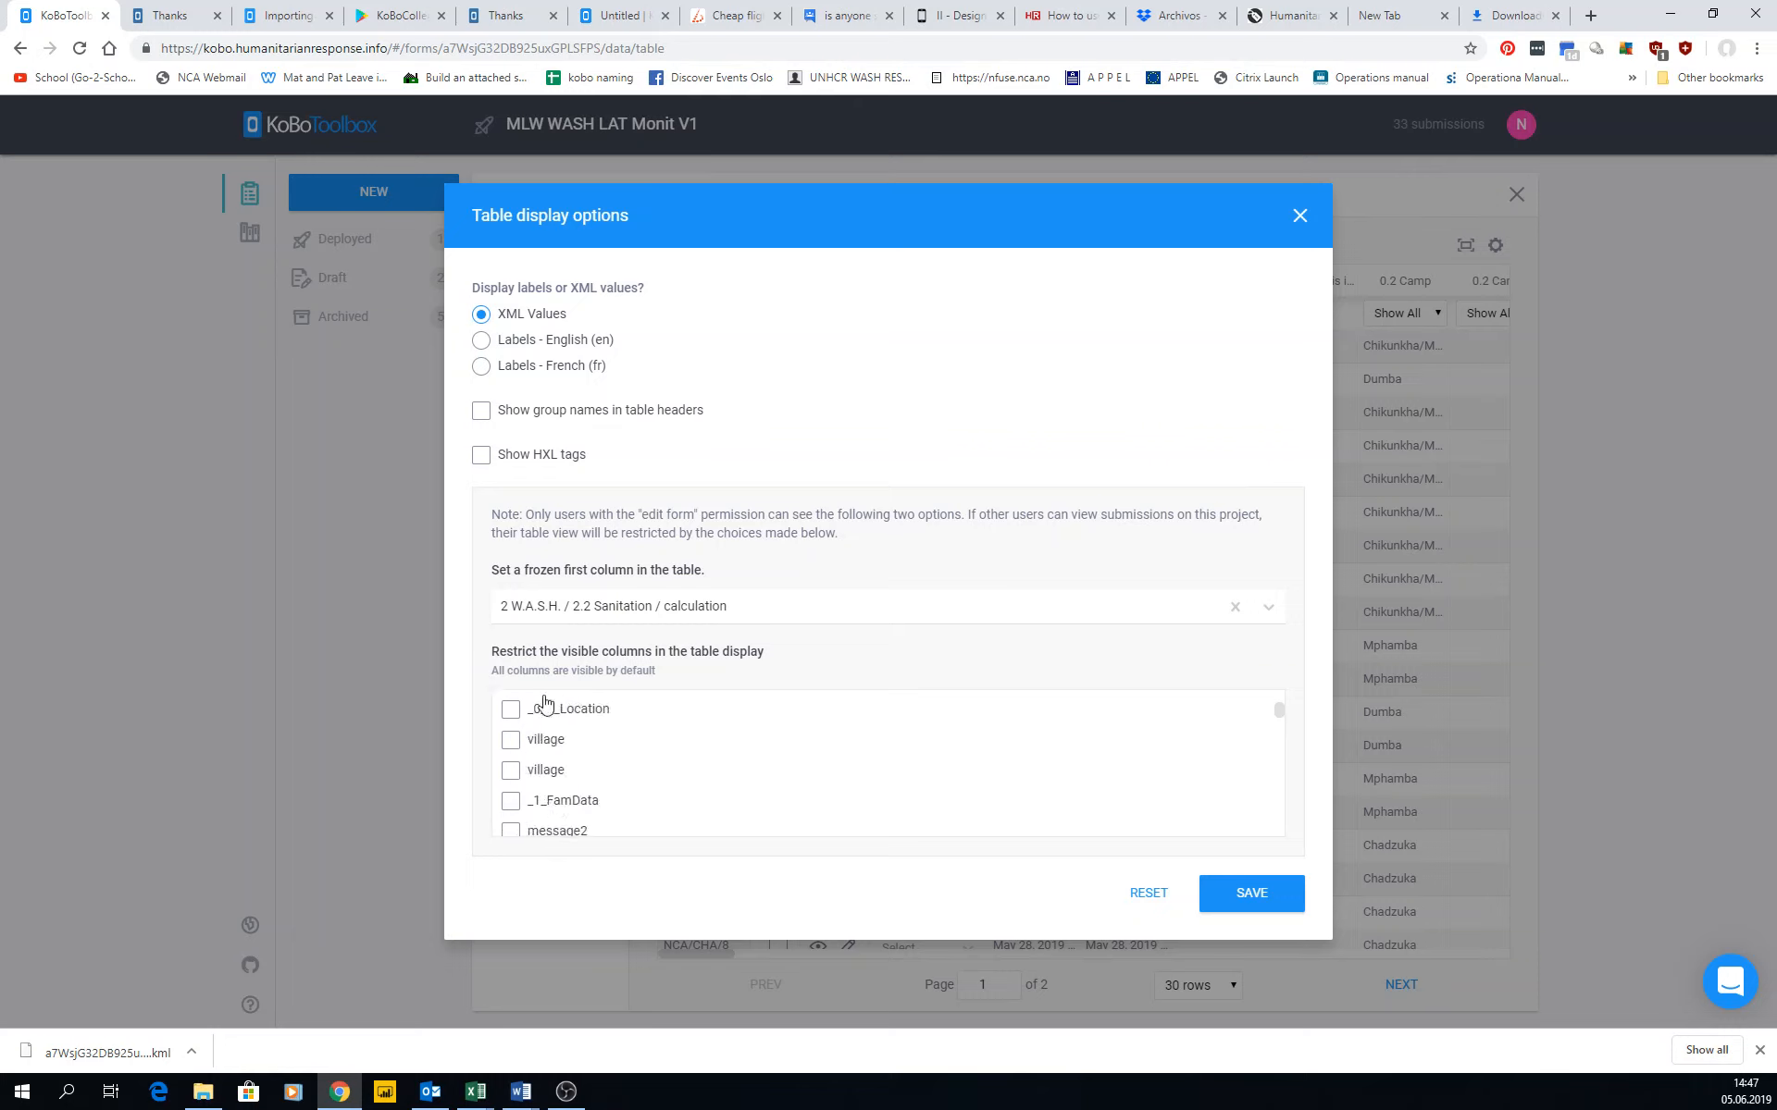
{"action": "left_click", "coordinate": [520, 342]}
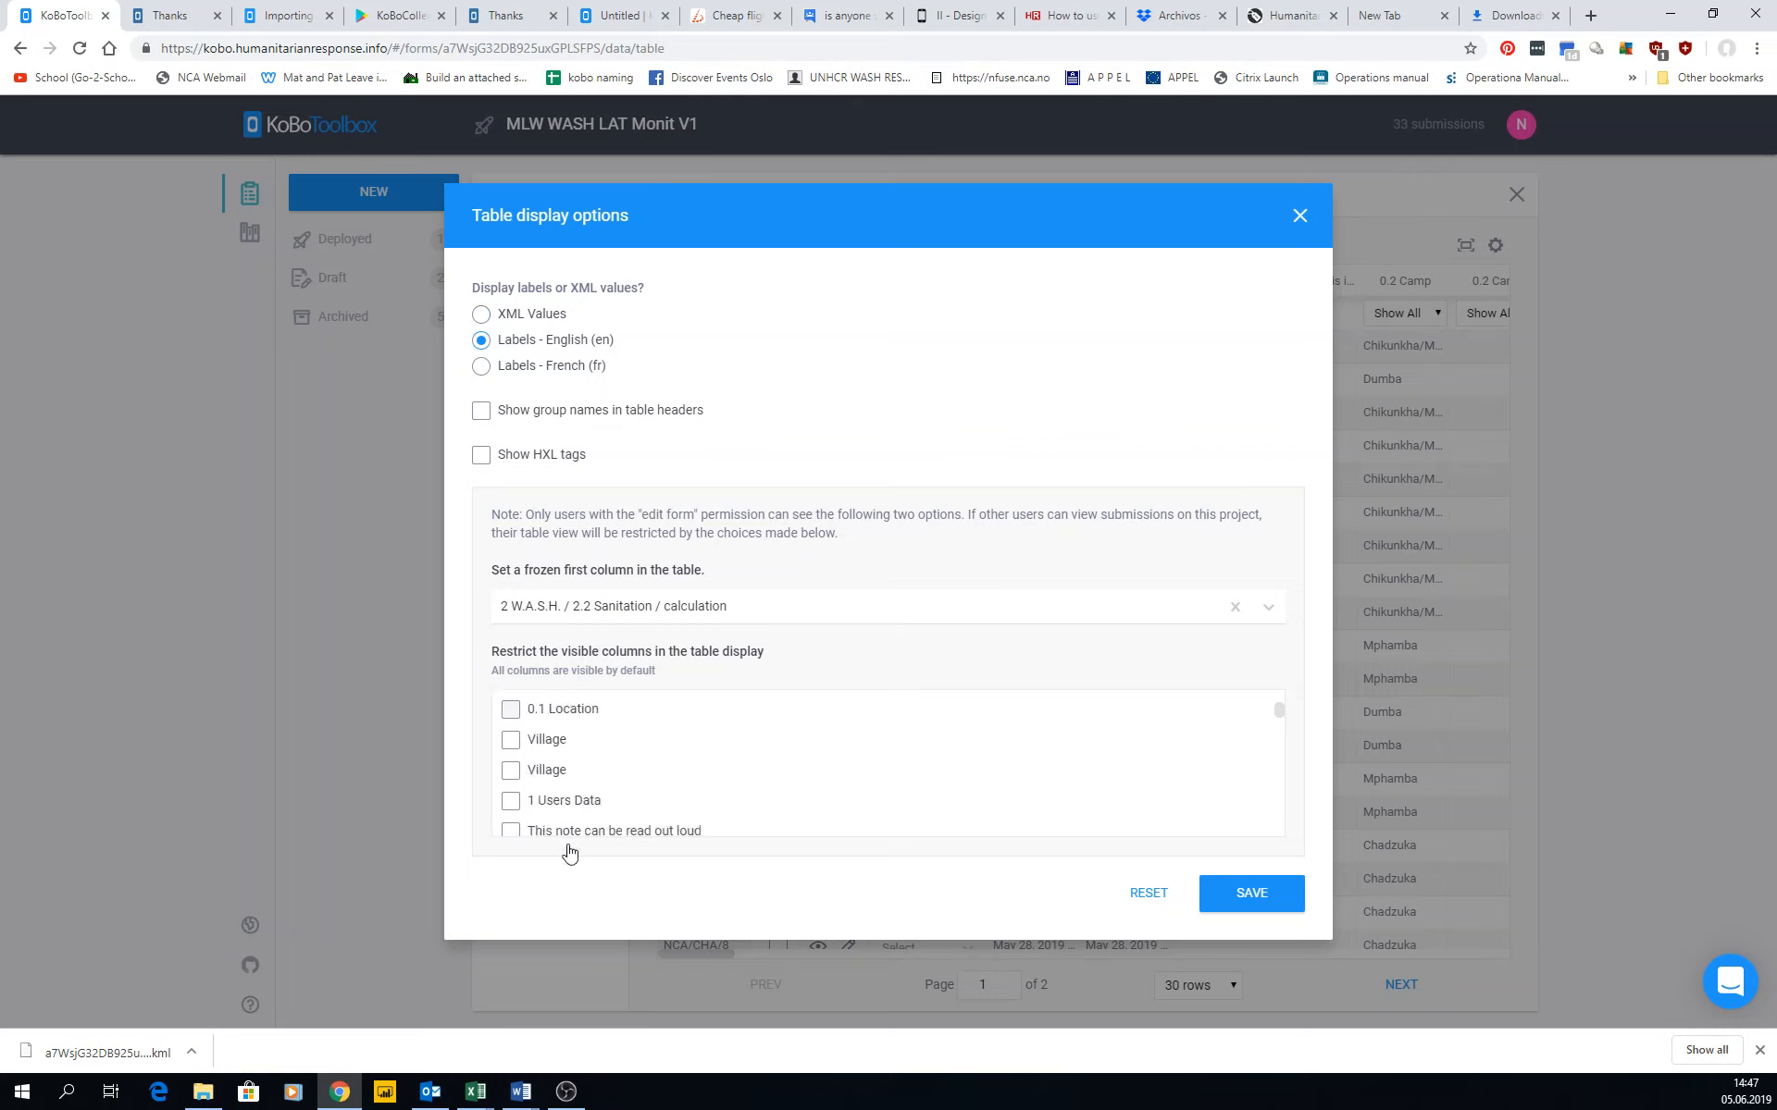
Compare the column names under French (fr) and English (en) labels, ending with the English labels selected.
{"action": "left_click", "coordinate": [519, 368]}
{"action": "left_click", "coordinate": [521, 340]}
{"action": "left_click", "coordinate": [576, 370]}
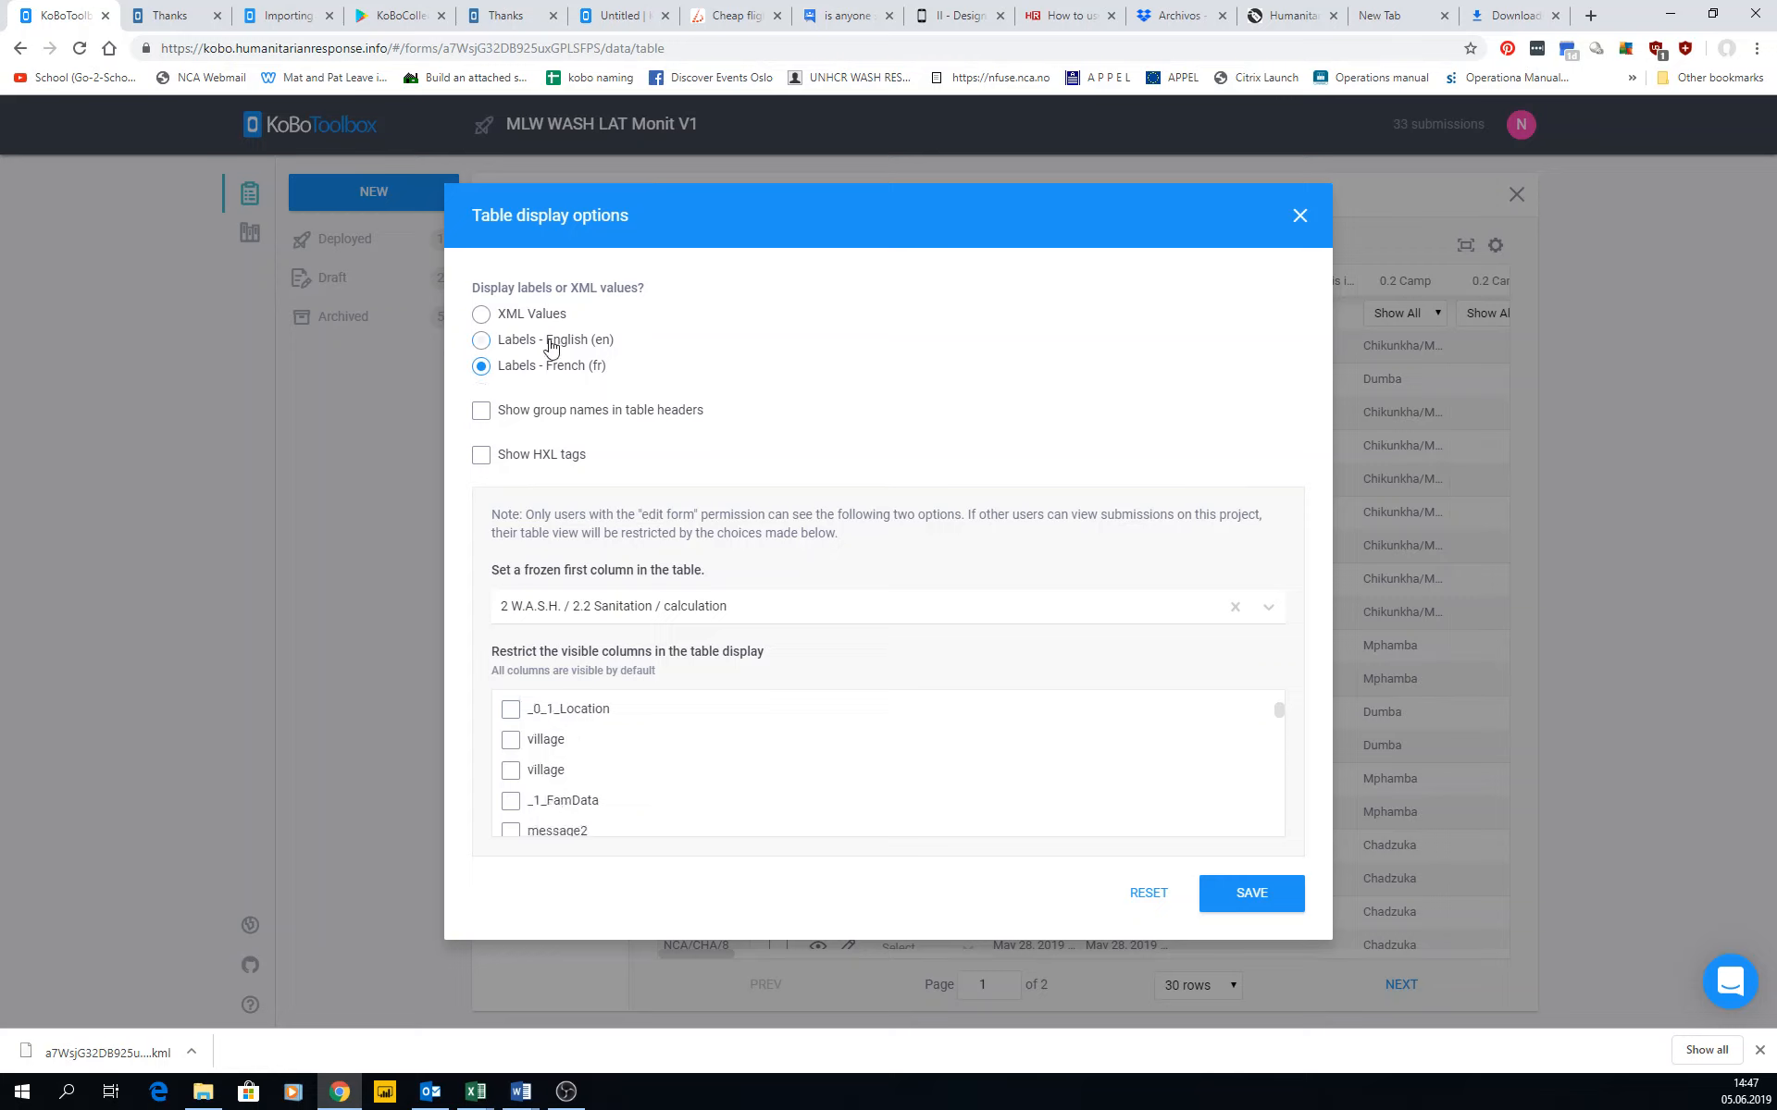
{"action": "left_click", "coordinate": [550, 347]}
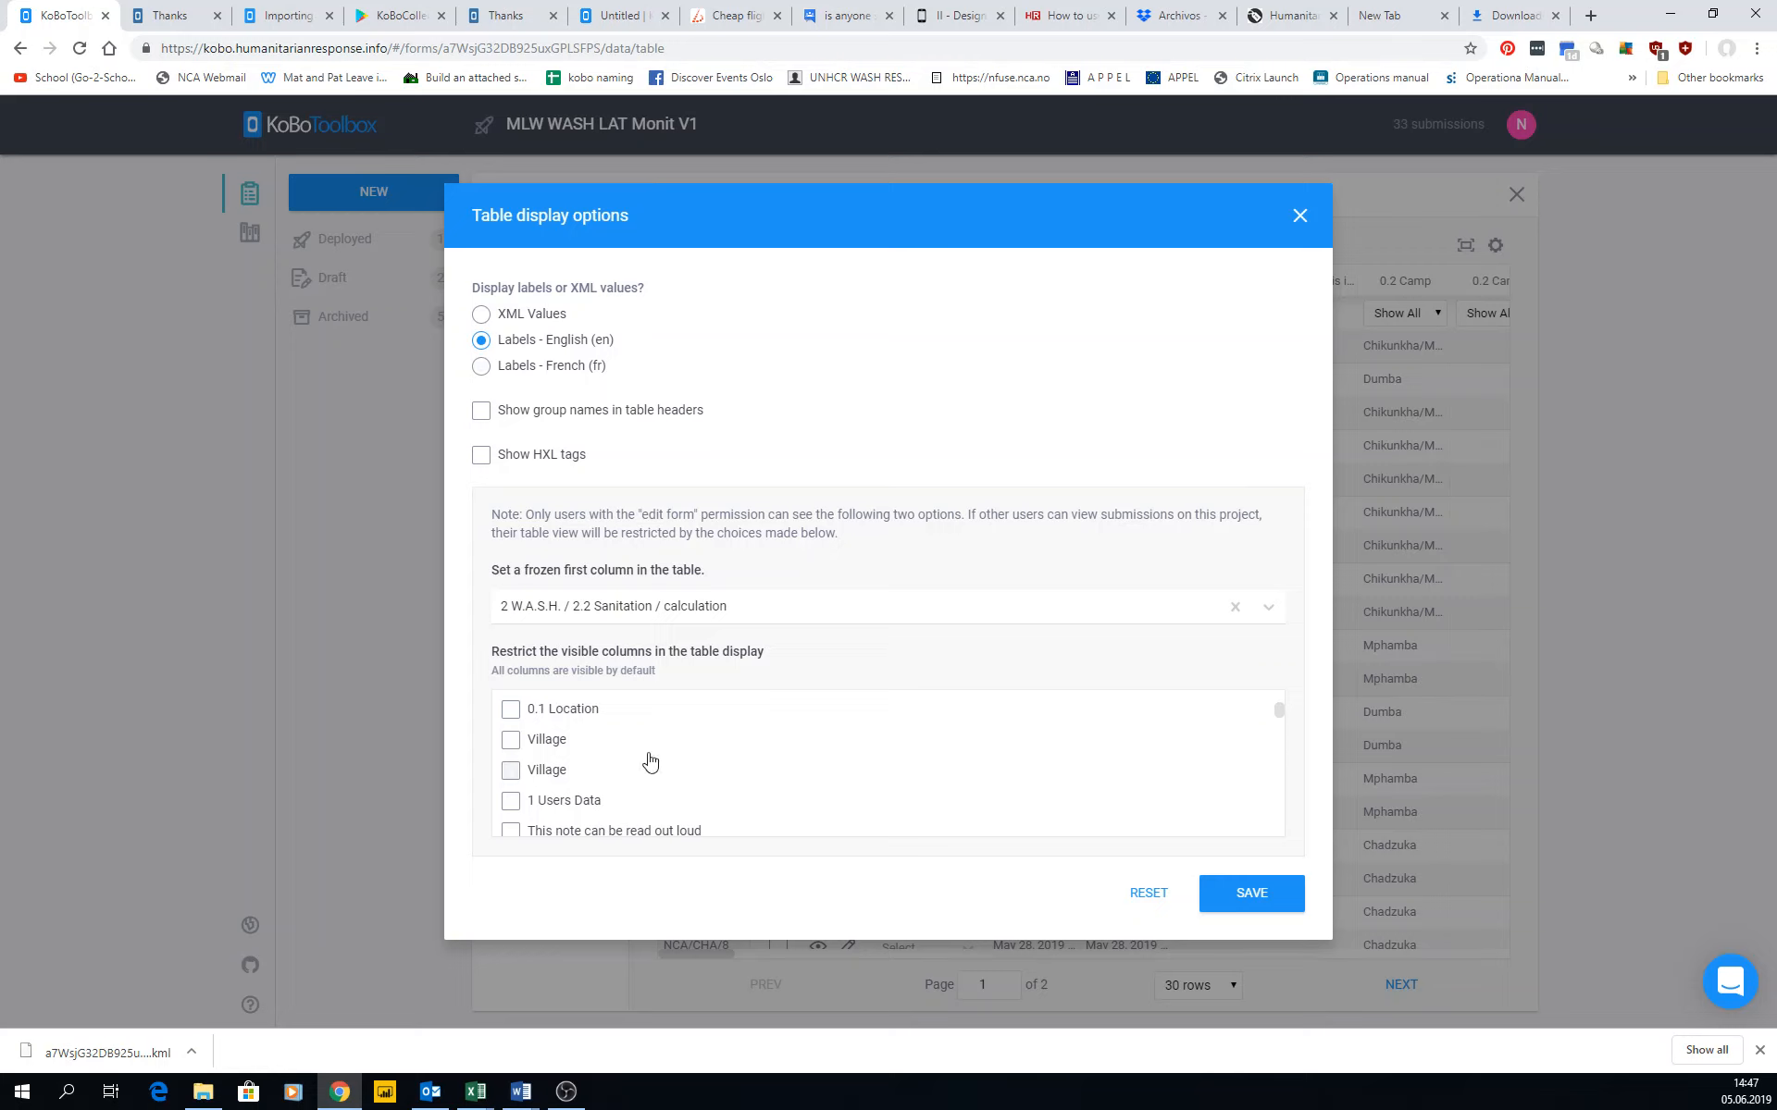
{"action": "scroll", "coordinate": [646, 762], "scroll_direction": "up", "scroll_amount": 2}
{"action": "left_click", "coordinate": [527, 370]}
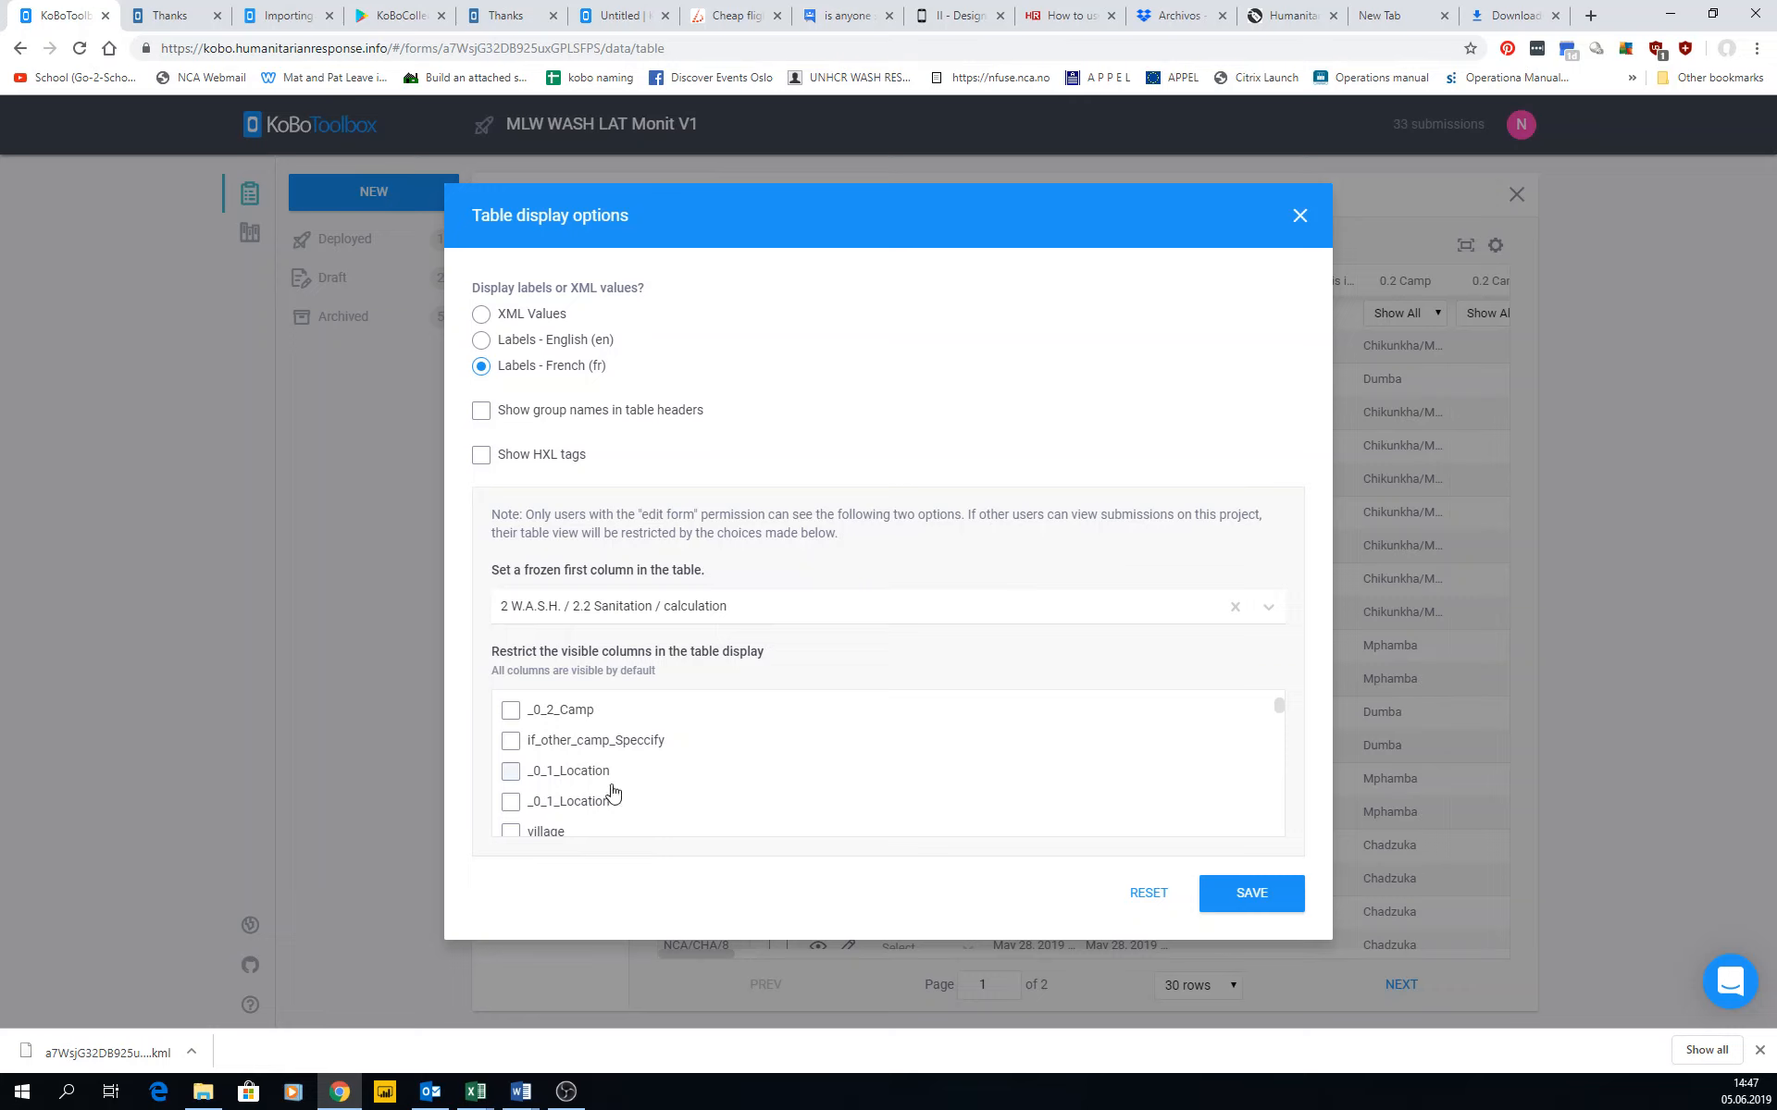
{"action": "scroll", "coordinate": [592, 777], "scroll_direction": "down", "scroll_amount": 5}
{"action": "scroll", "coordinate": [569, 763], "scroll_direction": "up", "scroll_amount": 8}
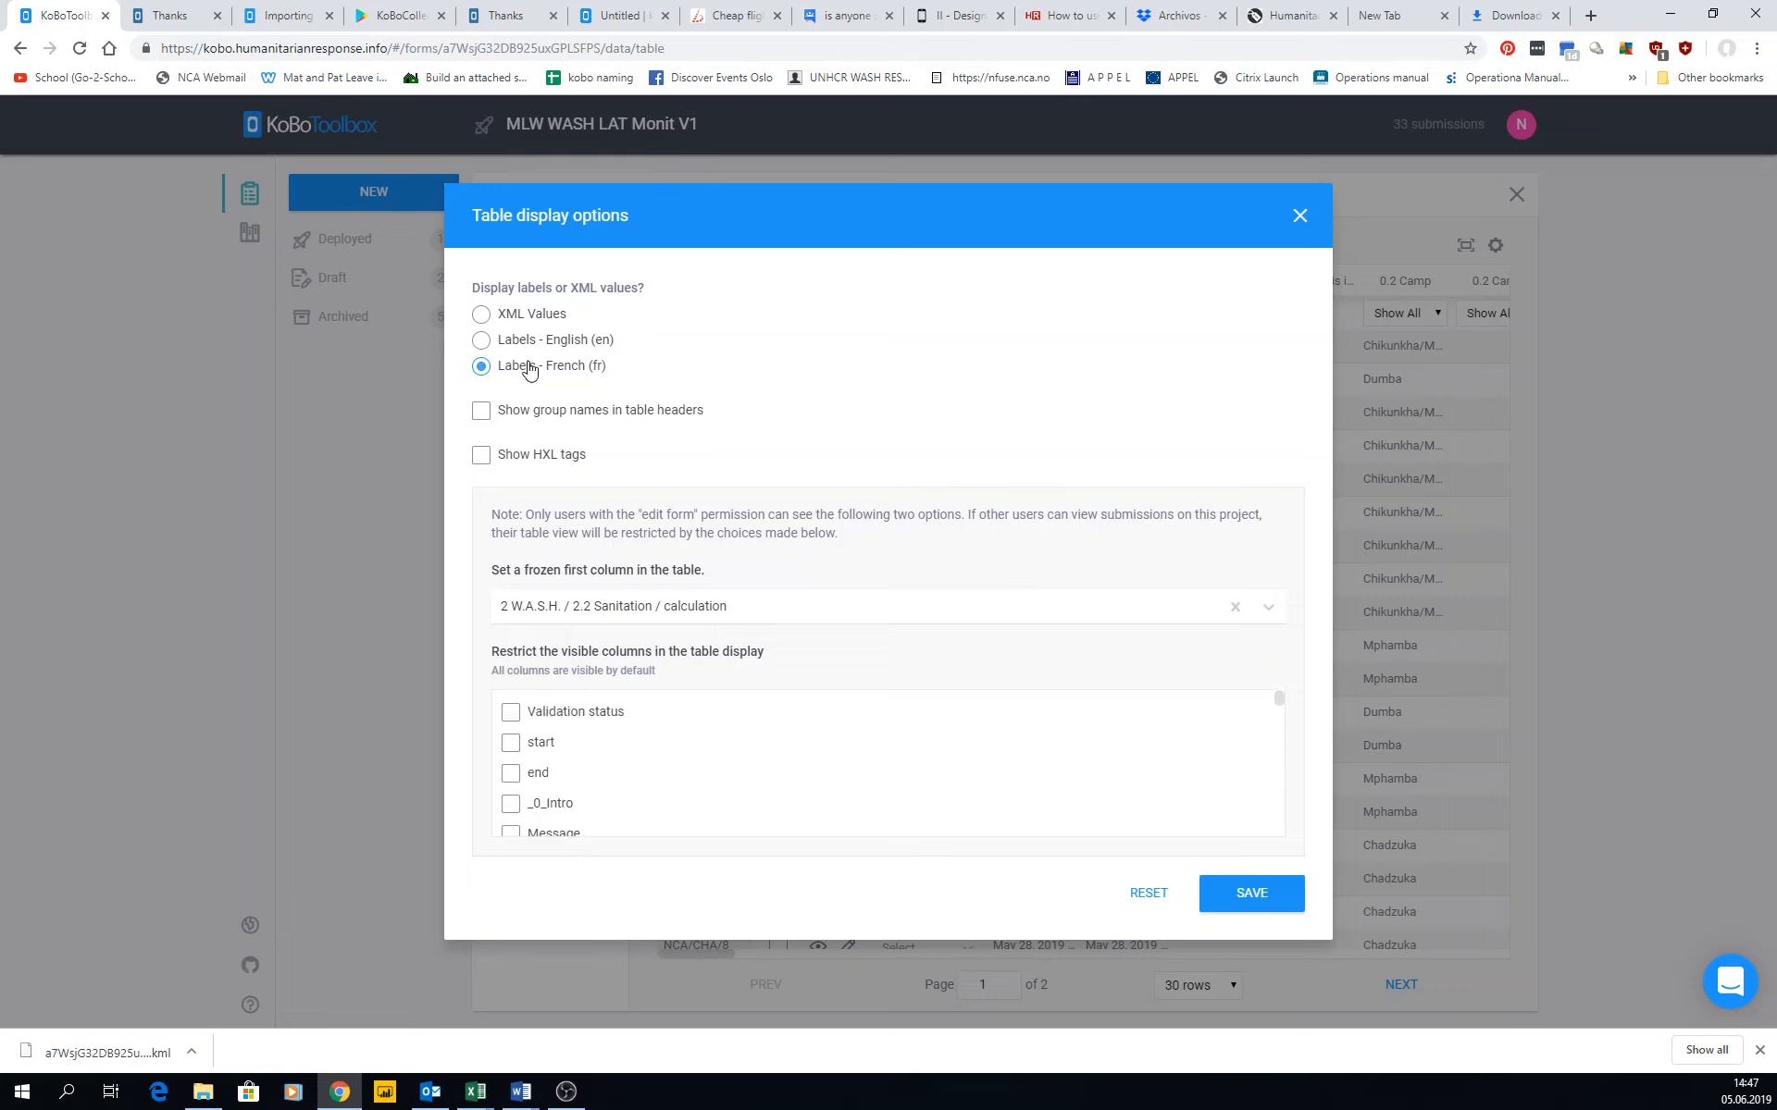
{"action": "left_click", "coordinate": [526, 343]}
Try showing group names in the table headers, and turn that option off again.
{"action": "left_click", "coordinate": [483, 410]}
{"action": "scroll", "coordinate": [600, 732], "scroll_direction": "down", "scroll_amount": 5}
{"action": "scroll", "coordinate": [583, 722], "scroll_direction": "up", "scroll_amount": 5}
{"action": "left_click", "coordinate": [482, 410]}
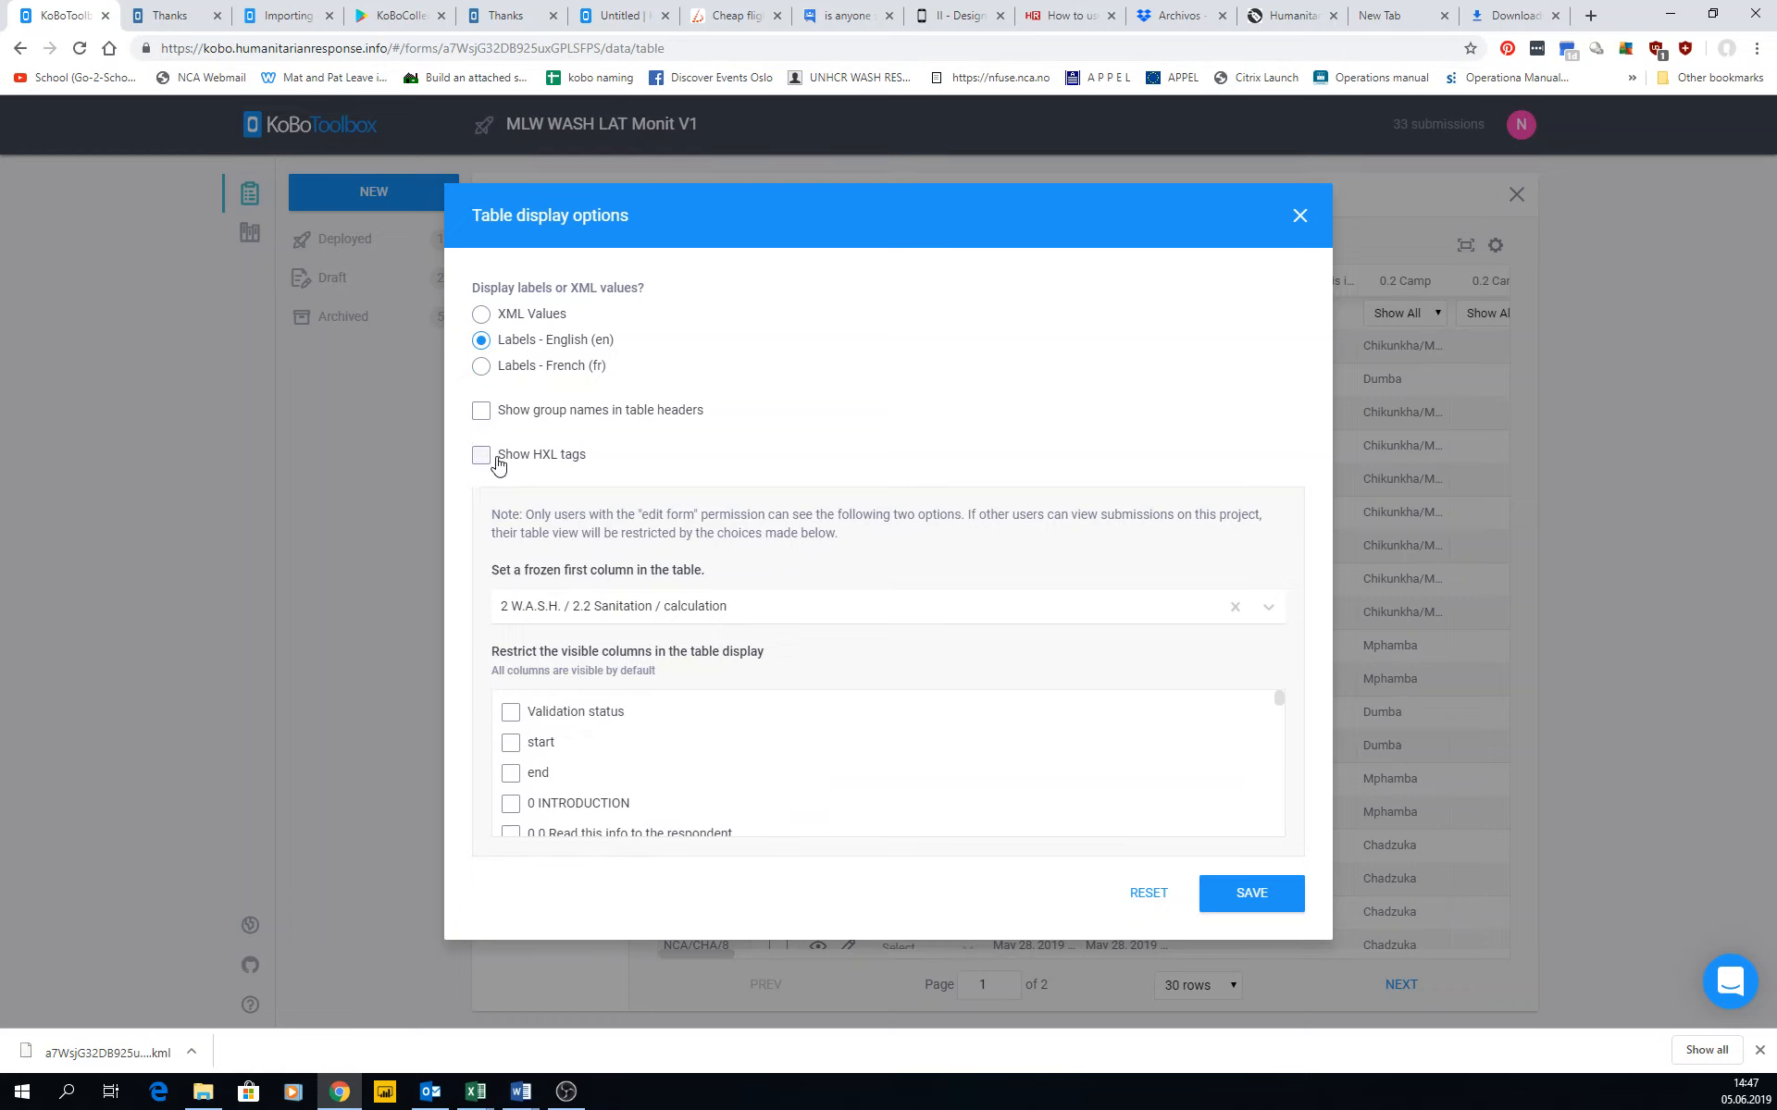
Enable HXL tags, restrict the visible table columns to 0.2 Camp, 0.1 Location and Village, and save the display options.
{"action": "left_click", "coordinate": [482, 457]}
{"action": "scroll", "coordinate": [528, 748], "scroll_direction": "down", "scroll_amount": 3}
{"action": "left_click", "coordinate": [510, 710]}
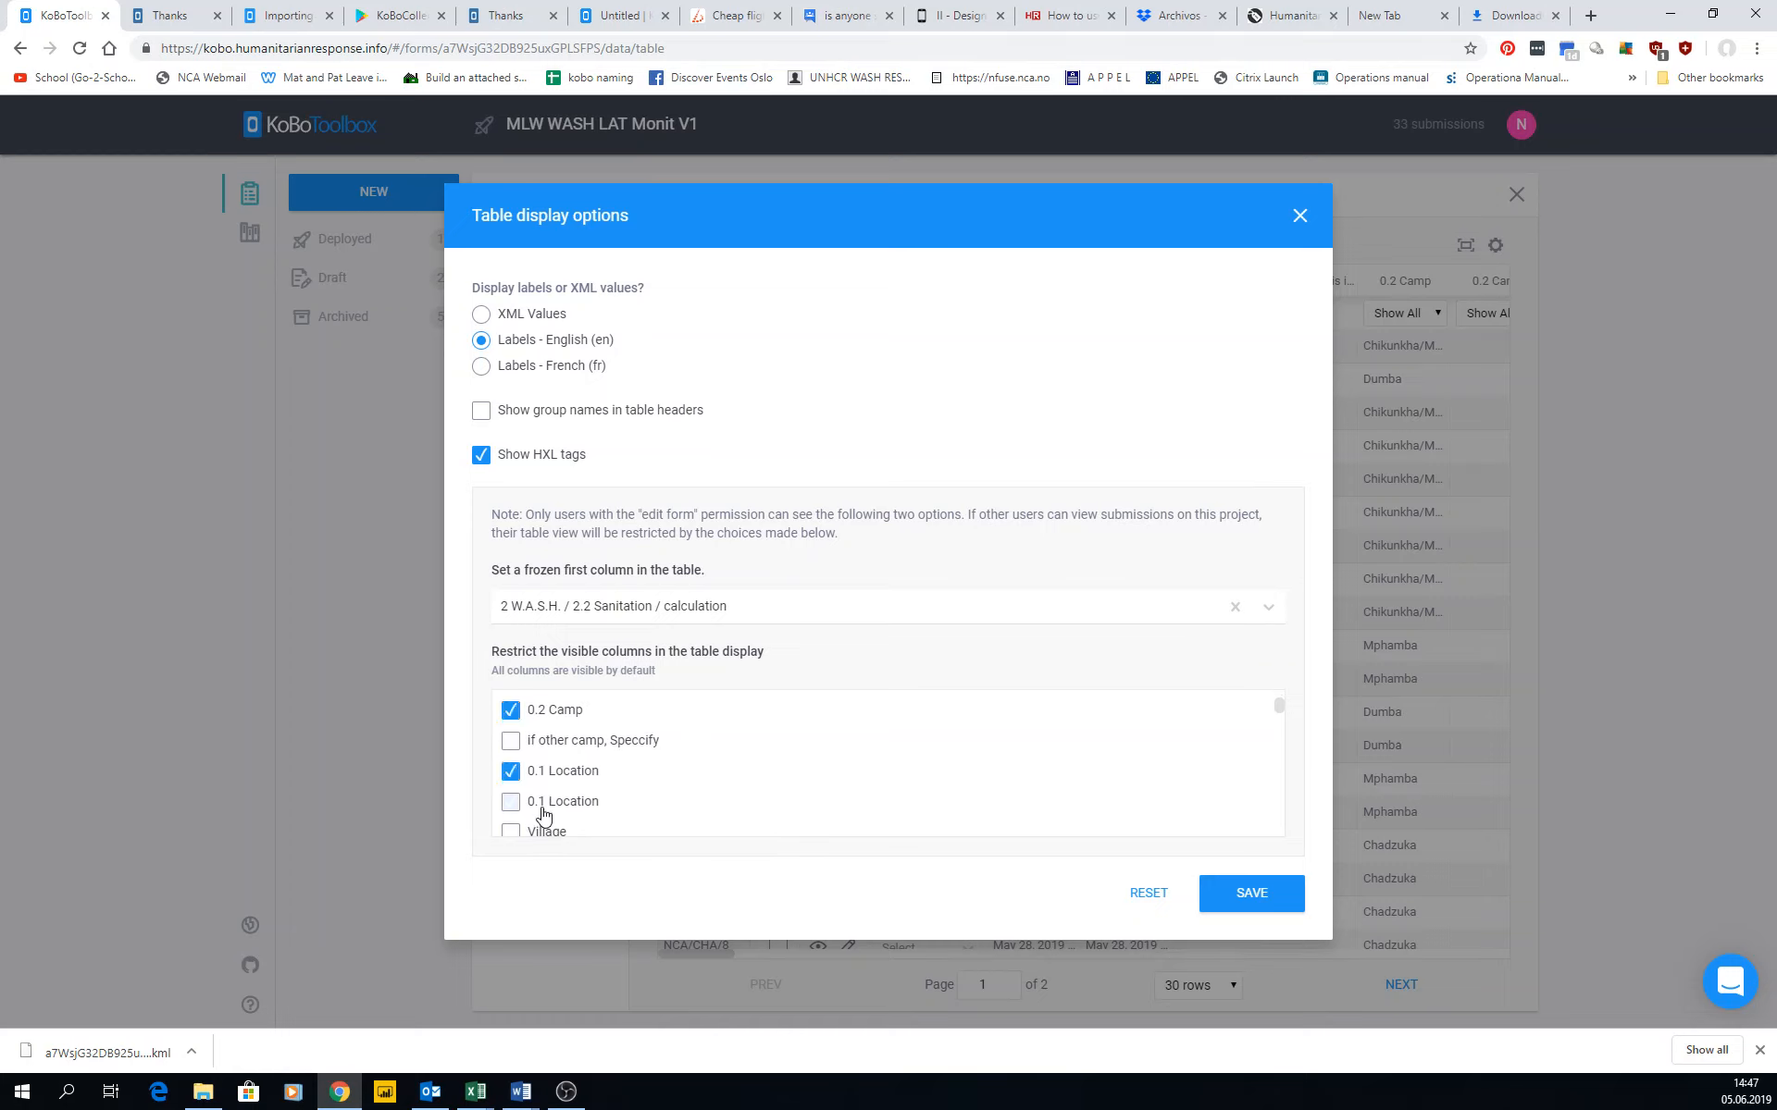
{"action": "scroll", "coordinate": [541, 813], "scroll_direction": "down", "scroll_amount": 1}
{"action": "left_click", "coordinate": [511, 739]}
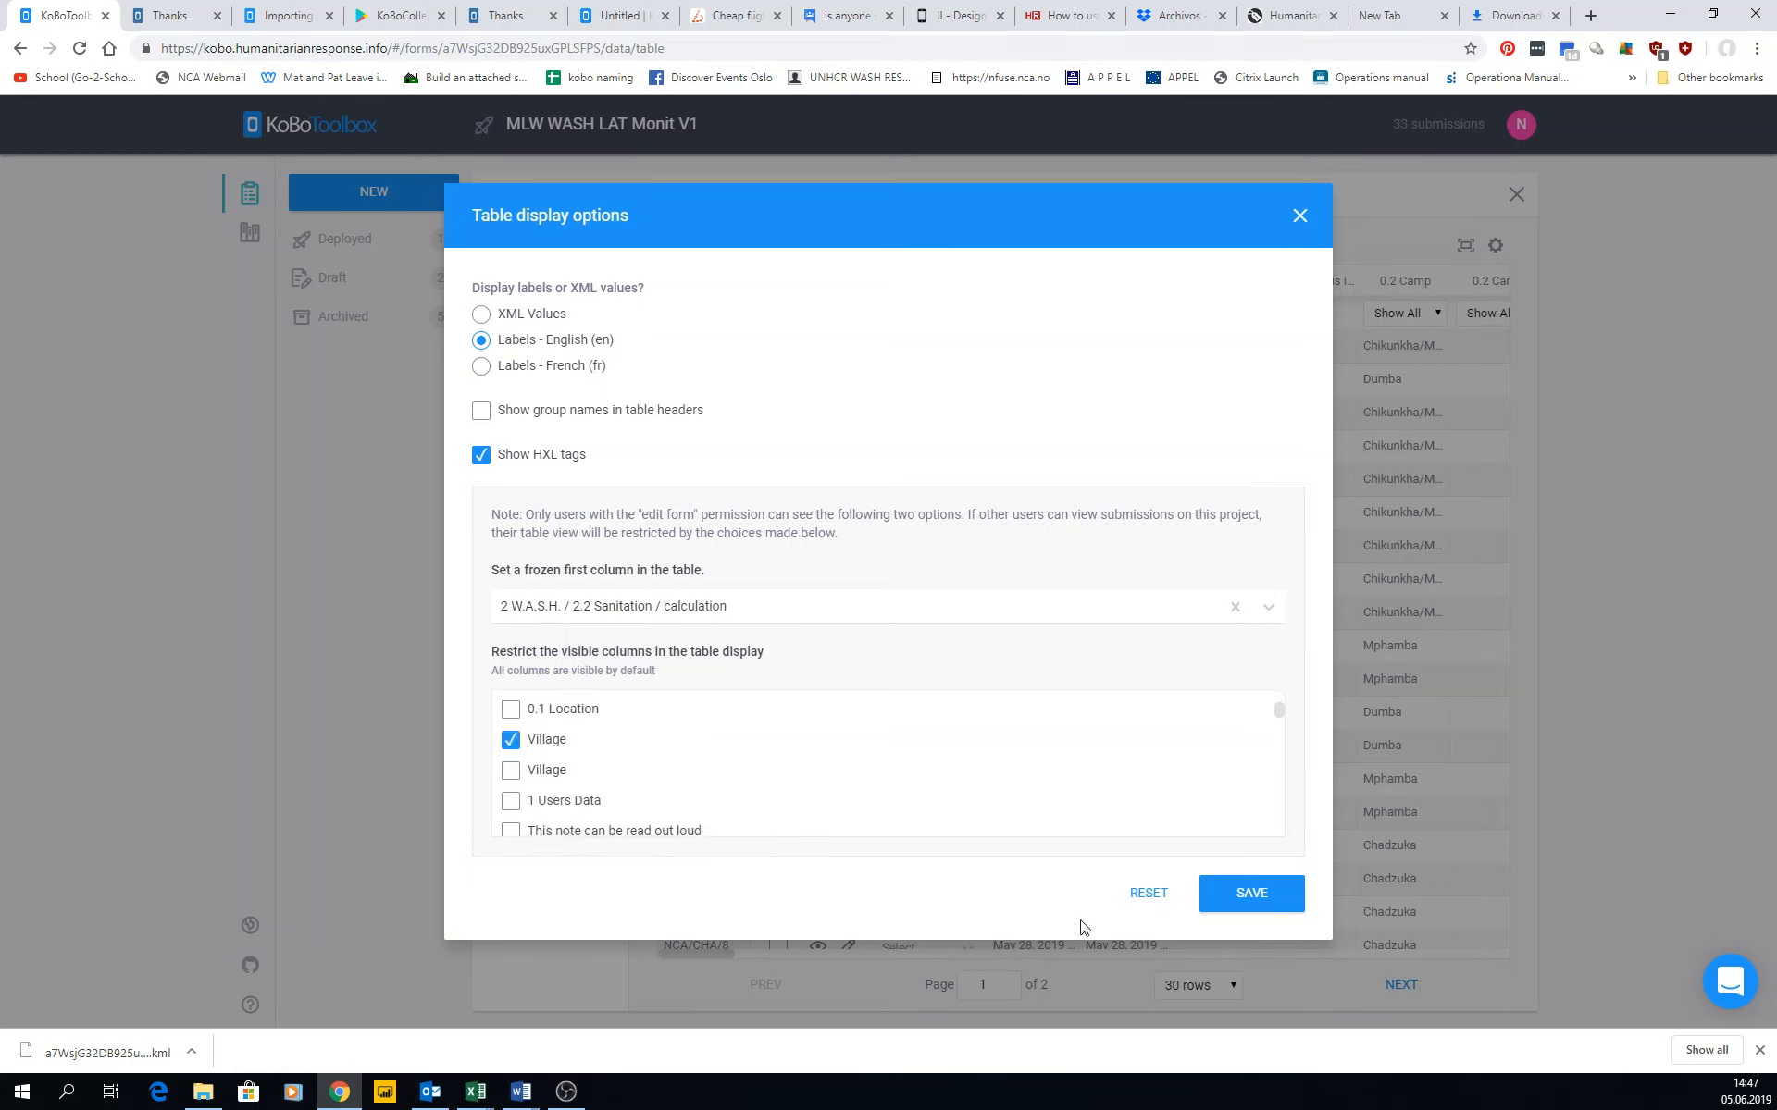
{"action": "left_click", "coordinate": [1239, 893]}
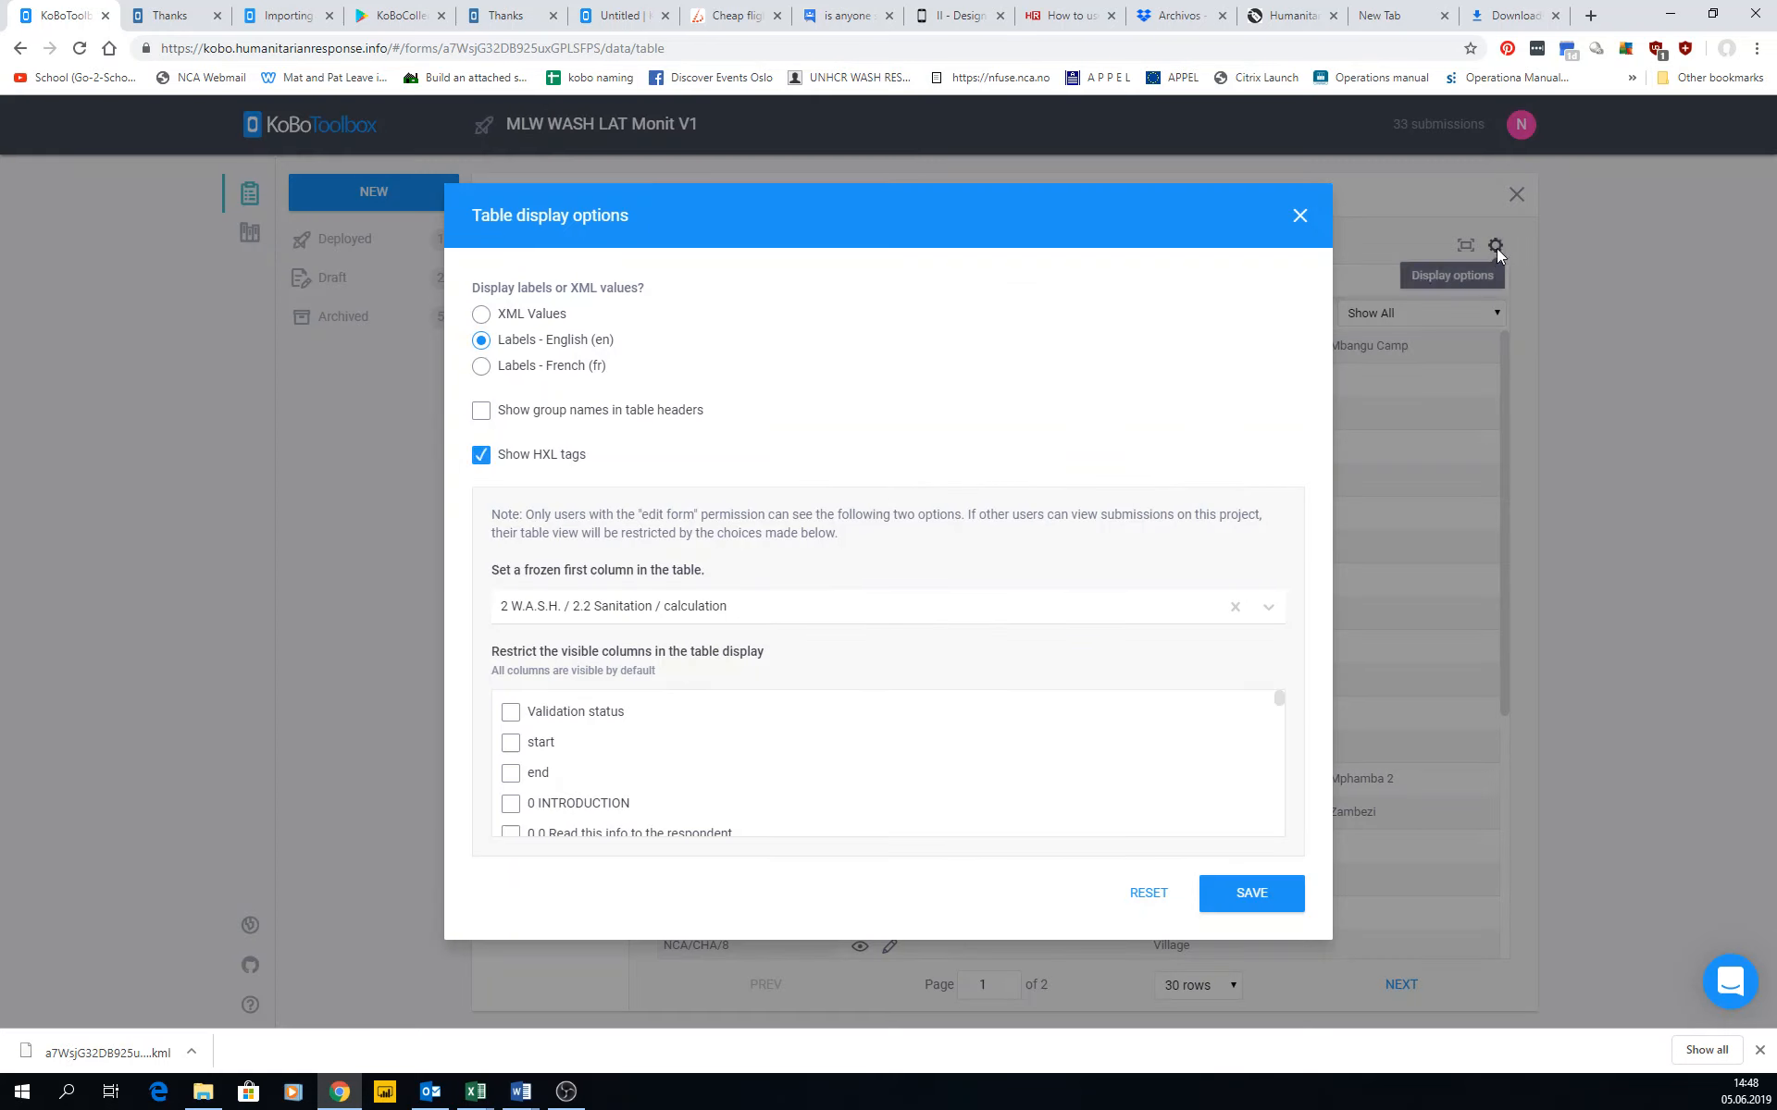
Deselect 0.1 Location, Village and 0.2 Camp as visible columns, save, and narrow the frozen calculation column.
{"action": "left_click", "coordinate": [1495, 246]}
{"action": "scroll", "coordinate": [571, 774], "scroll_direction": "down", "scroll_amount": 5}
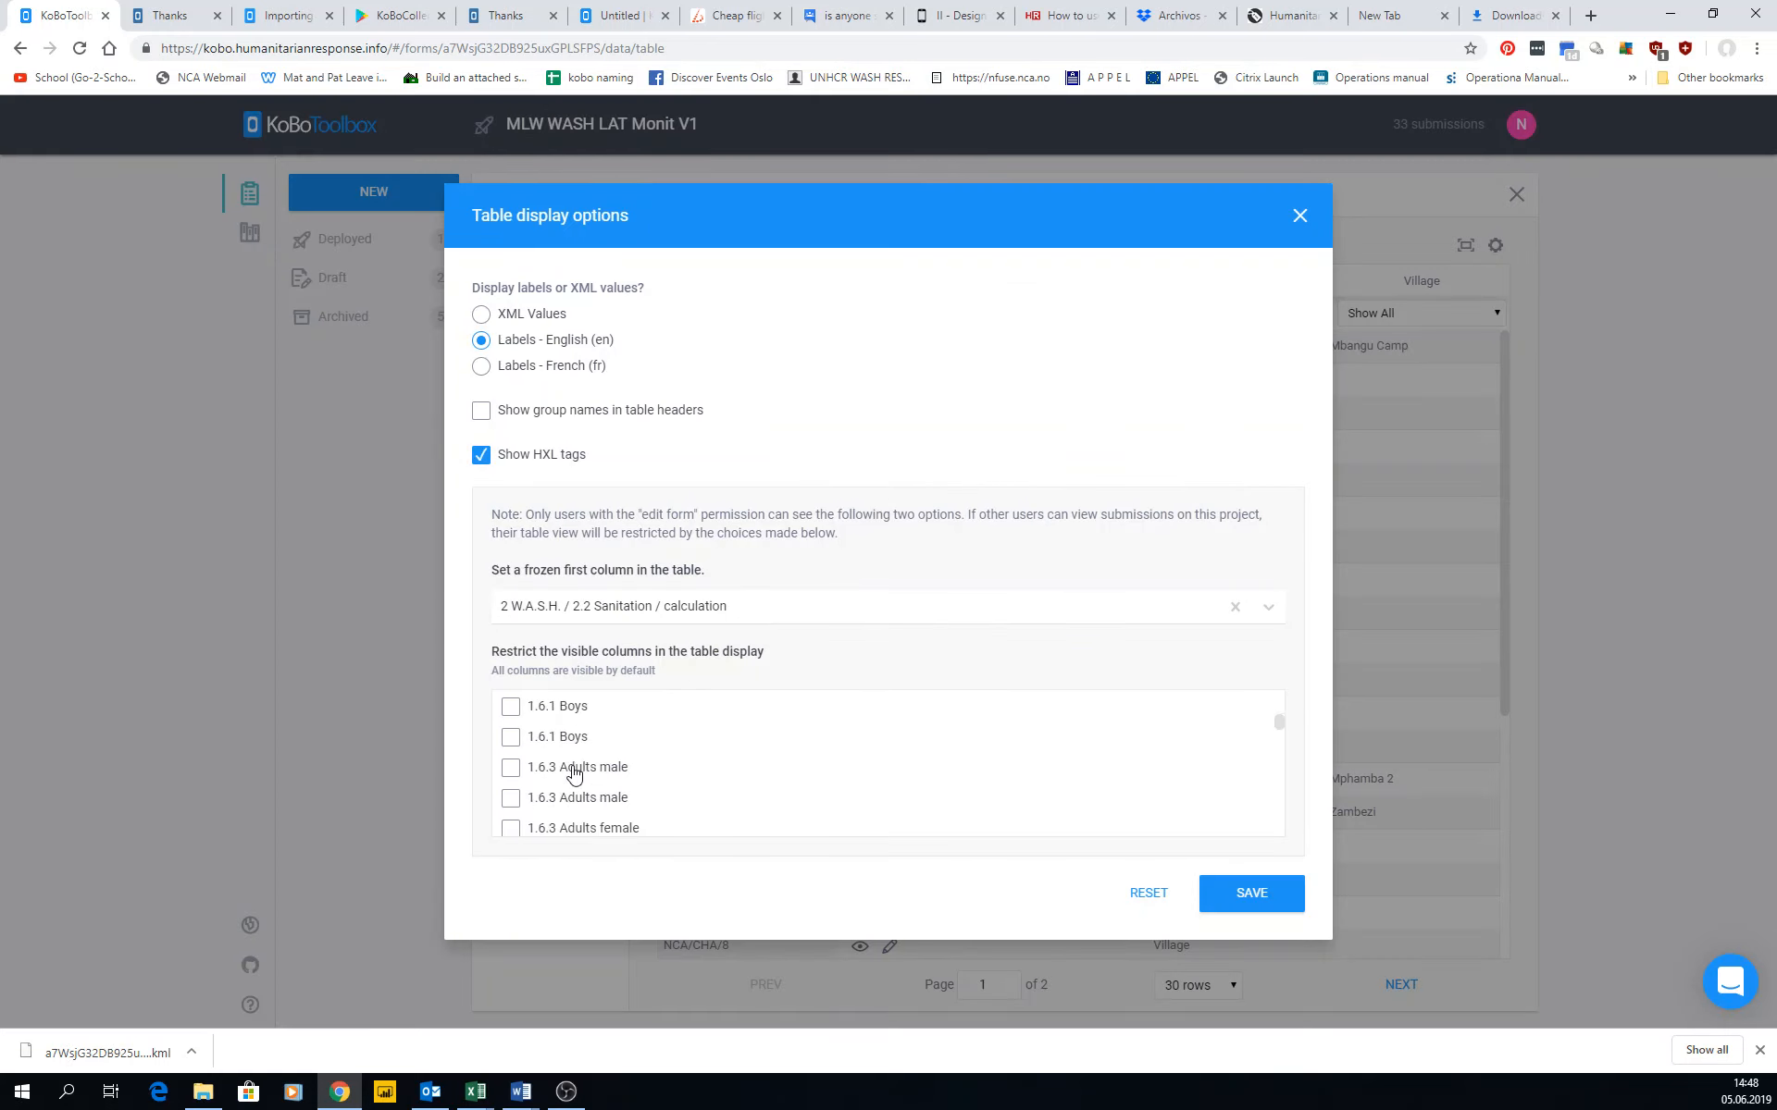
{"action": "scroll", "coordinate": [555, 775], "scroll_direction": "up", "scroll_amount": 1}
{"action": "left_click", "coordinate": [510, 772]}
{"action": "left_click", "coordinate": [510, 832]}
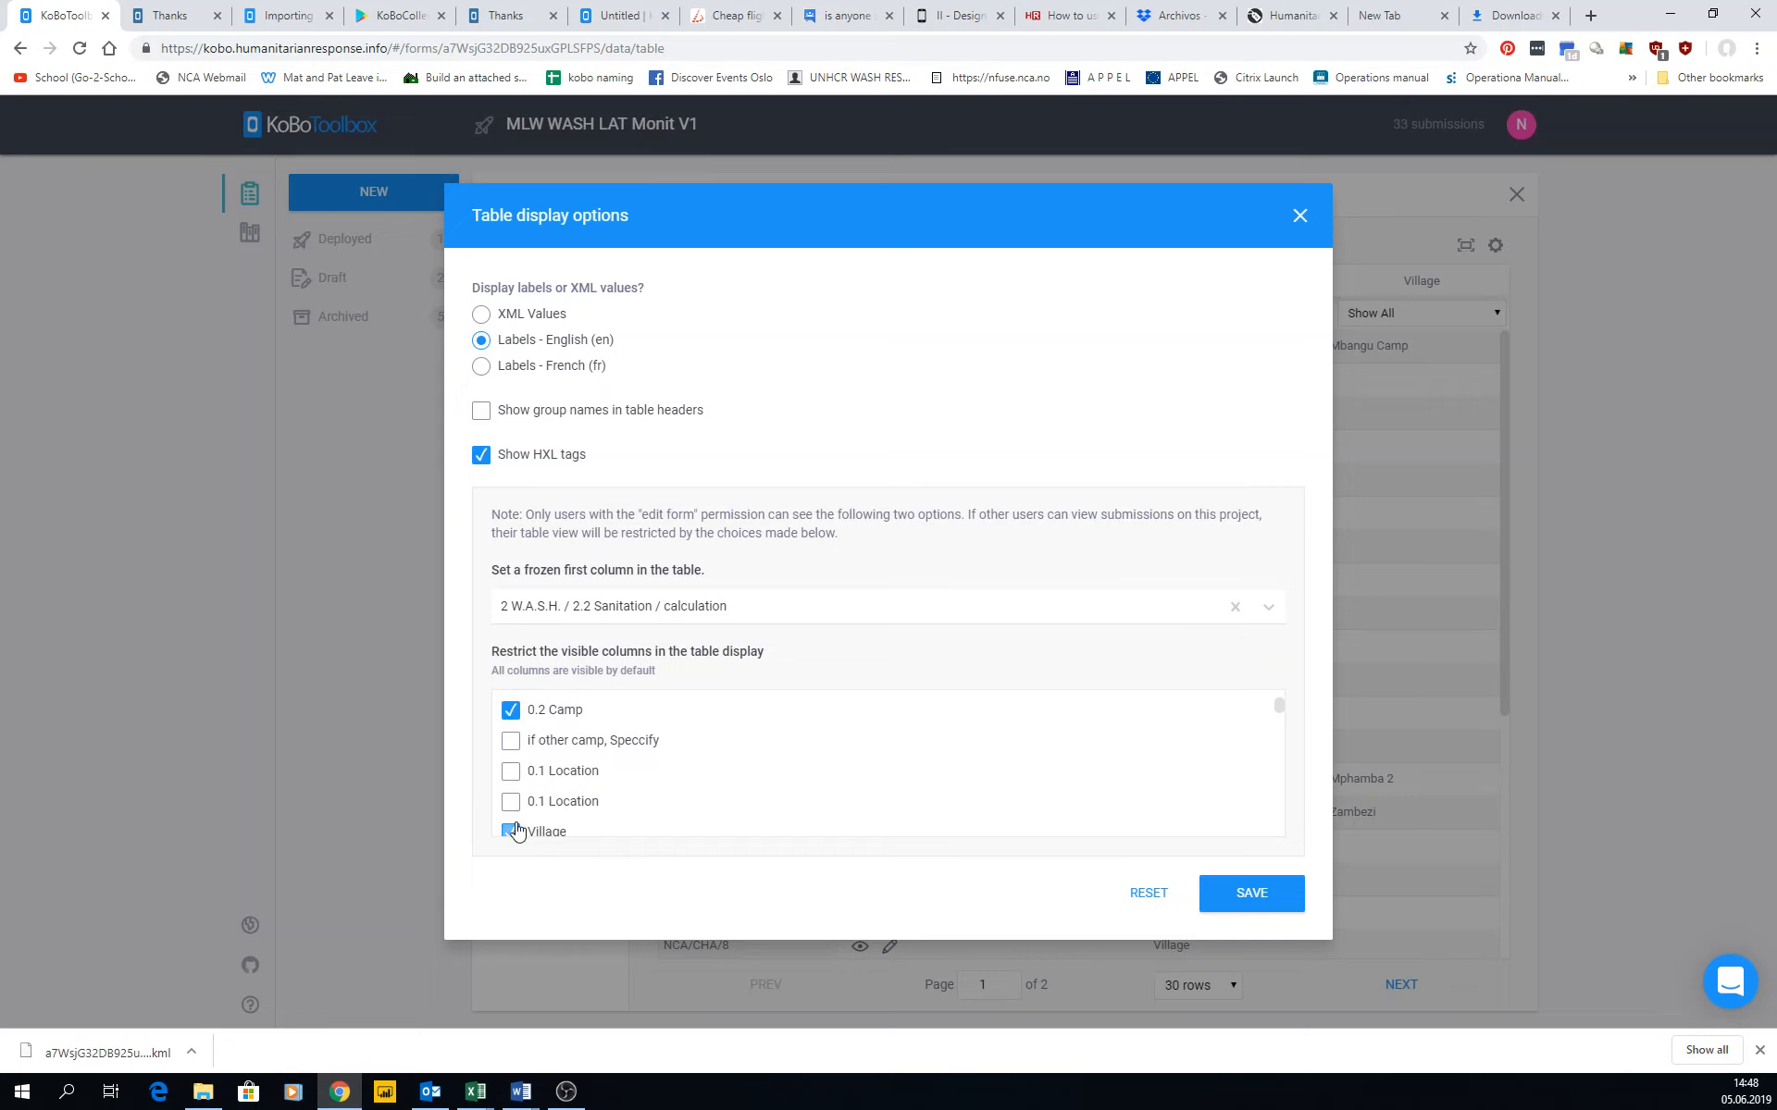
{"action": "left_click", "coordinate": [510, 705]}
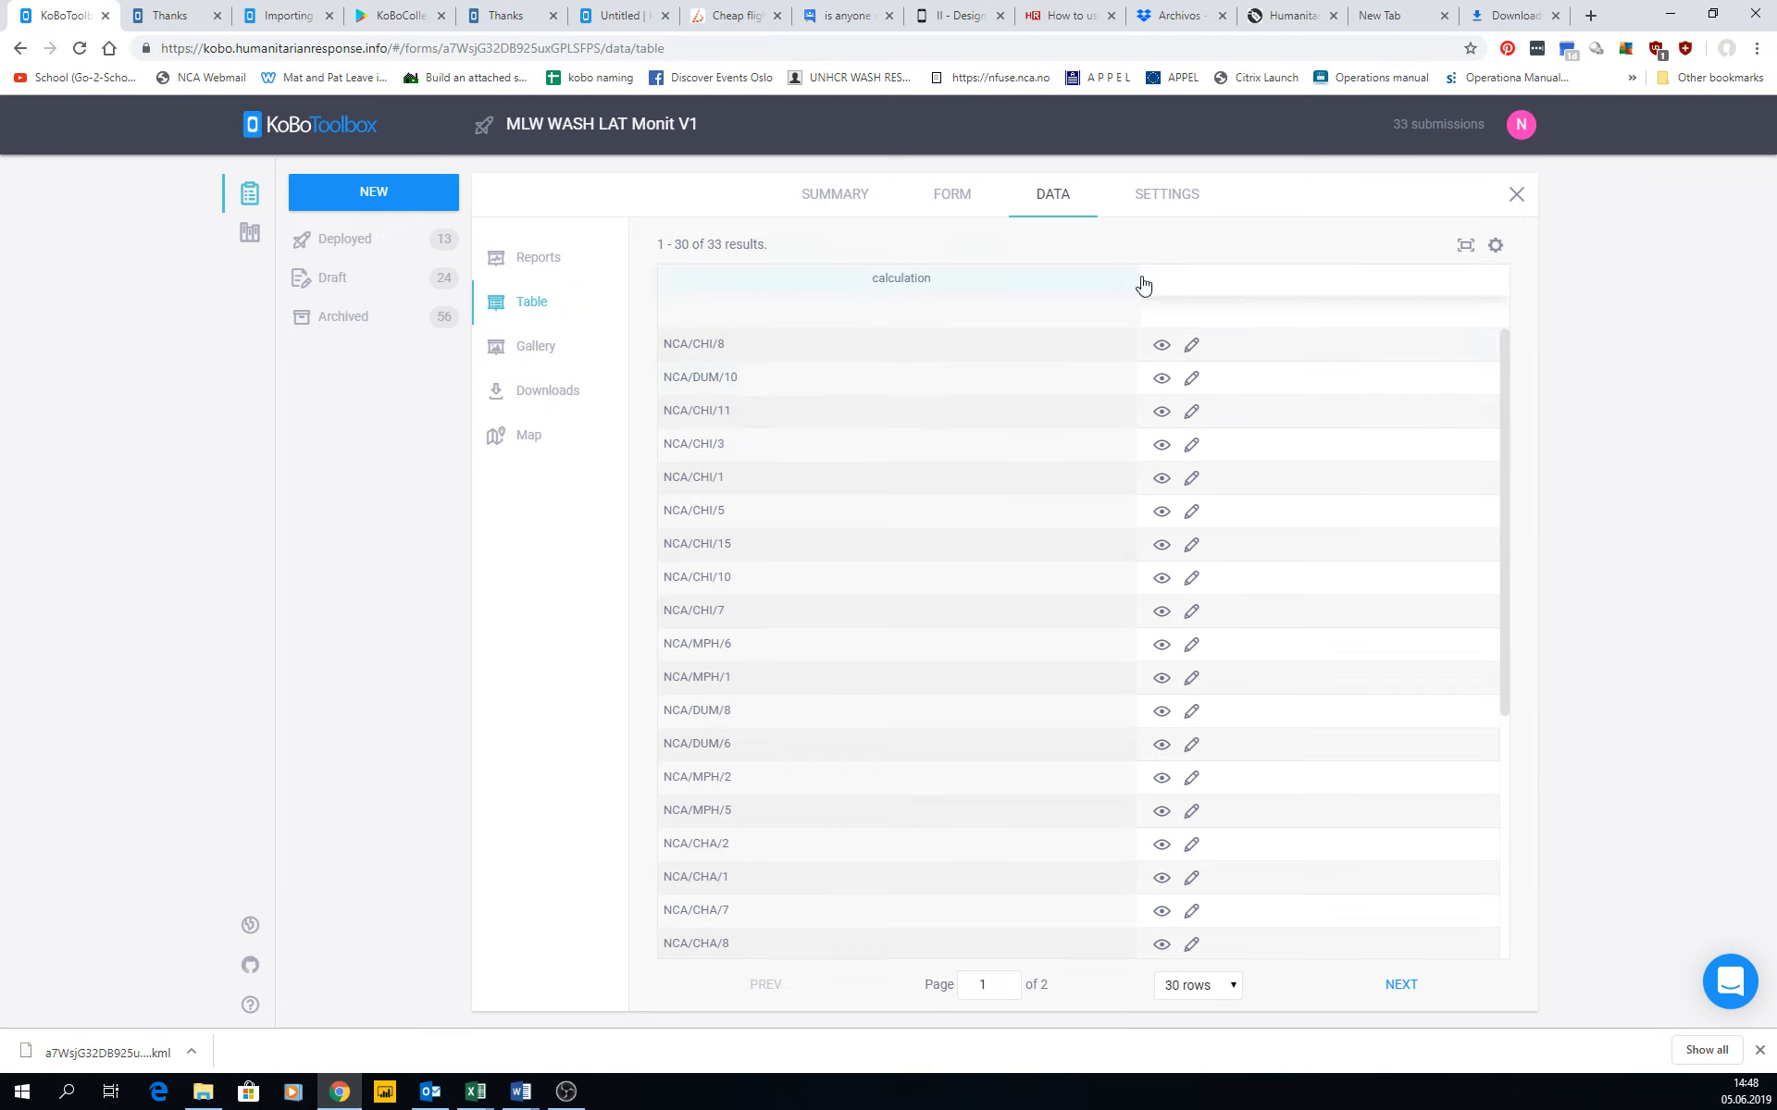
{"action": "left_click_drag", "start_coordinate": [1141, 285], "coordinate": [792, 294]}
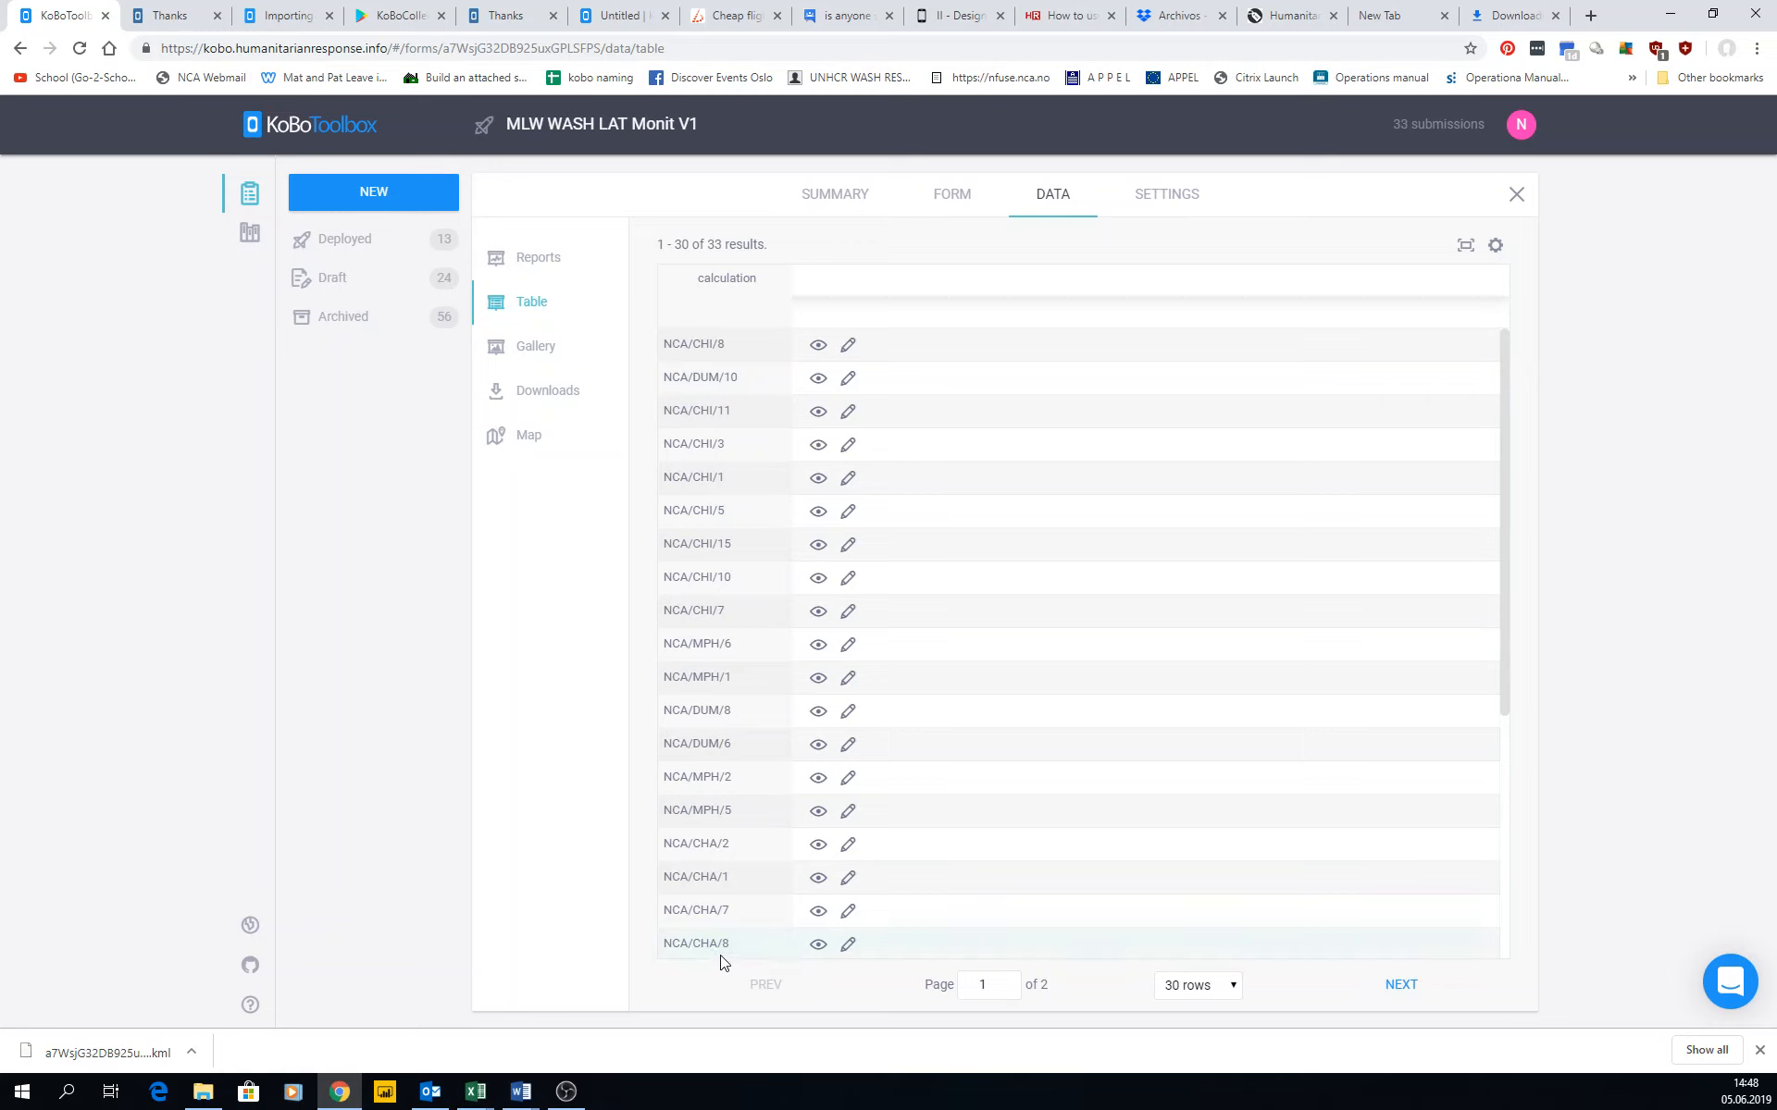
{"action": "left_click_drag", "start_coordinate": [804, 962], "coordinate": [721, 966]}
Clear the remaining selection in the visible columns list and save the display options to show all columns.
{"action": "left_click", "coordinate": [1496, 245]}
{"action": "scroll", "coordinate": [625, 744], "scroll_direction": "down", "scroll_amount": 10}
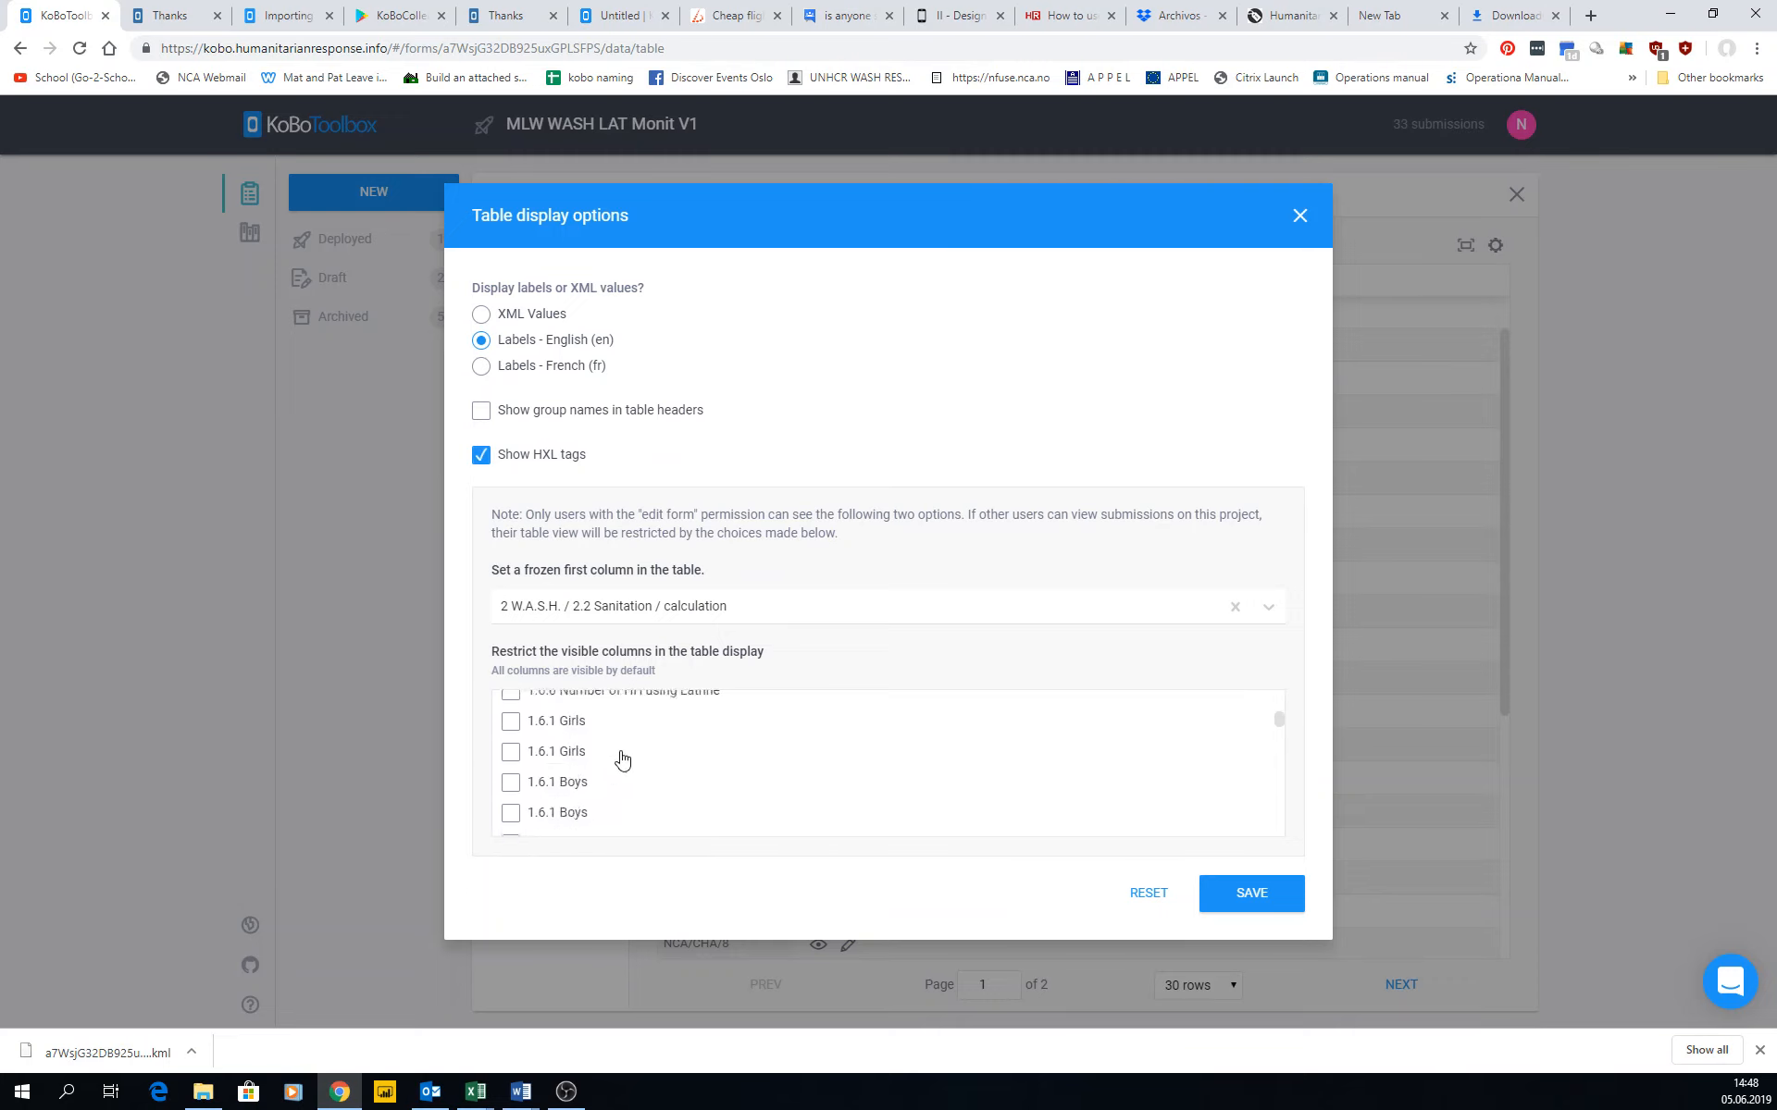
{"action": "scroll", "coordinate": [620, 759], "scroll_direction": "up", "scroll_amount": 2}
{"action": "left_click", "coordinate": [509, 767]}
{"action": "scroll", "coordinate": [650, 783], "scroll_direction": "down", "scroll_amount": 6}
{"action": "scroll", "coordinate": [648, 780], "scroll_direction": "down", "scroll_amount": 10}
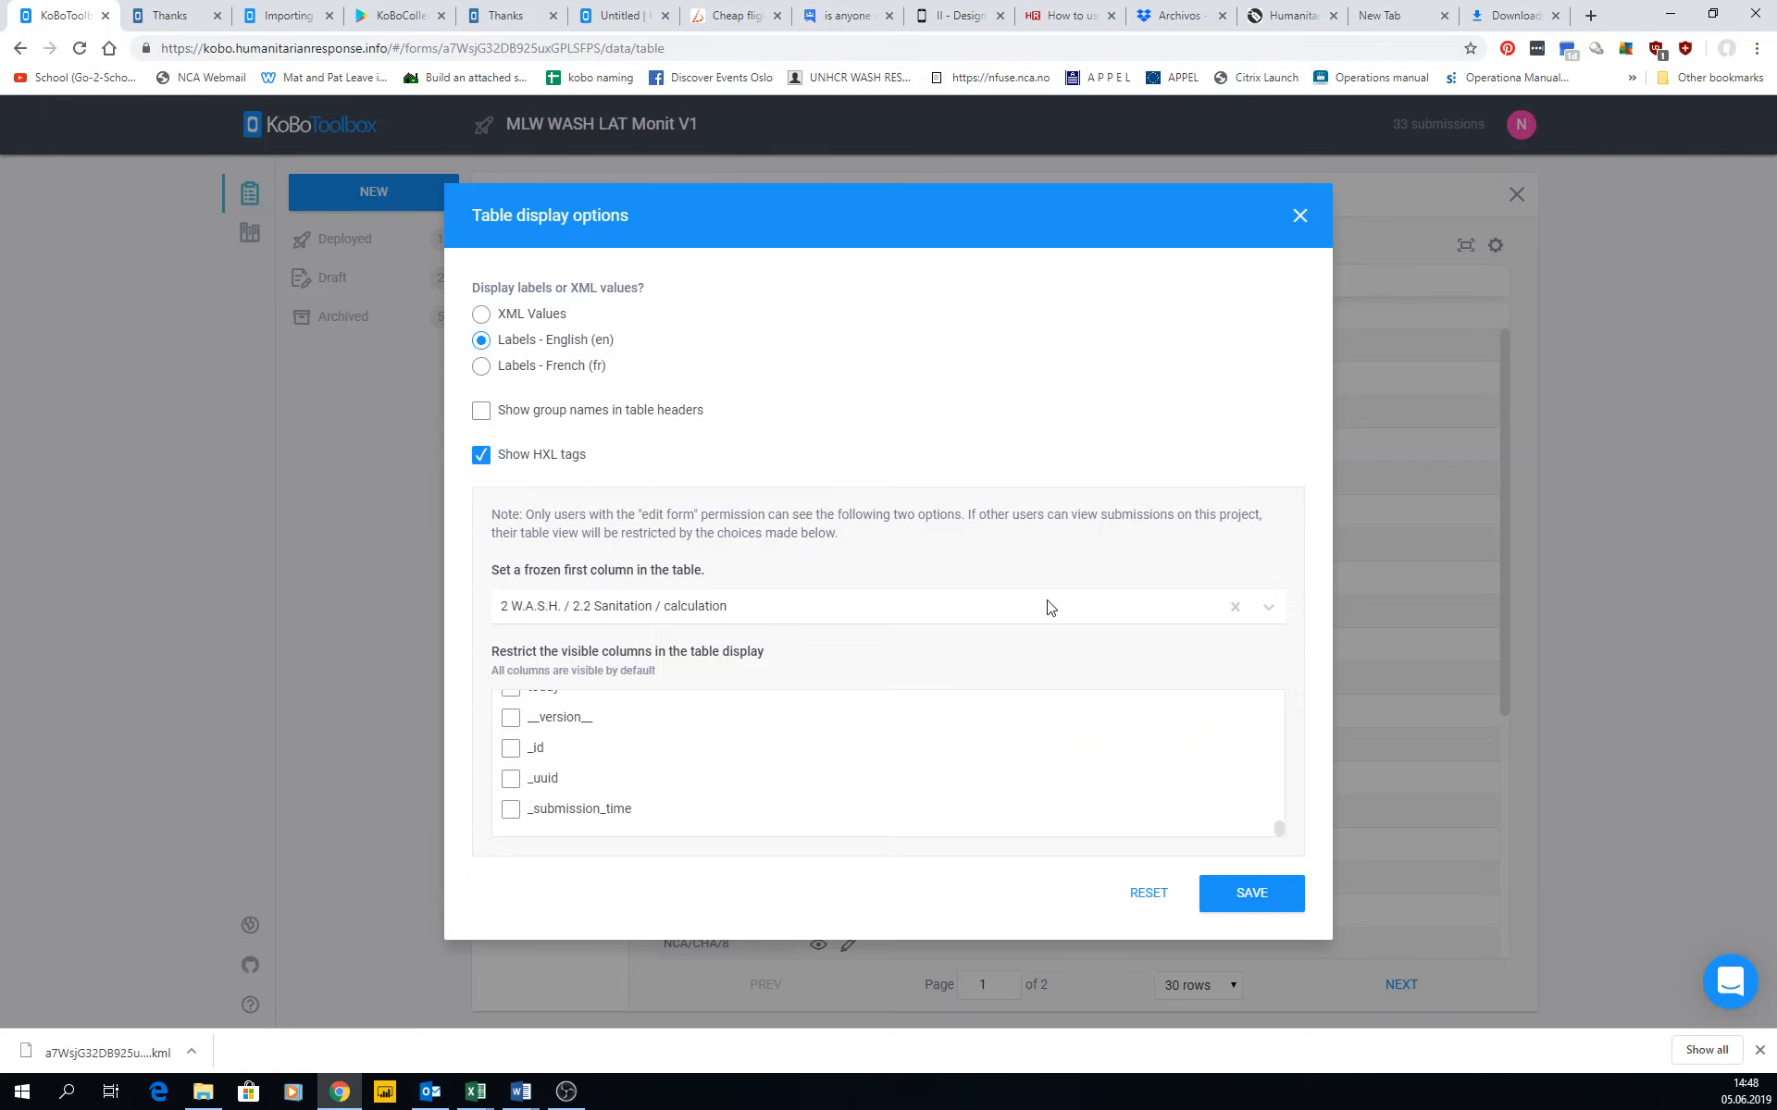
{"action": "left_click", "coordinate": [1266, 902]}
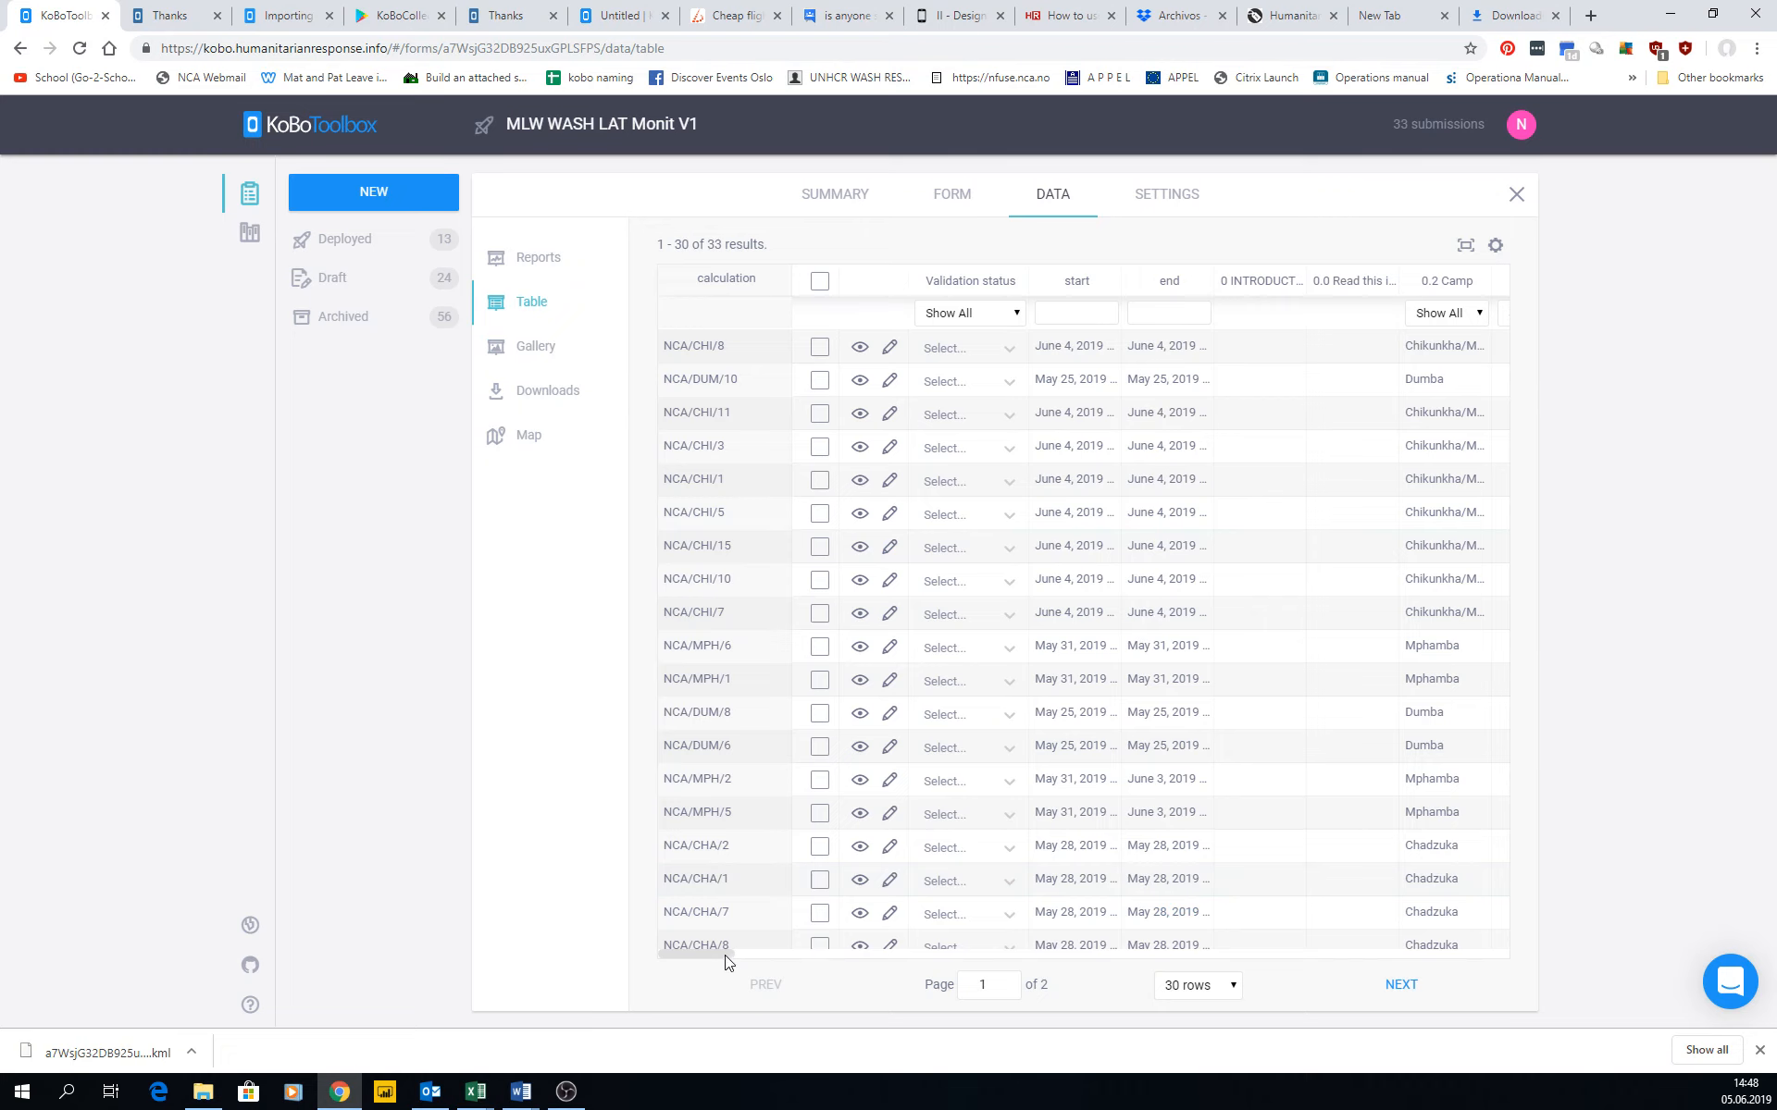
Look through the user count columns of the table, and open submission NCA/CHI/5 for editing.
{"action": "left_click_drag", "start_coordinate": [725, 963], "coordinate": [875, 964]}
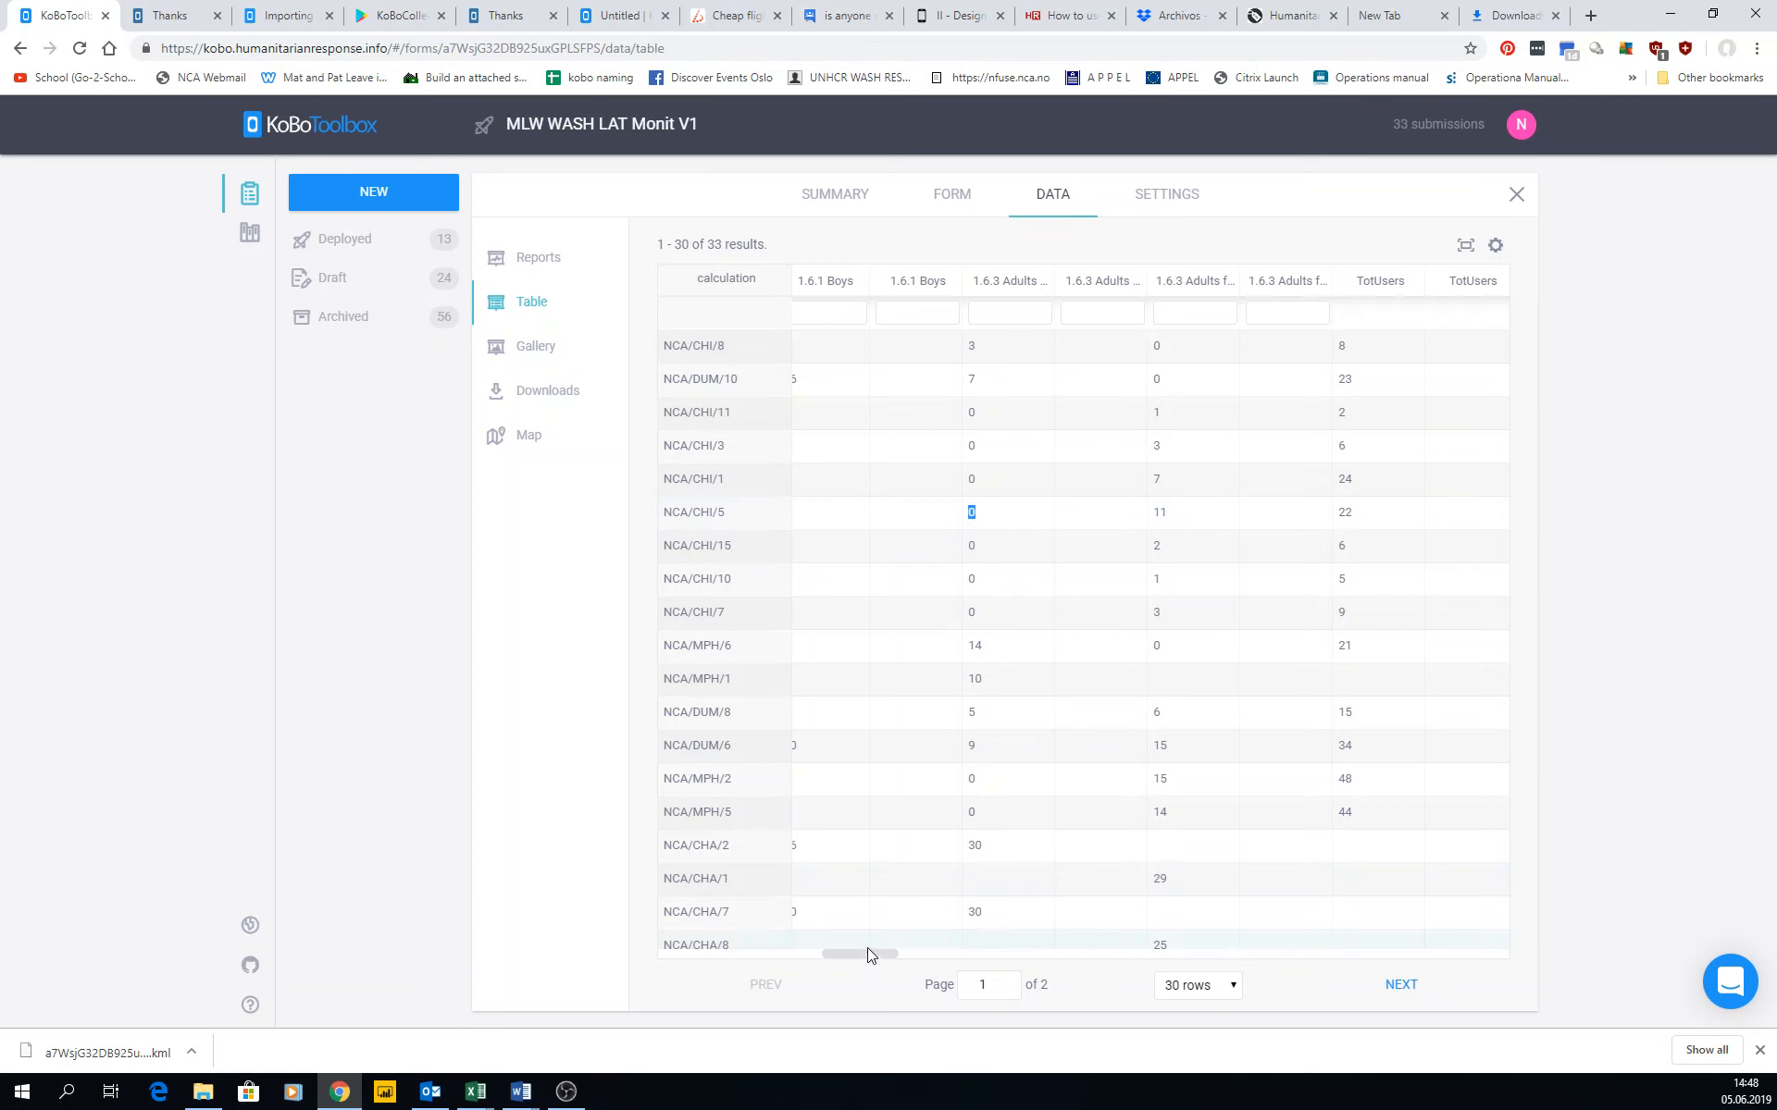
{"action": "left_click_drag", "start_coordinate": [862, 960], "coordinate": [666, 955]}
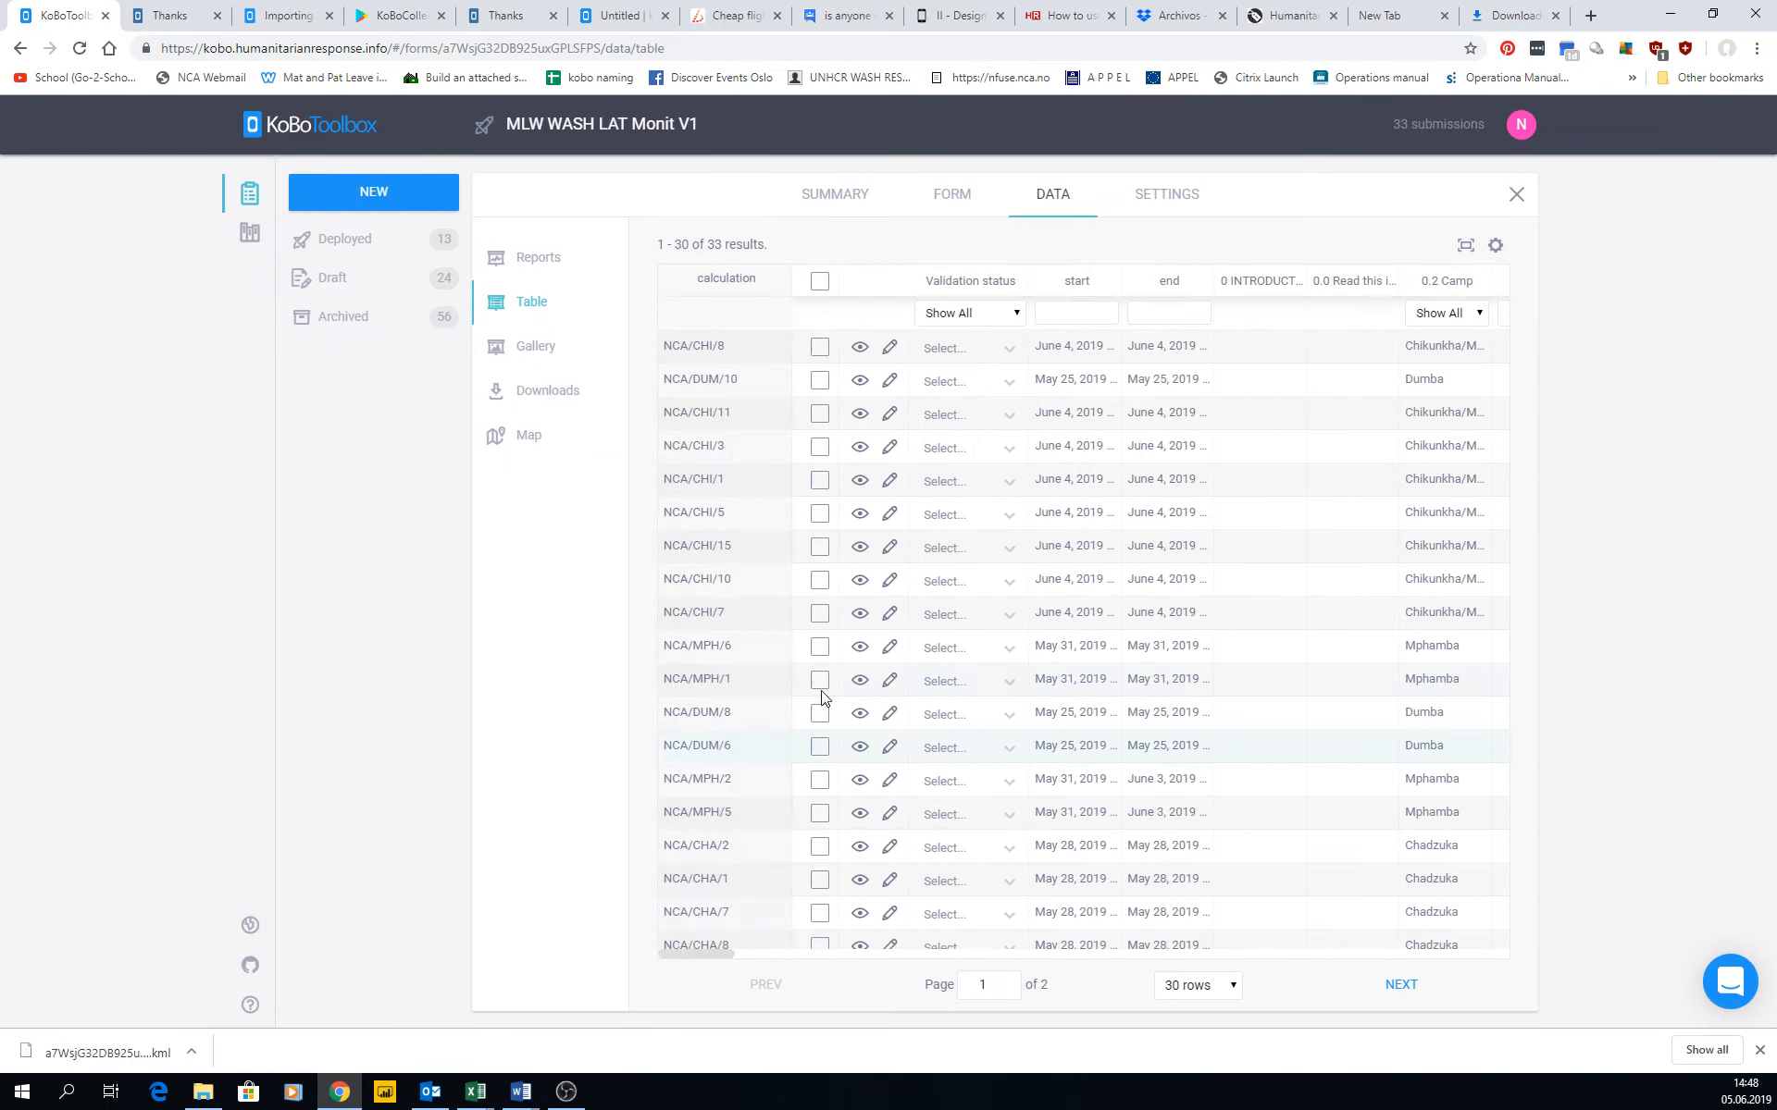
{"action": "left_click", "coordinate": [865, 544]}
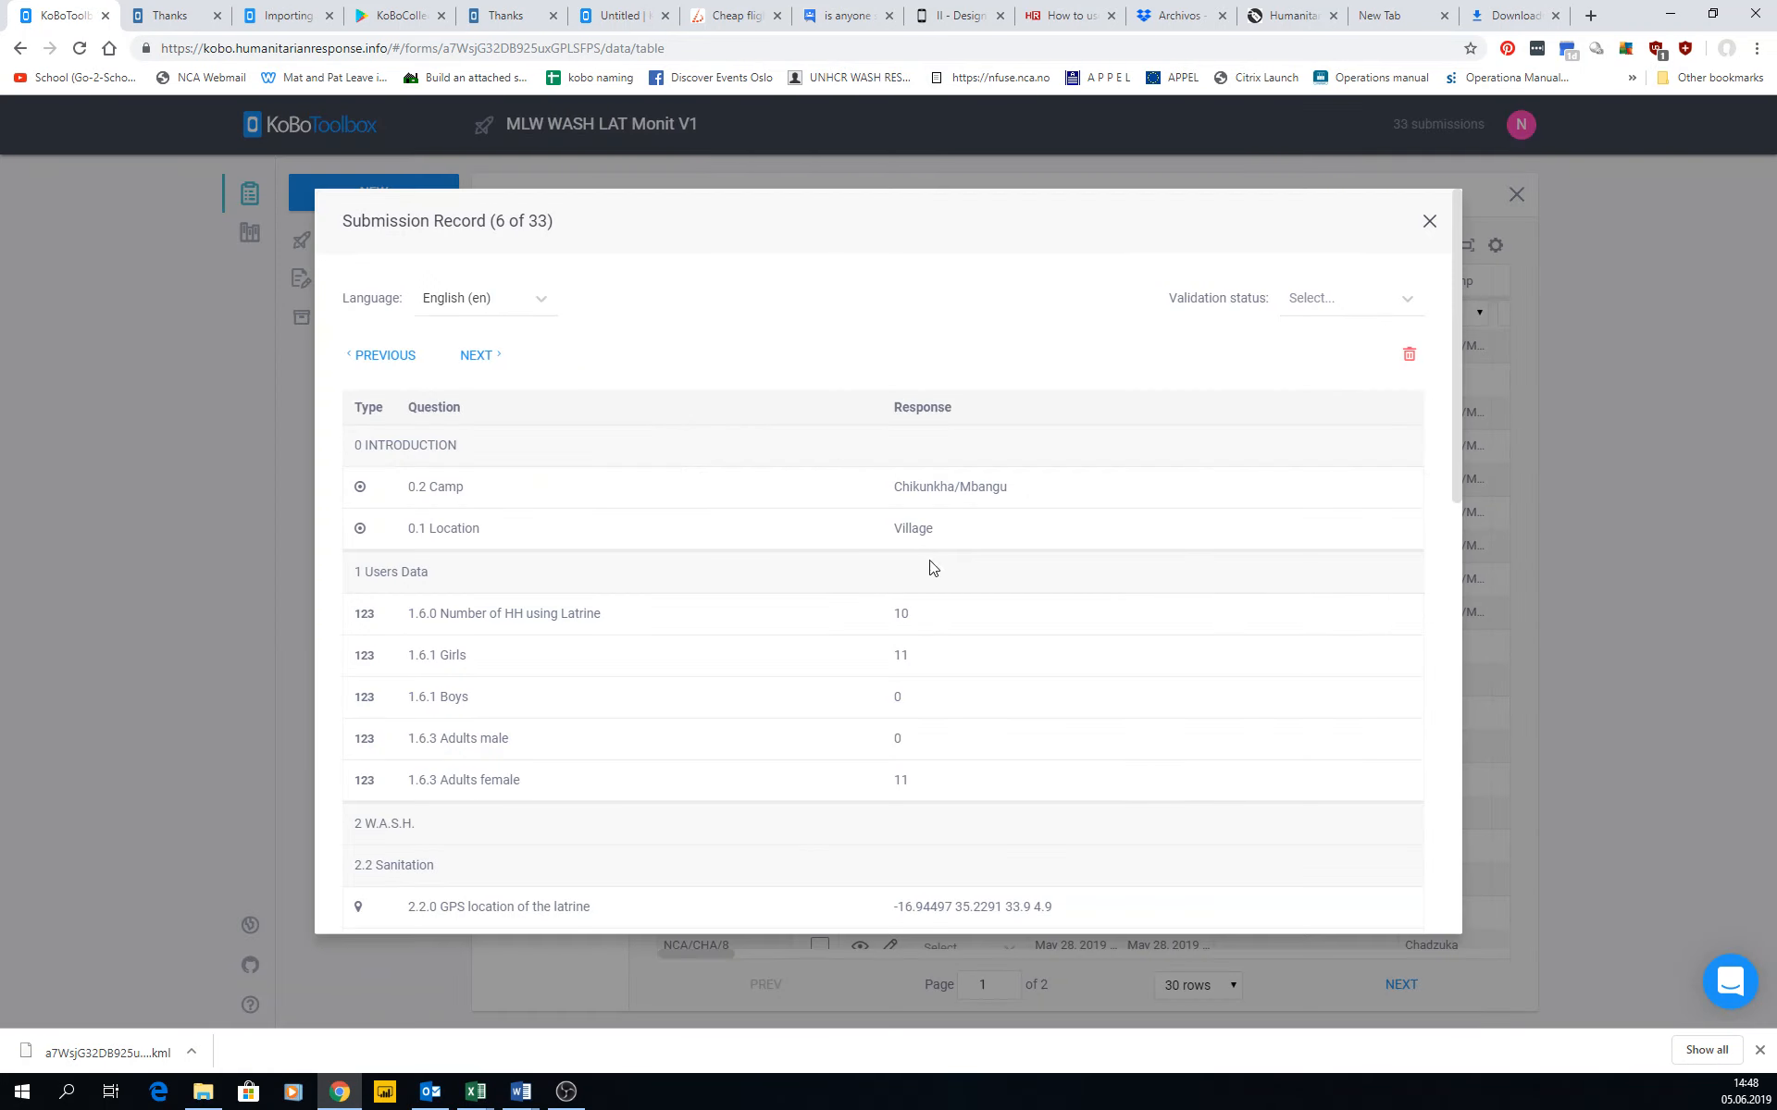
{"action": "left_click", "coordinate": [1327, 352]}
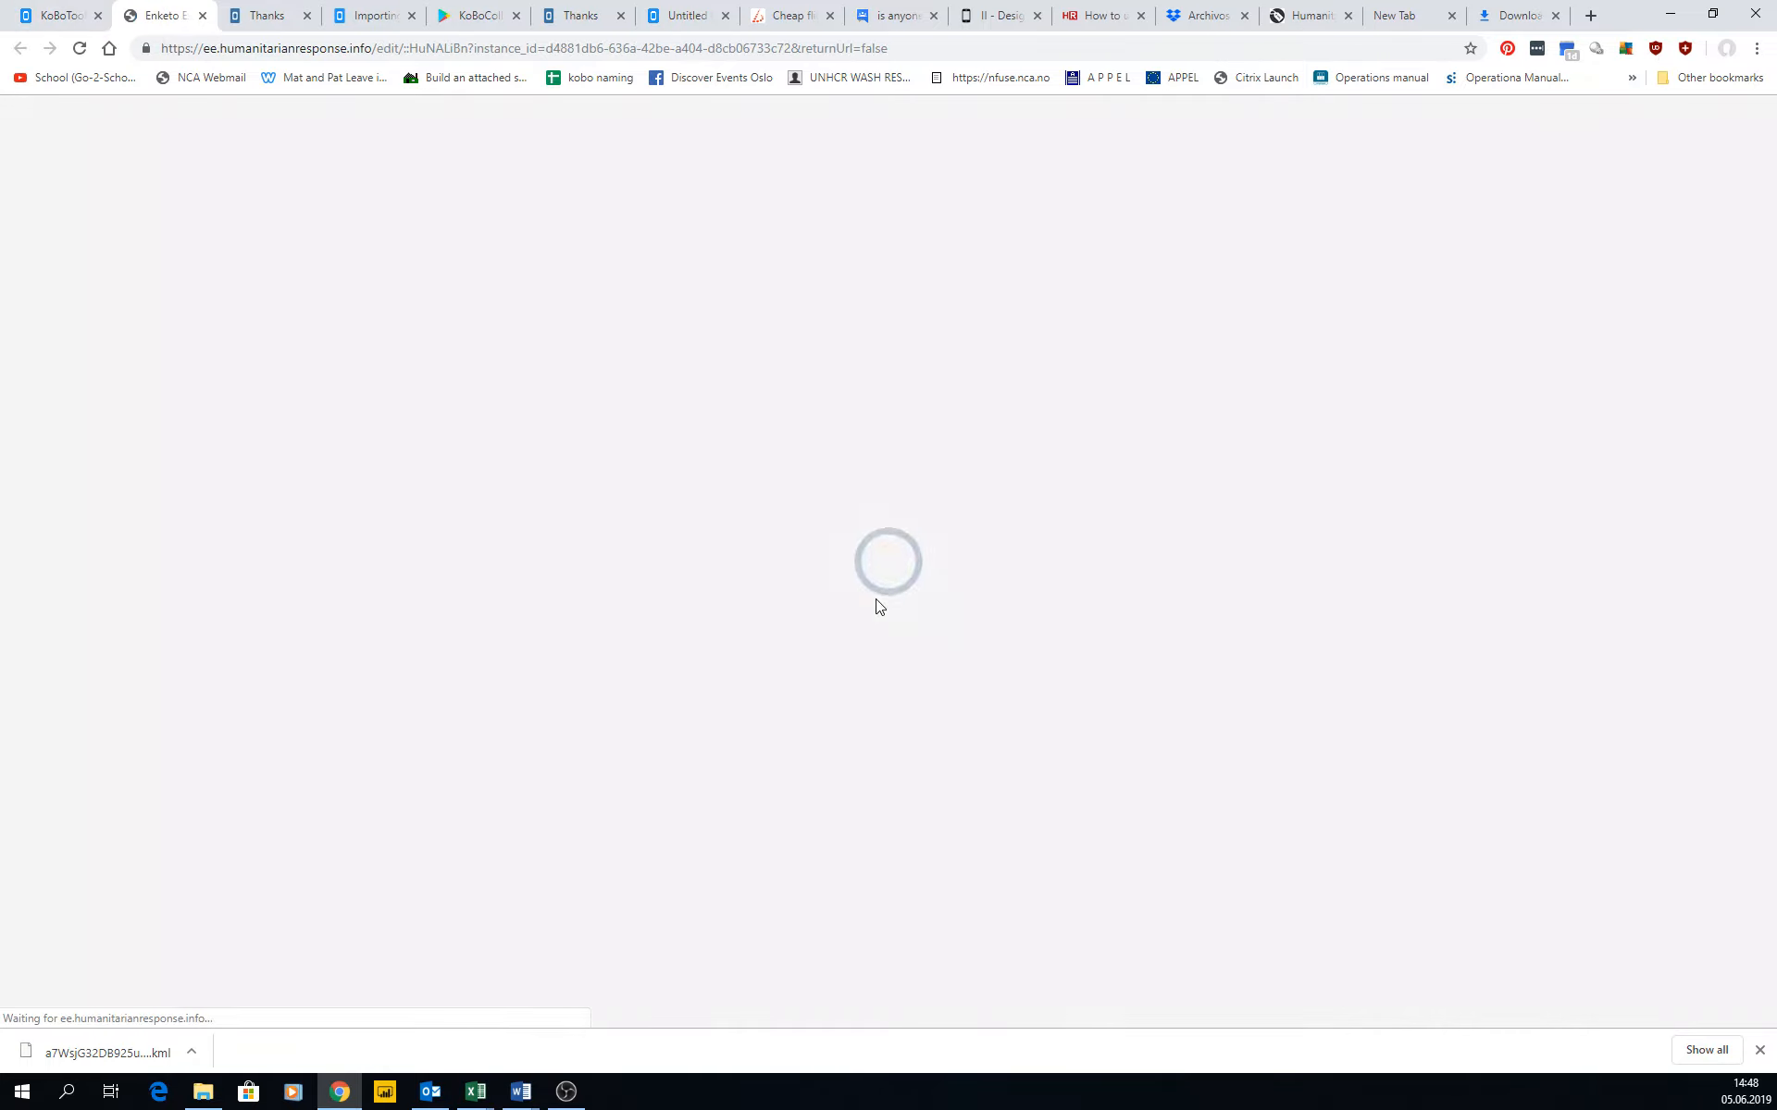
Try 34 for 1.6.1 Boys in the submission's edit form, and set it back to 0.
{"action": "scroll", "coordinate": [879, 606], "scroll_direction": "down", "scroll_amount": 10}
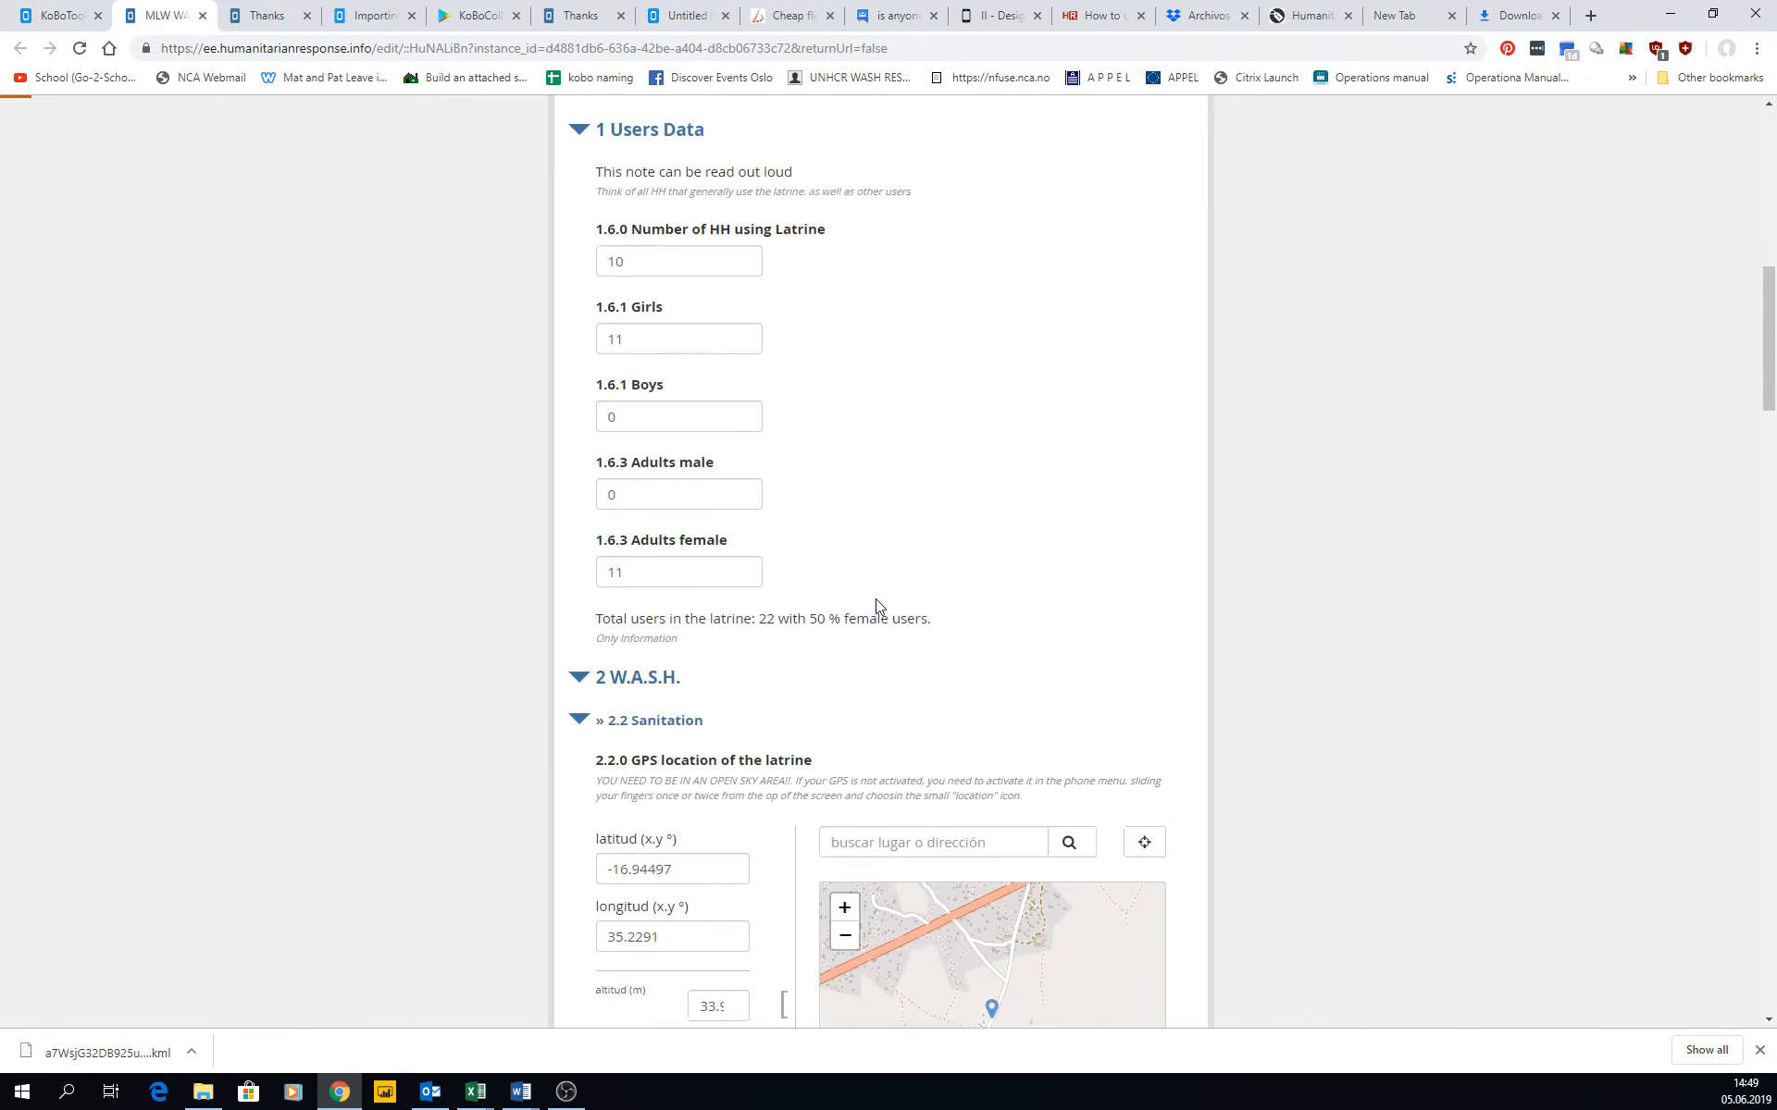
{"action": "scroll", "coordinate": [701, 519], "scroll_direction": "up", "scroll_amount": 1}
{"action": "double_click", "coordinate": [668, 593]}
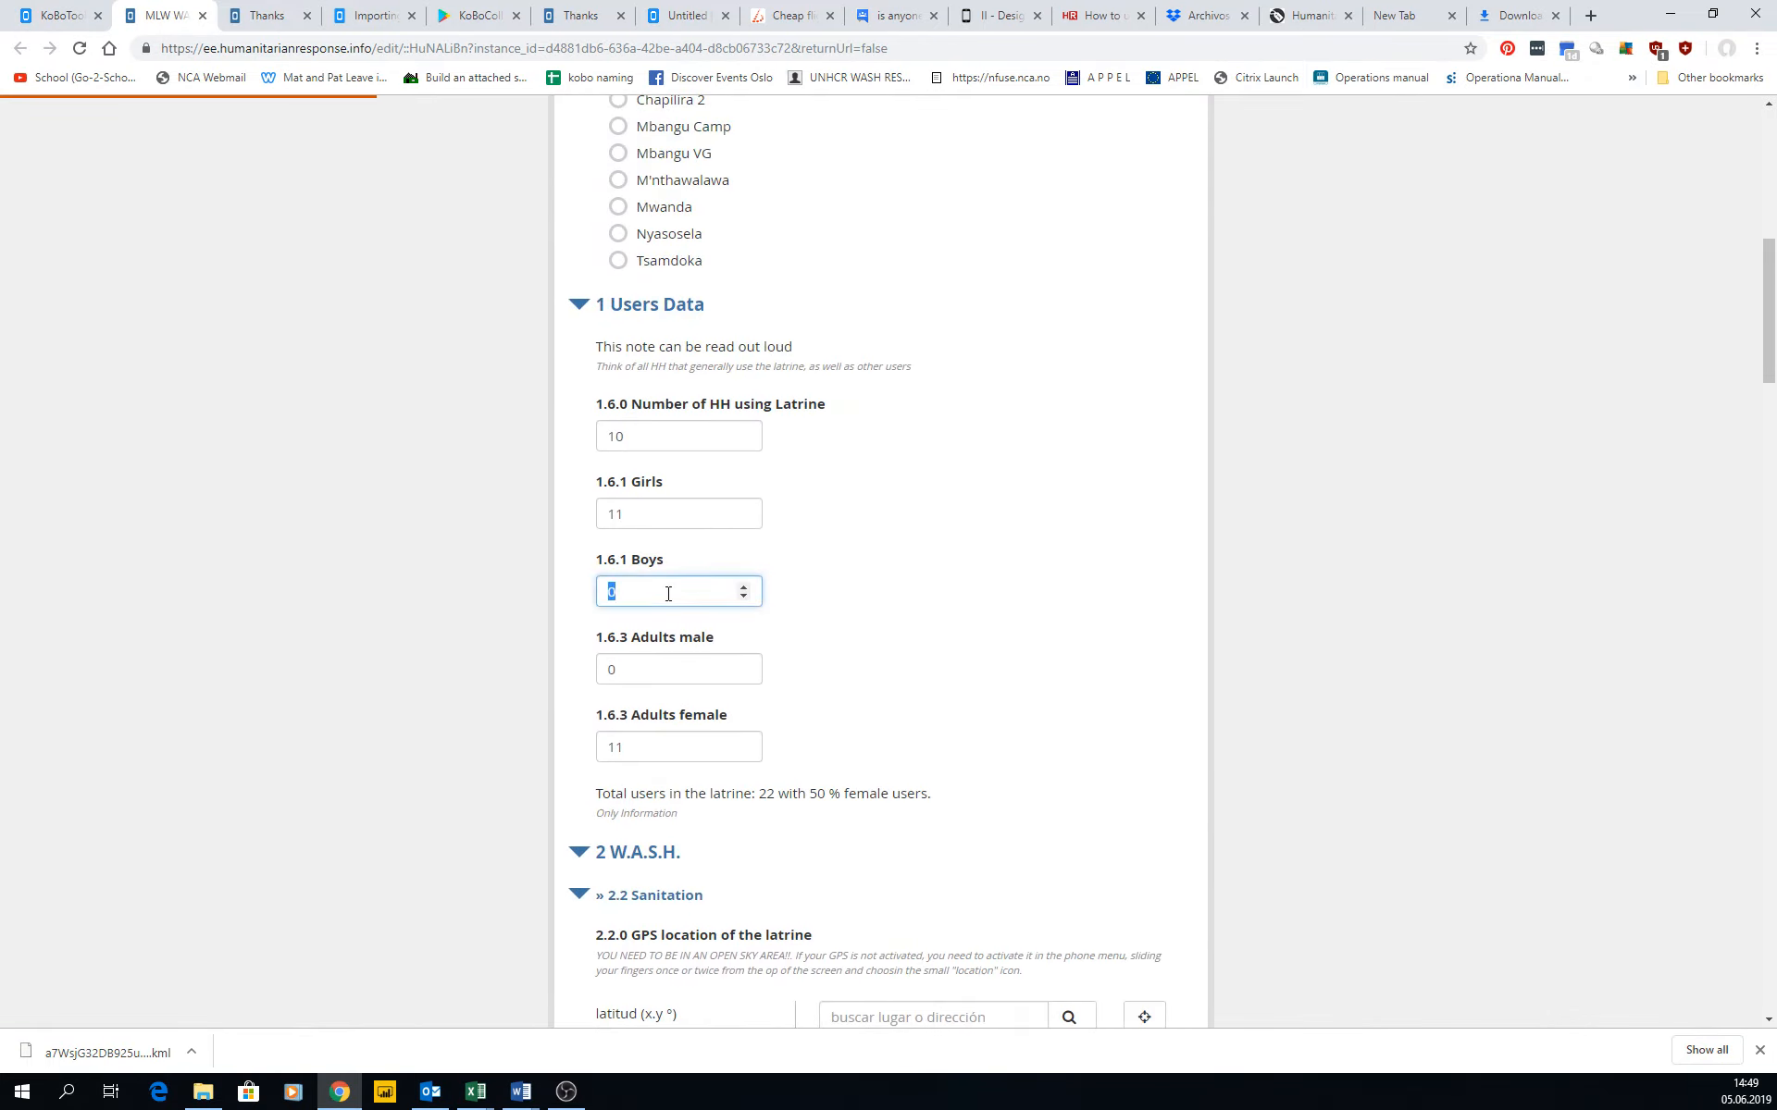
{"action": "left_click", "coordinate": [653, 663]}
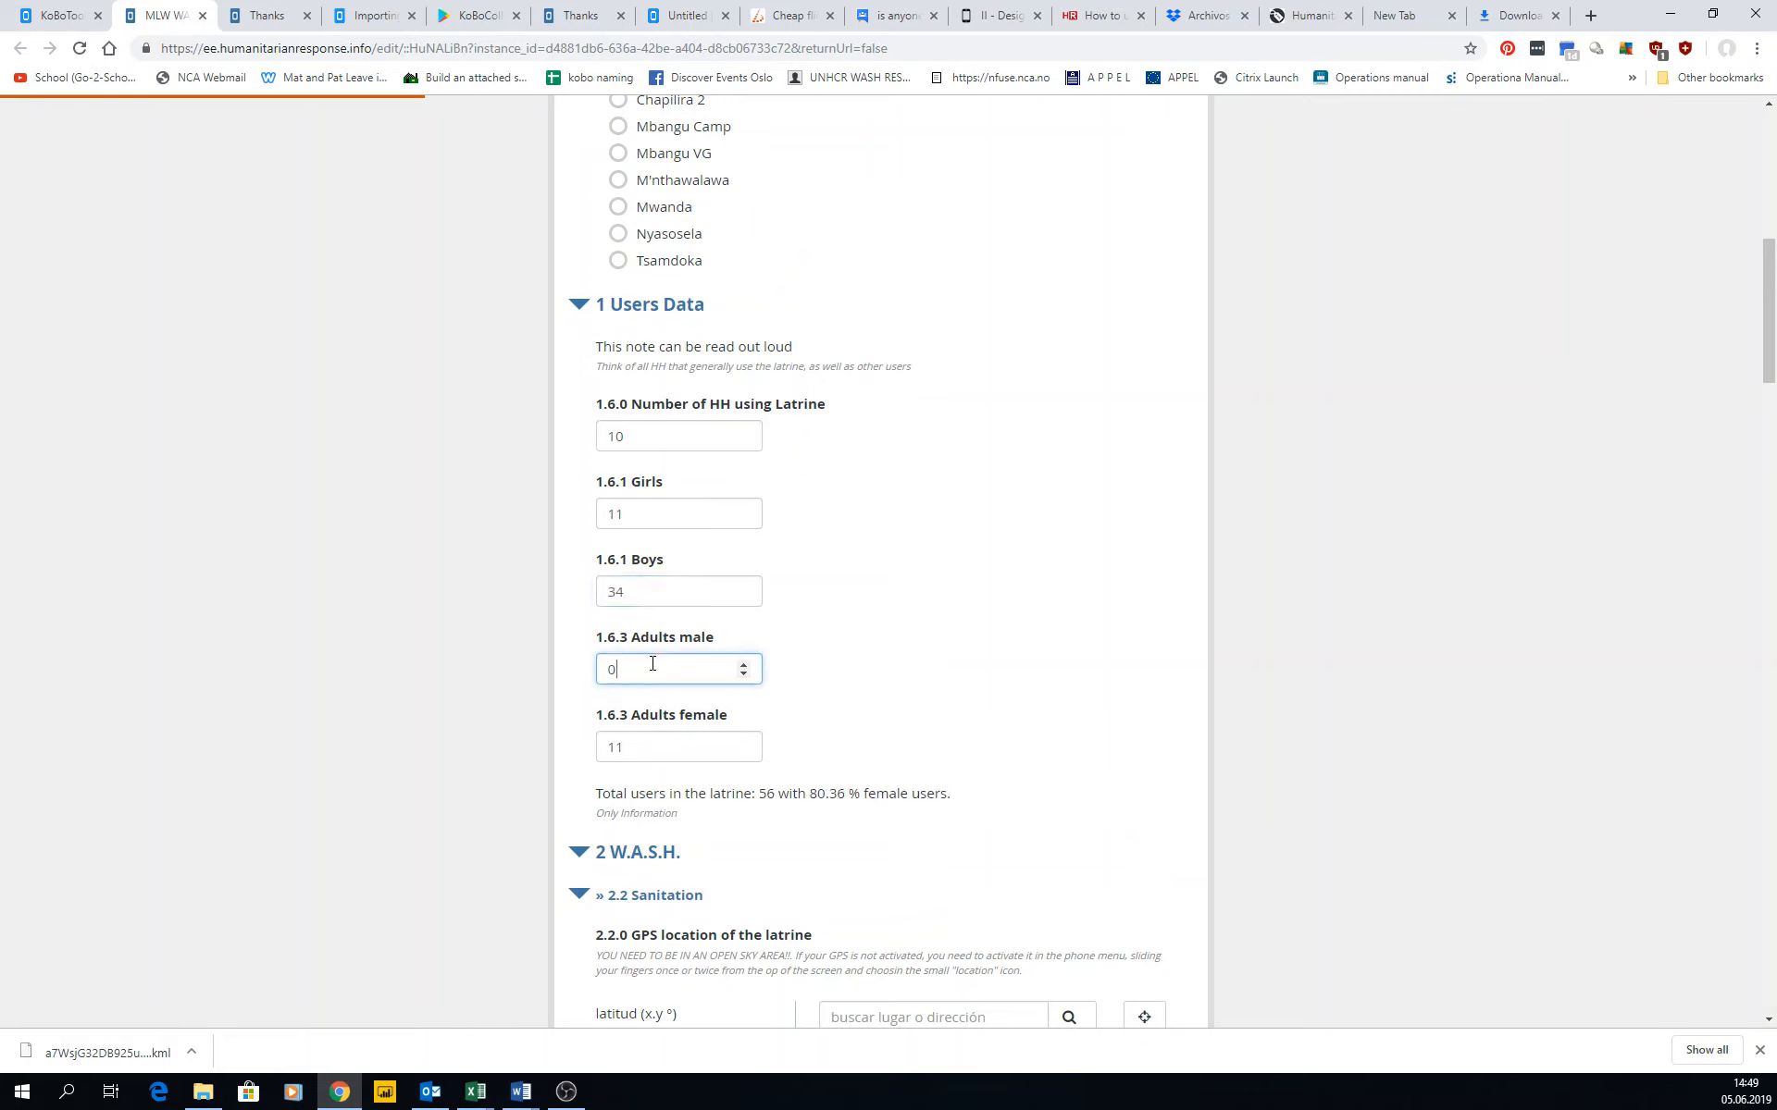
{"action": "left_click", "coordinate": [654, 603]}
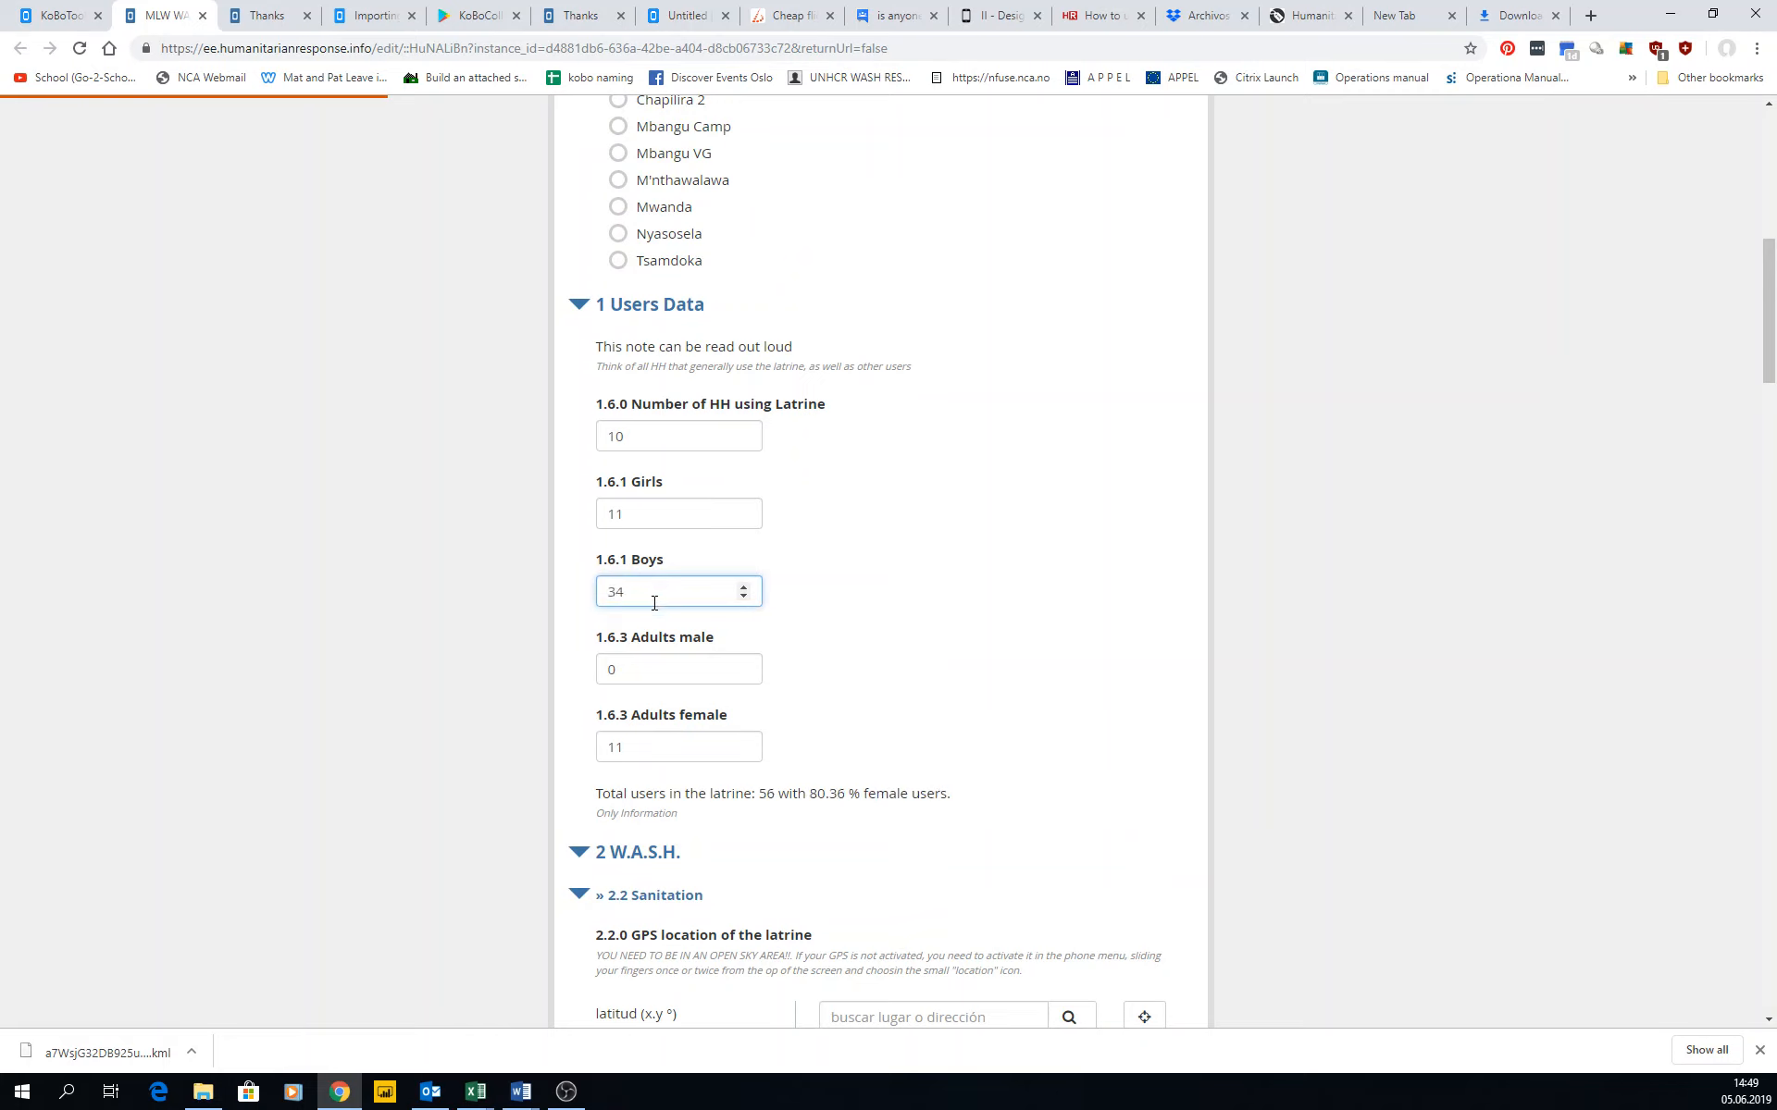
{"action": "type", "text": "0"}
{"action": "double_click", "coordinate": [655, 601]}
{"action": "type", "text": "0"}
Review the remaining answers and photos in the form, and close it without submitting, along with the submission record.
{"action": "scroll", "coordinate": [847, 589], "scroll_direction": "down", "scroll_amount": 13}
{"action": "scroll", "coordinate": [852, 595], "scroll_direction": "down", "scroll_amount": 14}
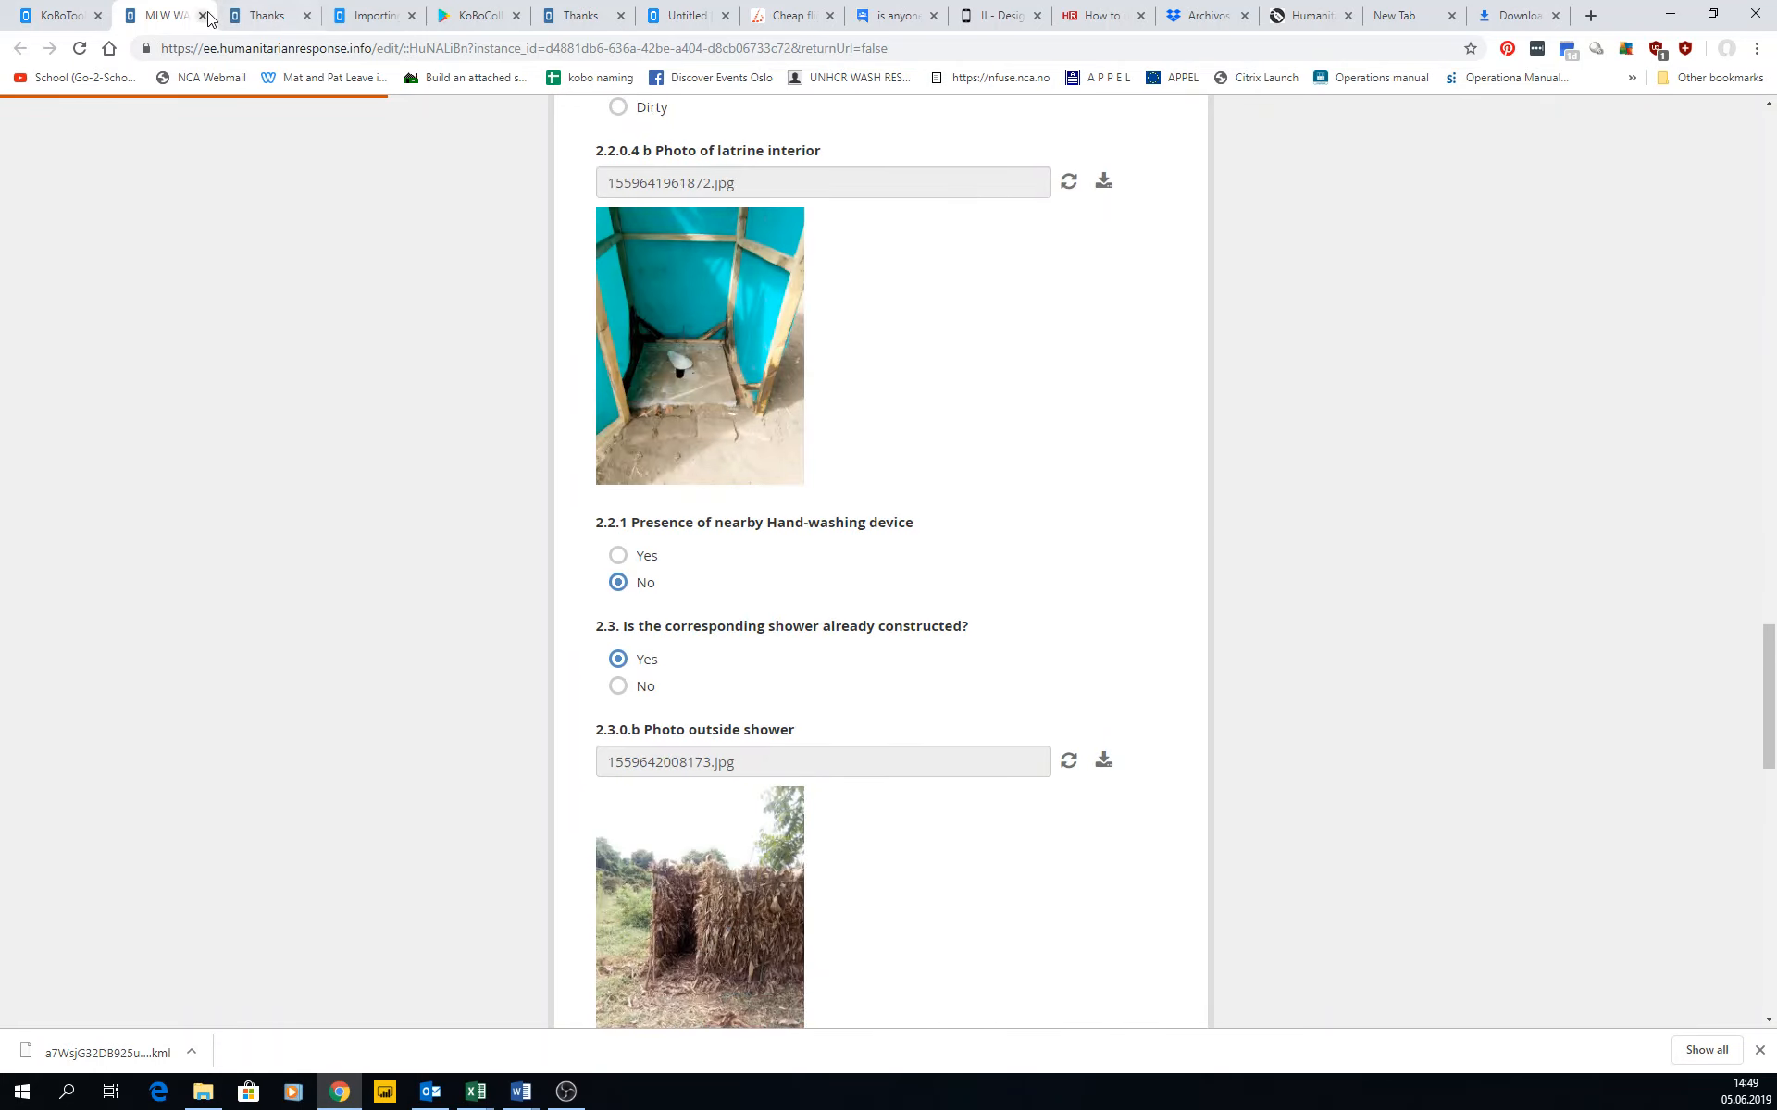
{"action": "middle_click", "coordinate": [156, 22]}
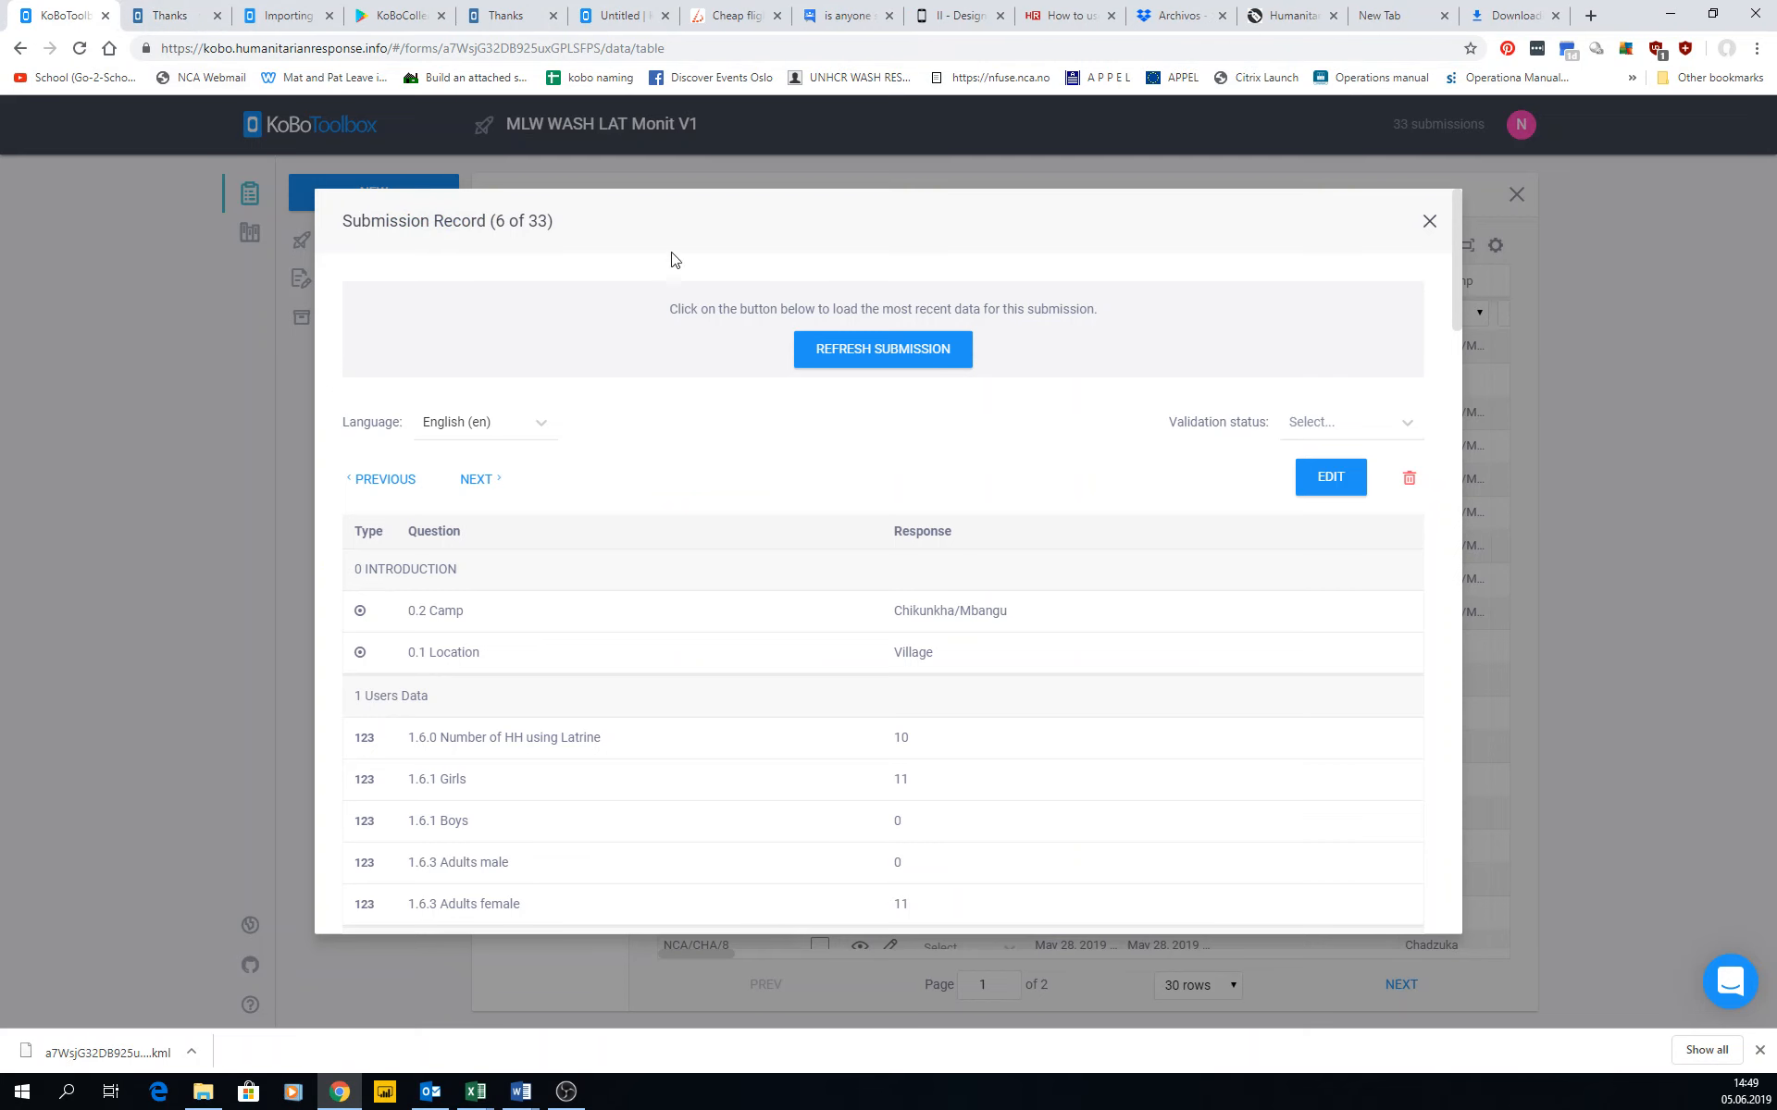
{"action": "left_click", "coordinate": [1429, 222]}
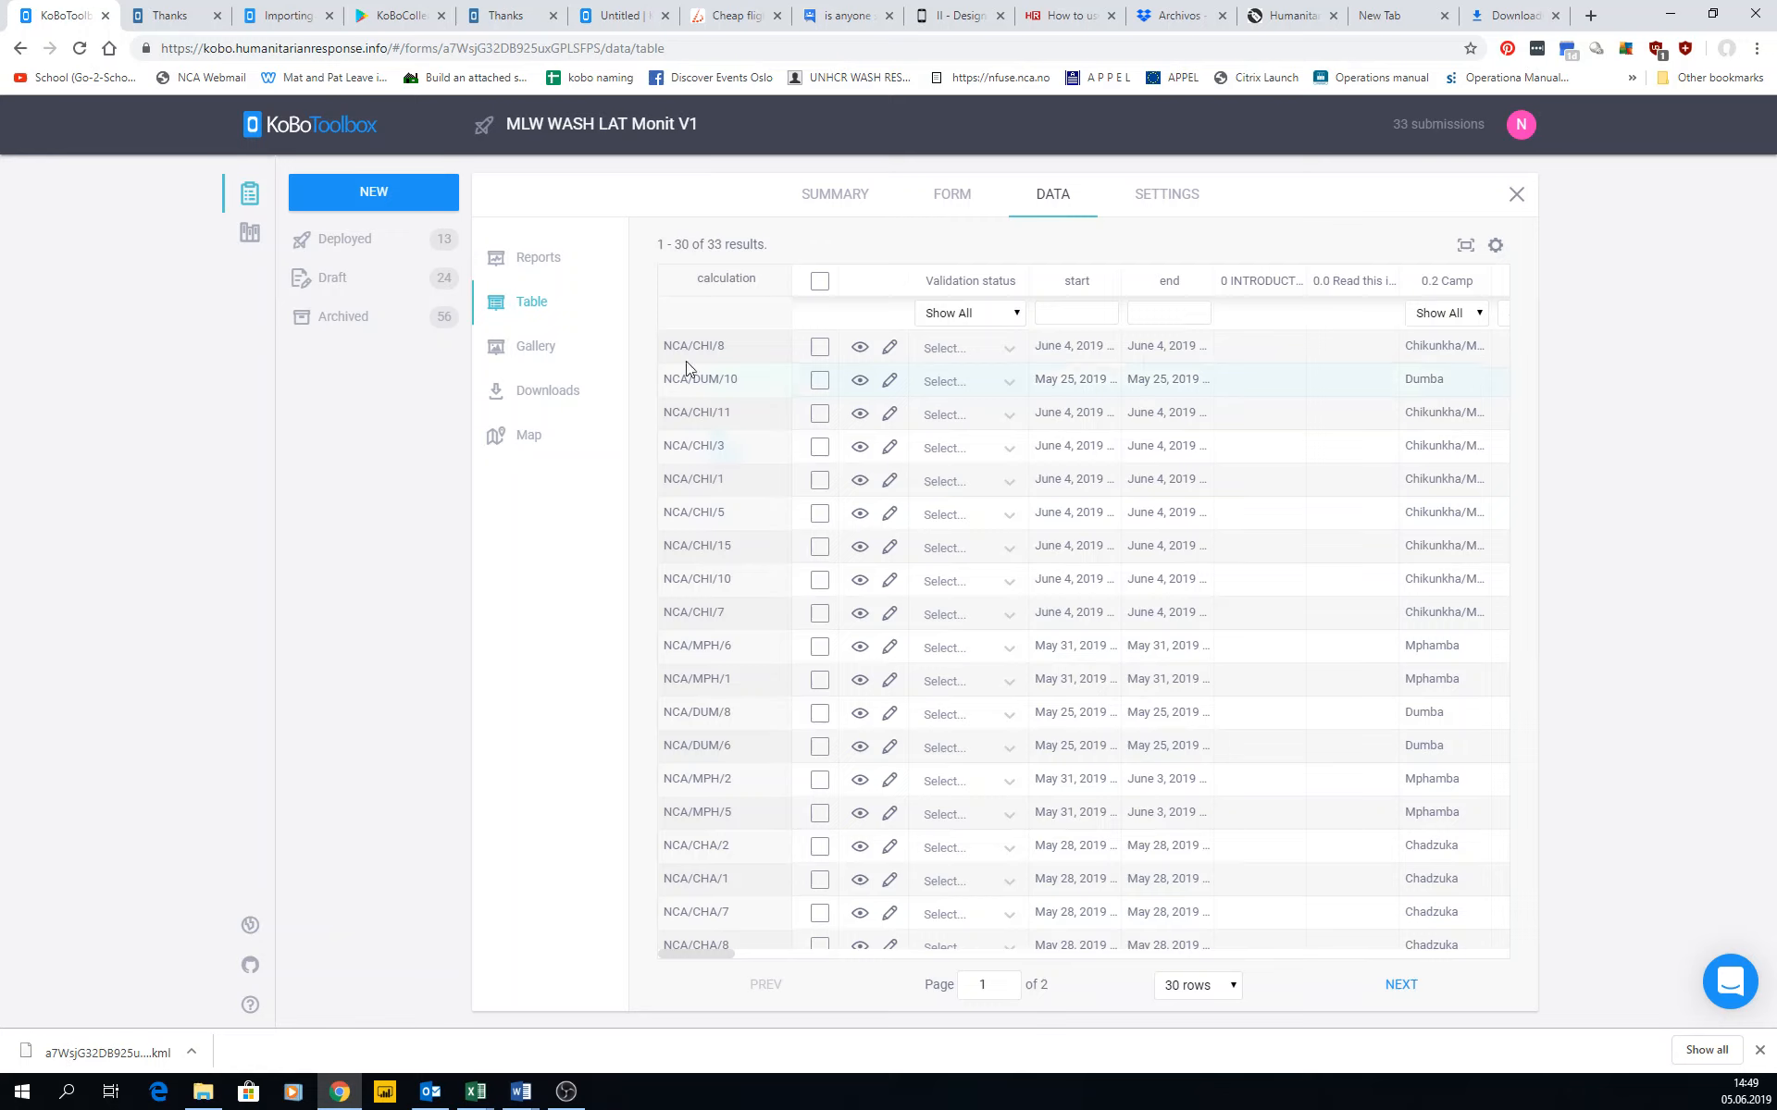
Browse the project's photo gallery up to the sixth image and open that image at full size.
{"action": "left_click", "coordinate": [537, 352]}
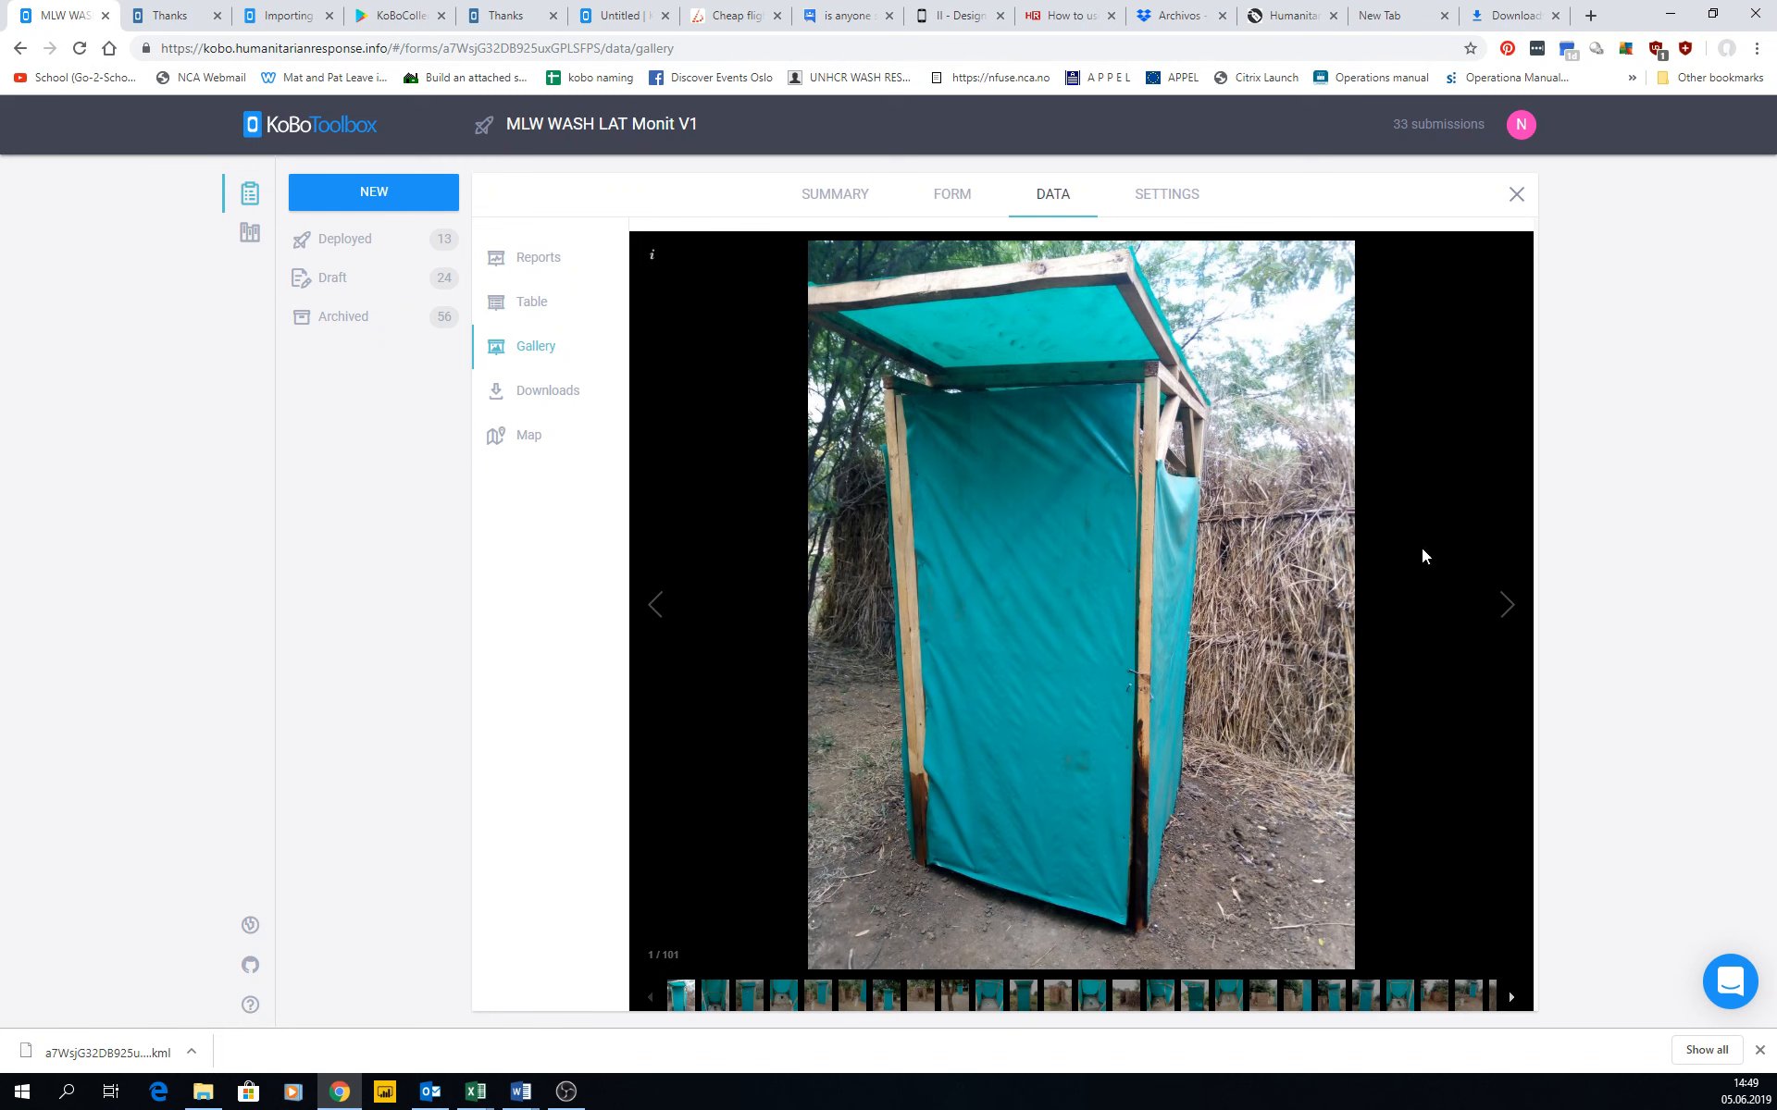
{"action": "left_click", "coordinate": [1504, 604]}
{"action": "left_click", "coordinate": [1504, 604]}
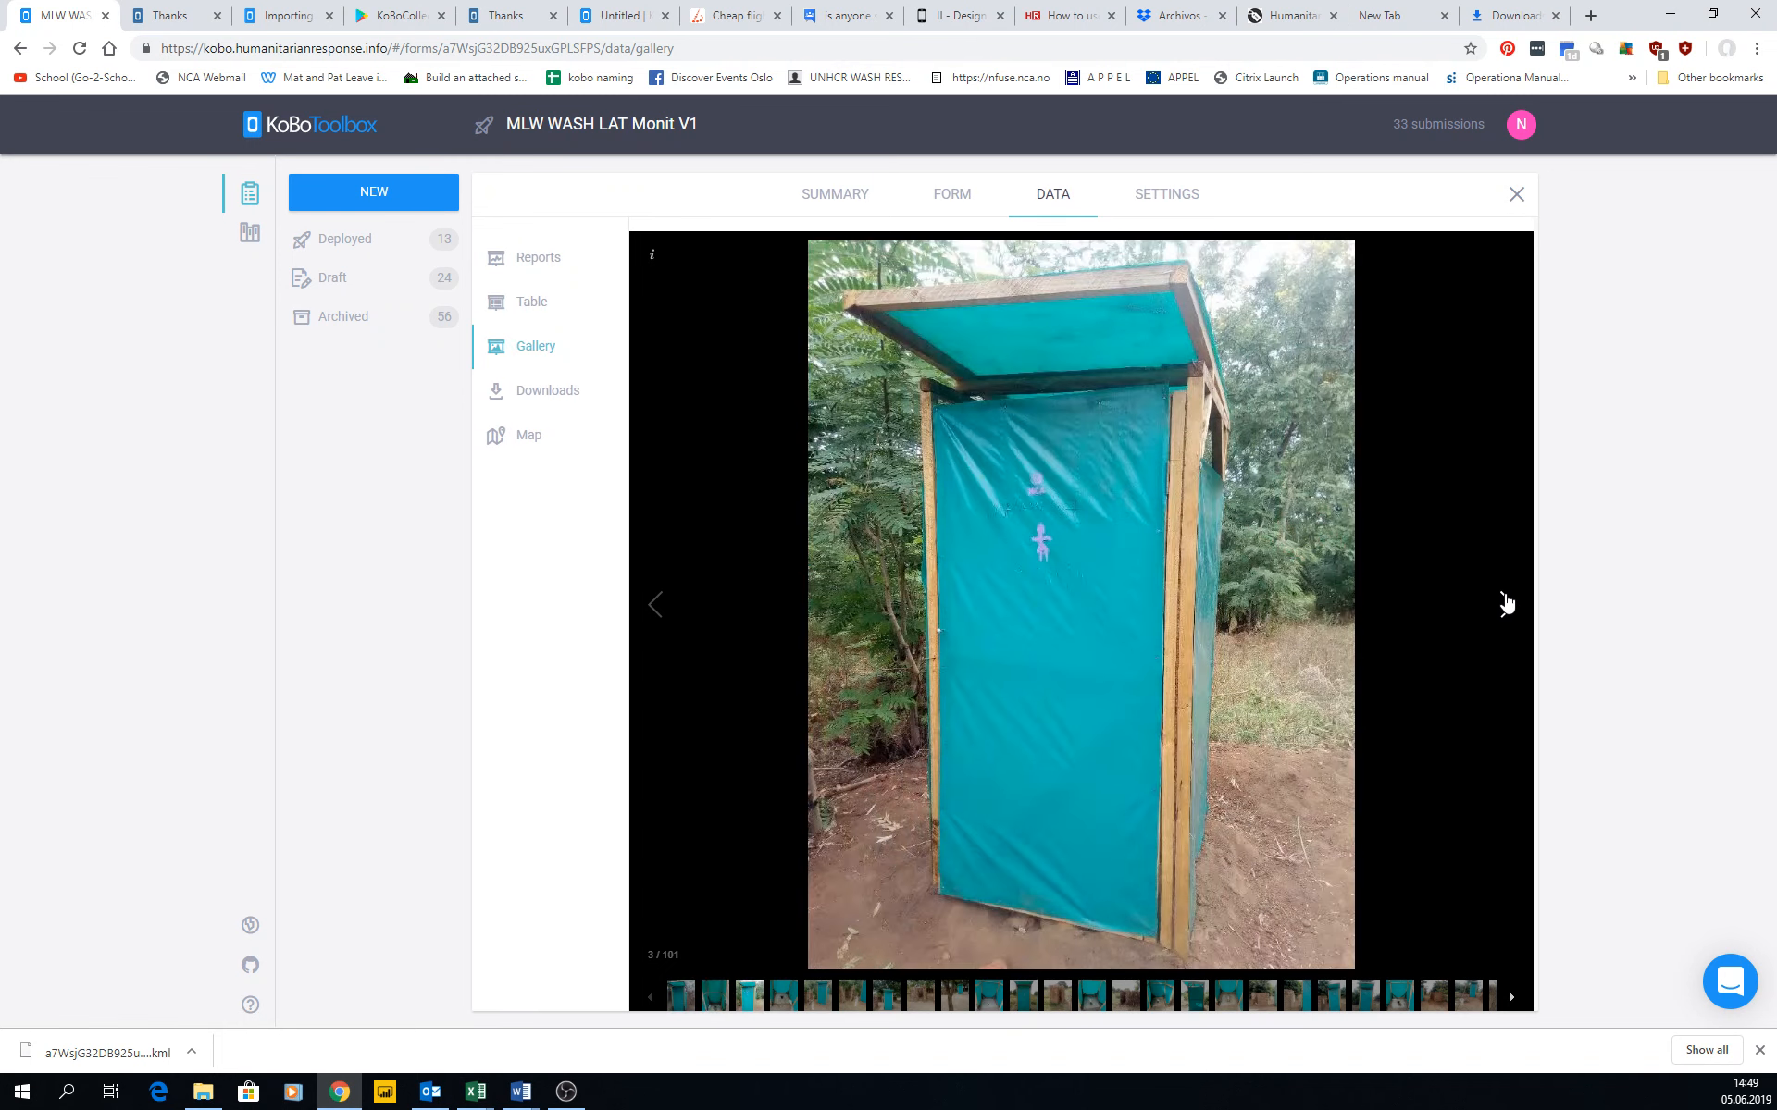
{"action": "left_click", "coordinate": [1505, 603]}
{"action": "left_click", "coordinate": [1505, 603]}
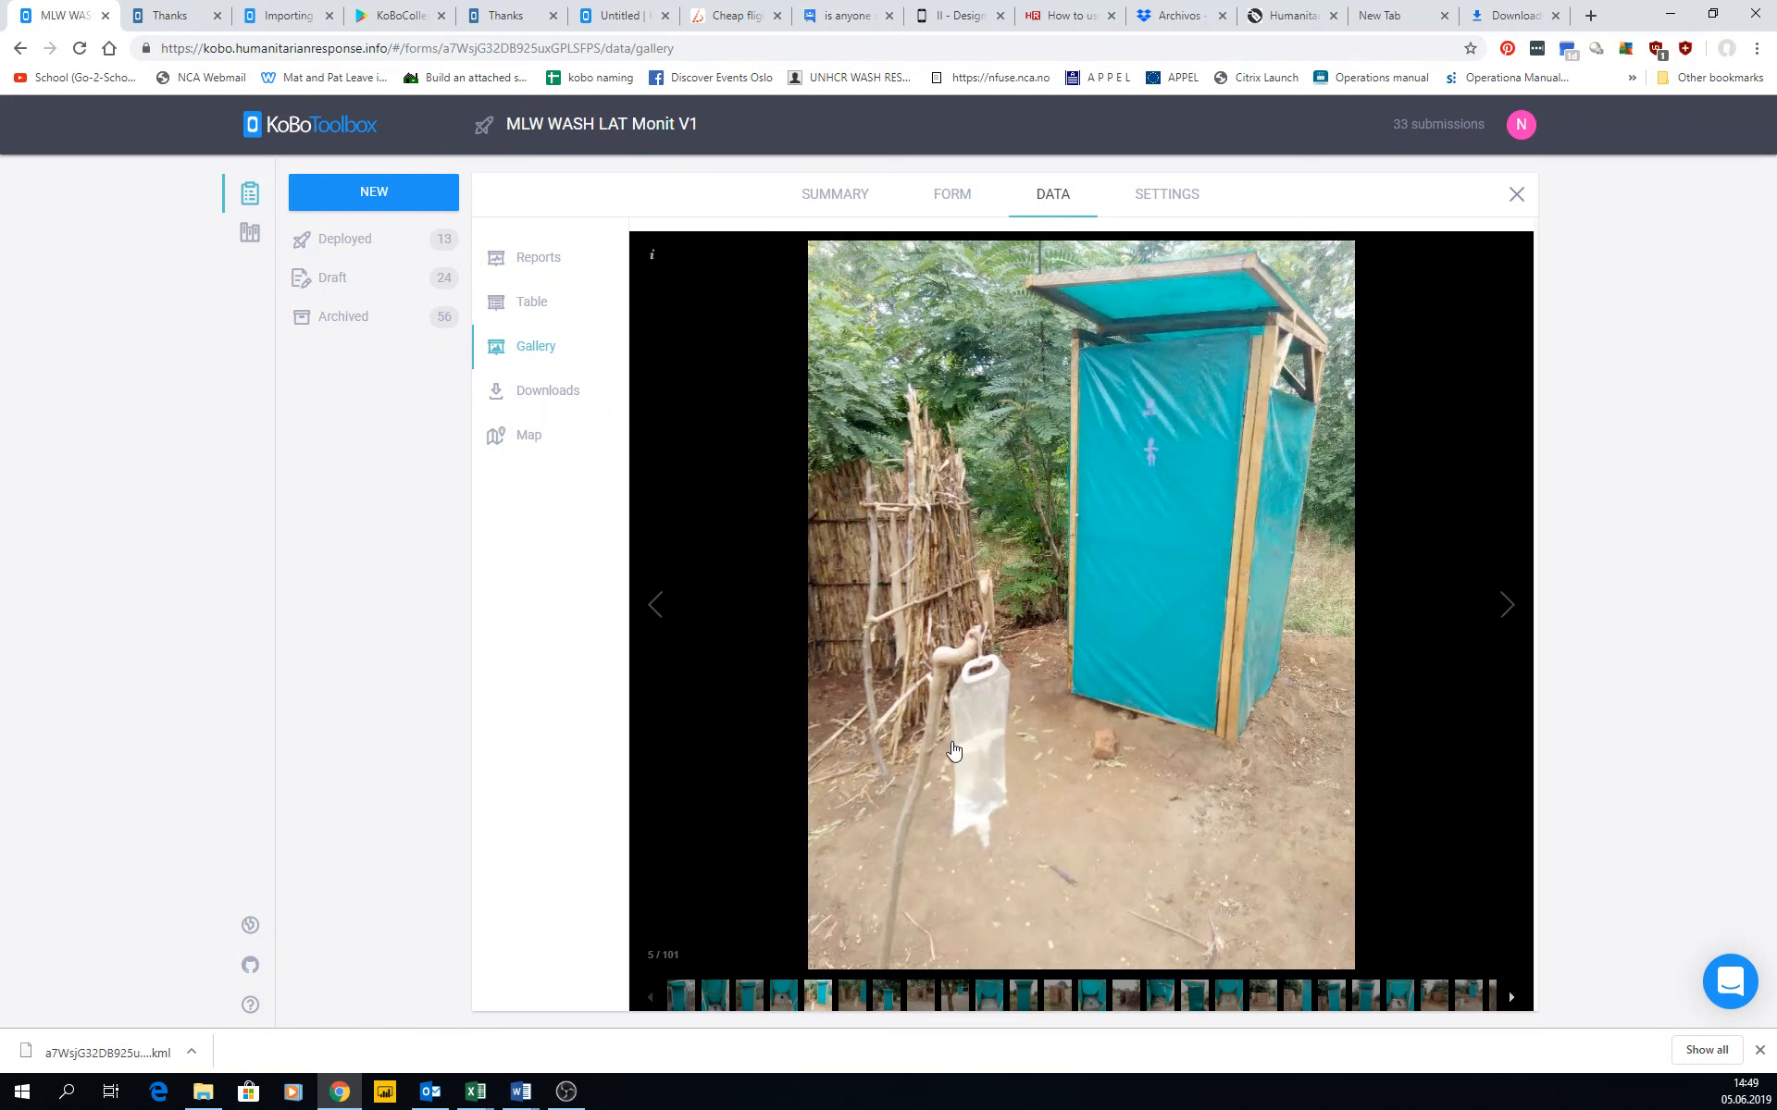
{"action": "left_click", "coordinate": [1497, 606]}
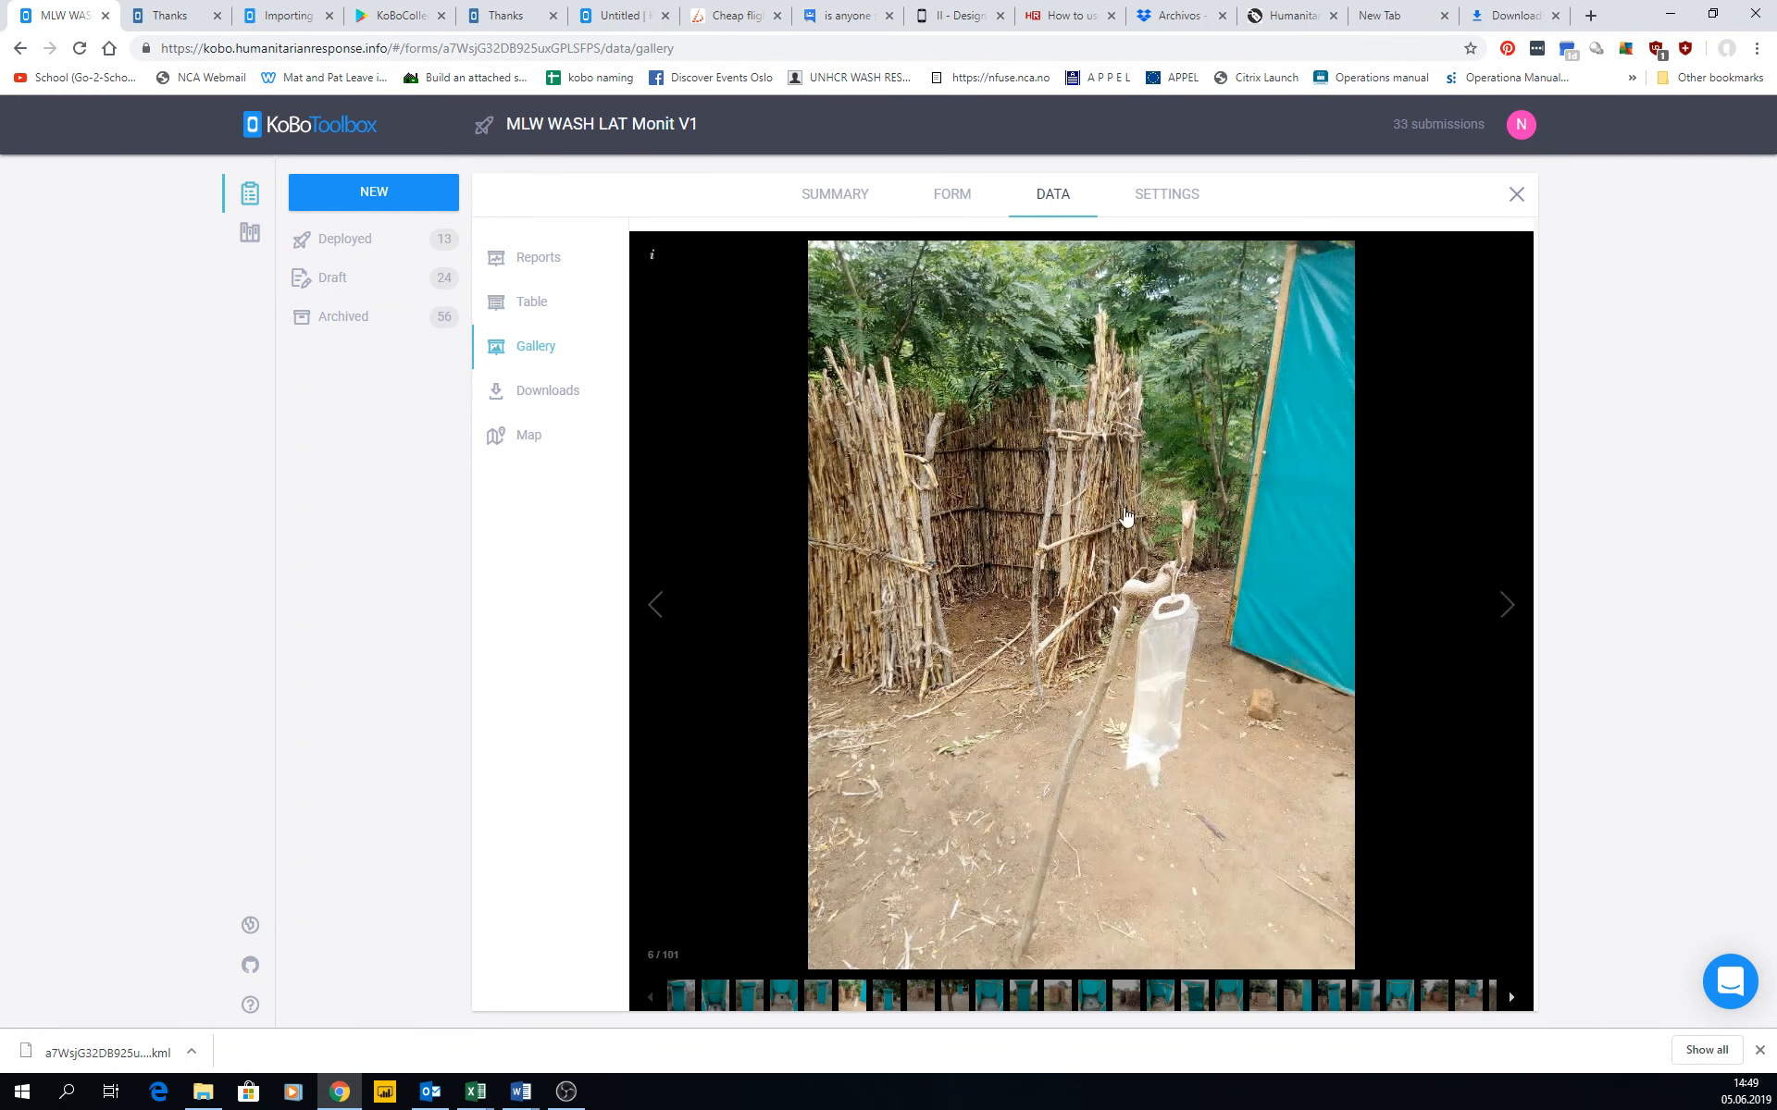
{"action": "left_click", "coordinate": [1098, 564]}
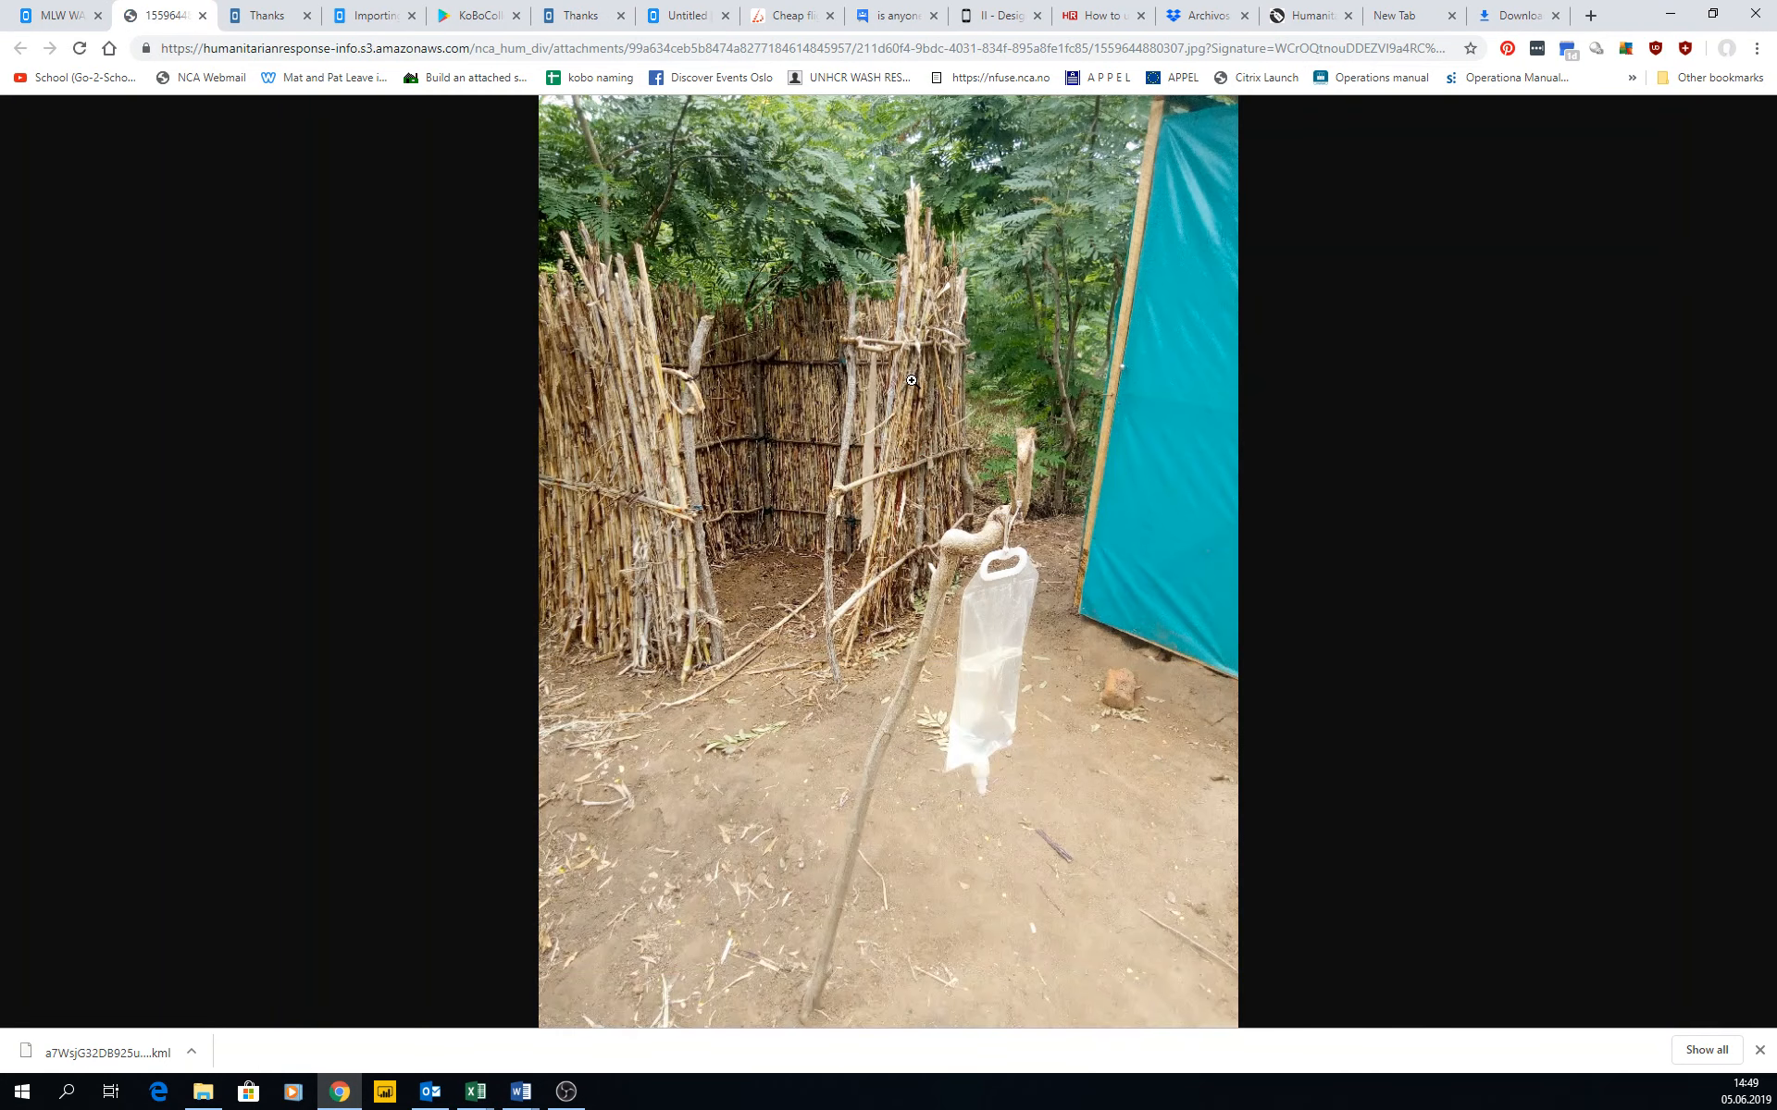
Try to save the full-size gallery photo as an image file, and close the photo's browser tab.
{"action": "right_click", "coordinate": [855, 381]}
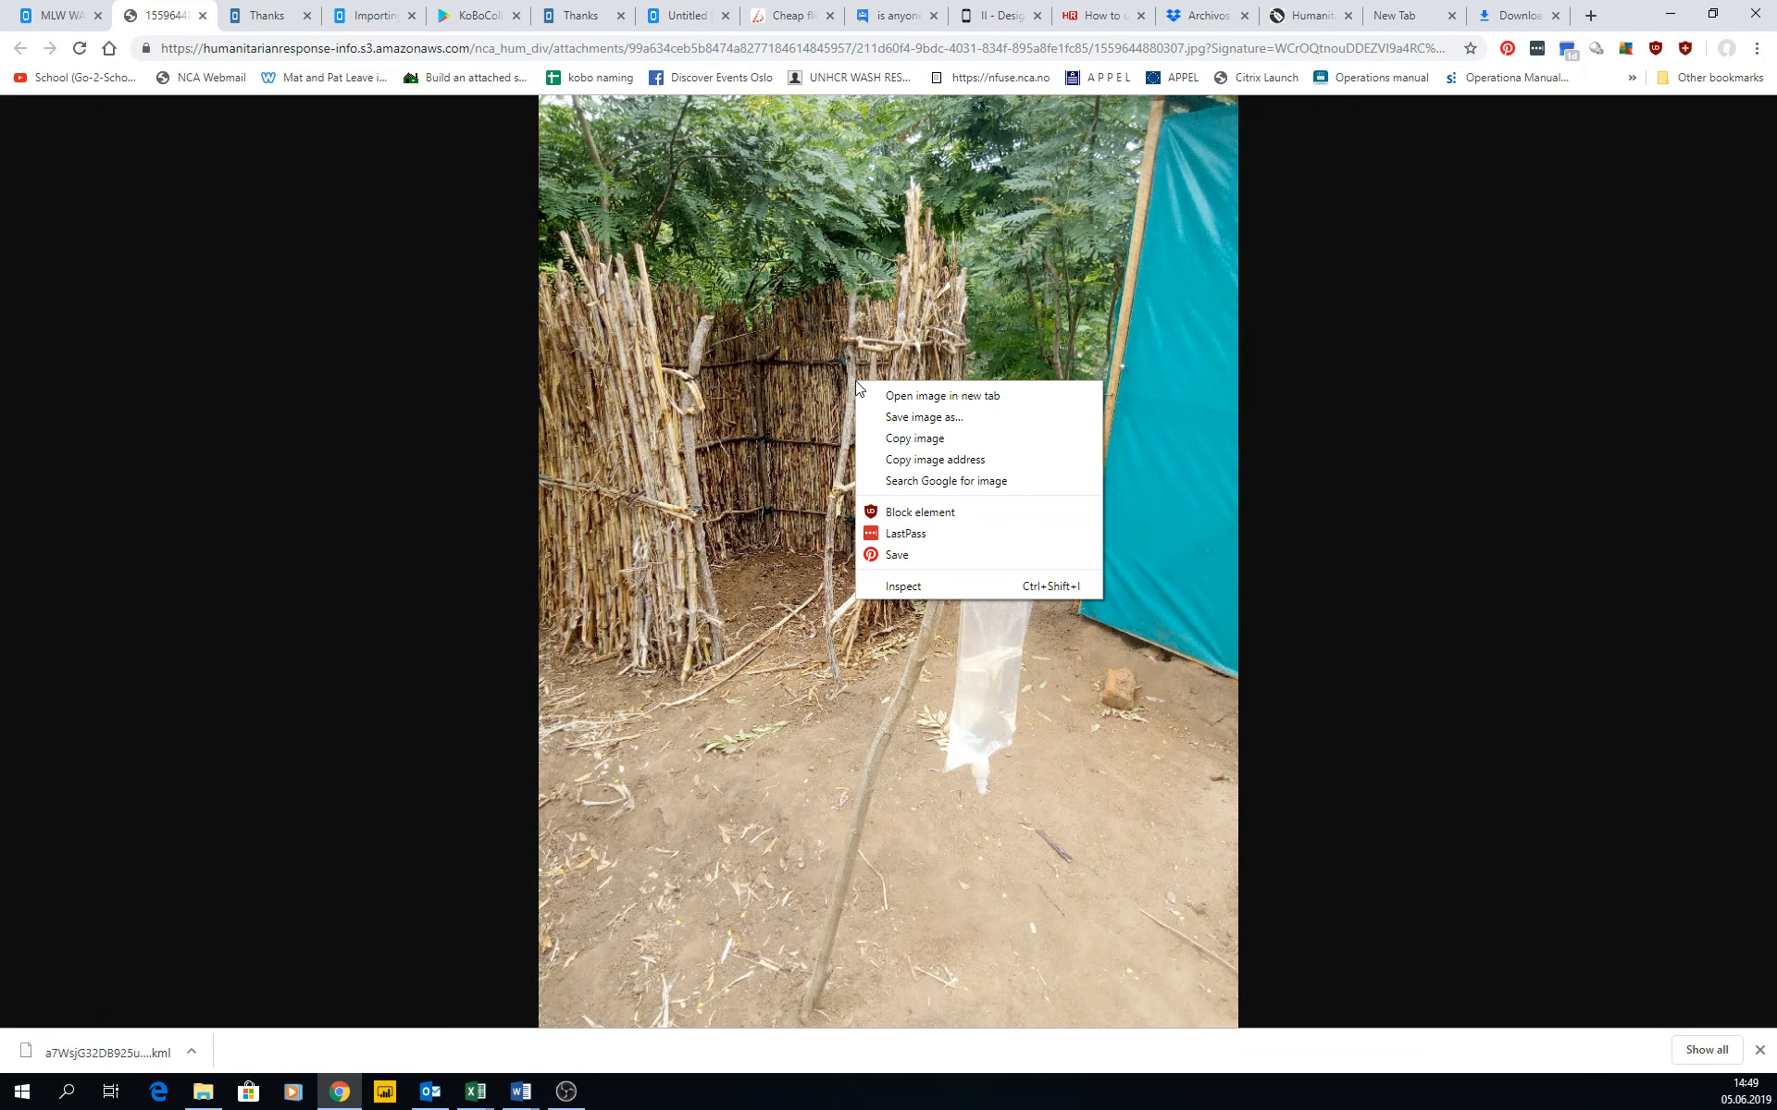
{"action": "left_click", "coordinate": [932, 418]}
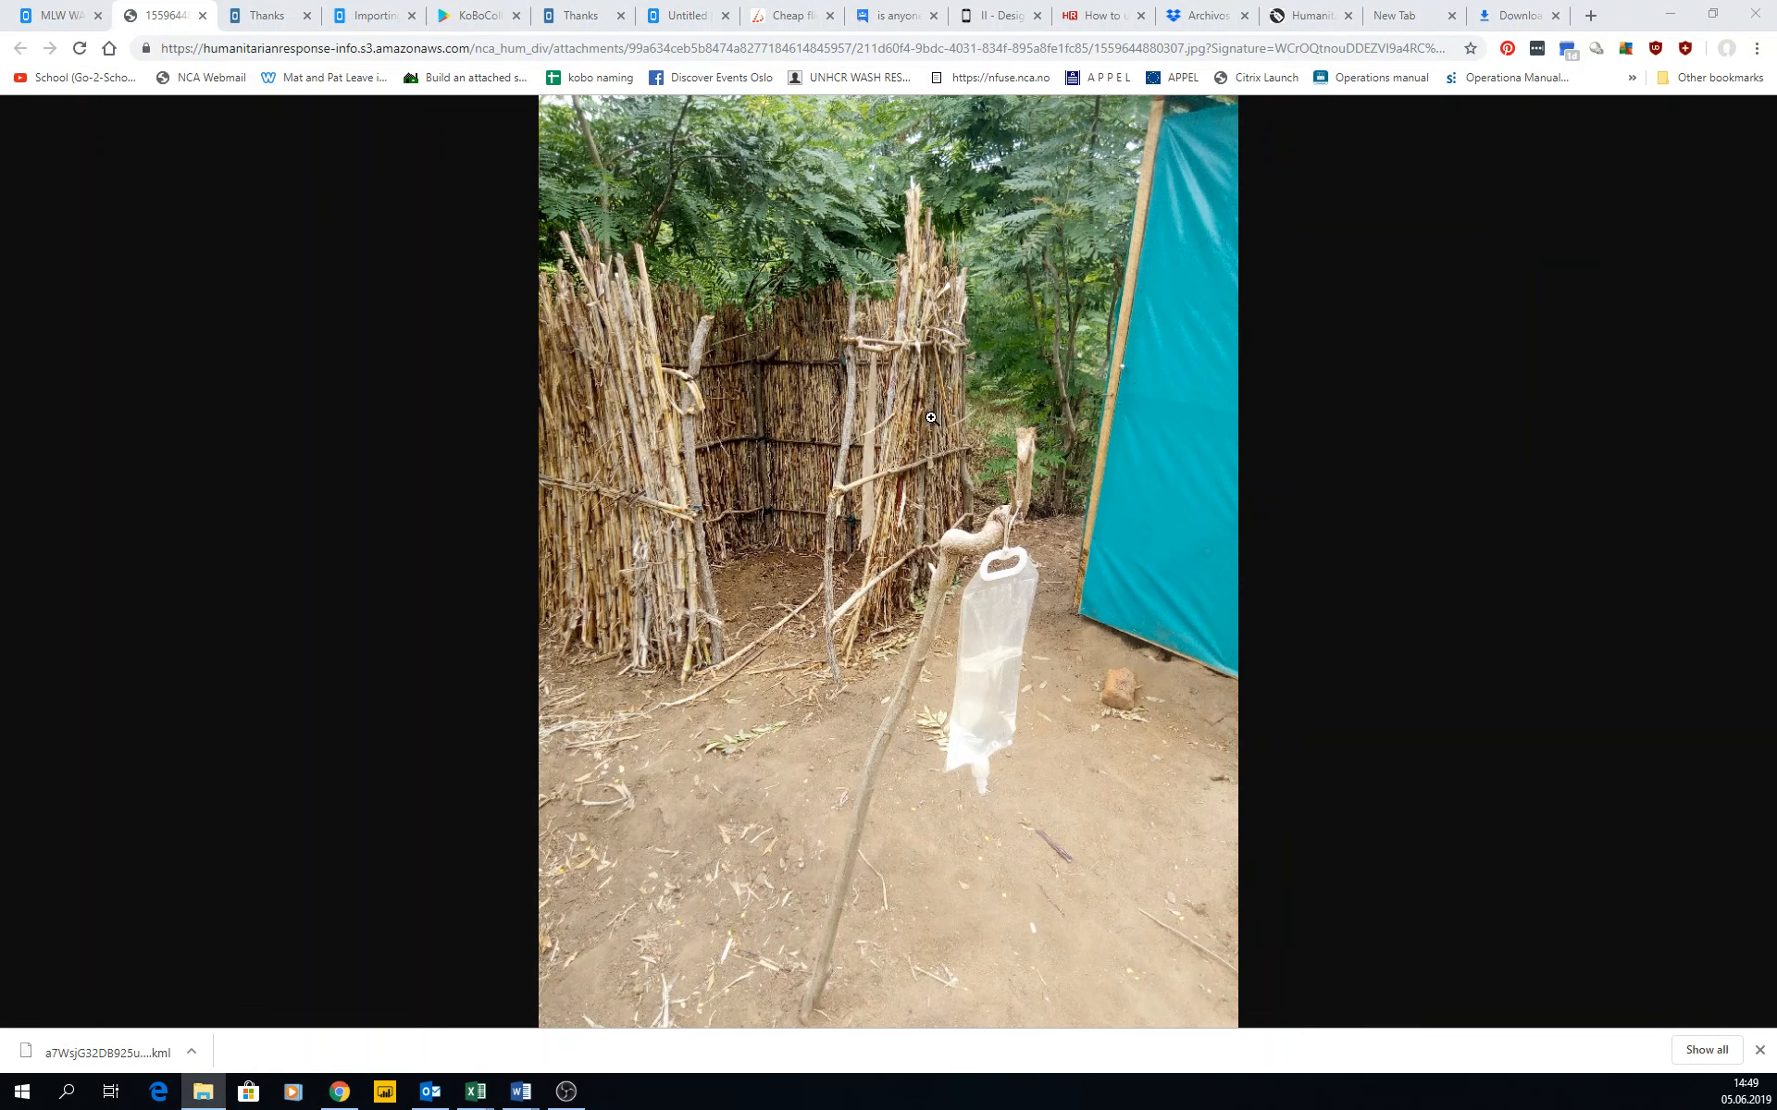
{"action": "left_click", "coordinate": [203, 15]}
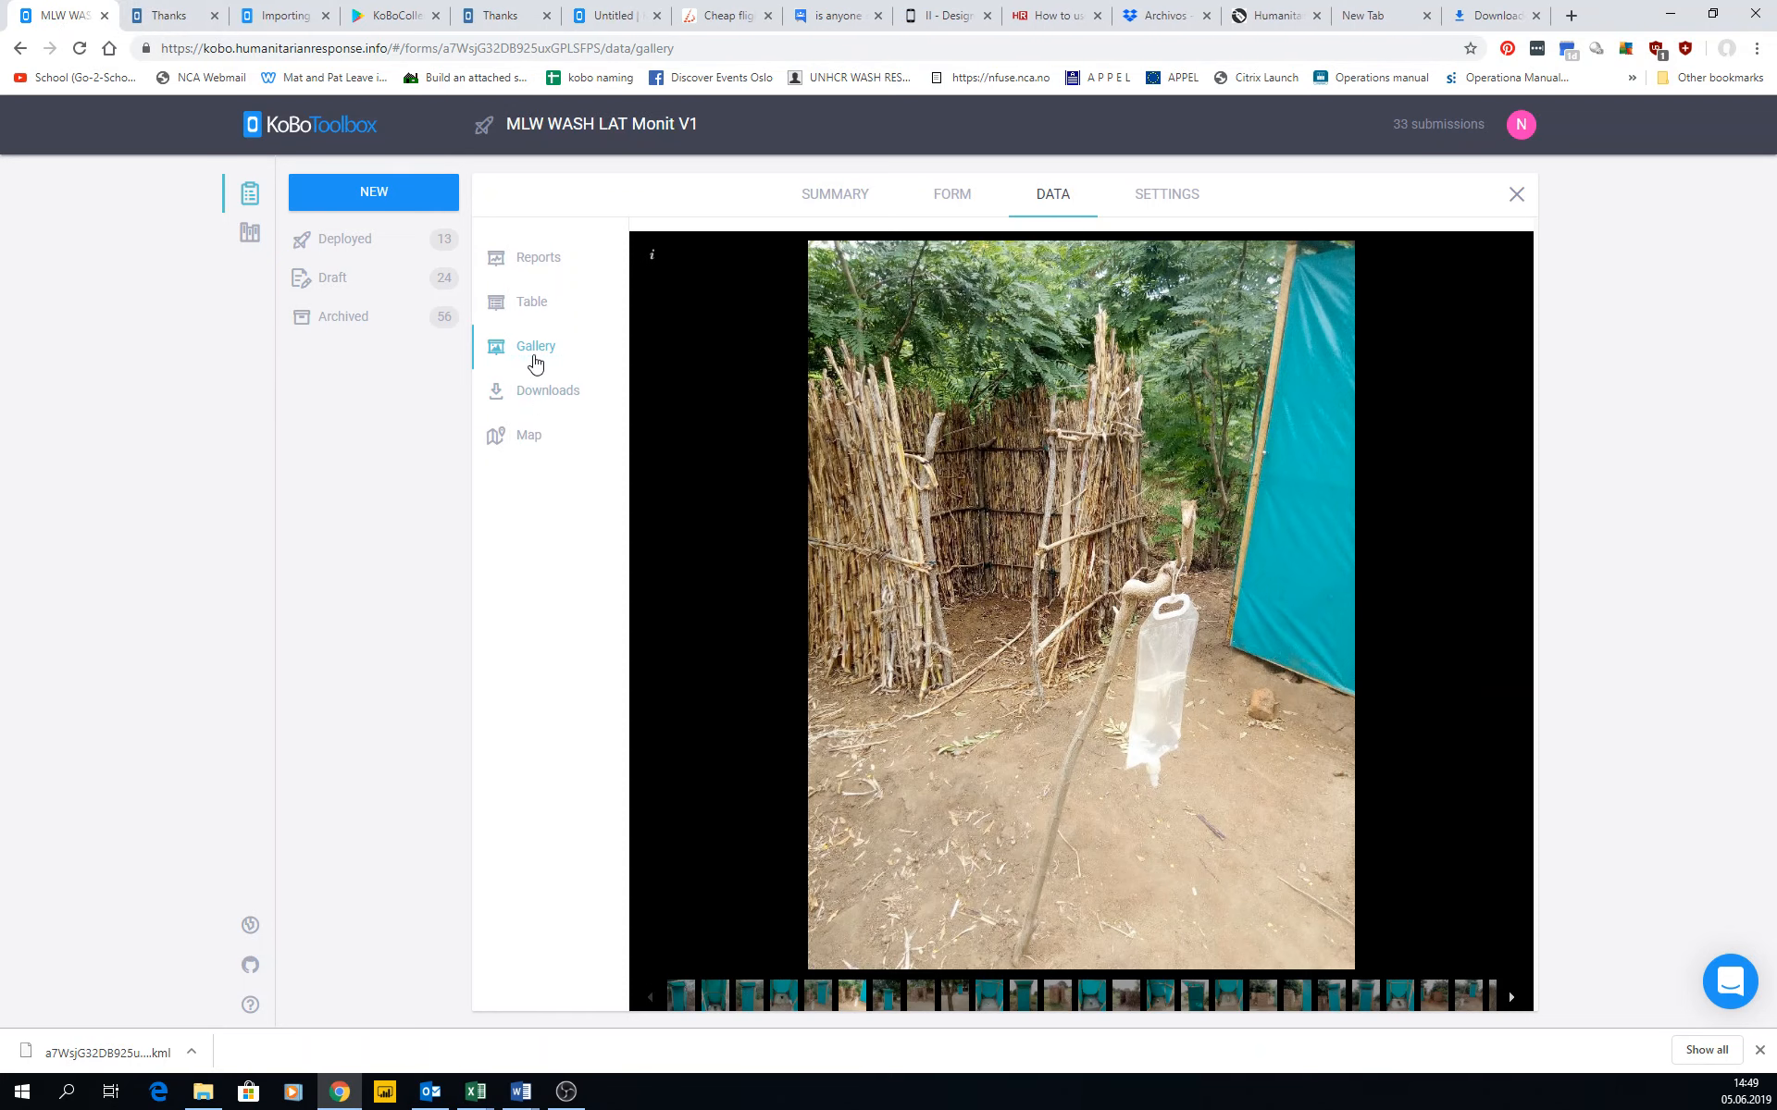
Open the project's data downloads, view the Media Attachments (ZIP) export page, and reload the default download form.
{"action": "left_click", "coordinate": [532, 392]}
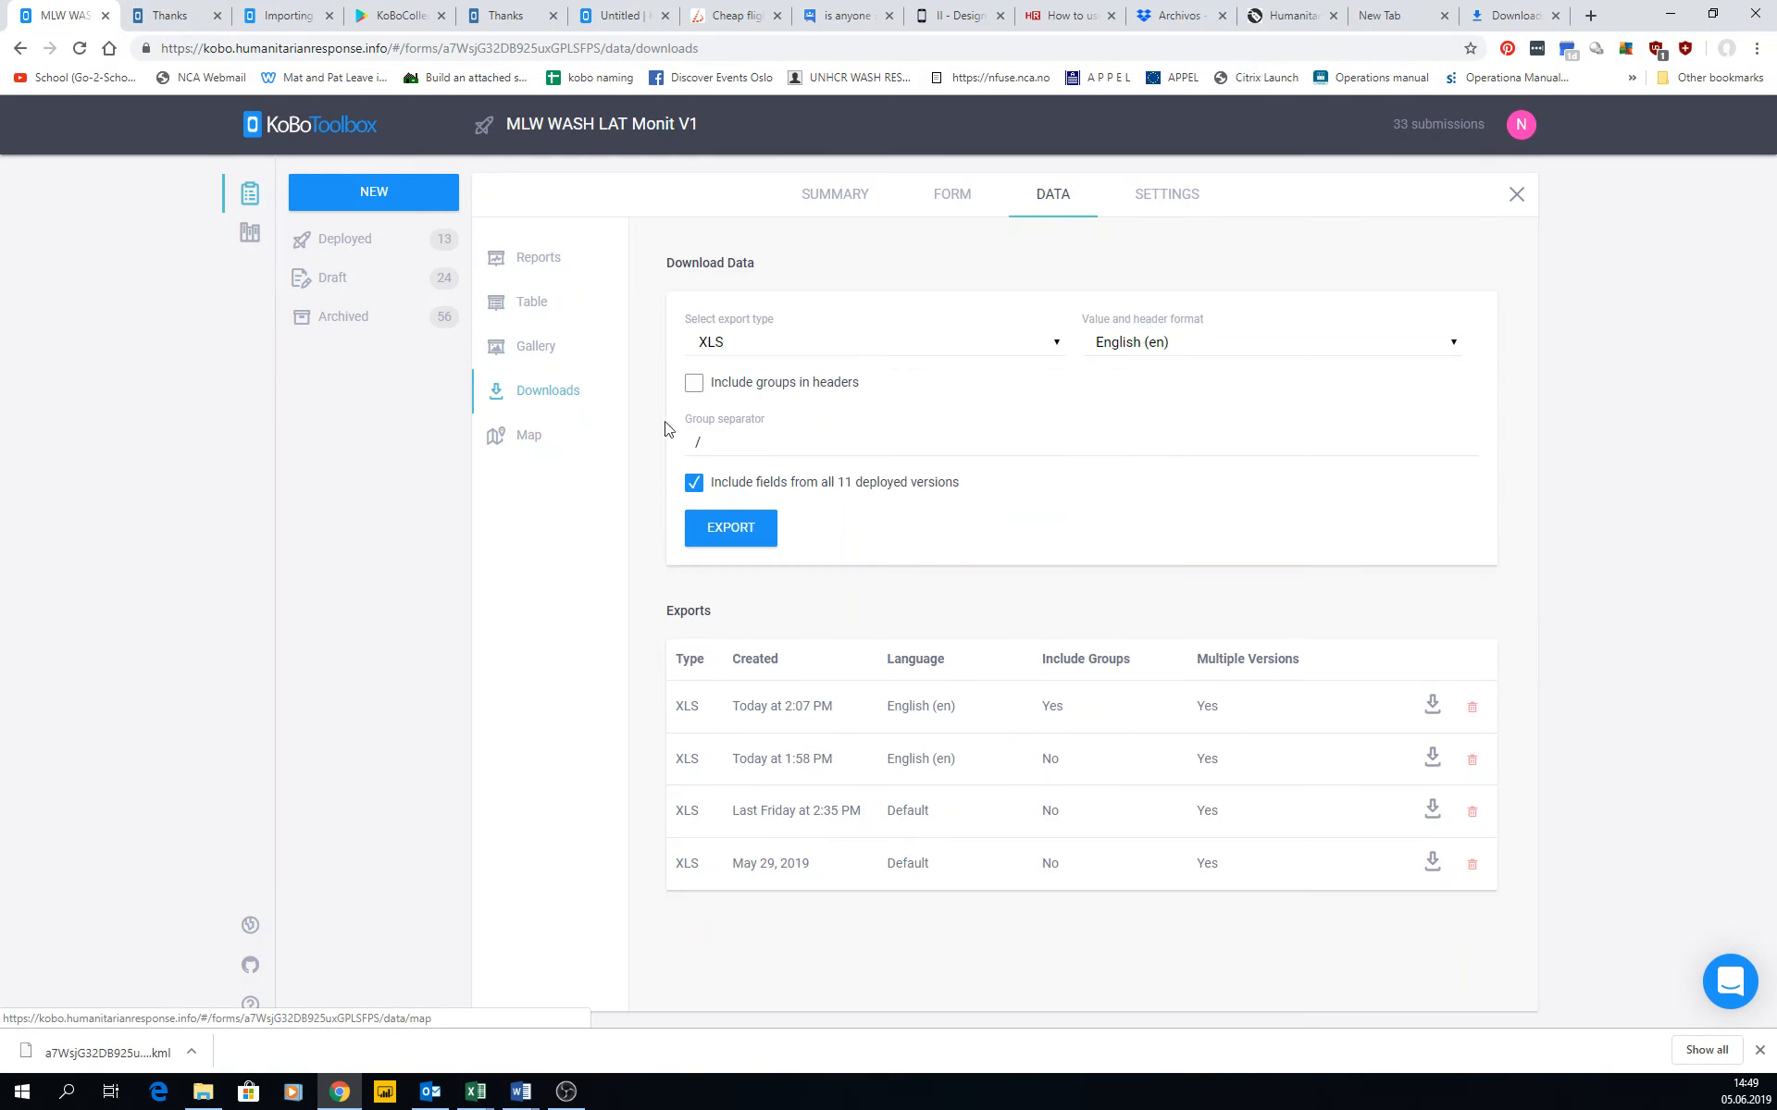
{"action": "left_click", "coordinate": [811, 351]}
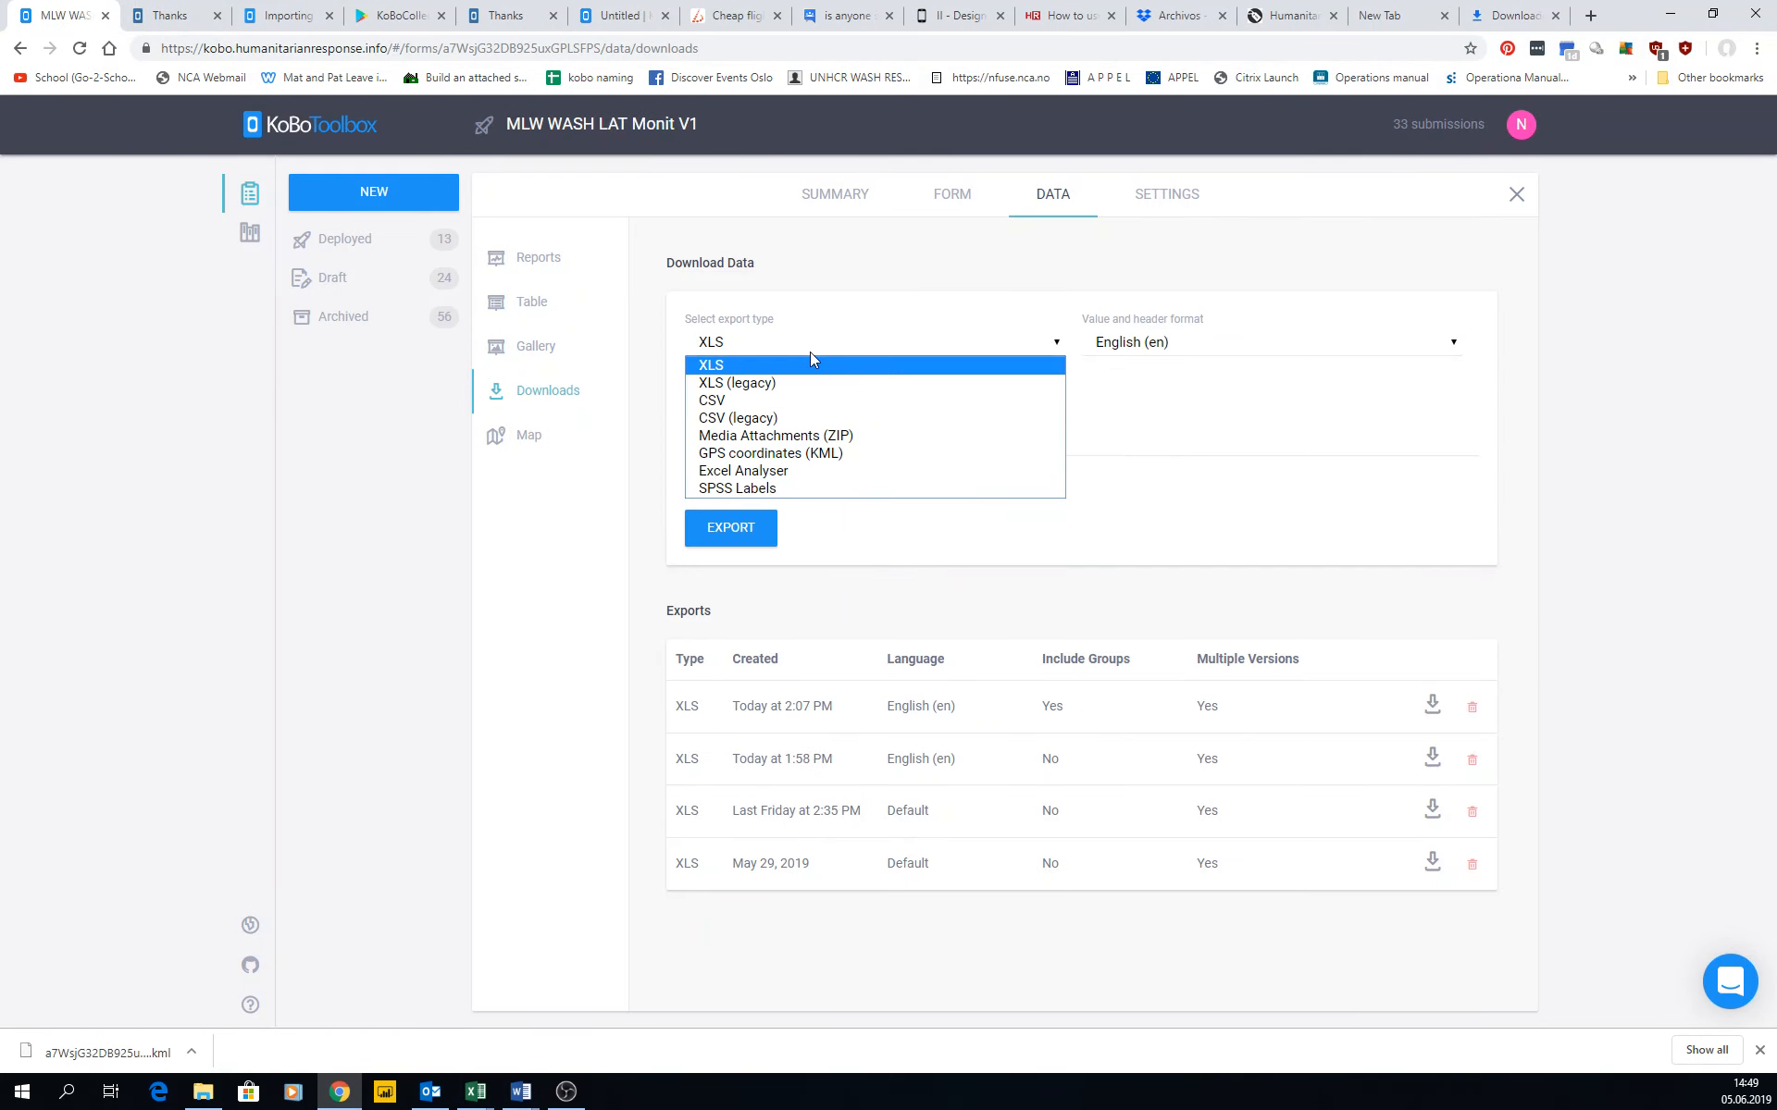
{"action": "left_click", "coordinate": [727, 437]}
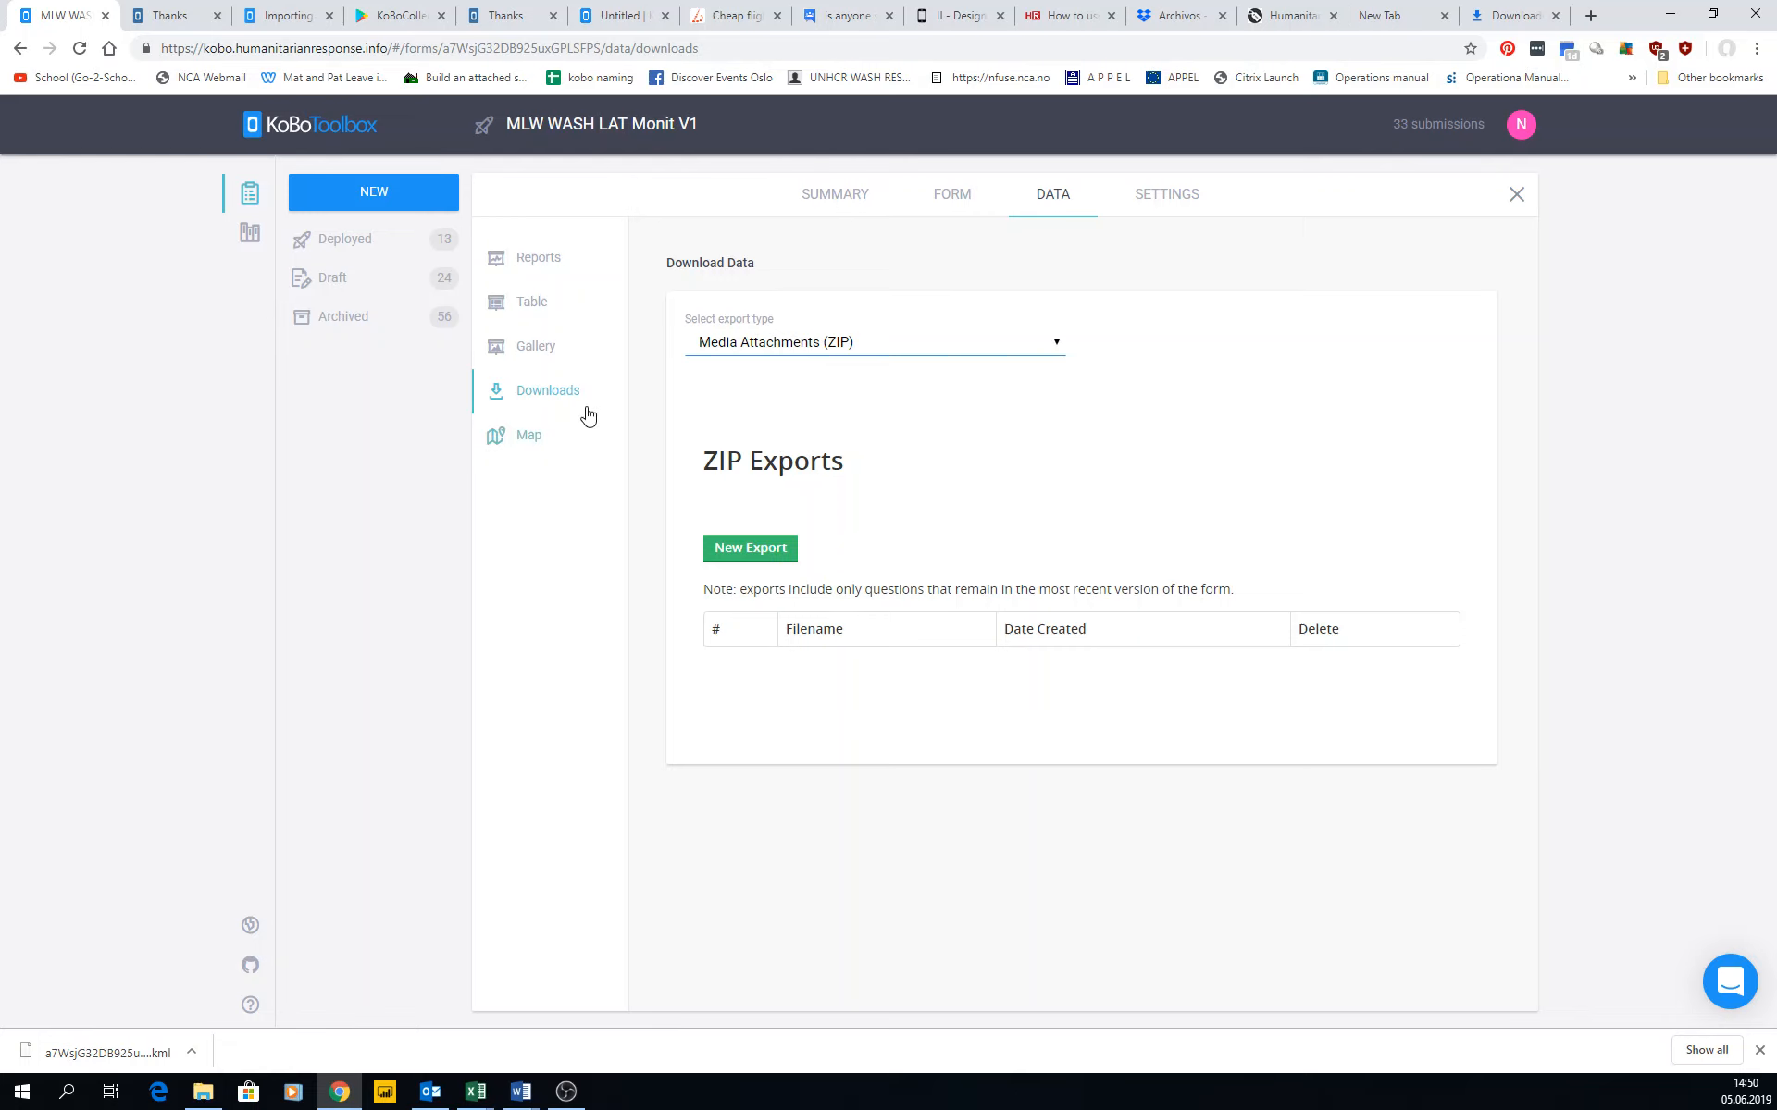
{"action": "left_click", "coordinate": [534, 393]}
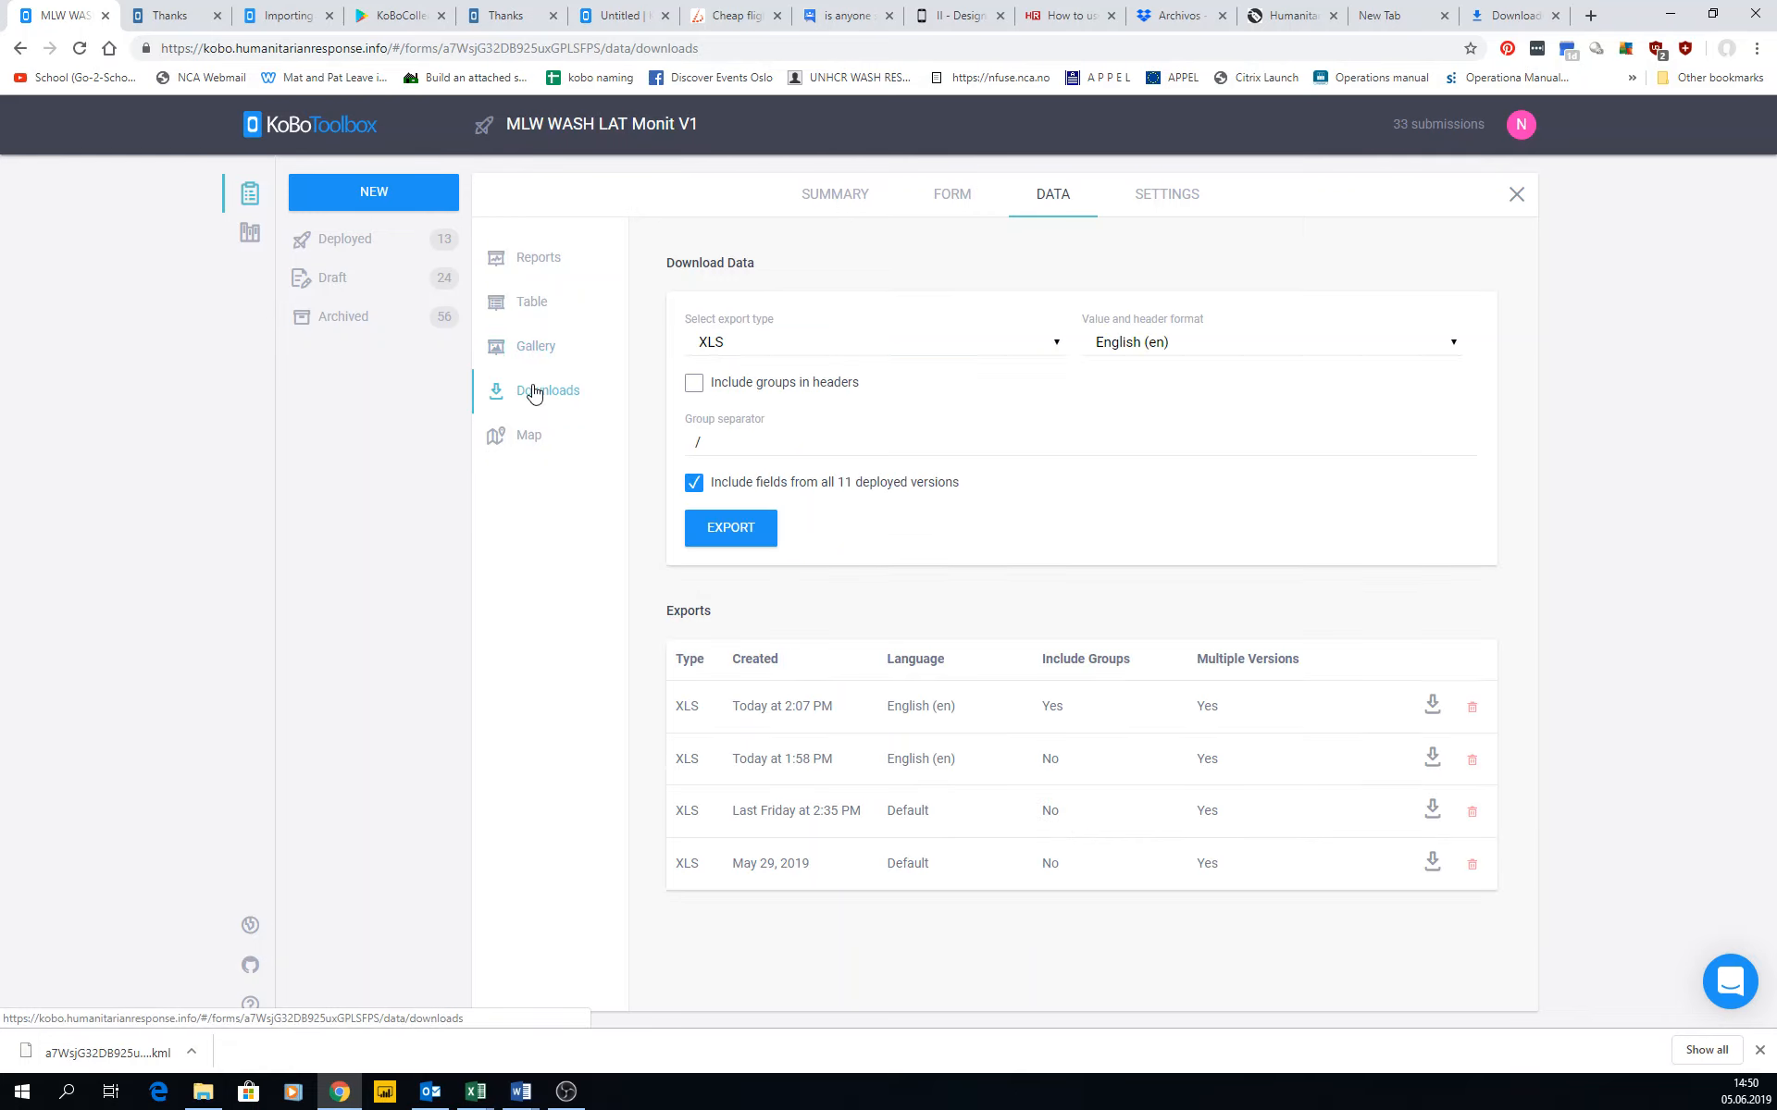
Review the XLS export settings: export type, value and header format, including groups in headers, and the group separator.
{"action": "left_click", "coordinate": [838, 350]}
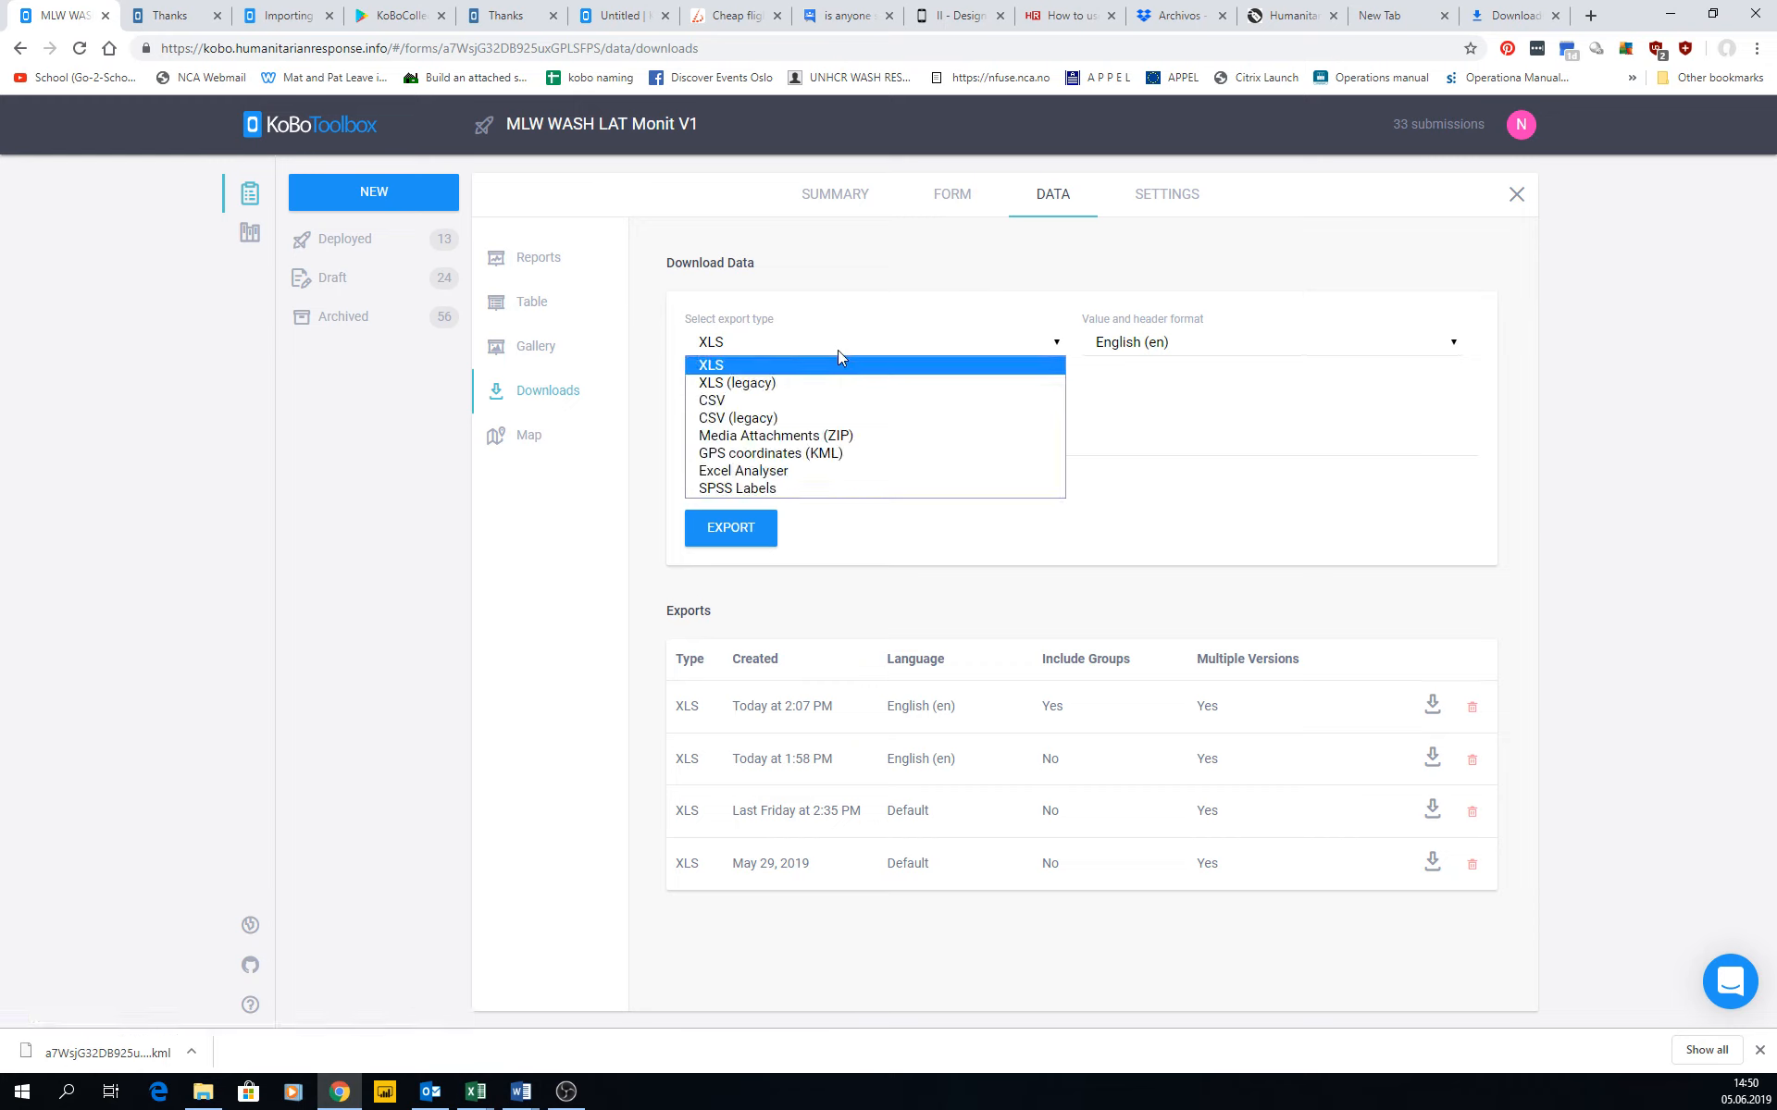
{"action": "left_click", "coordinate": [713, 367]}
{"action": "left_click", "coordinate": [1088, 345]}
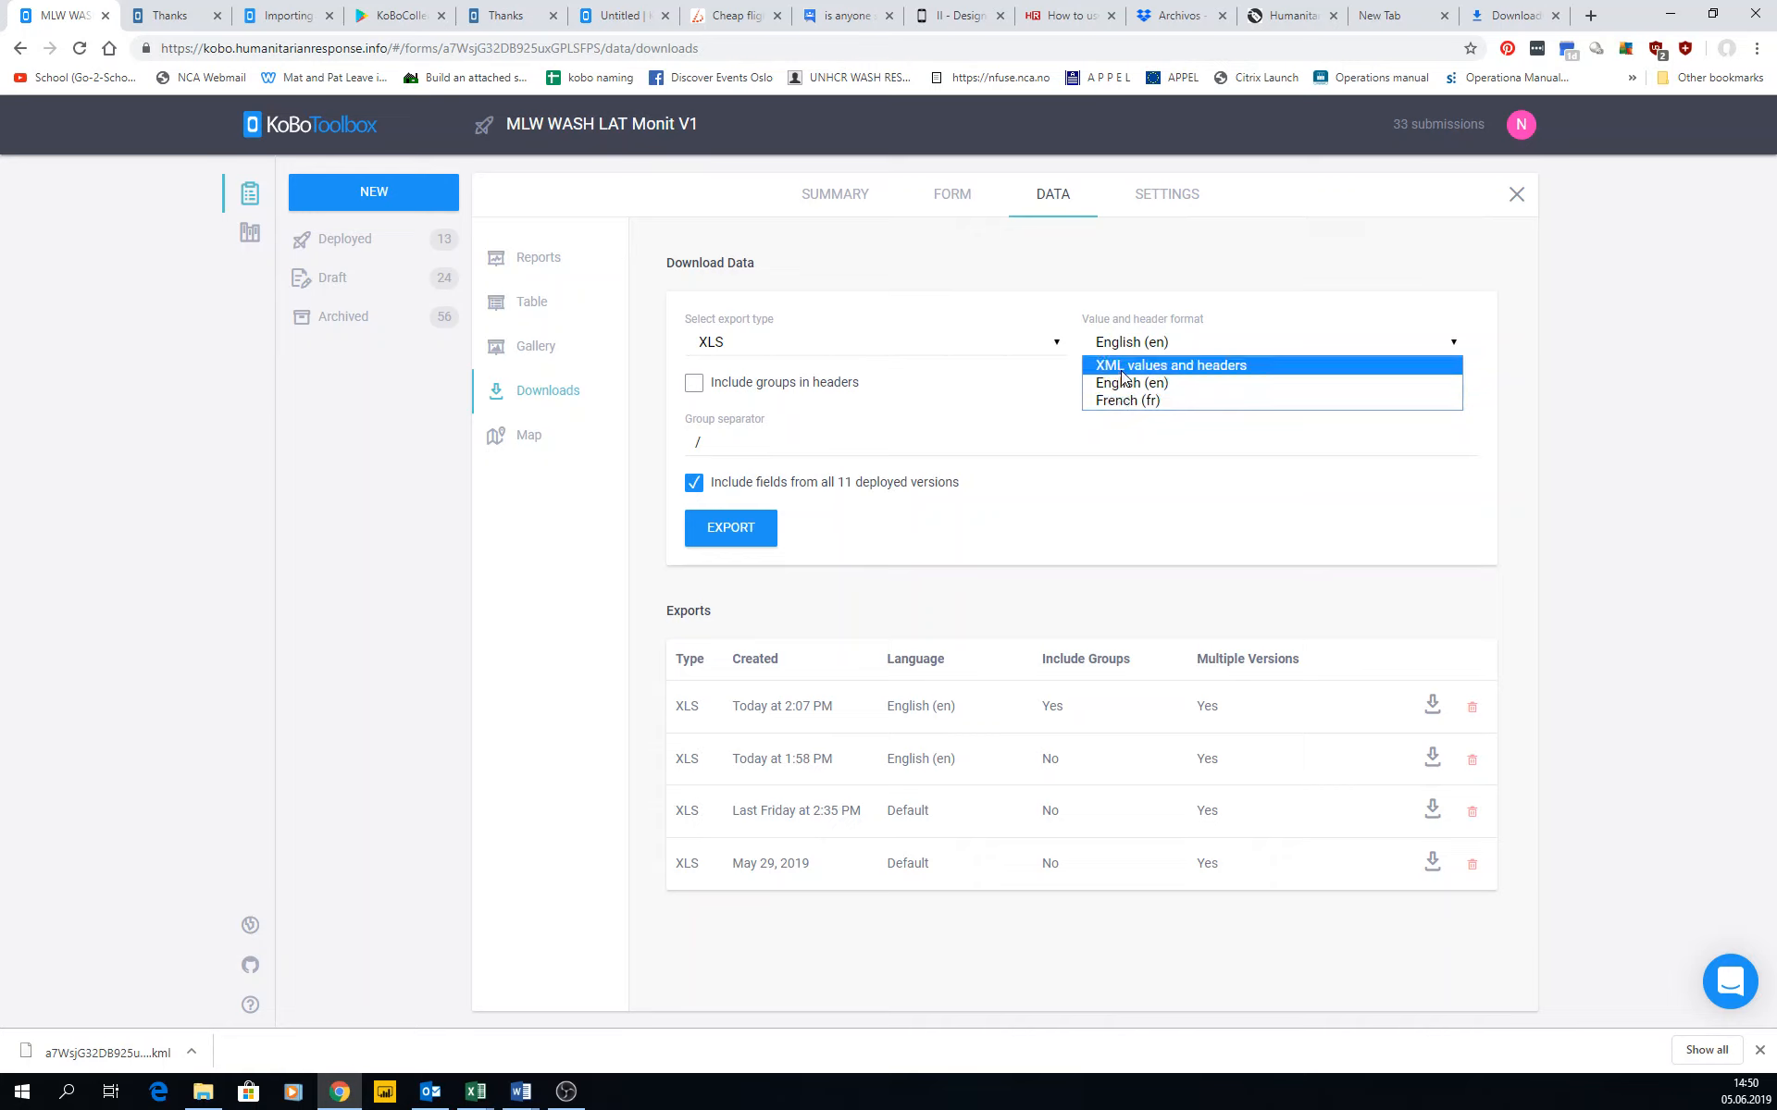
{"action": "left_click", "coordinate": [694, 383]}
{"action": "left_click", "coordinate": [694, 383]}
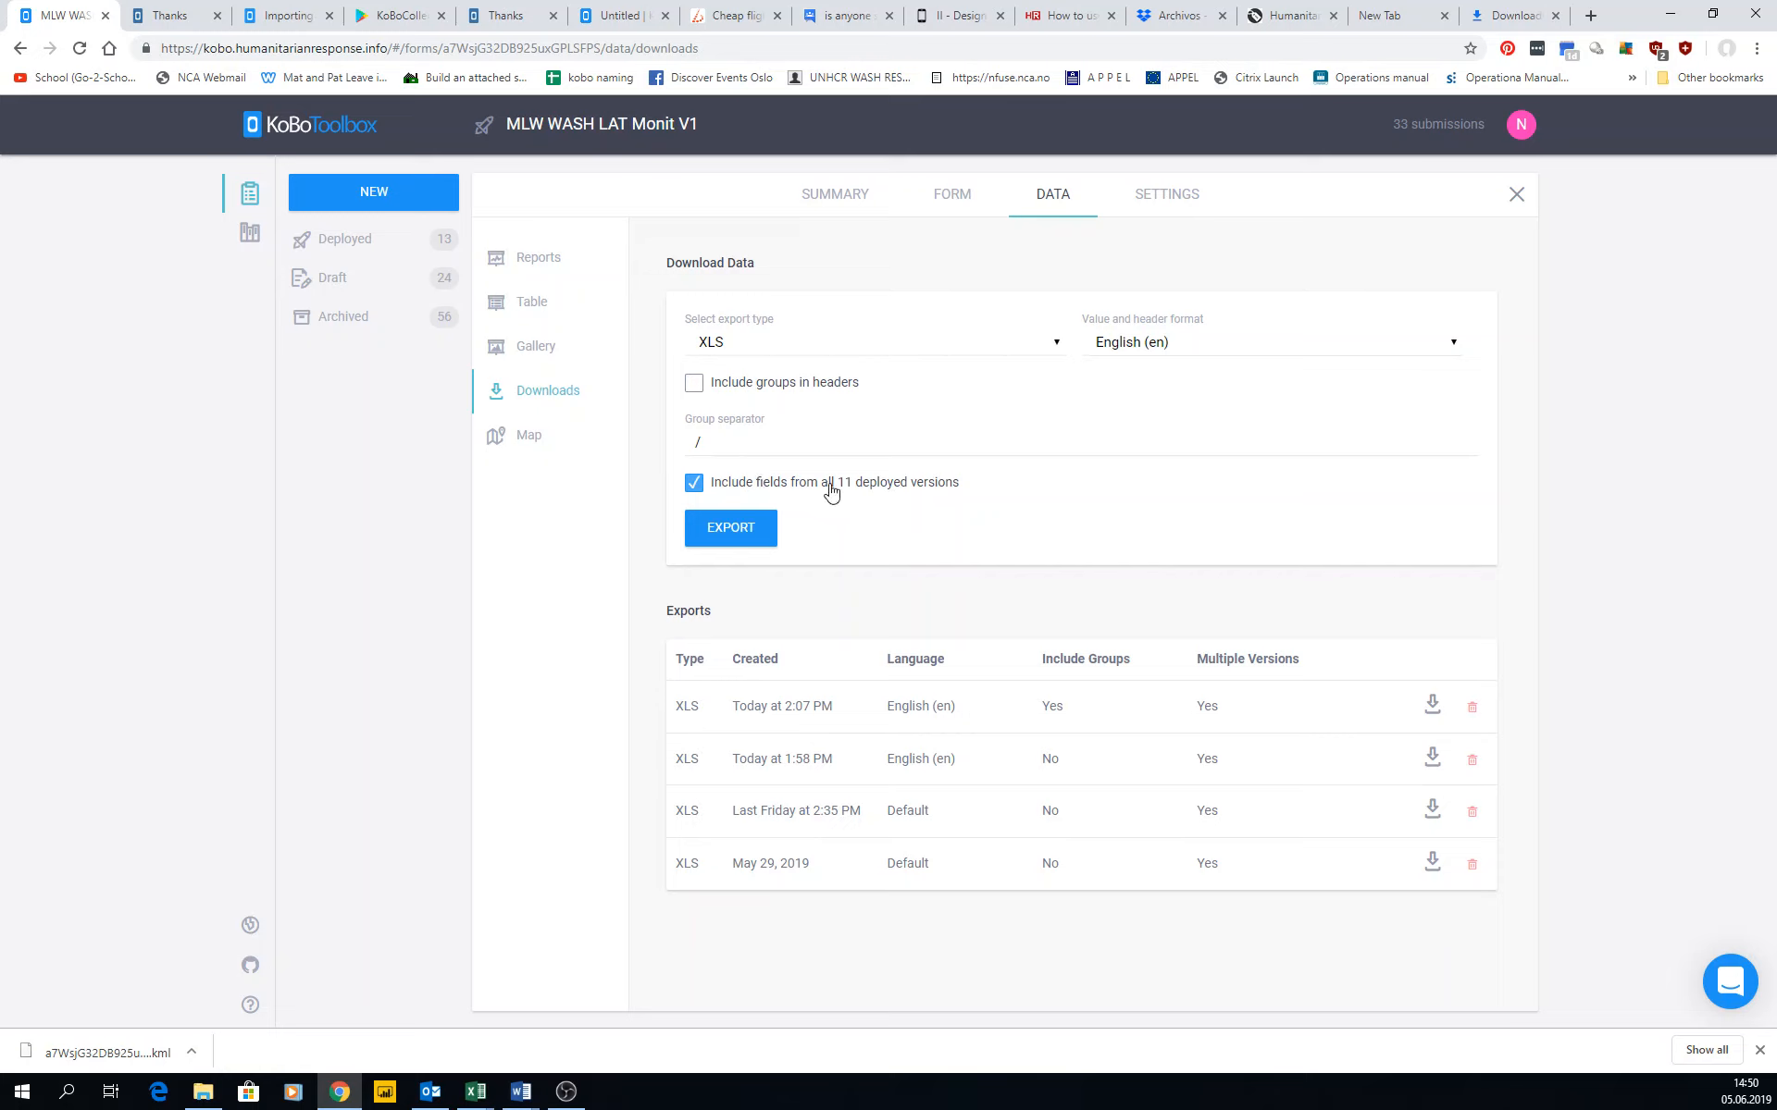
{"action": "left_click", "coordinate": [810, 449]}
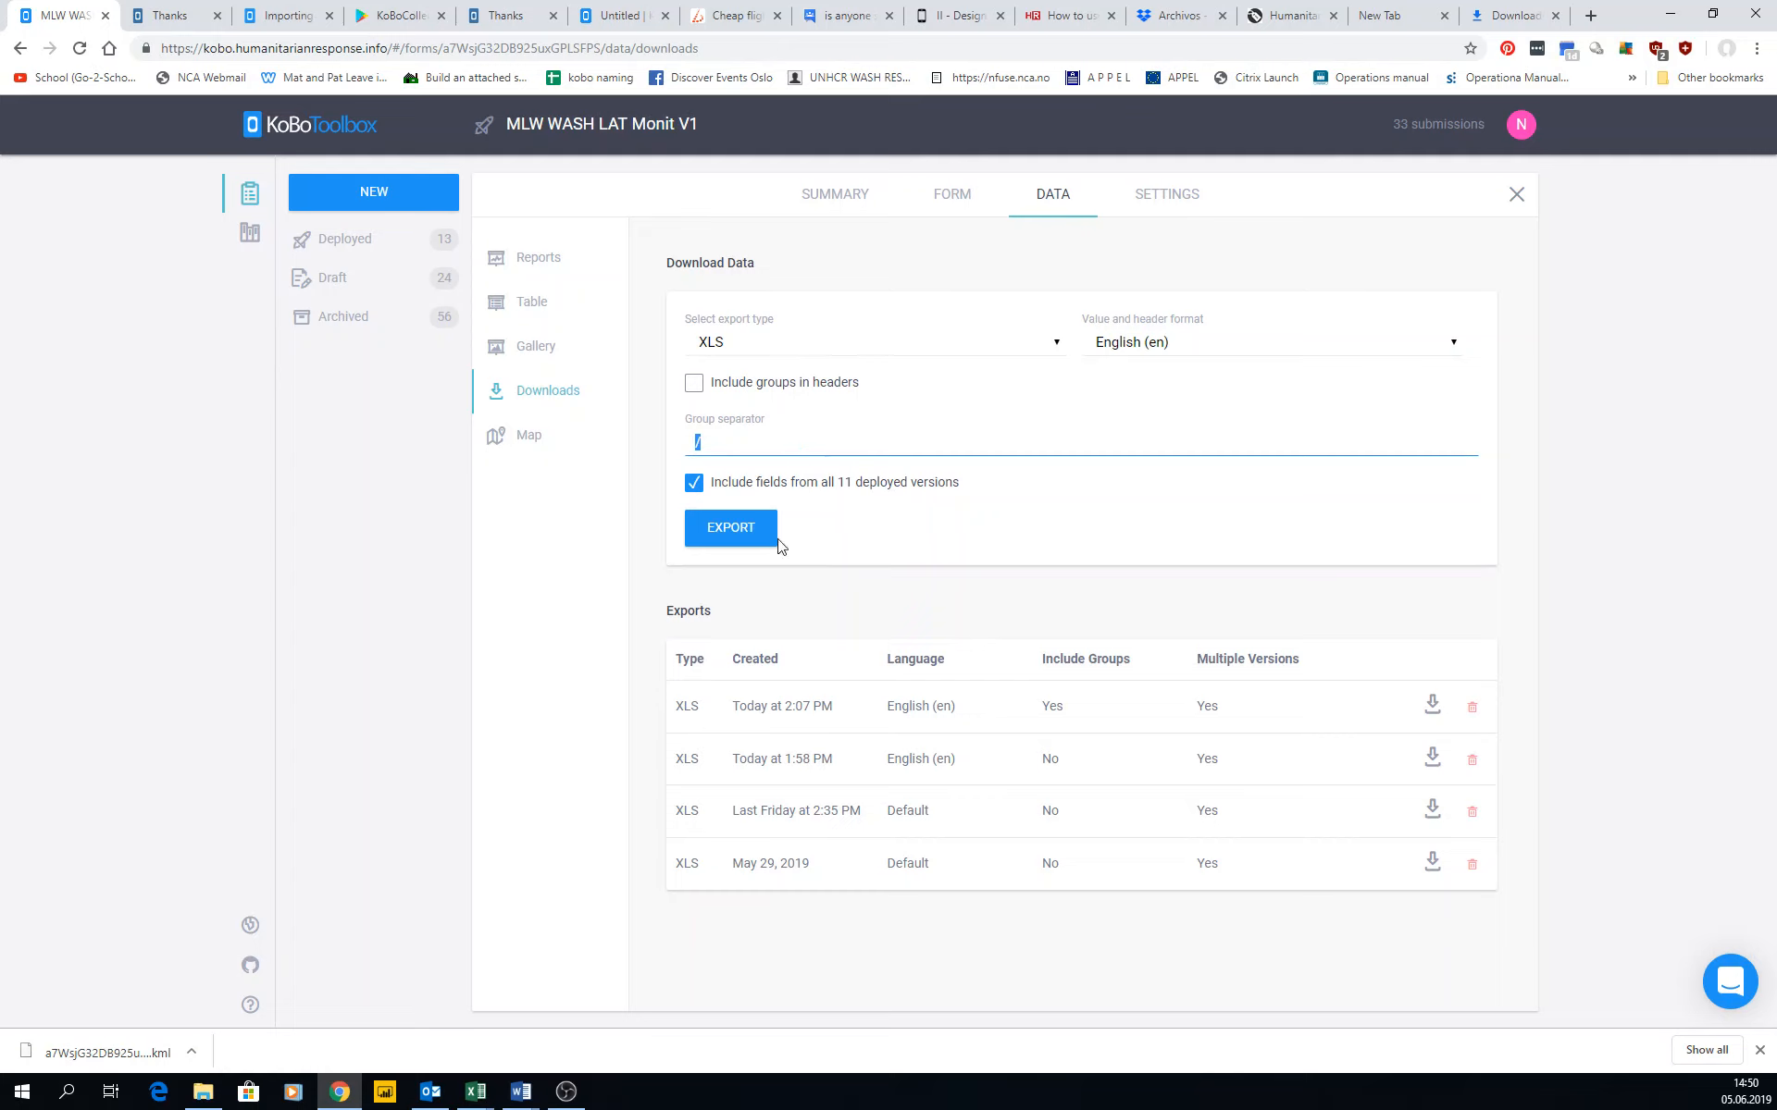
Download the XLS export with groups created today at 2:07 PM, and open it in Excel.
{"action": "left_click", "coordinate": [1432, 706]}
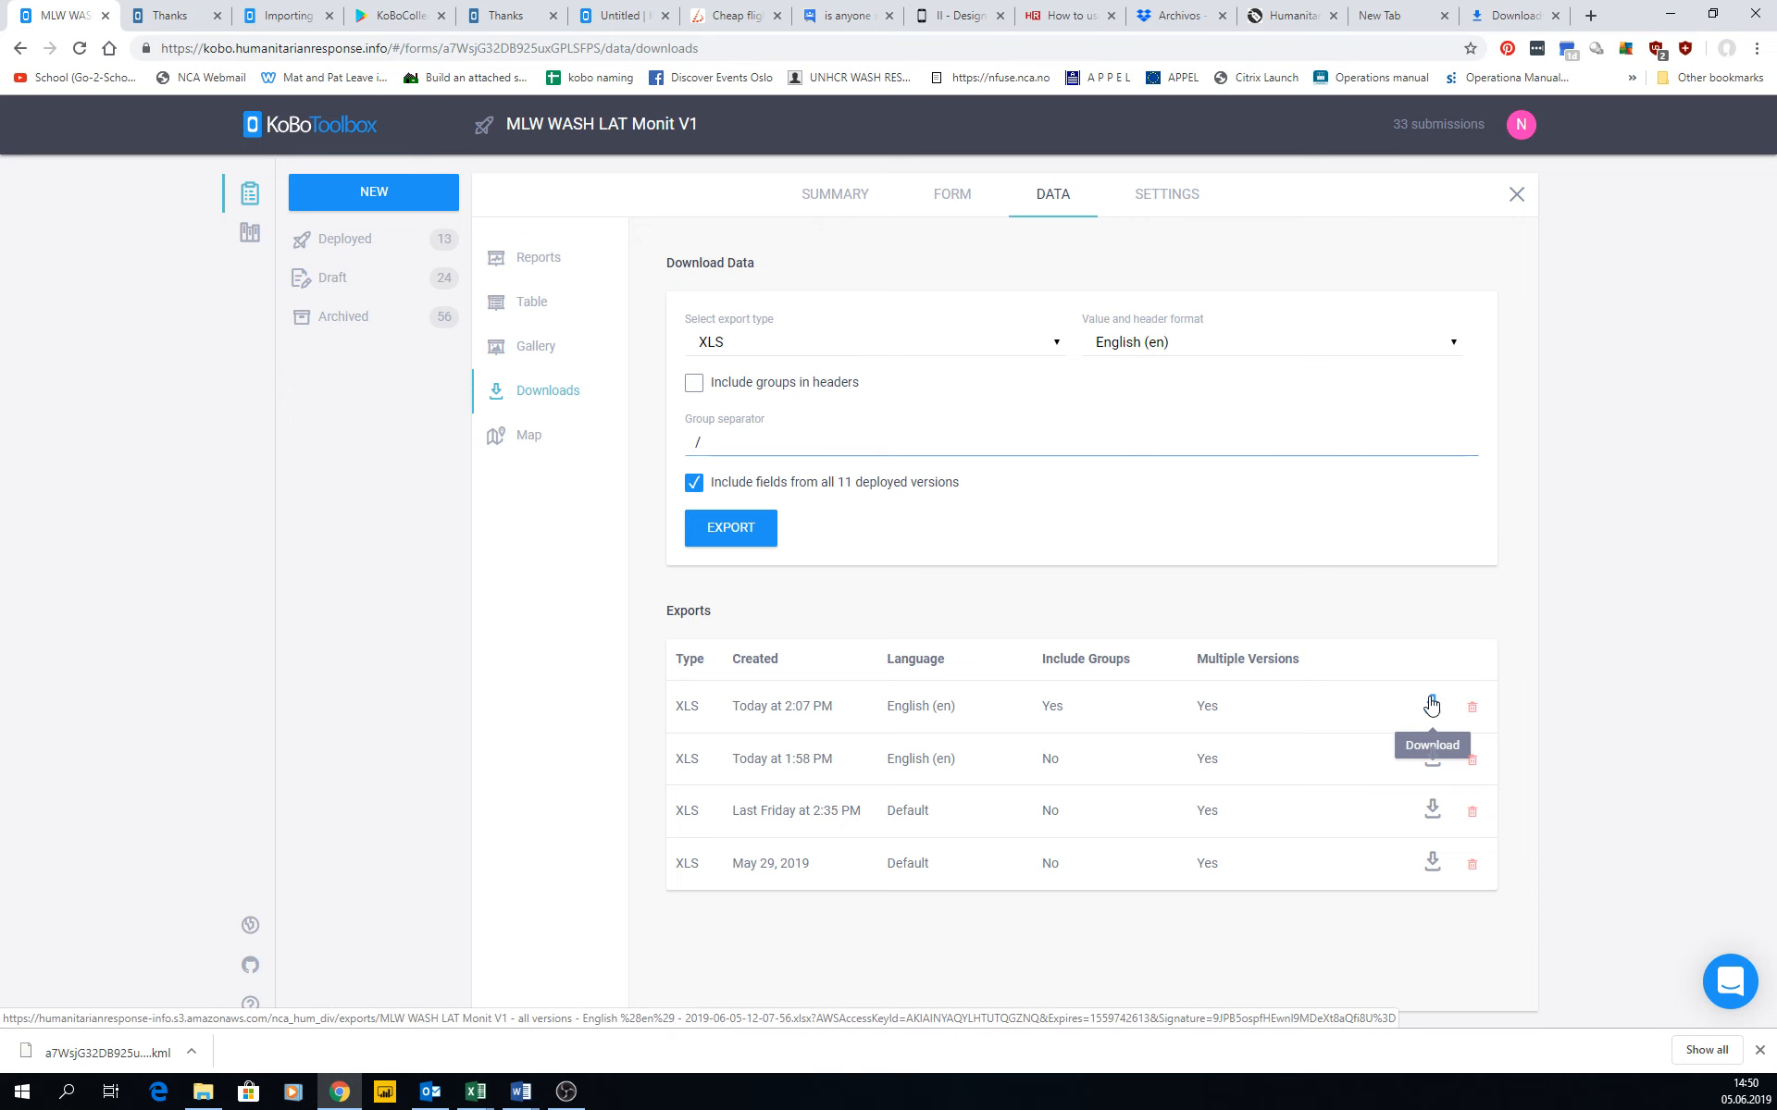
{"action": "left_click", "coordinate": [99, 1052]}
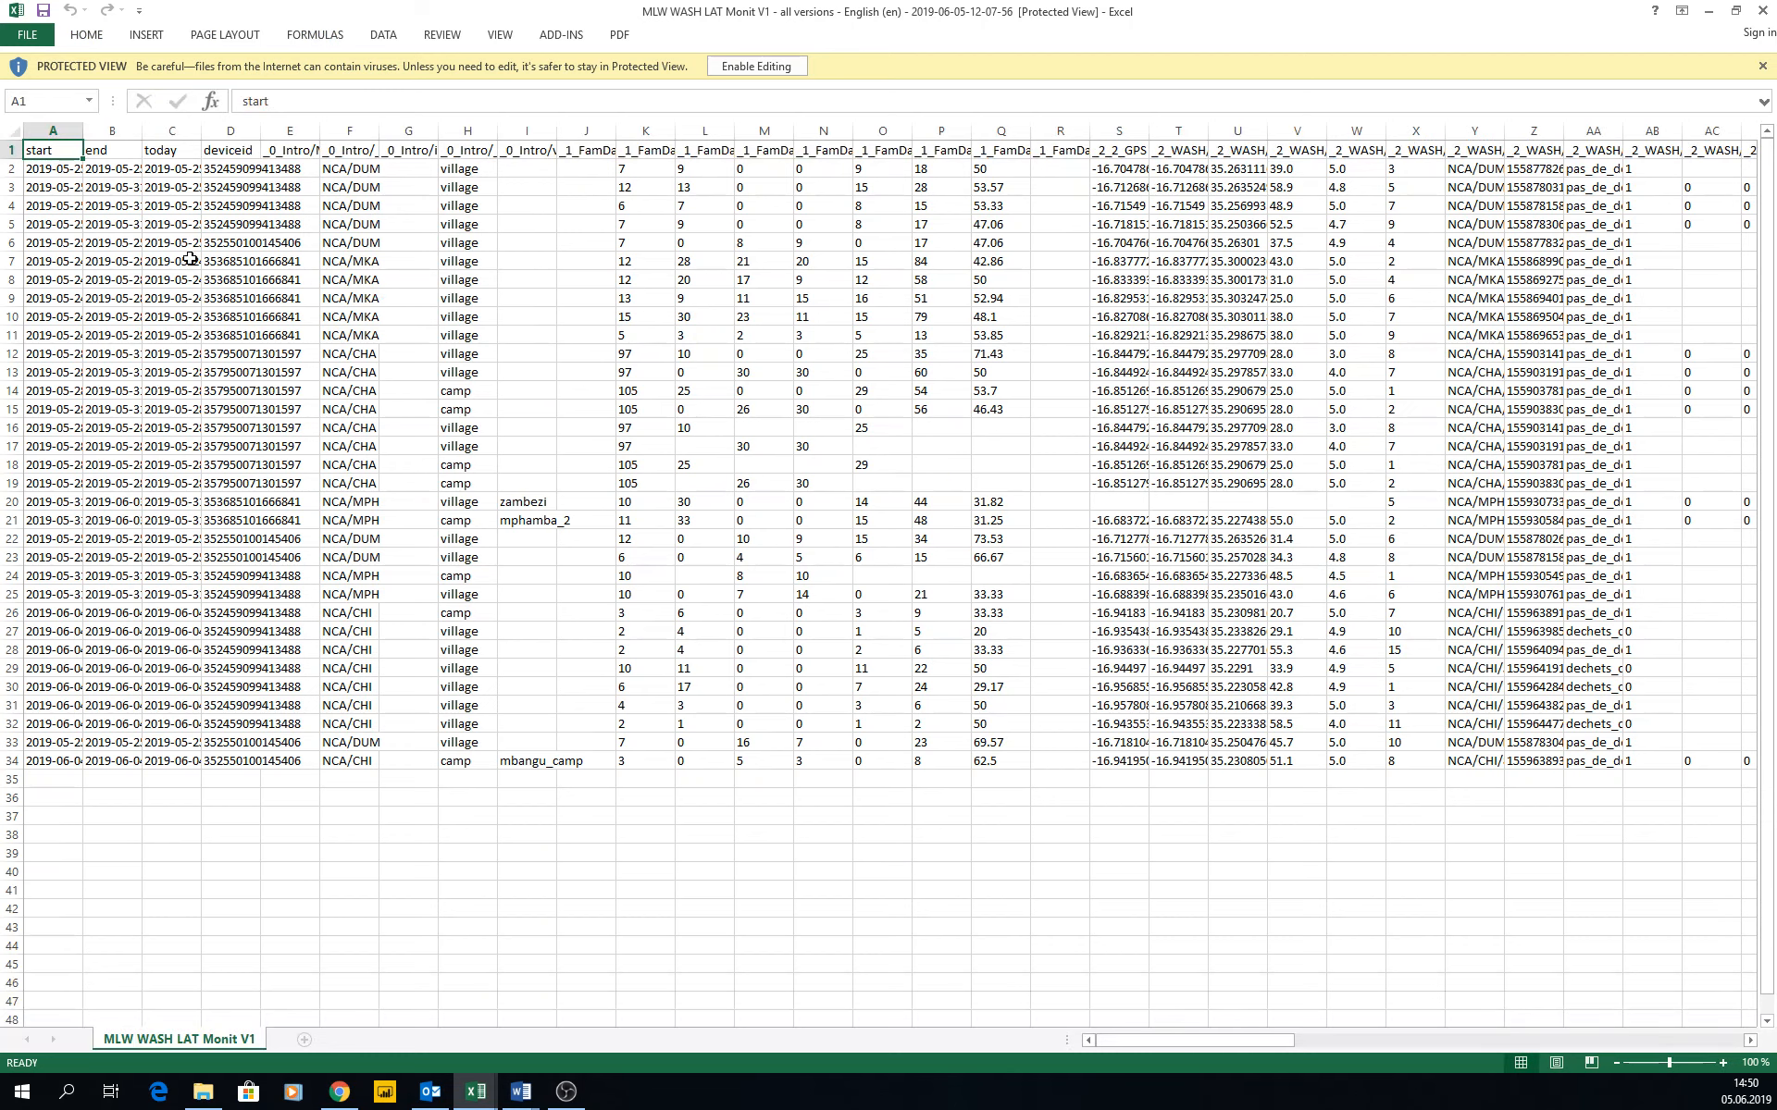
{"action": "left_click_drag", "start_coordinate": [74, 205], "coordinate": [1772, 611]}
Look across the export's columns and examine the grouped header in cell AP1.
{"action": "left_click", "coordinate": [997, 709]}
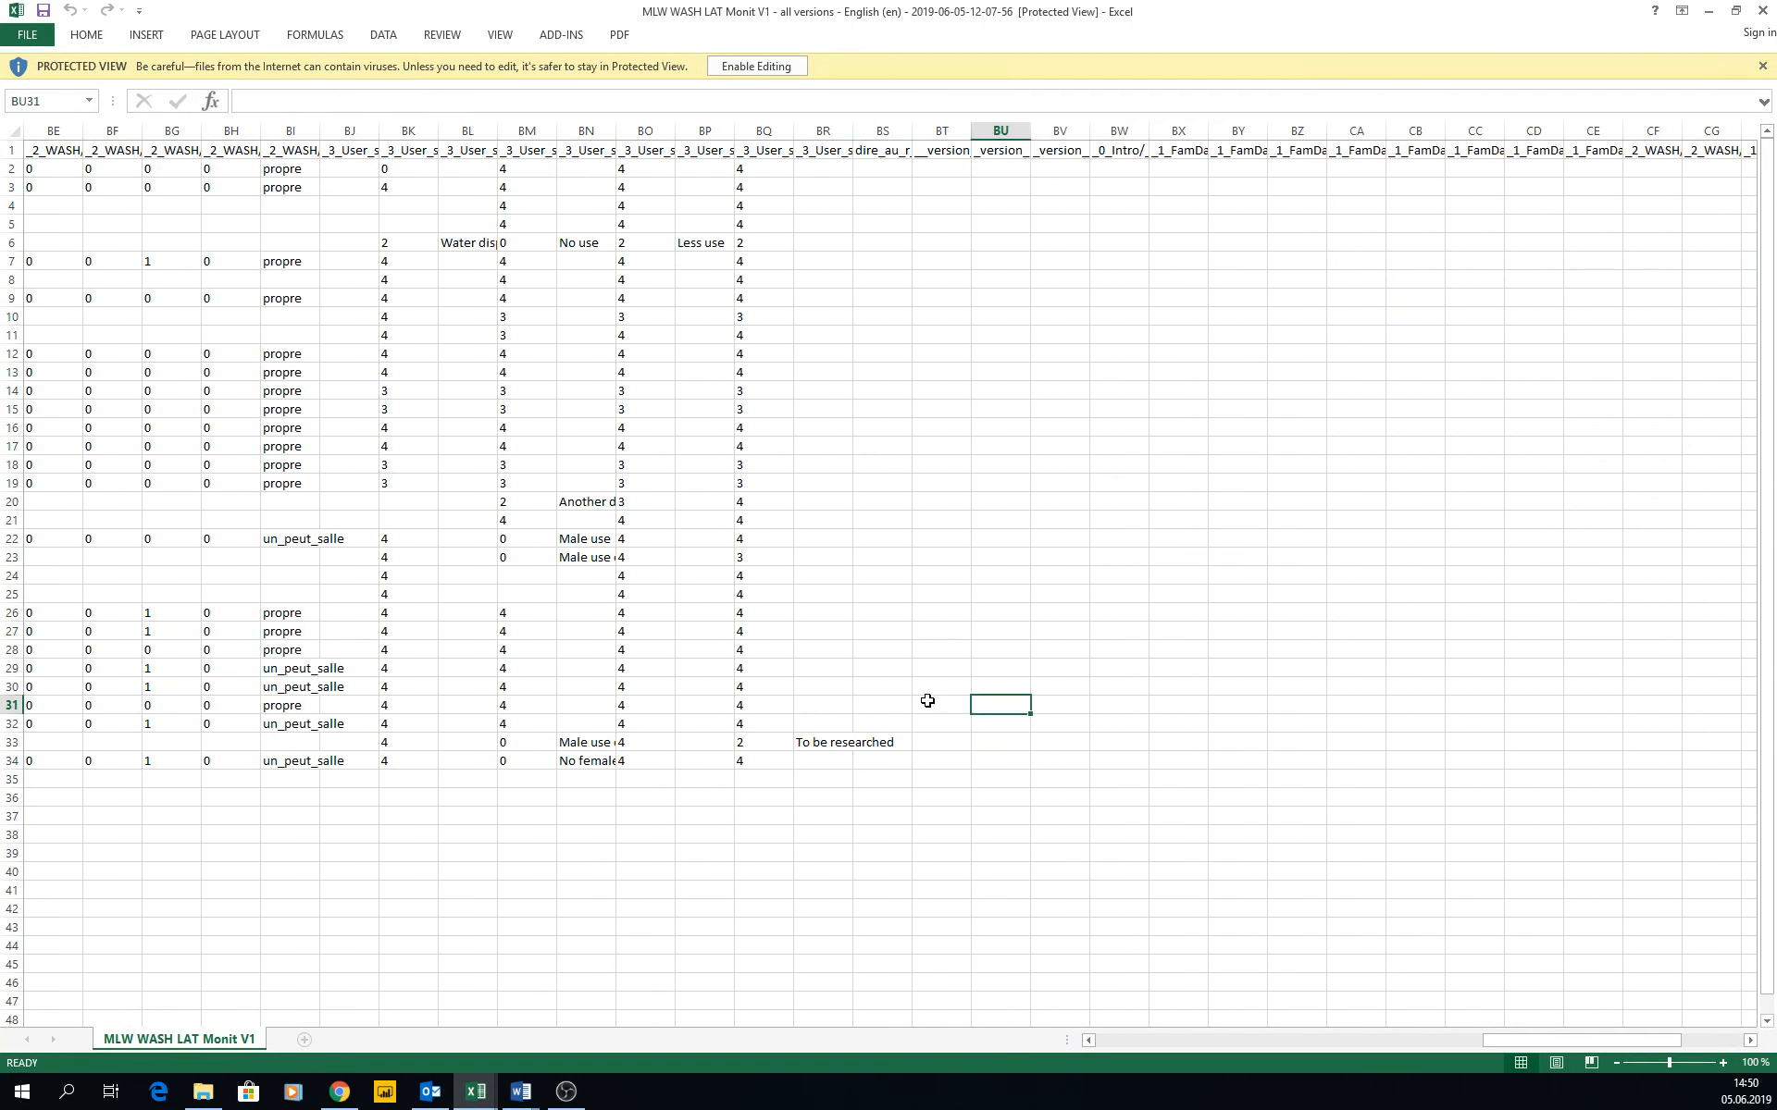
{"action": "key", "text": "Left"}
{"action": "key", "text": "Left"}
{"action": "key", "text": "Left"}
{"action": "key", "text": "Left"}
{"action": "key", "text": "Left"}
{"action": "key", "text": "Left"}
{"action": "key", "text": "Left"}
{"action": "key", "text": "Left"}
{"action": "key", "text": "Left"}
{"action": "key", "text": "Left"}
{"action": "key", "text": "Left"}
{"action": "key", "text": "Left"}
{"action": "key", "text": "Left"}
{"action": "key", "text": "Left"}
{"action": "key", "text": "Left"}
{"action": "key", "text": "Left"}
{"action": "key", "text": "Left"}
{"action": "key", "text": "Left"}
{"action": "key", "text": "Left"}
{"action": "key", "text": "Left"}
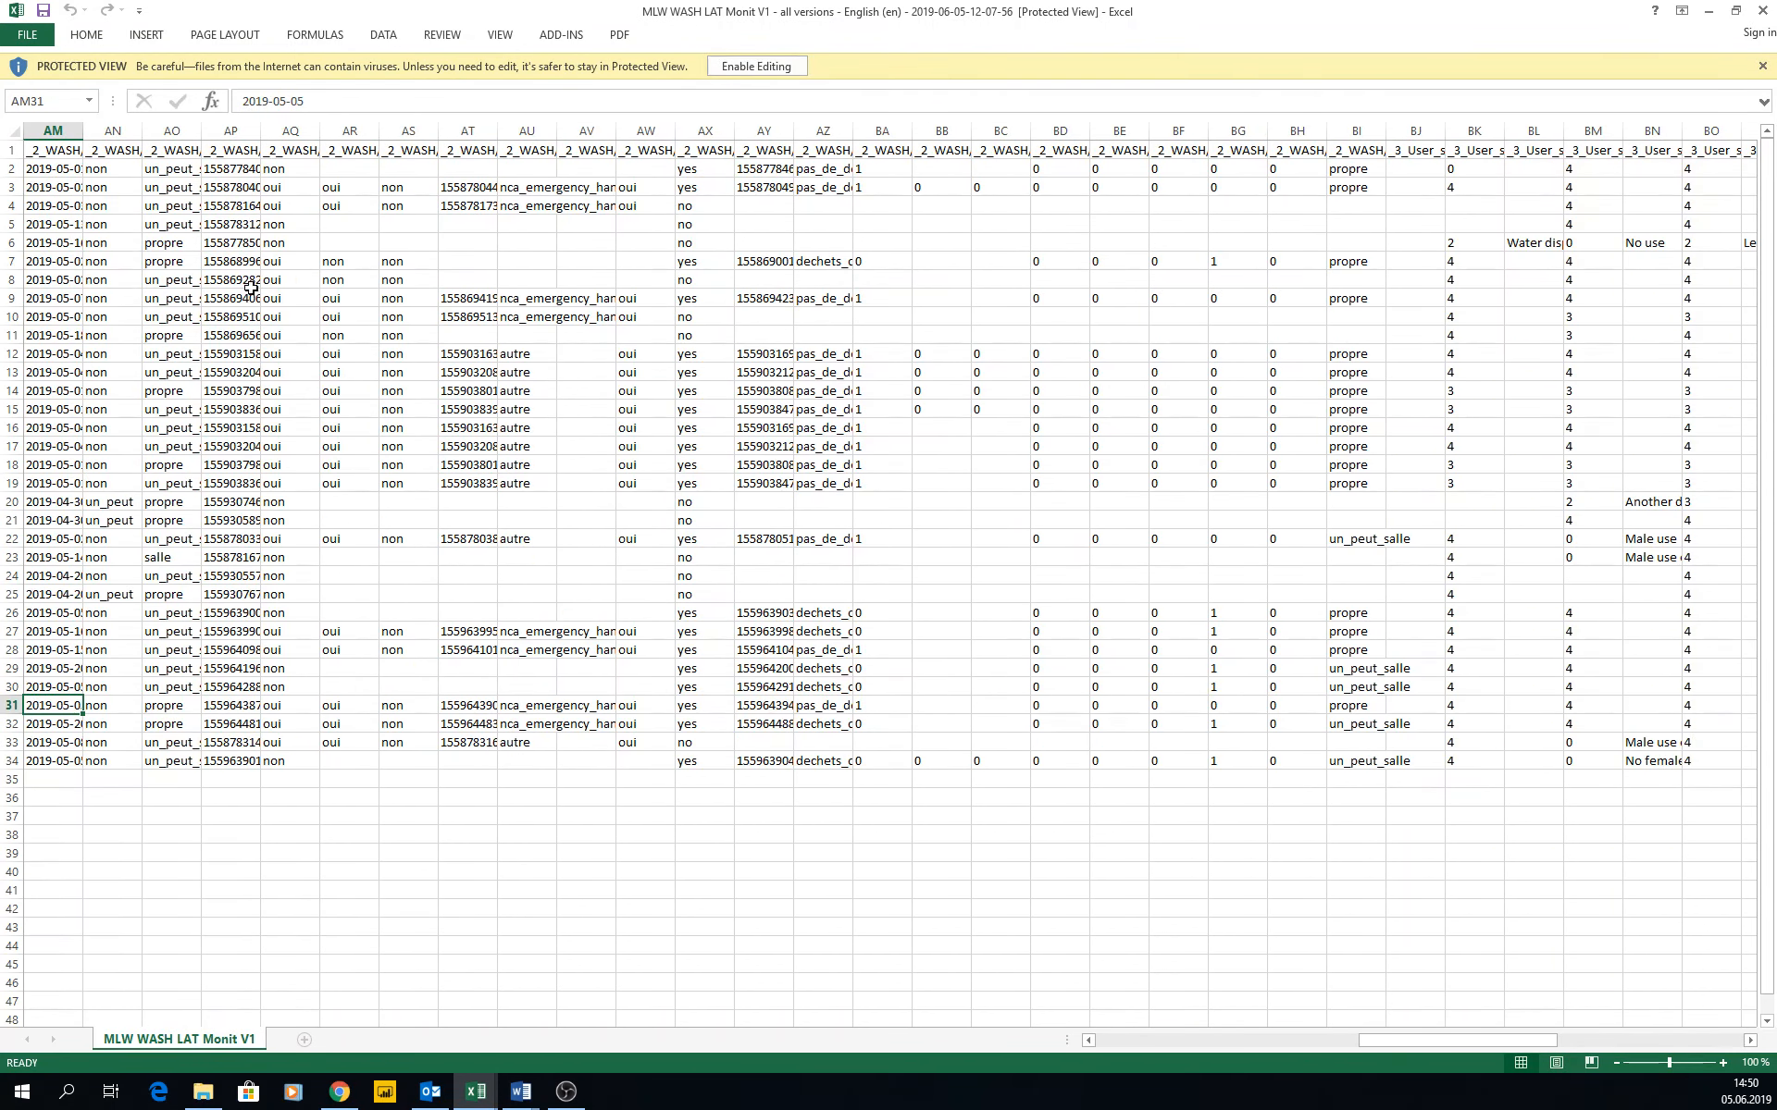
{"action": "left_click", "coordinate": [242, 131]}
{"action": "left_click", "coordinate": [250, 151]}
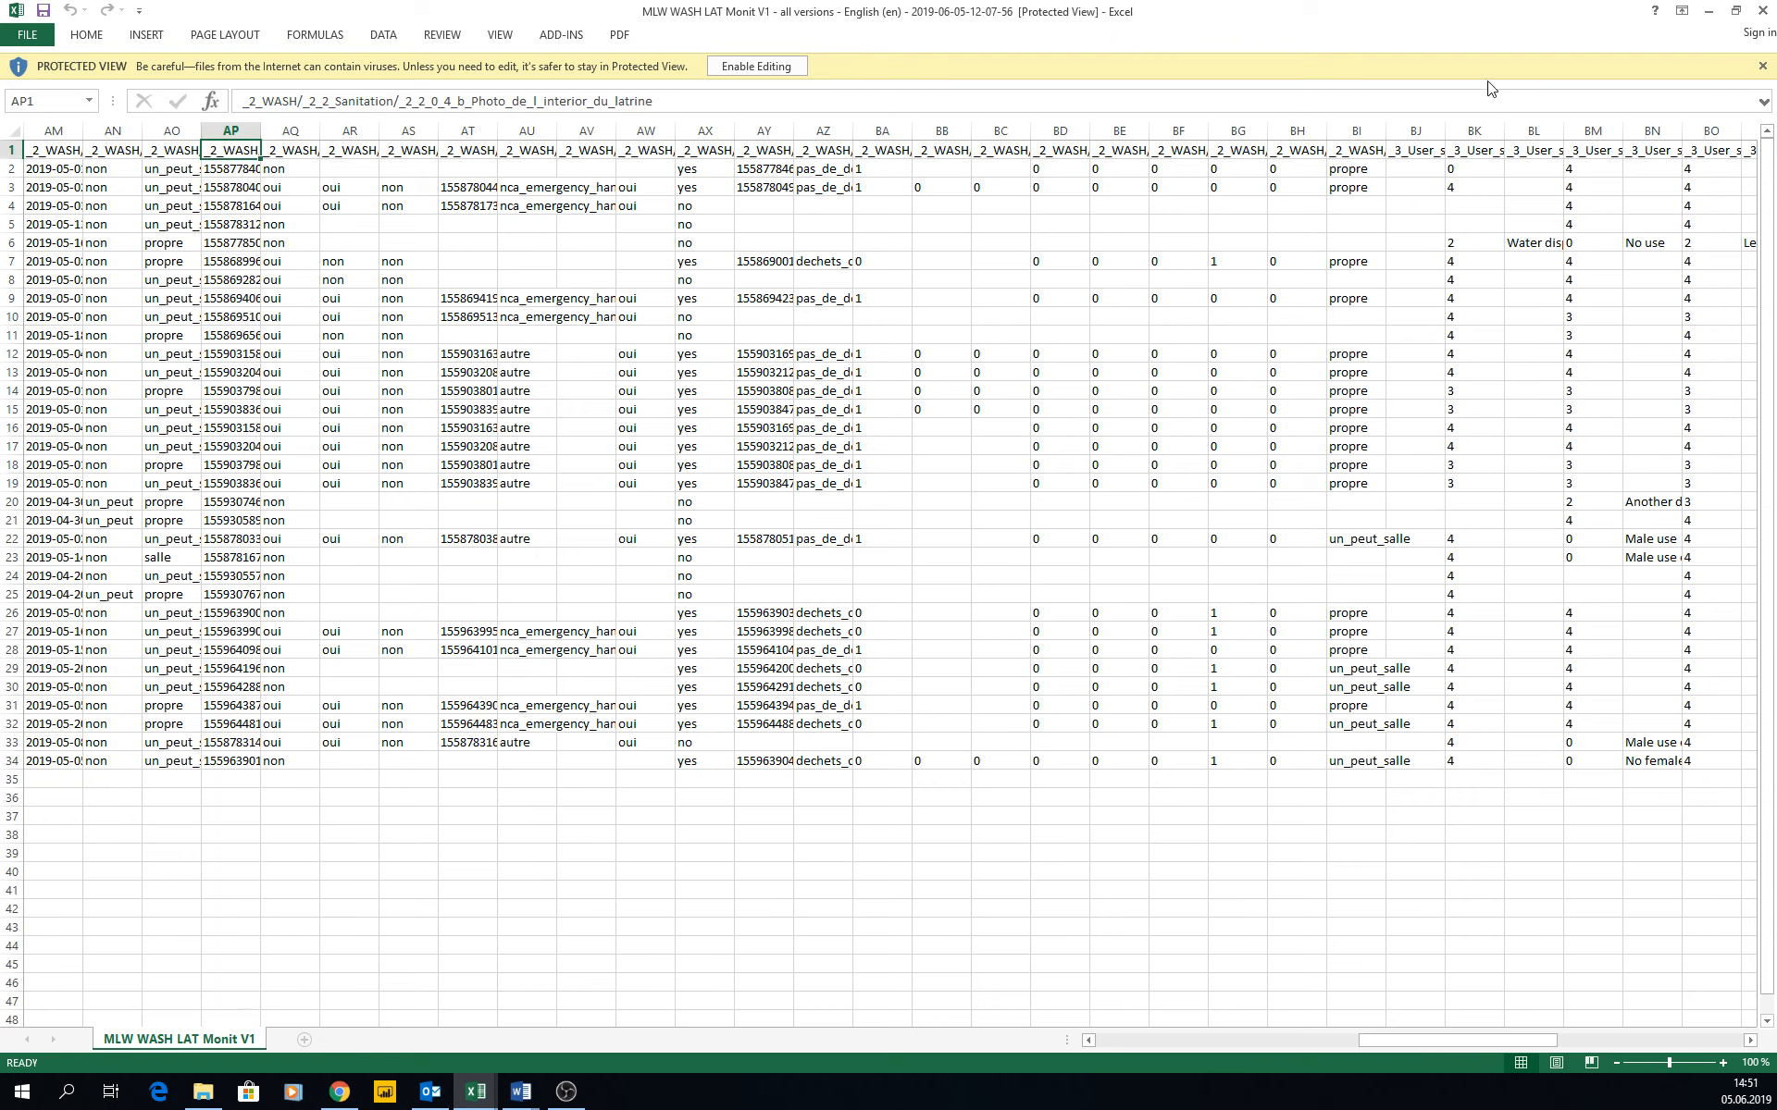
Close the grouped export and the earlier MLW WASH LAT Monit V1 export workbook, and switch back to the KoBoToolbox downloads.
{"action": "left_click", "coordinate": [1762, 9]}
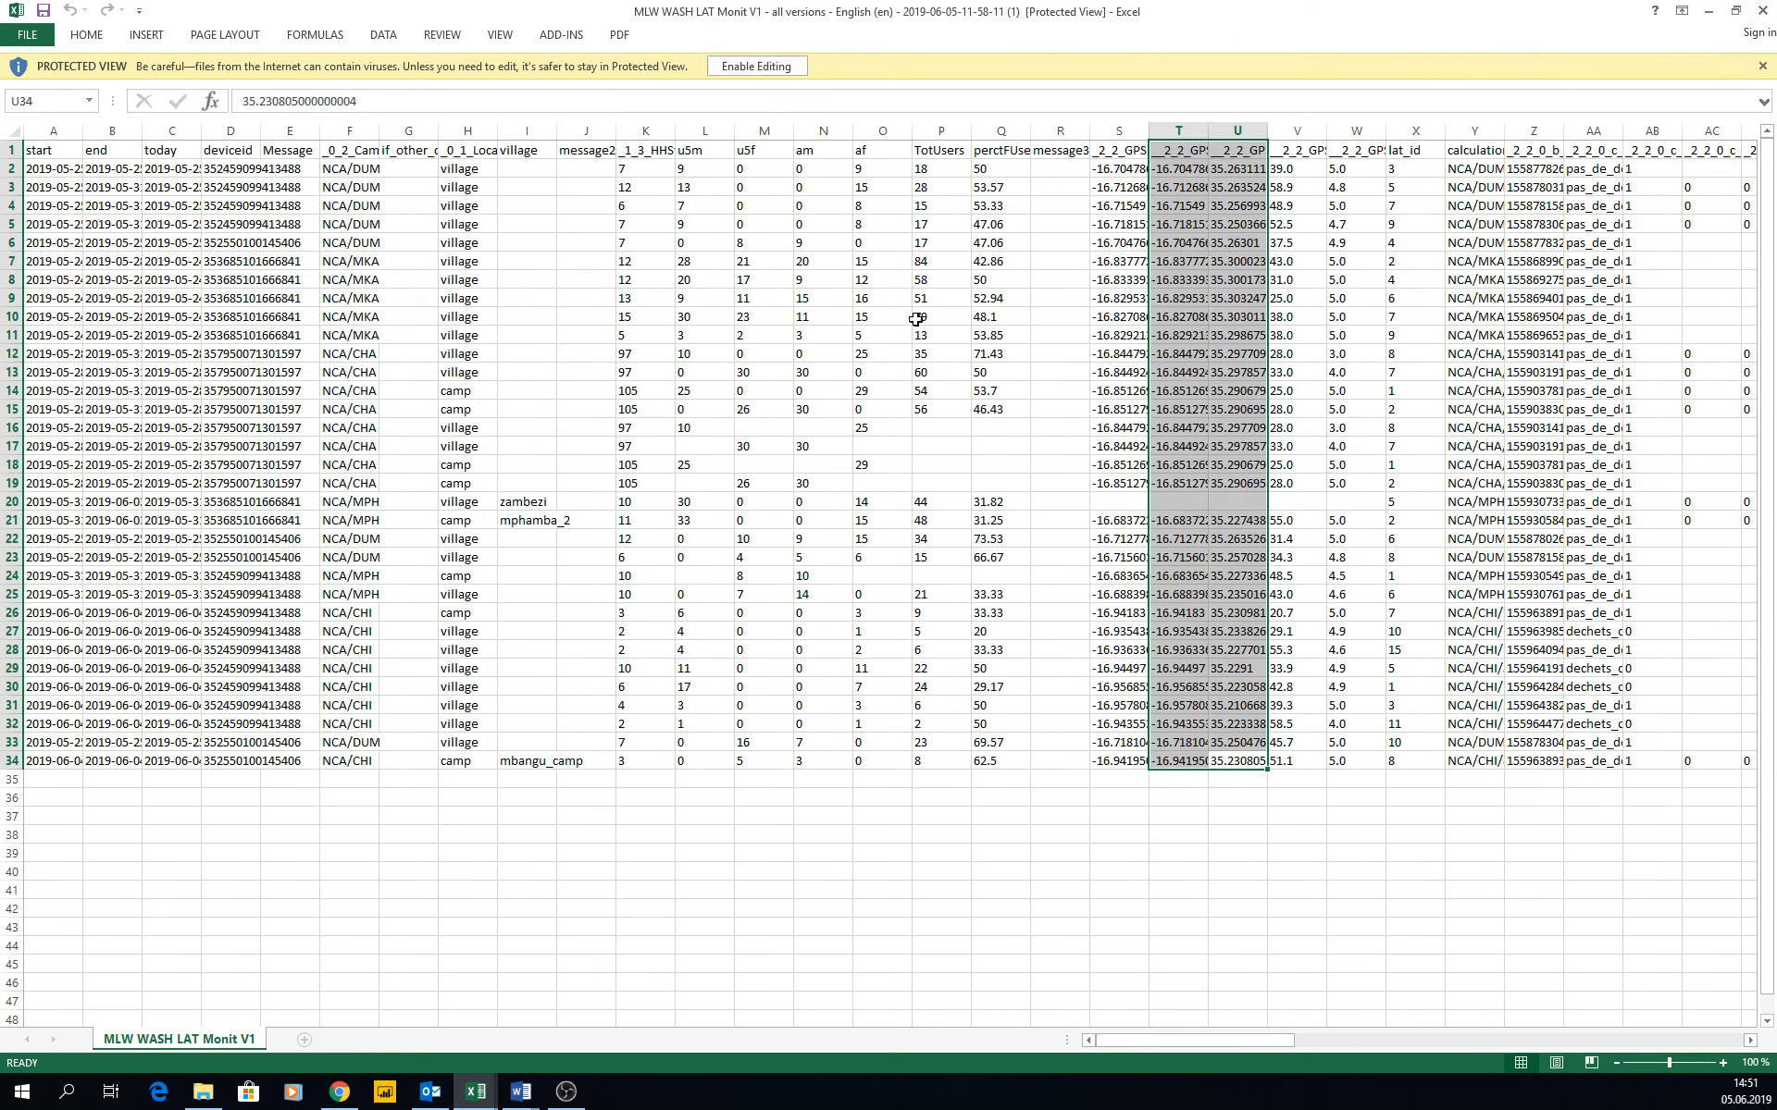
{"action": "left_click", "coordinate": [1761, 9]}
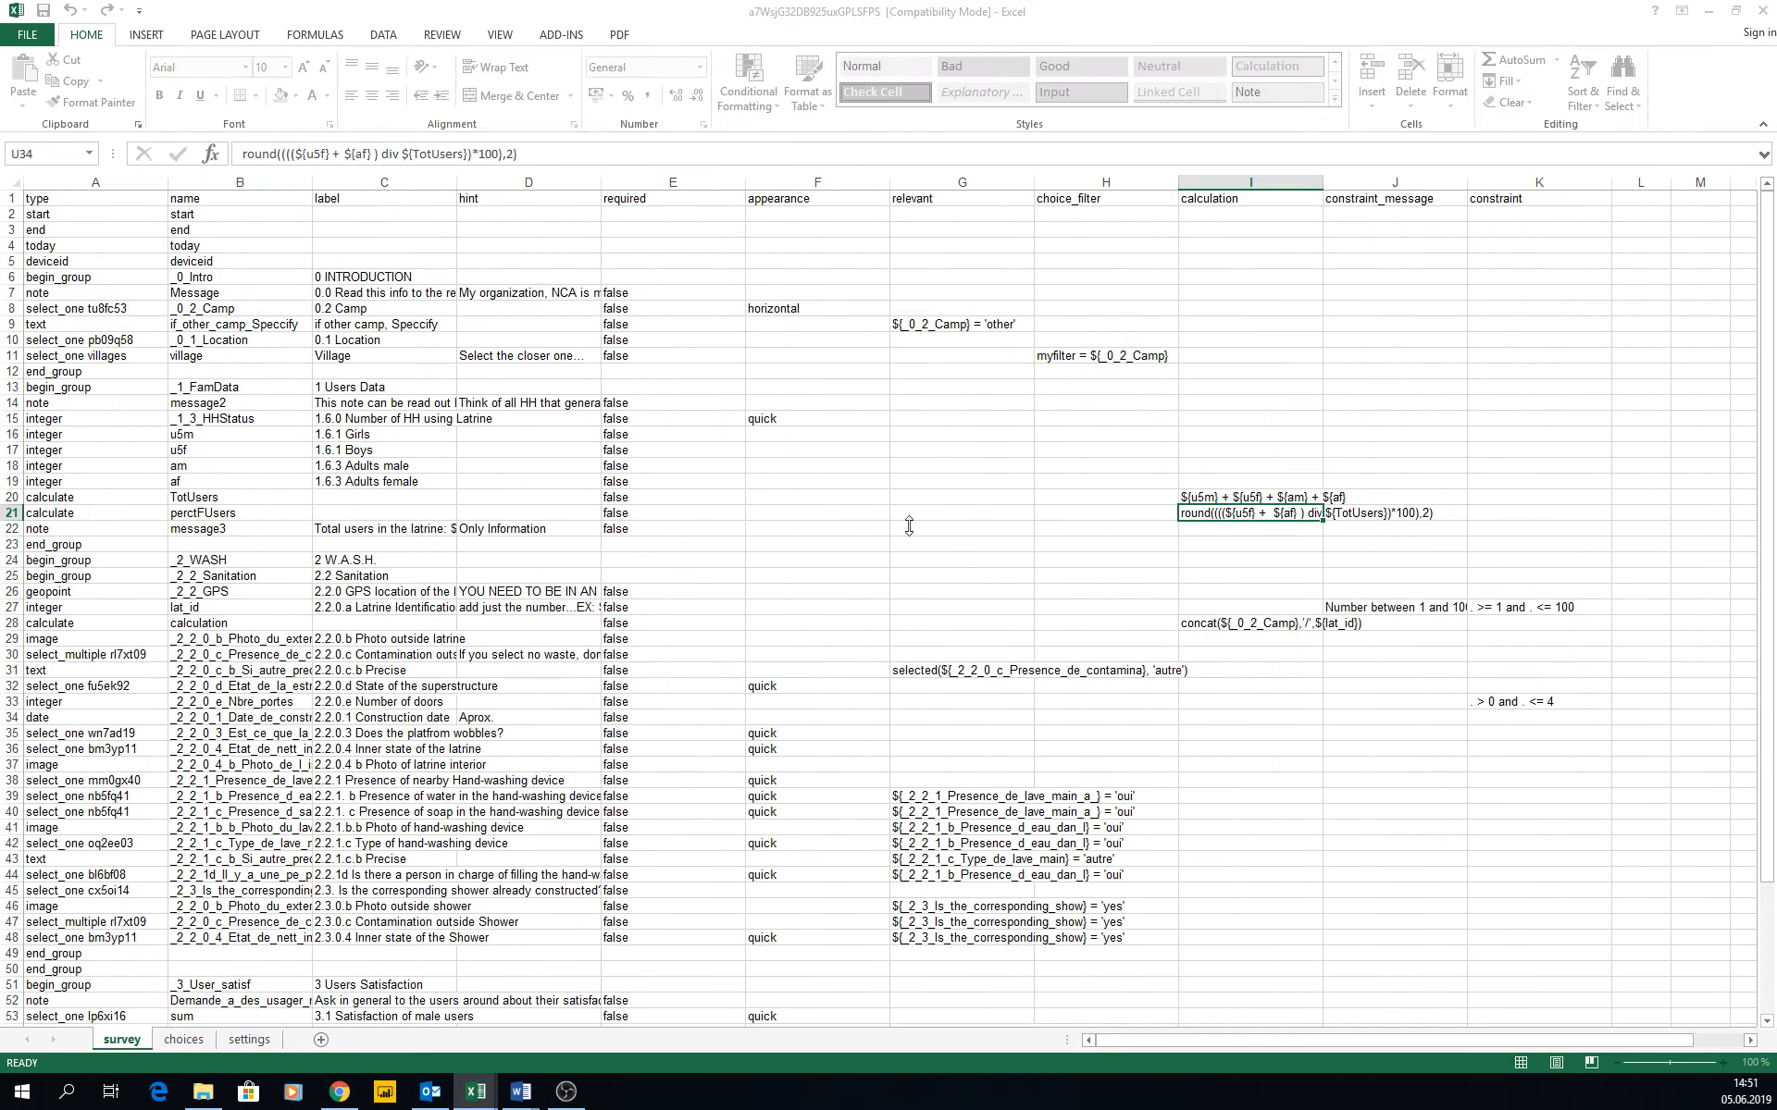
{"action": "key", "text": "alt+Tab"}
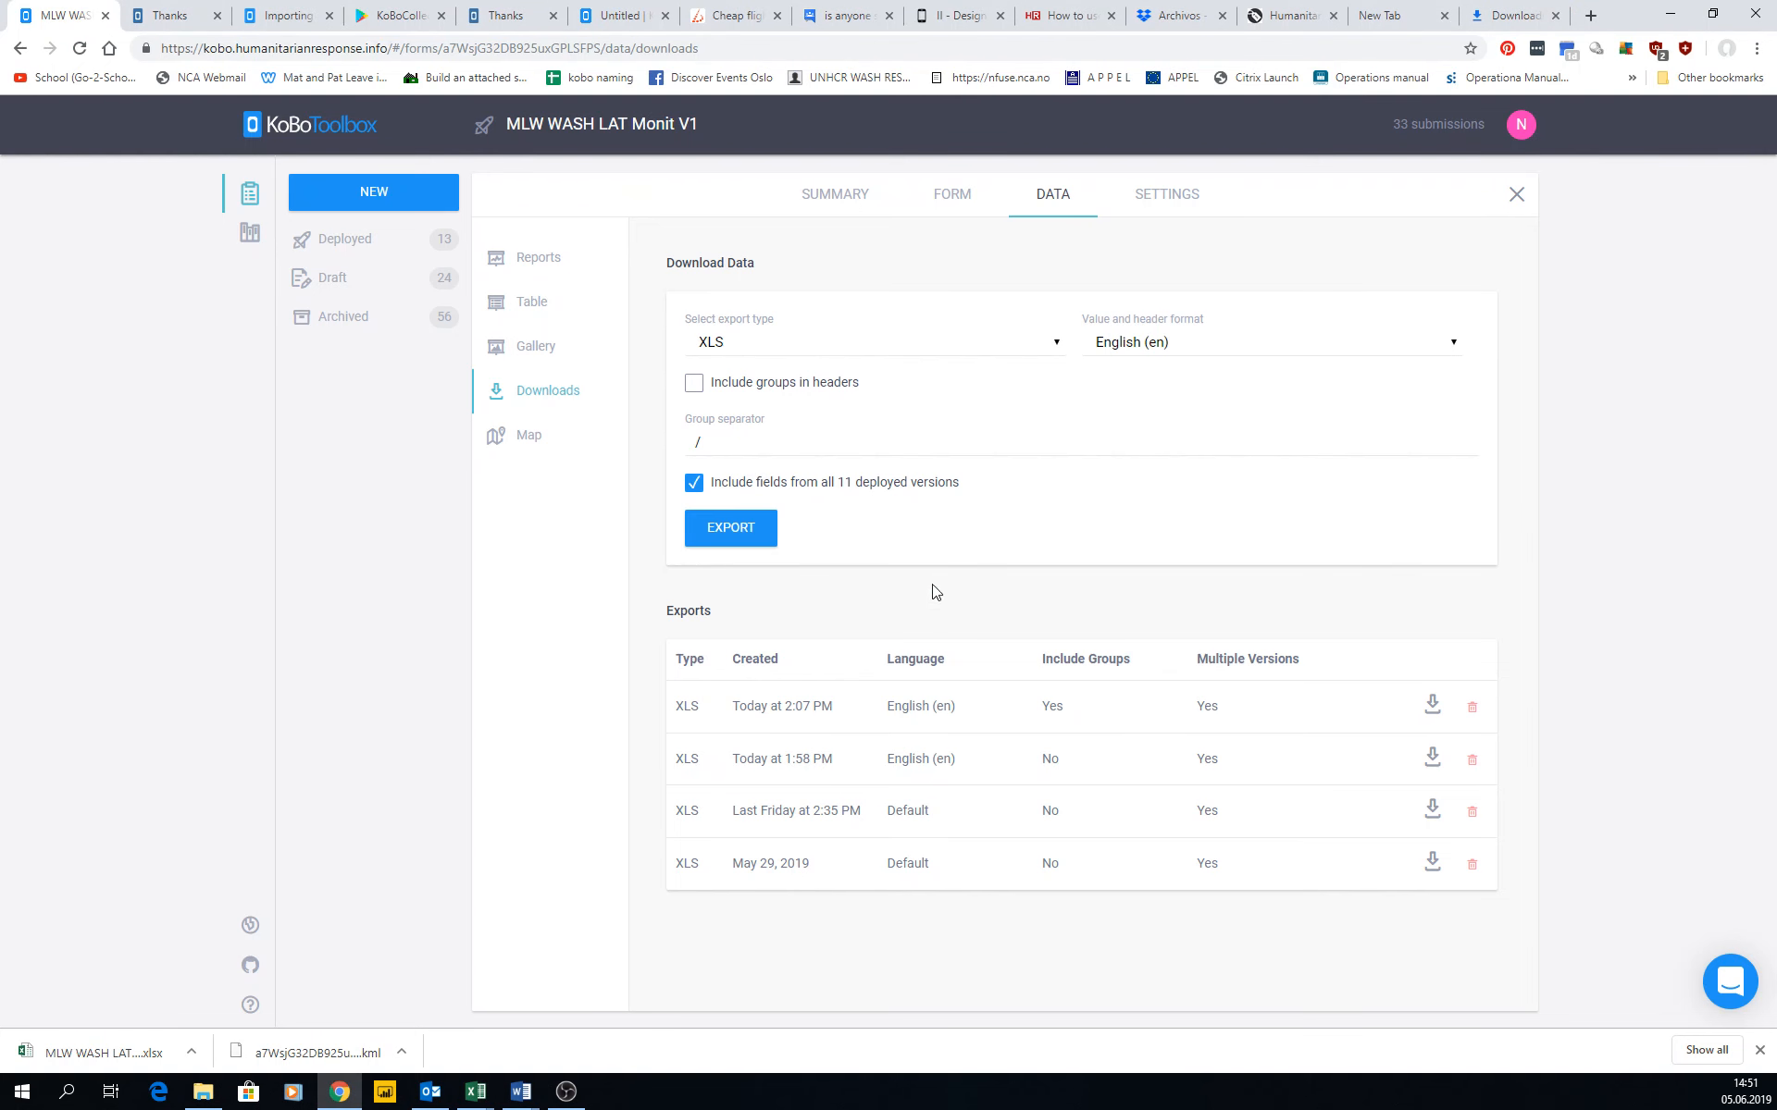
Create a new XLS export in English (en) without groups in headers, download it and open it in Excel.
{"action": "left_click", "coordinate": [755, 545]}
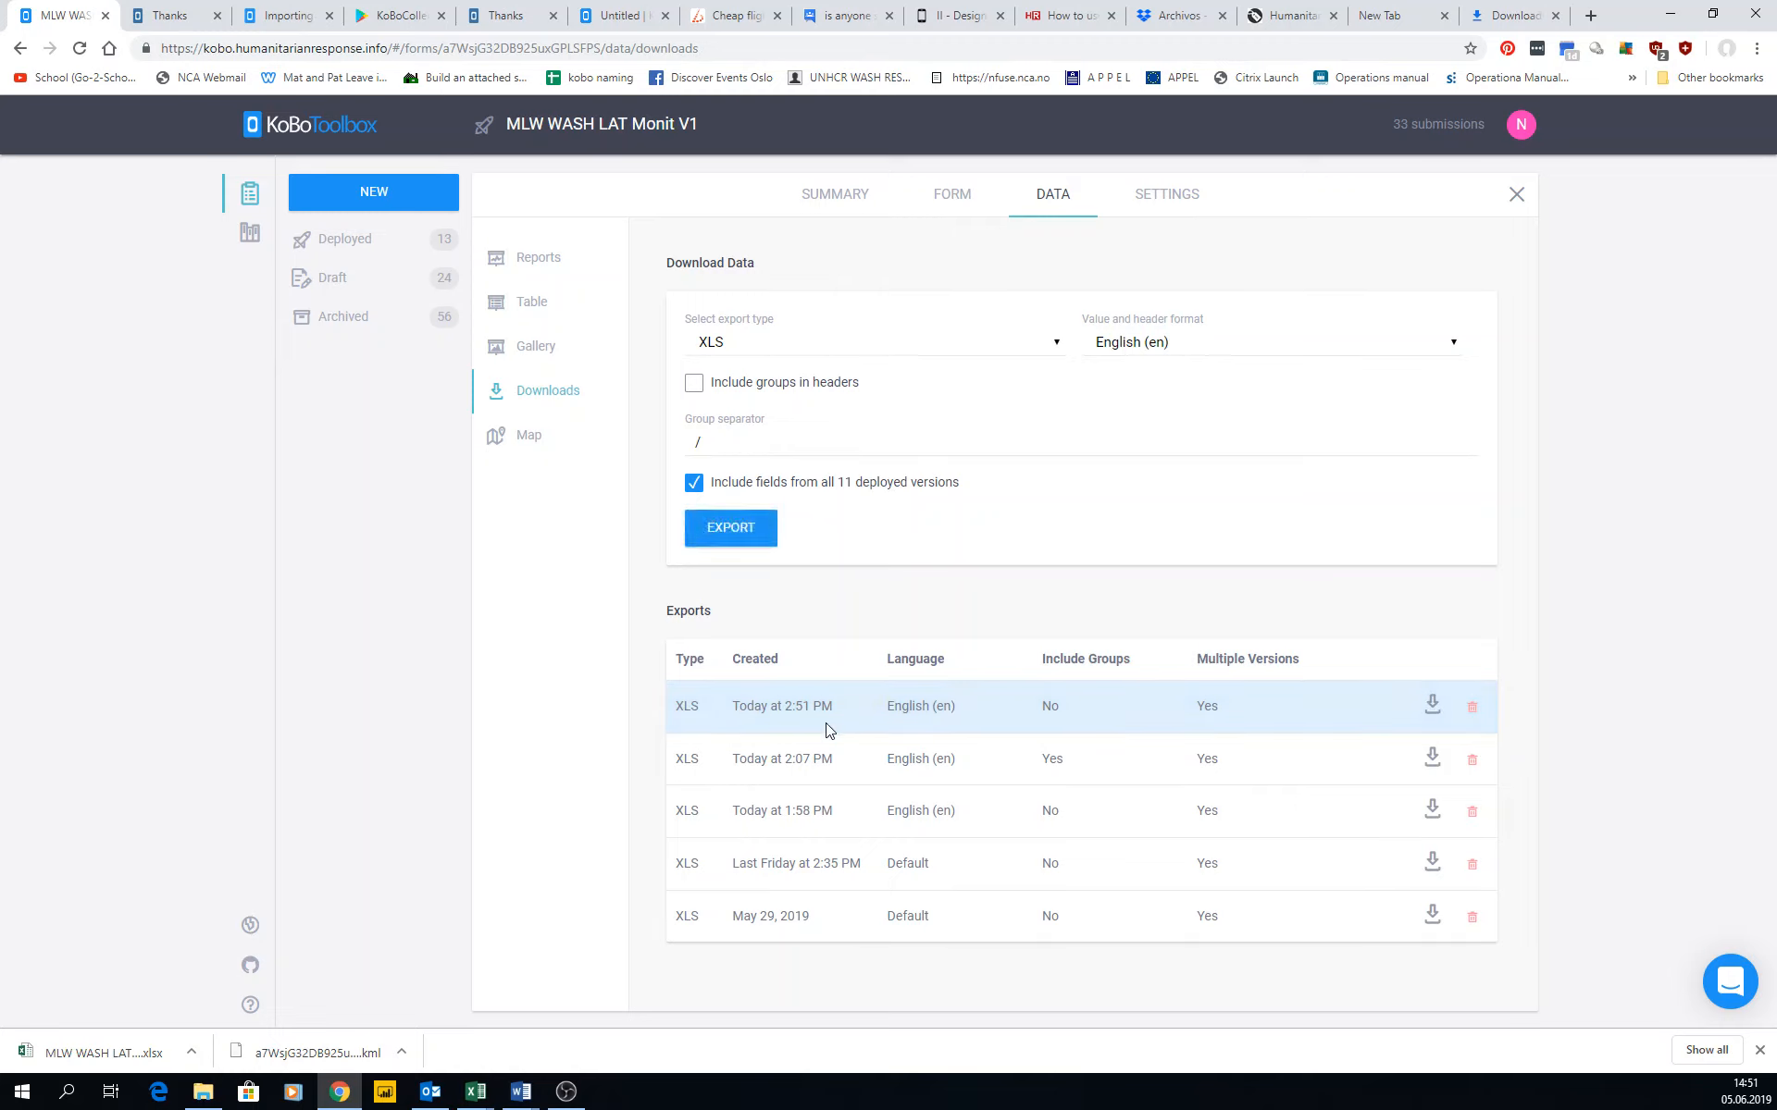
{"action": "left_click", "coordinate": [1433, 707]}
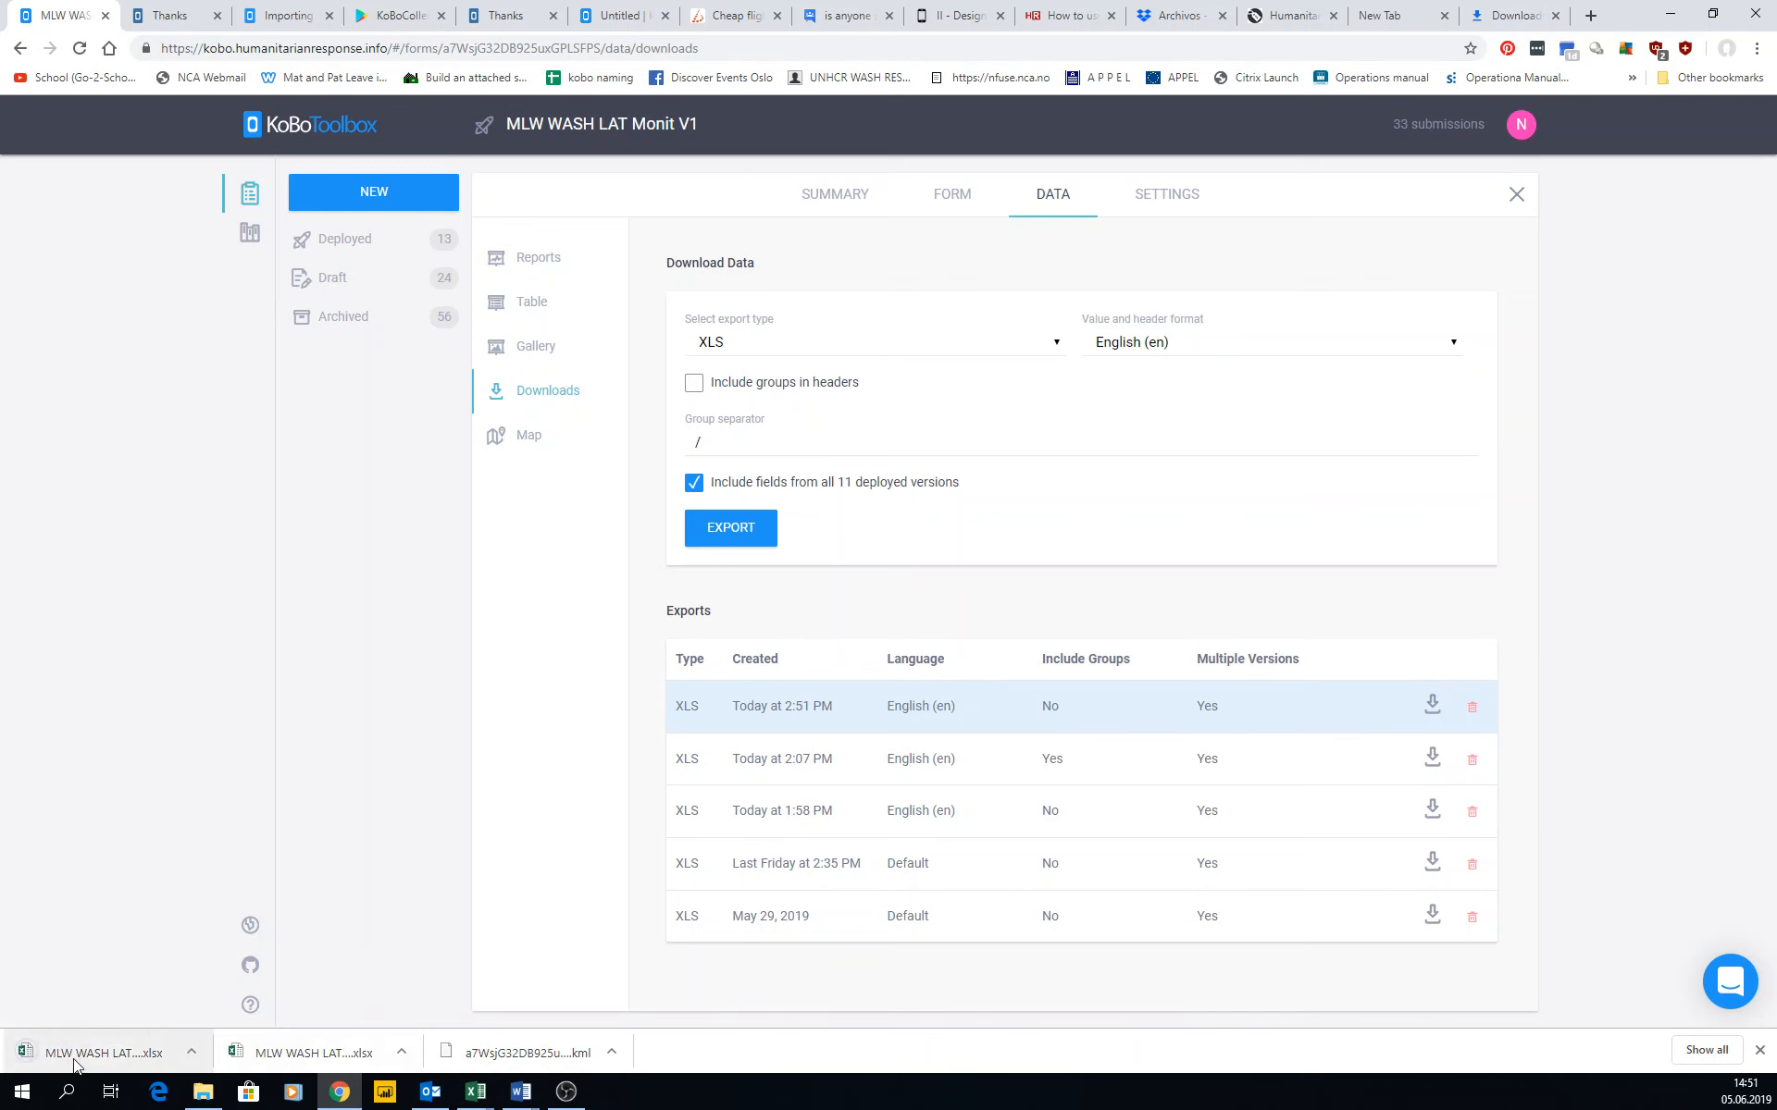
{"action": "left_click", "coordinate": [160, 1047]}
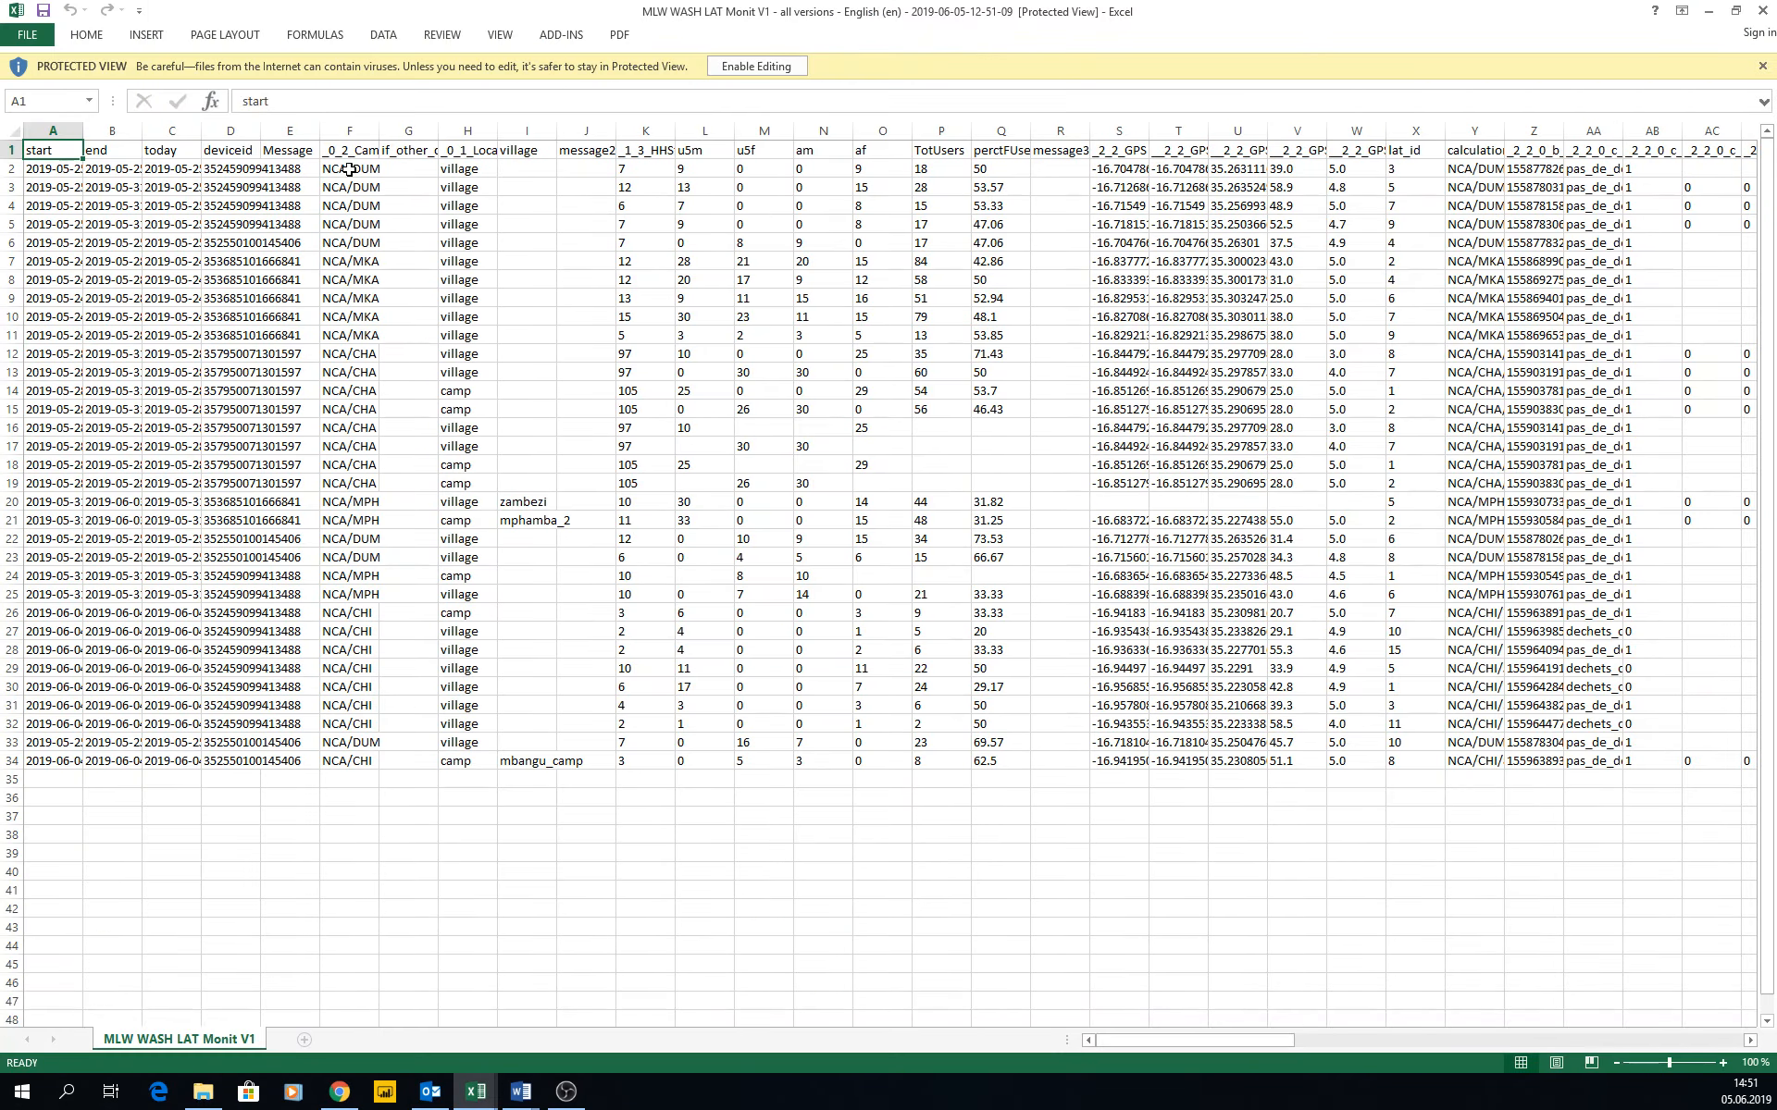
Examine the ungrouped column headers in the first row of the new export, and switch back to the KoBoToolbox downloads.
{"action": "left_click", "coordinate": [350, 158]}
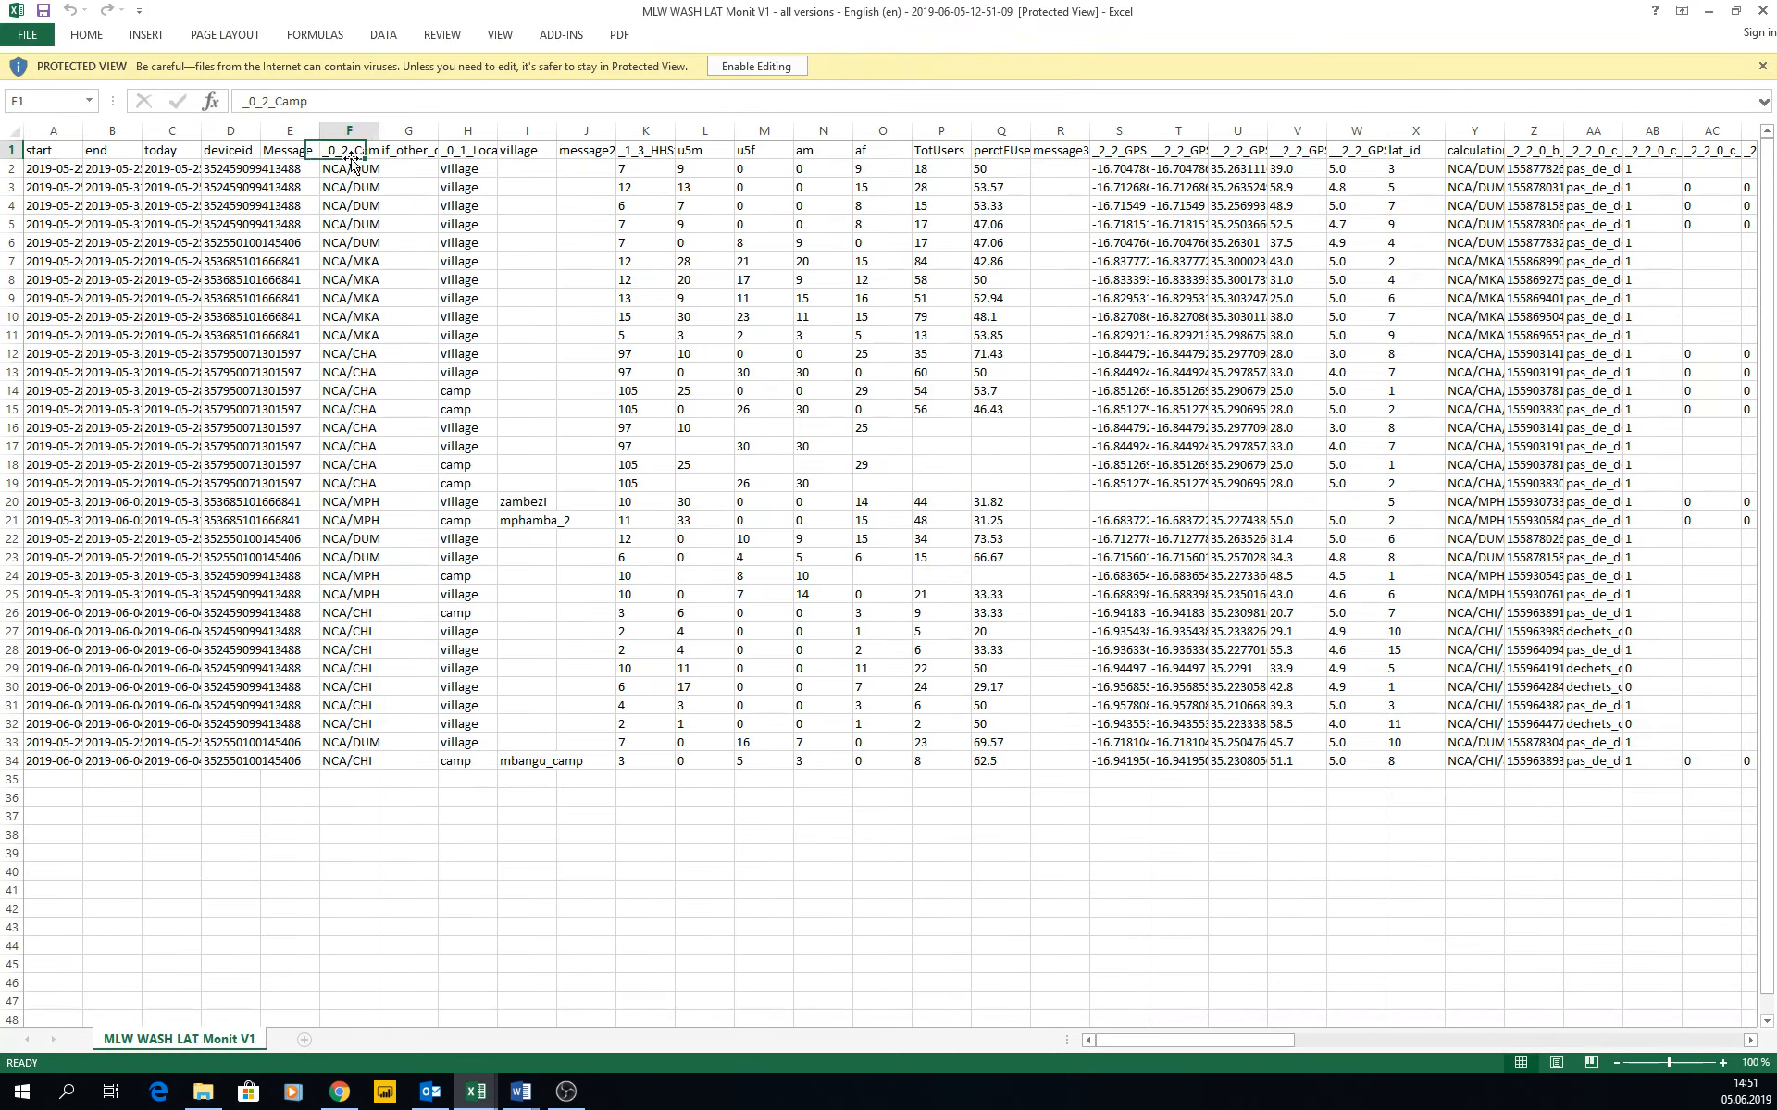
{"action": "left_click", "coordinate": [430, 155]}
{"action": "left_click", "coordinate": [527, 155]}
{"action": "left_click", "coordinate": [646, 164]}
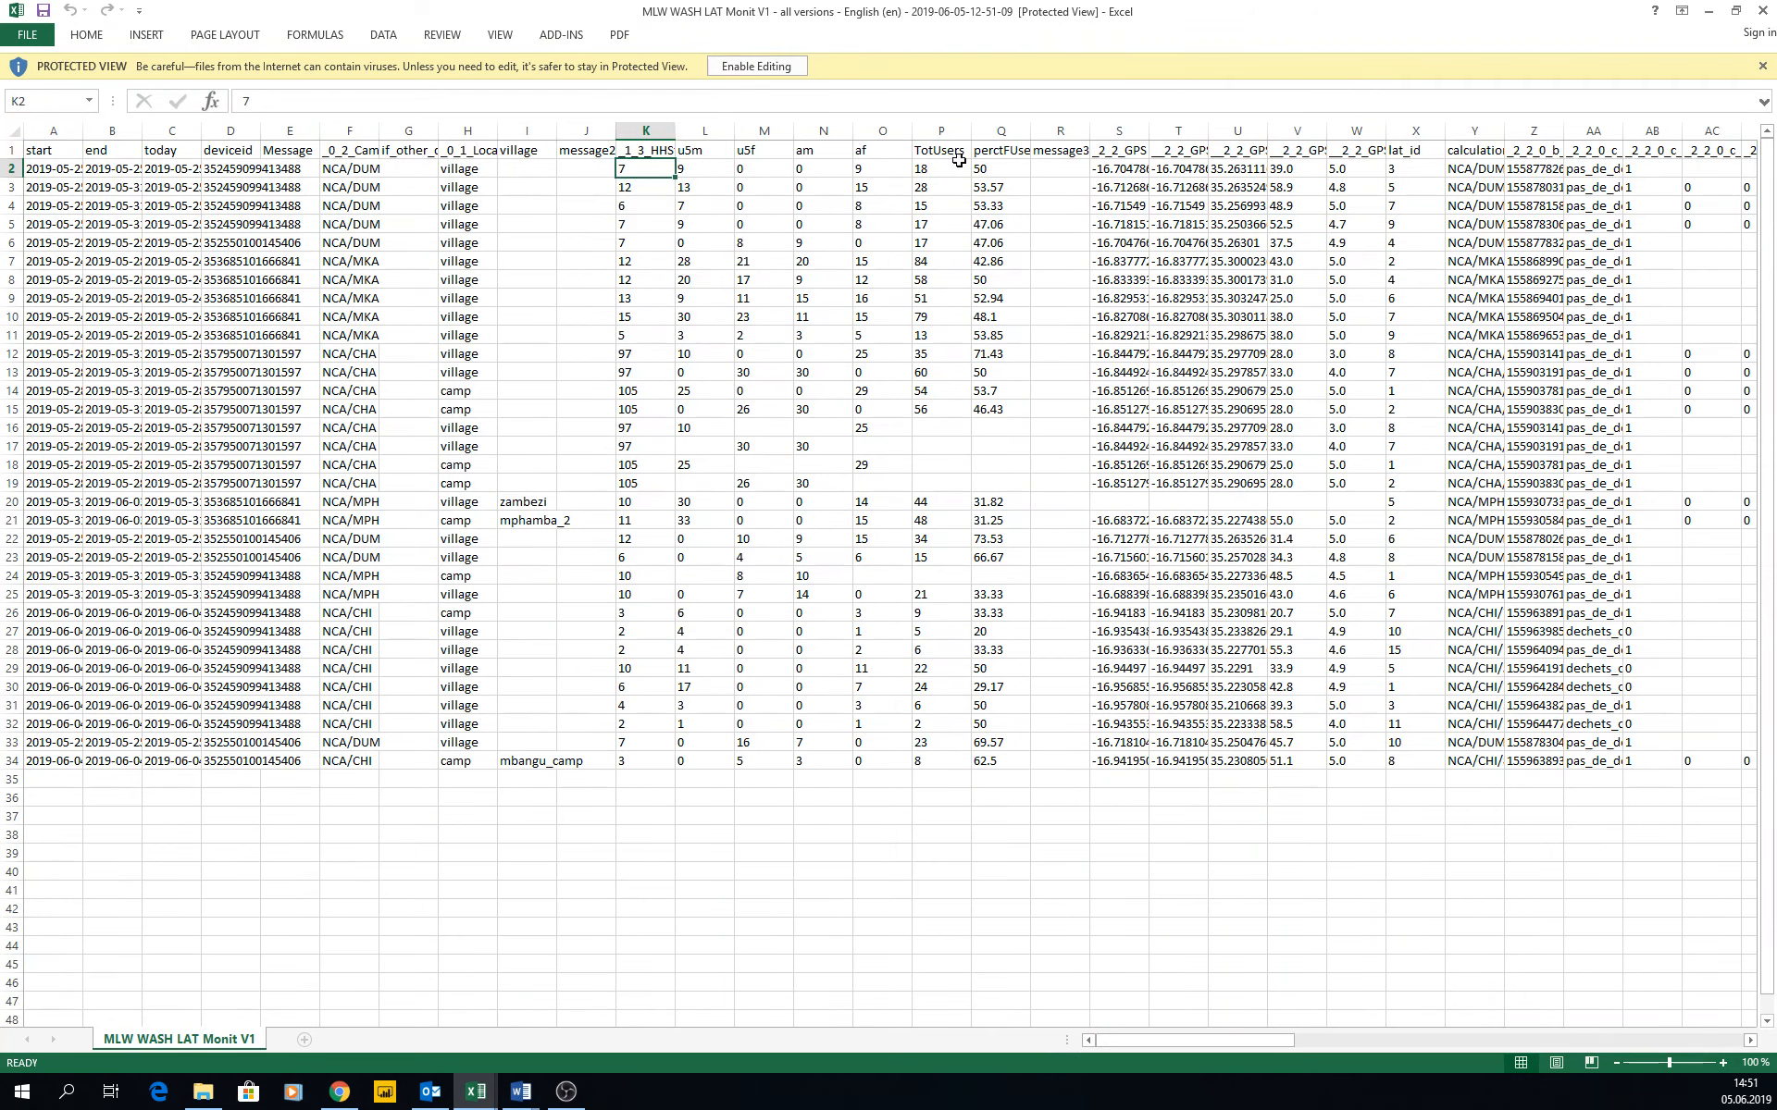
{"action": "left_click", "coordinate": [1043, 159]}
{"action": "key", "text": "ctrl+Home"}
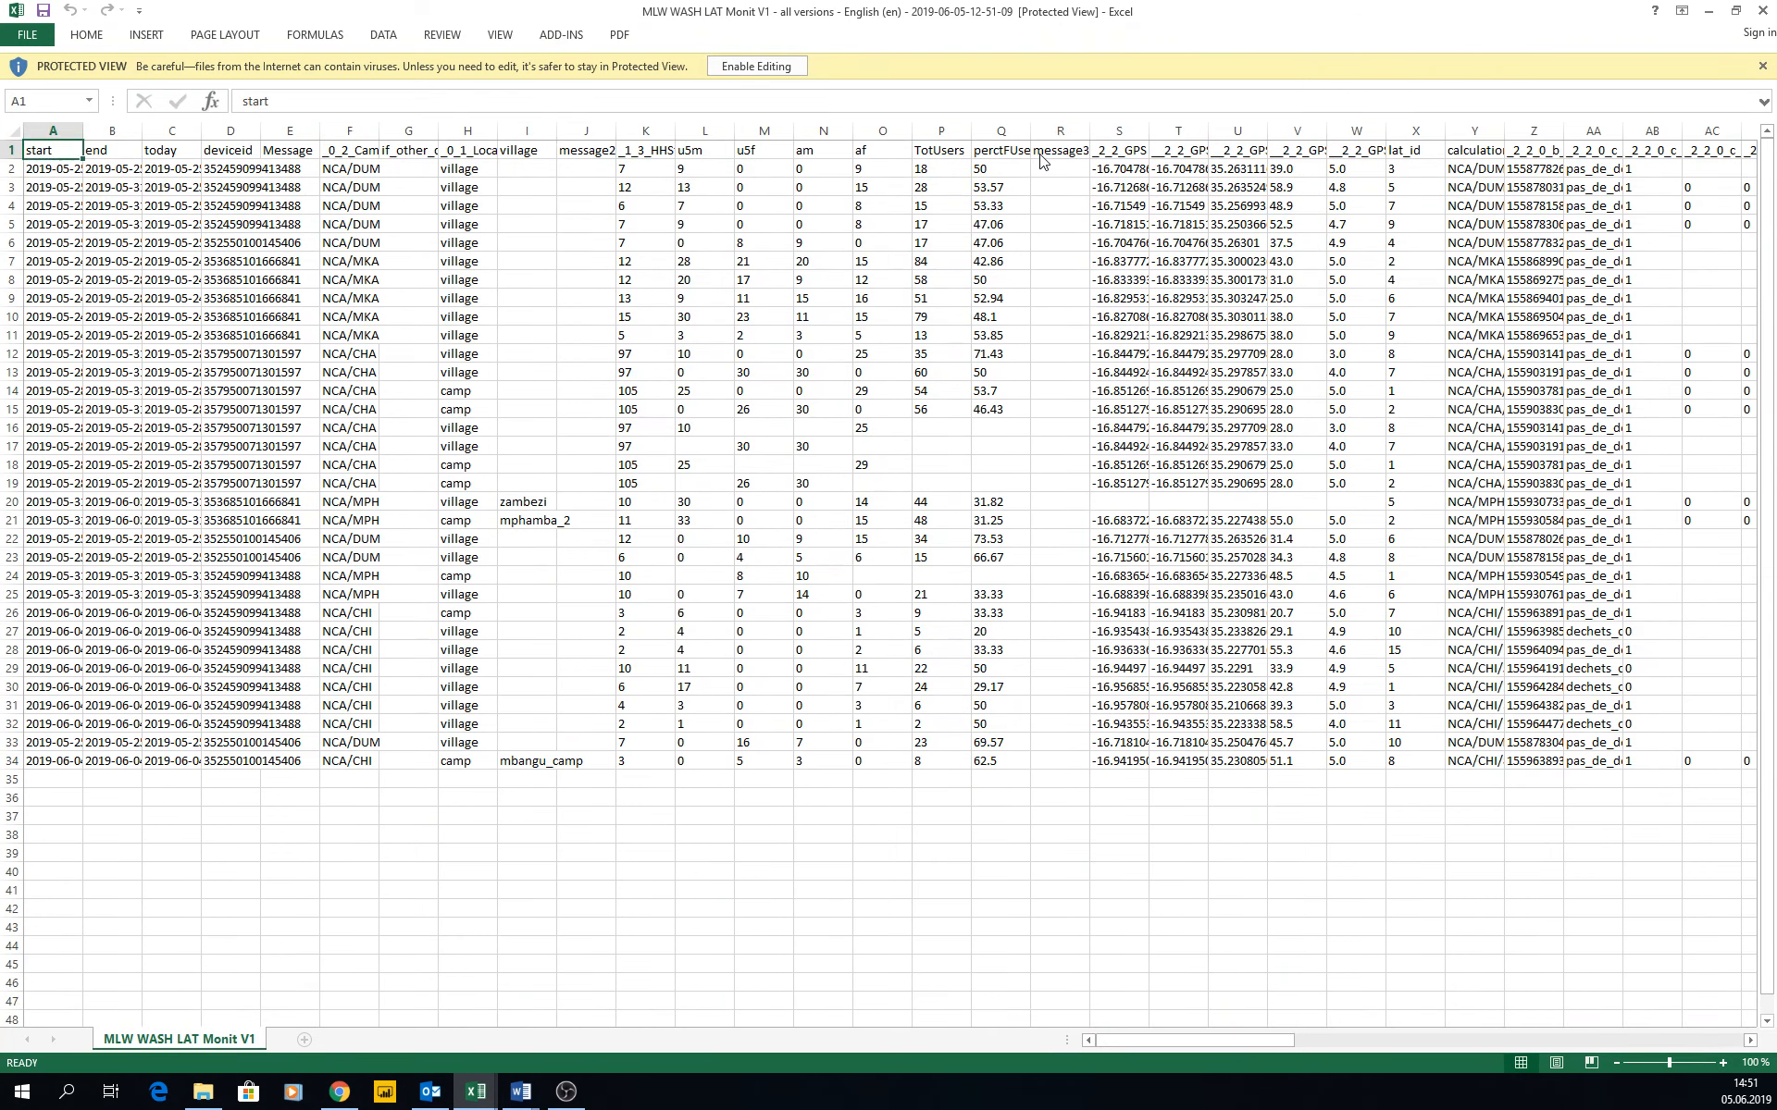
{"action": "key", "text": "Right"}
{"action": "key", "text": "Right"}
{"action": "key", "text": "Right"}
{"action": "key", "text": "Left"}
{"action": "key", "text": "Left"}
{"action": "key", "text": "alt+Tab"}
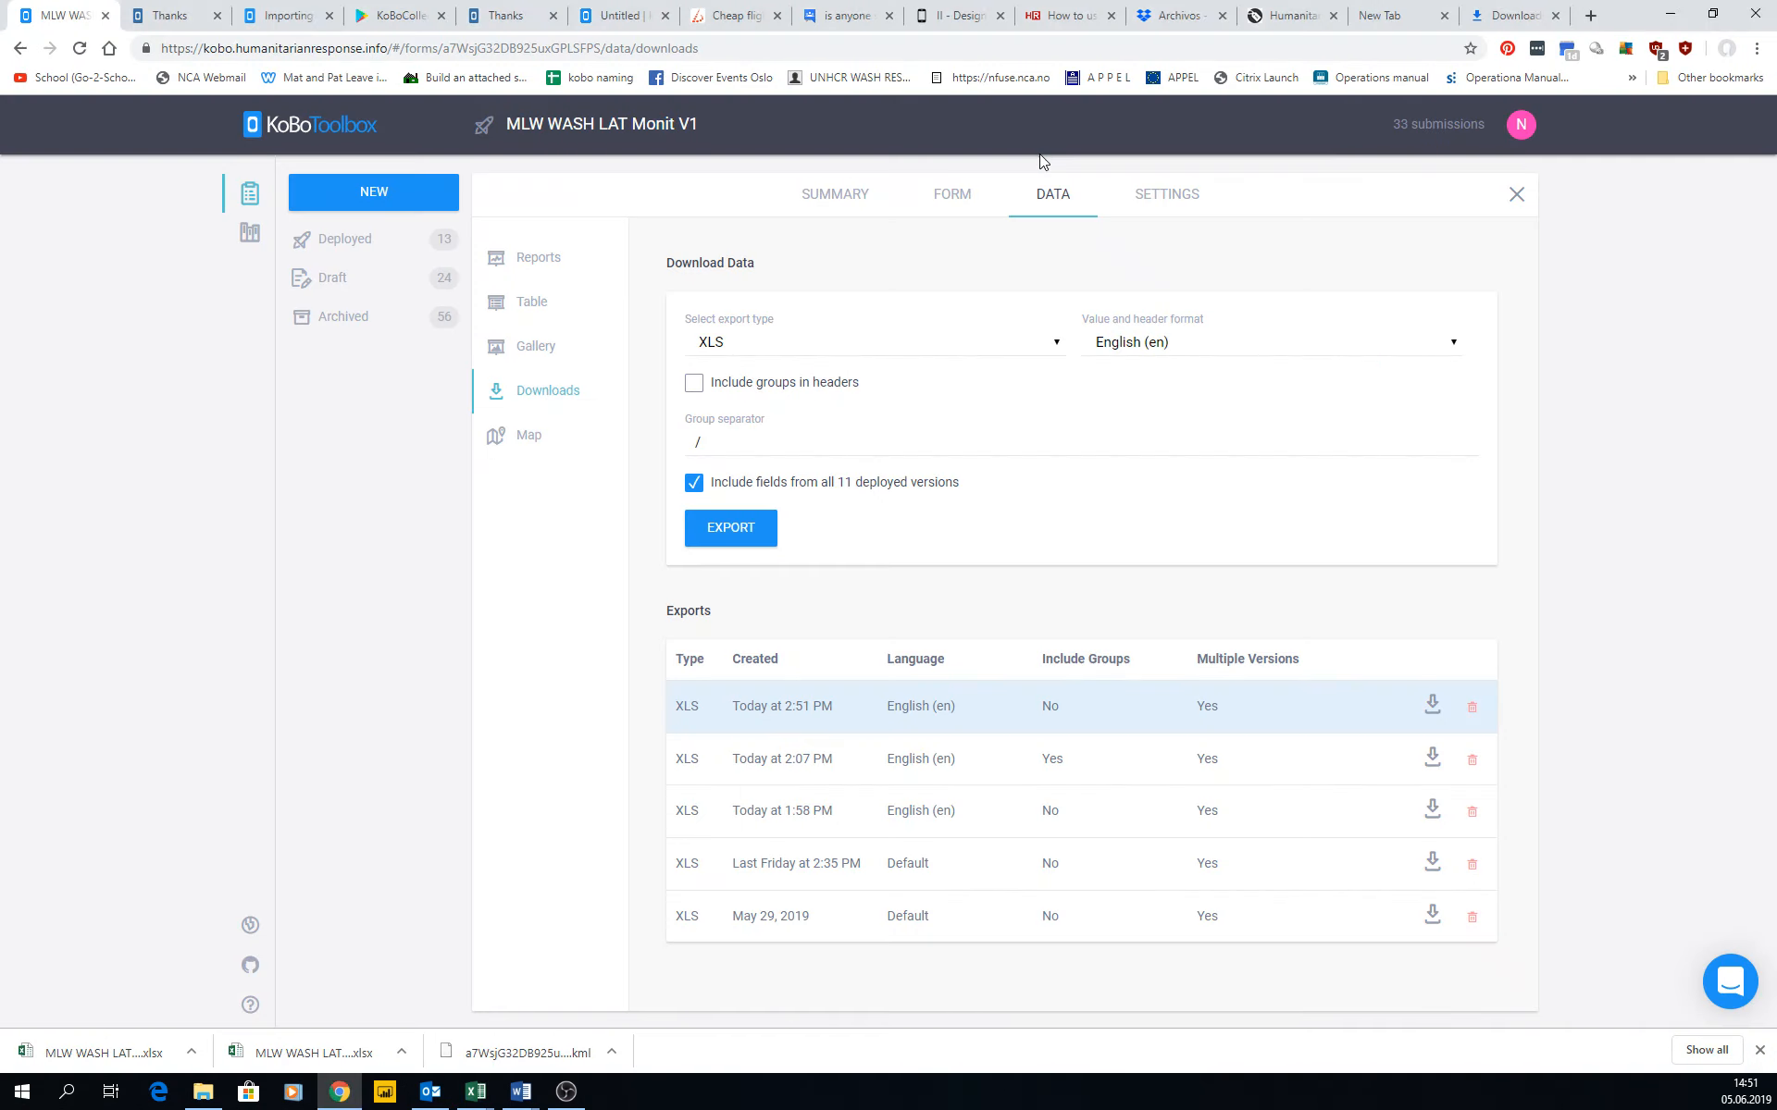
Review the value and header format choices, set the export type to CSV, and look over the other export types.
{"action": "left_click", "coordinate": [1141, 344]}
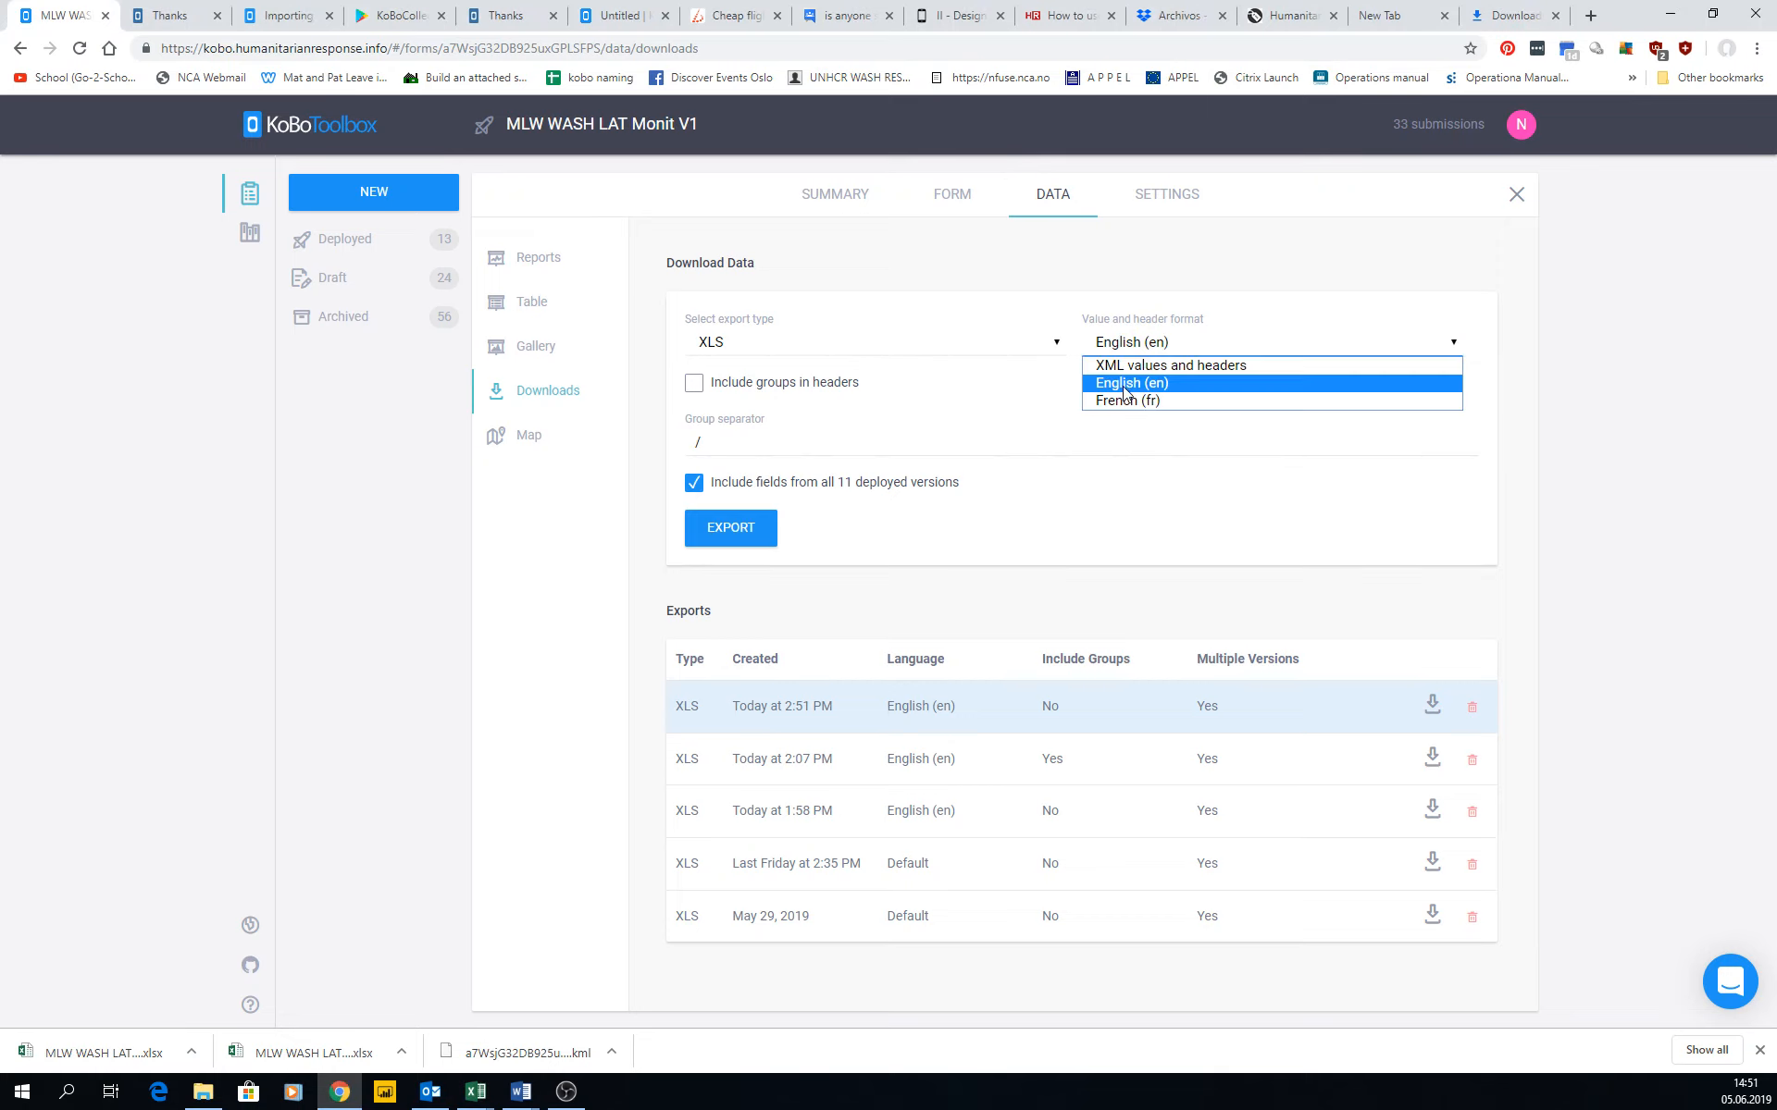
{"action": "left_click", "coordinate": [974, 405]}
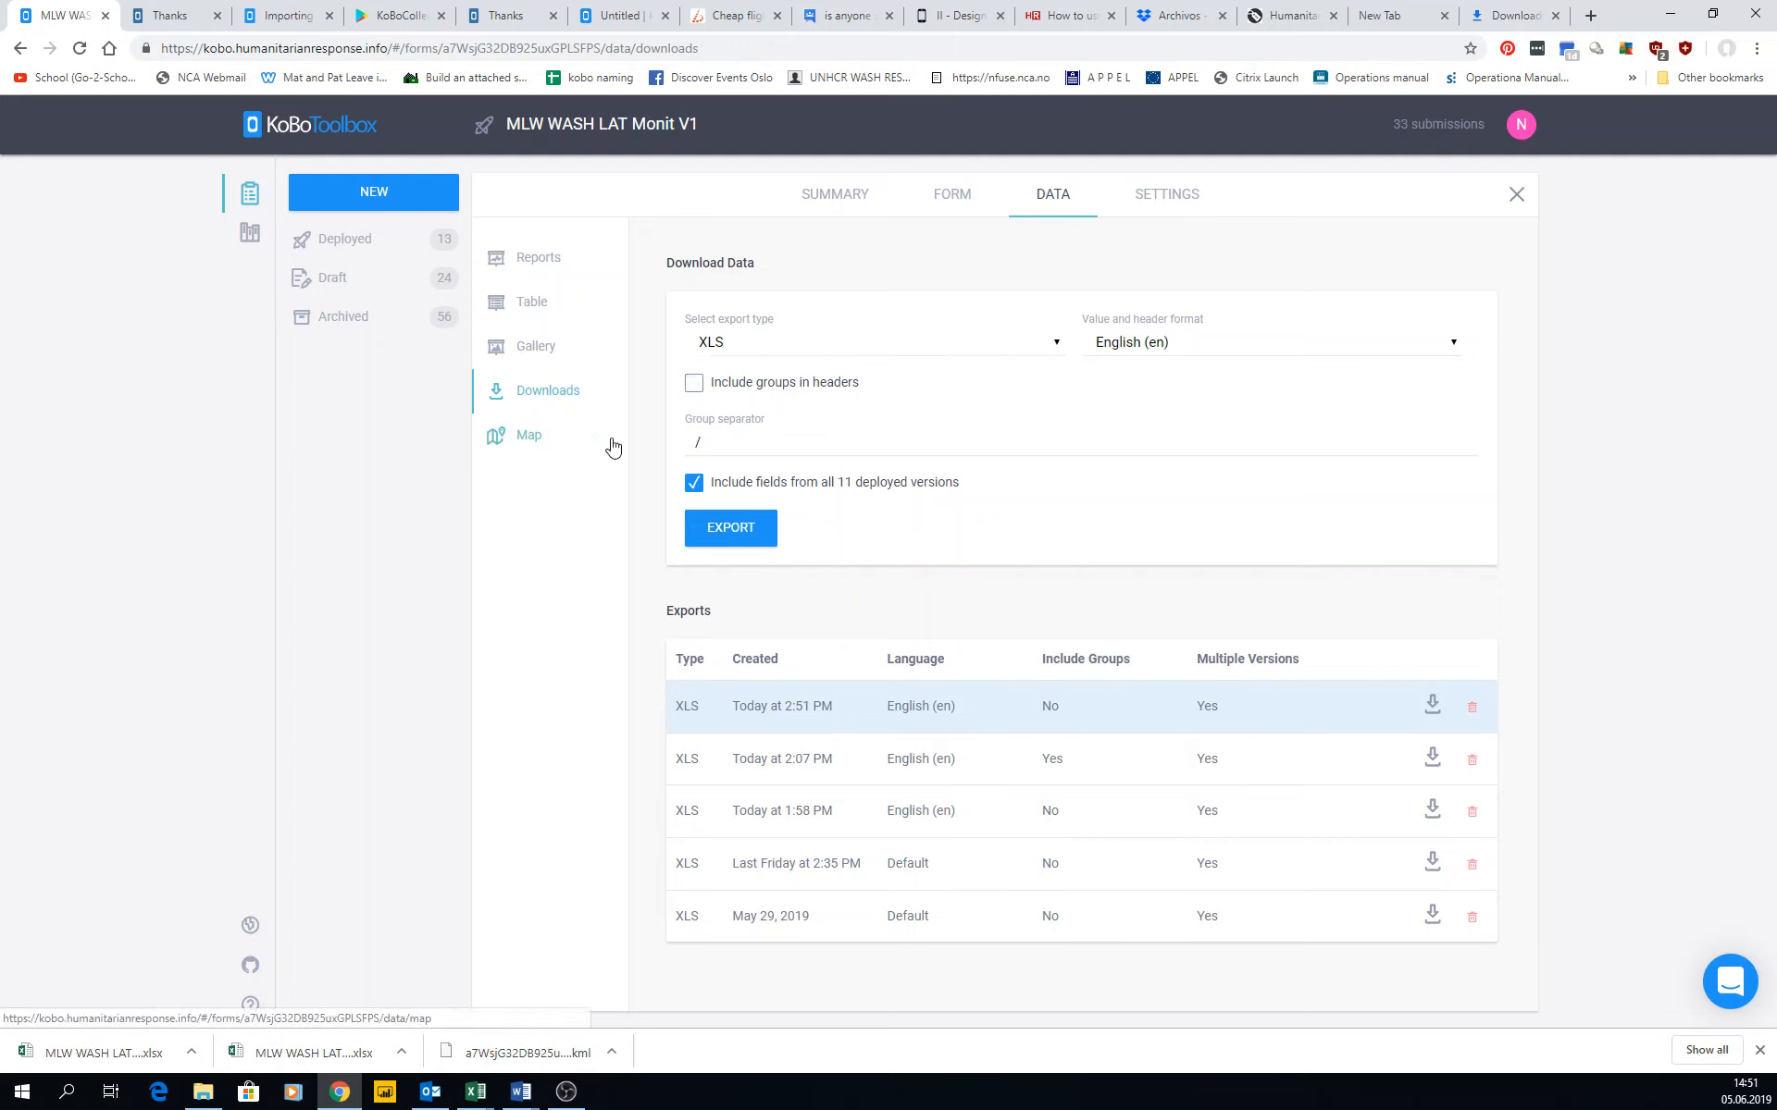
{"action": "left_click", "coordinate": [821, 350]}
{"action": "left_click", "coordinate": [700, 406]}
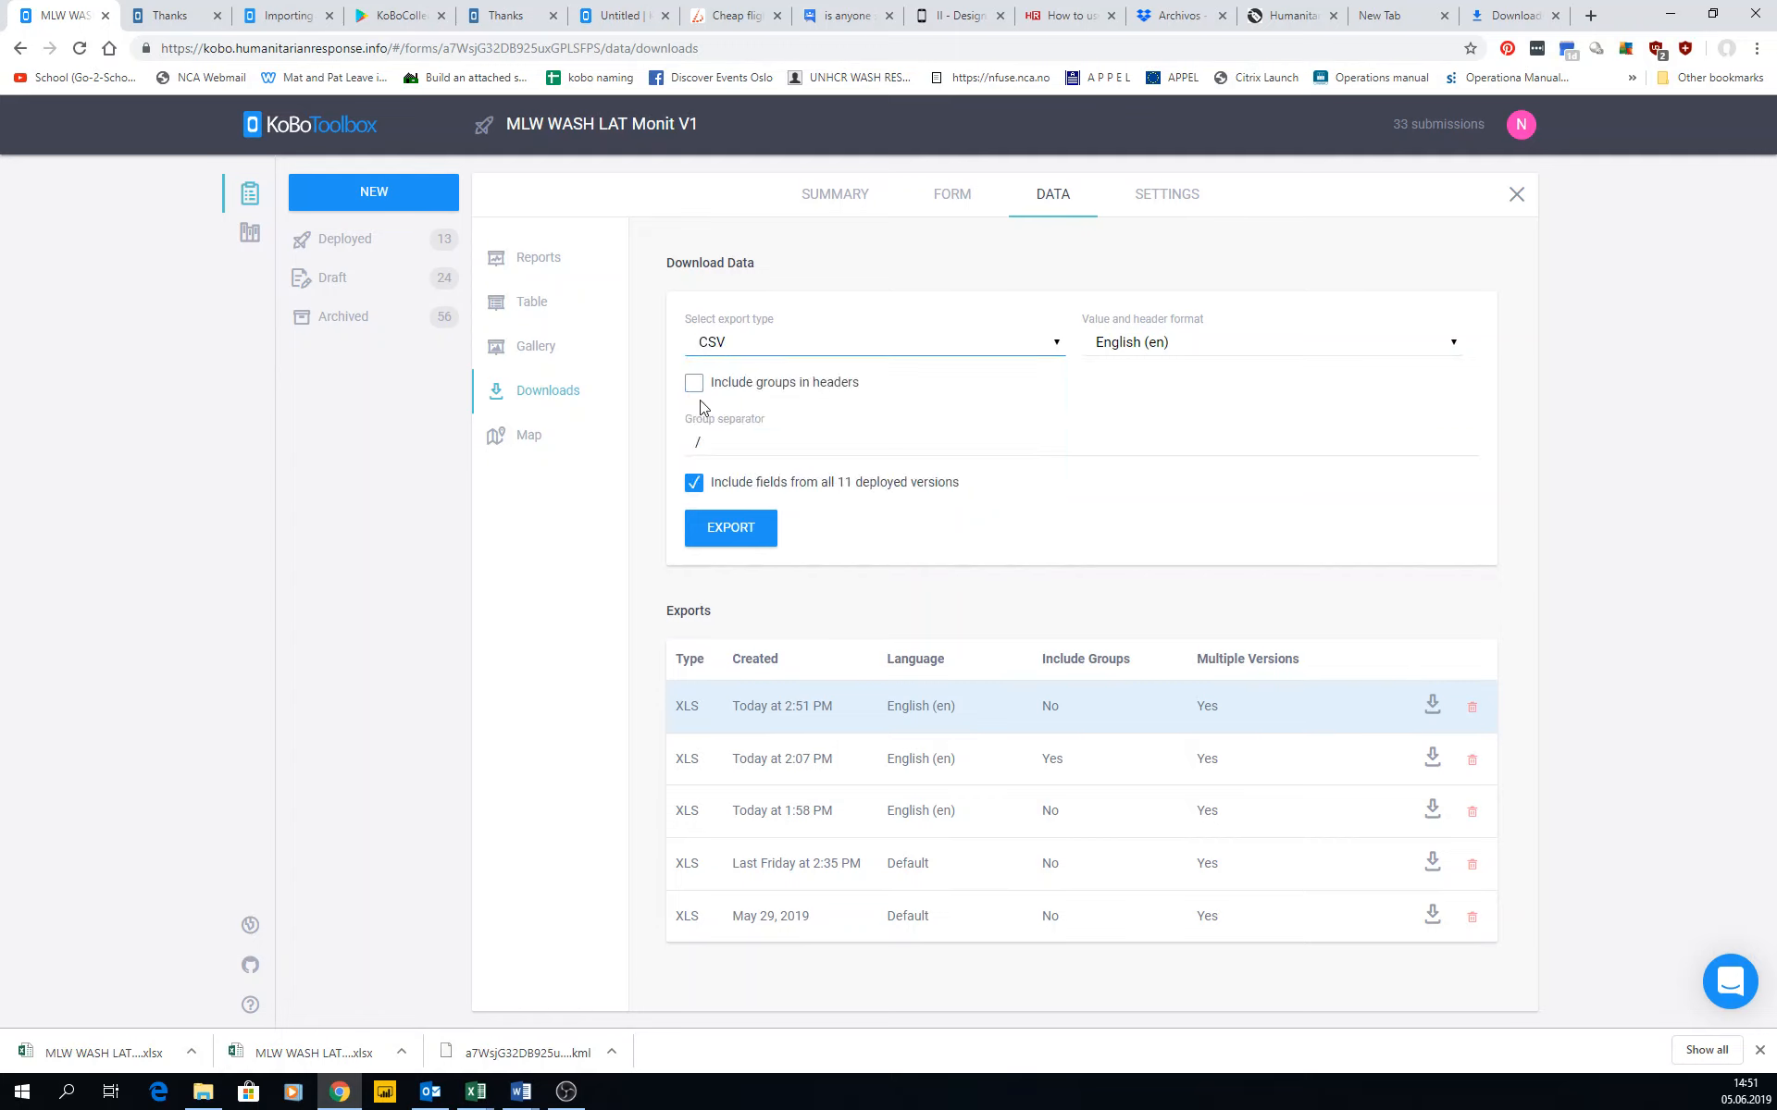
{"action": "left_click", "coordinate": [698, 349]}
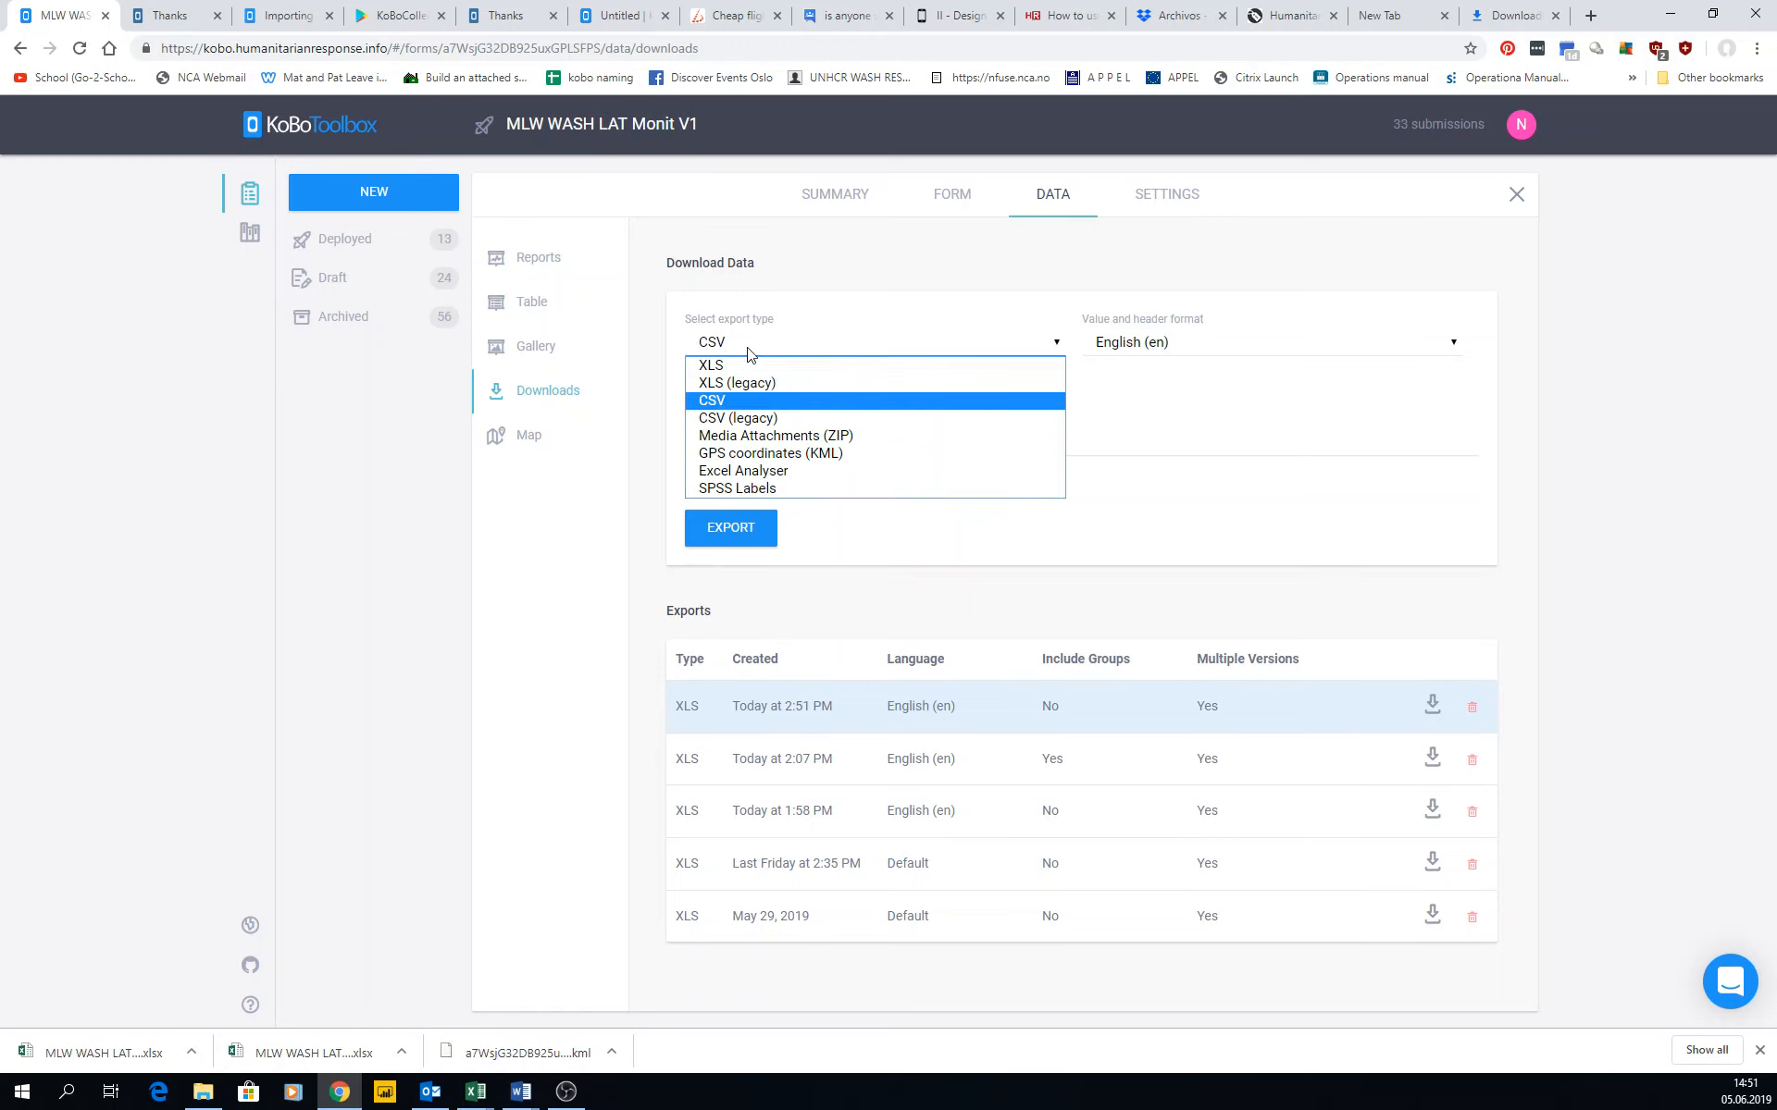
{"action": "left_click", "coordinate": [767, 349]}
{"action": "left_click", "coordinate": [746, 341]}
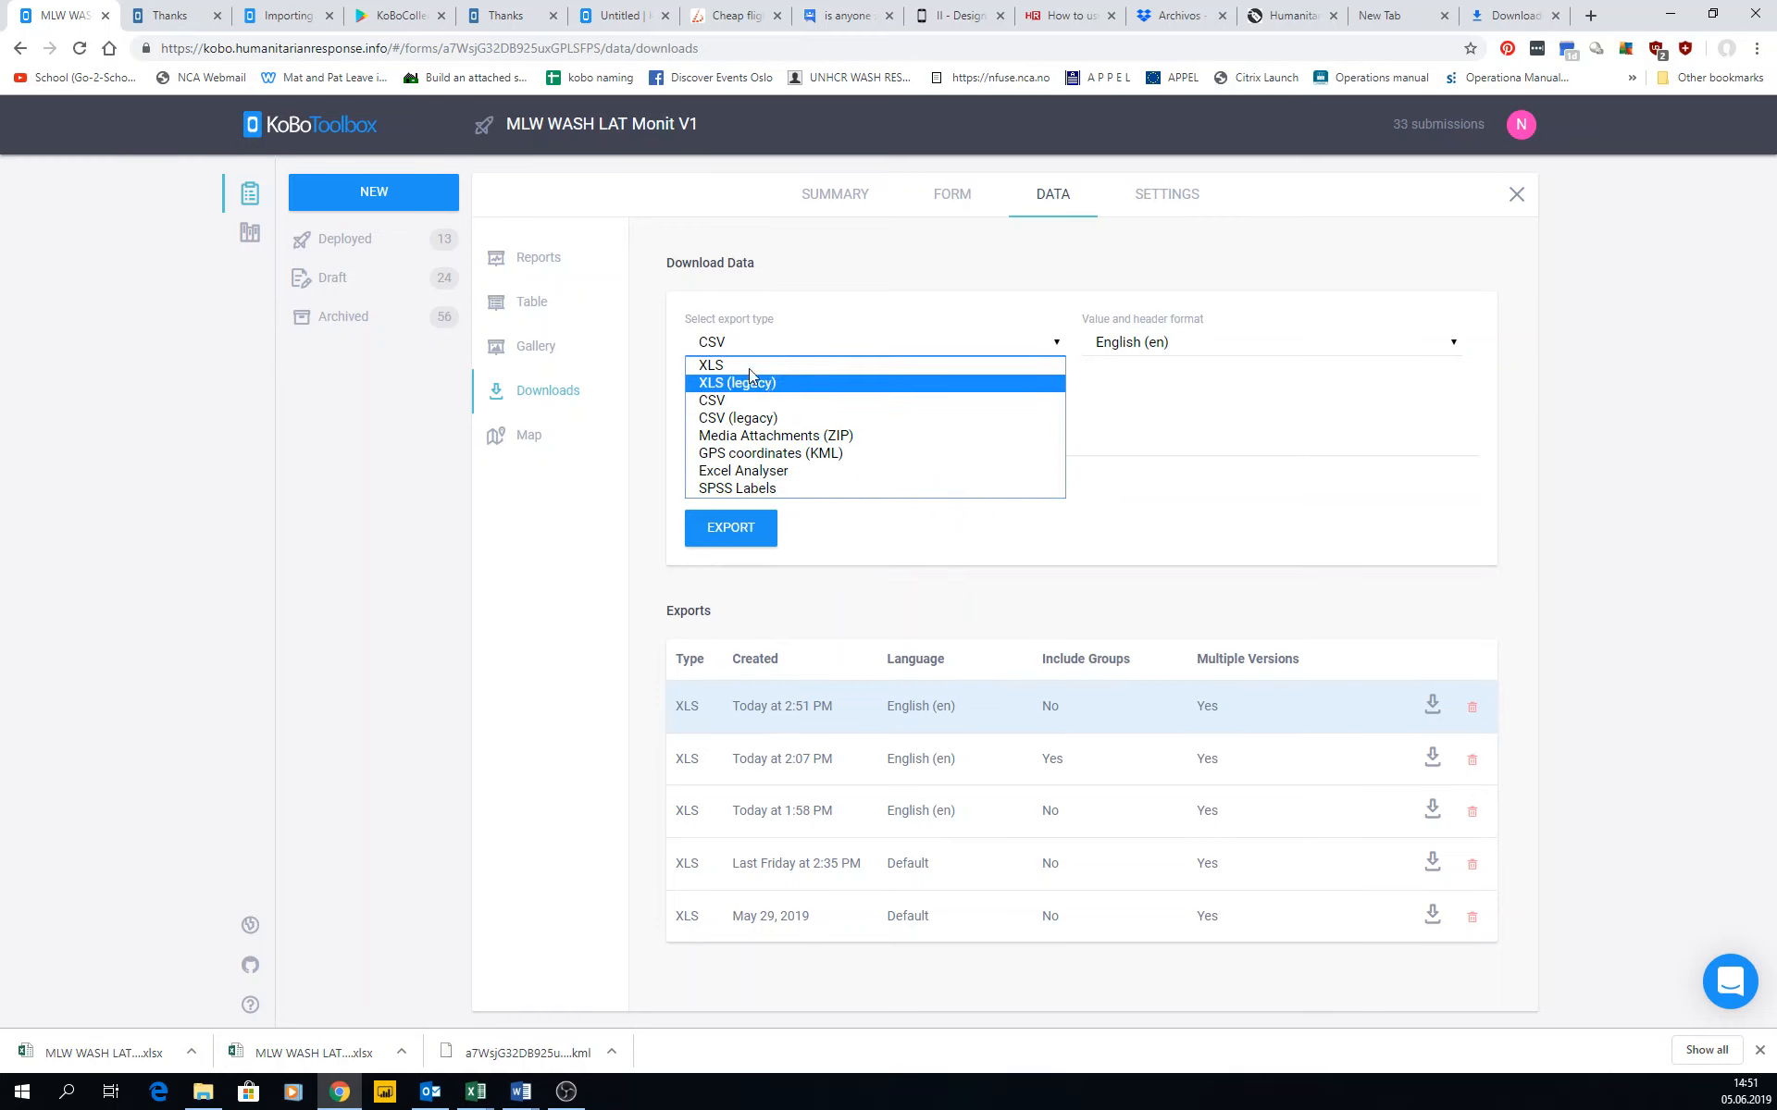
{"action": "left_click", "coordinate": [1105, 408]}
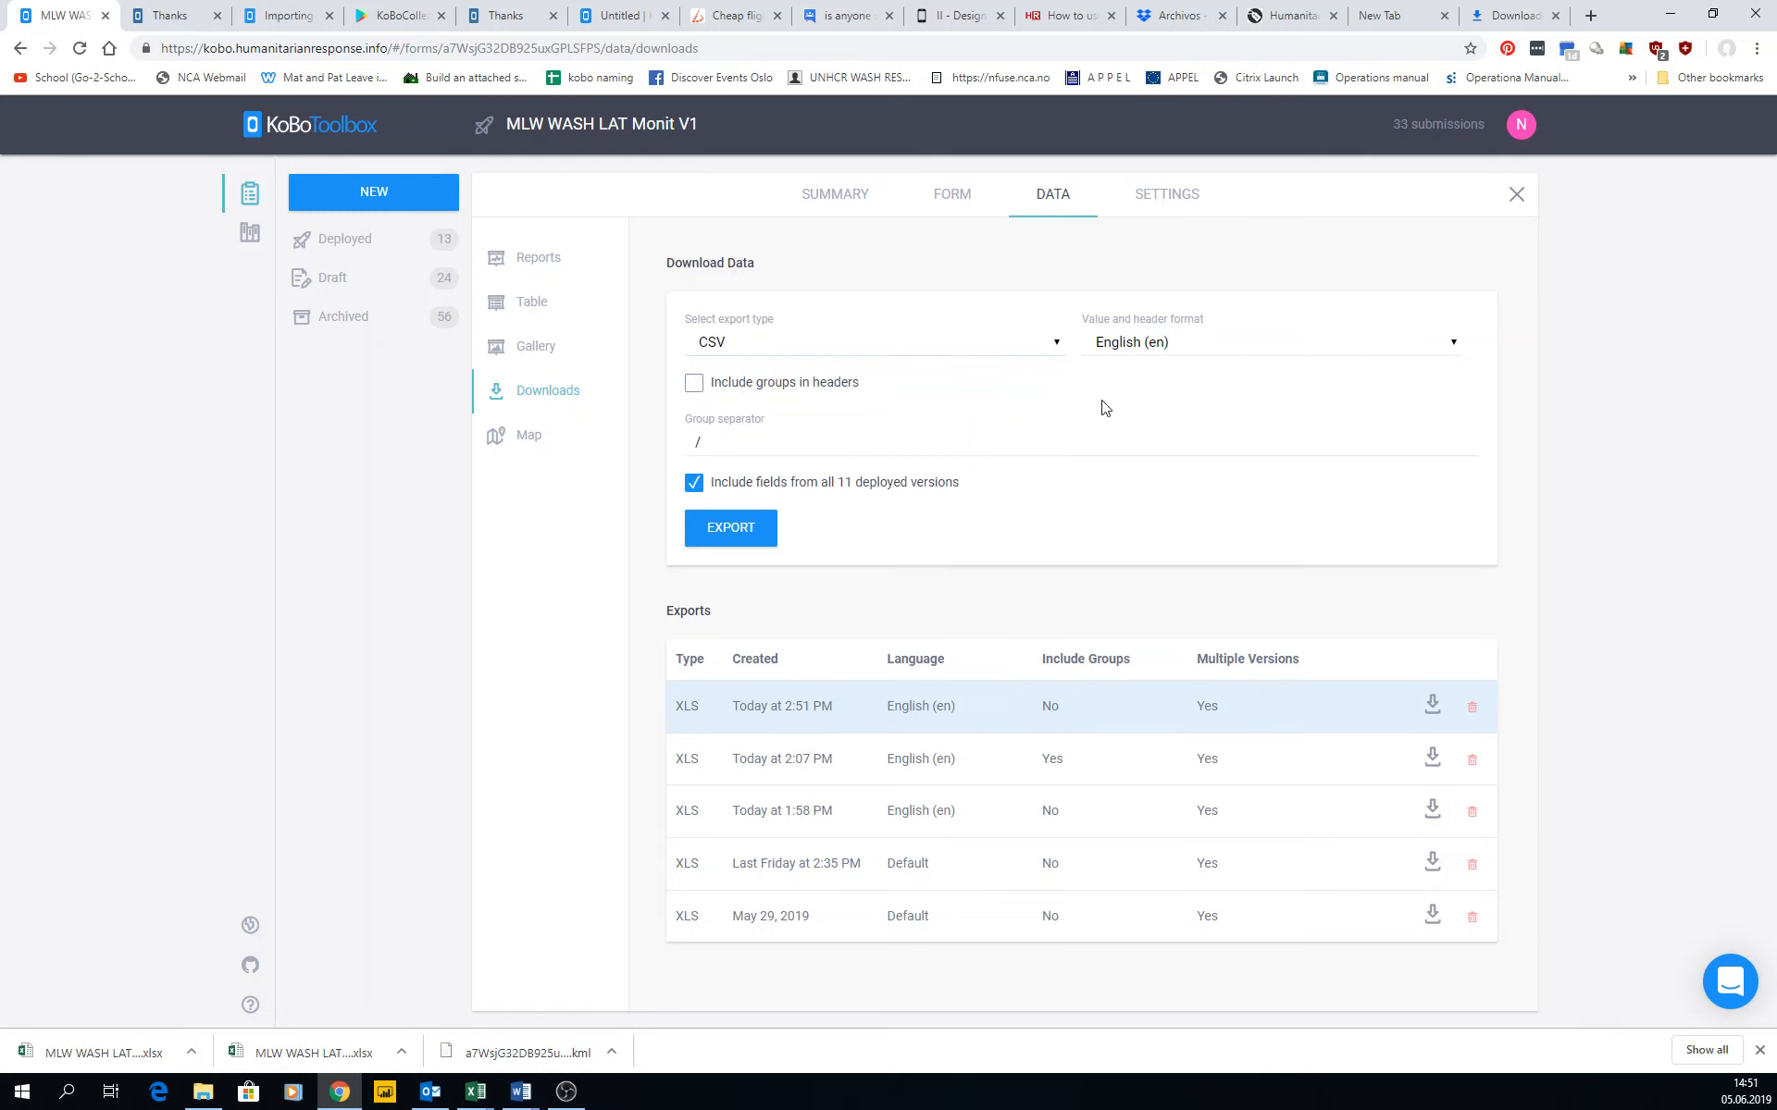
Look over the export pages for Media Attachments (ZIP), GPS coordinates (KML) and Excel Analyser.
{"action": "left_click", "coordinate": [782, 344]}
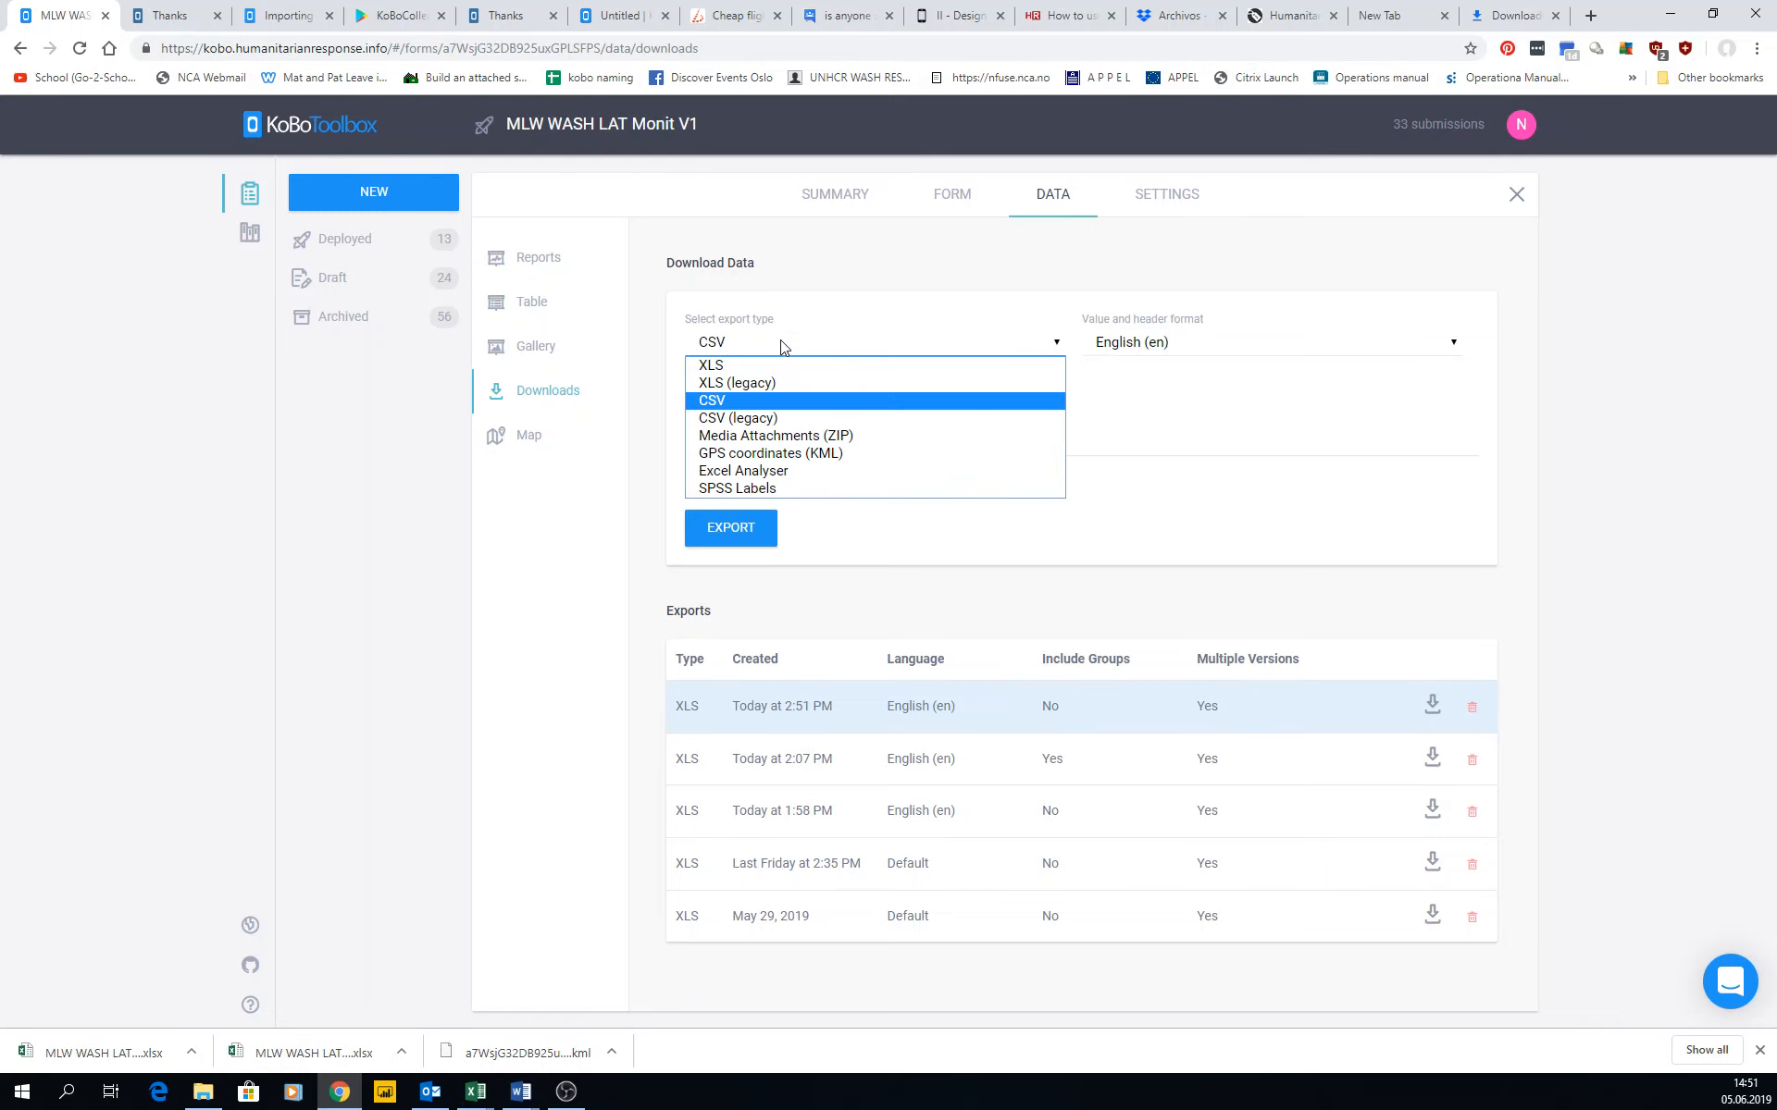
{"action": "left_click", "coordinate": [731, 438]}
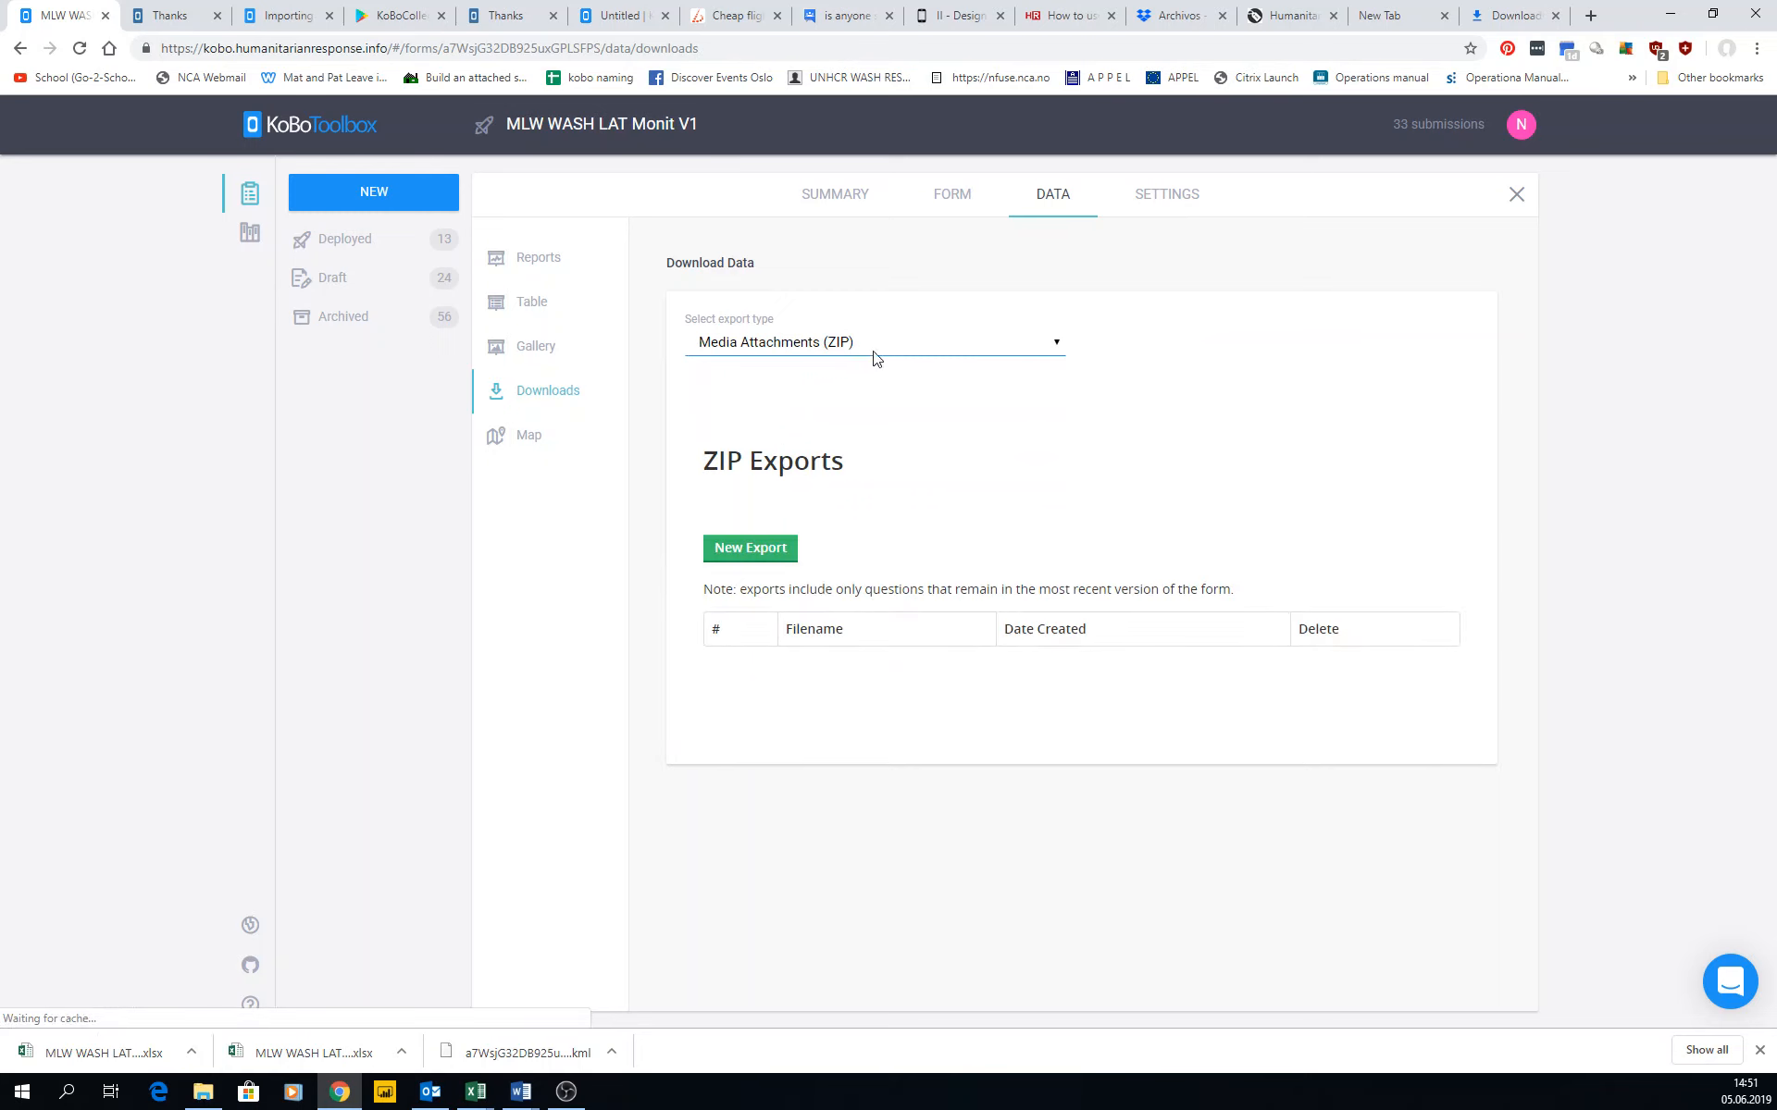
{"action": "left_click", "coordinate": [817, 356]}
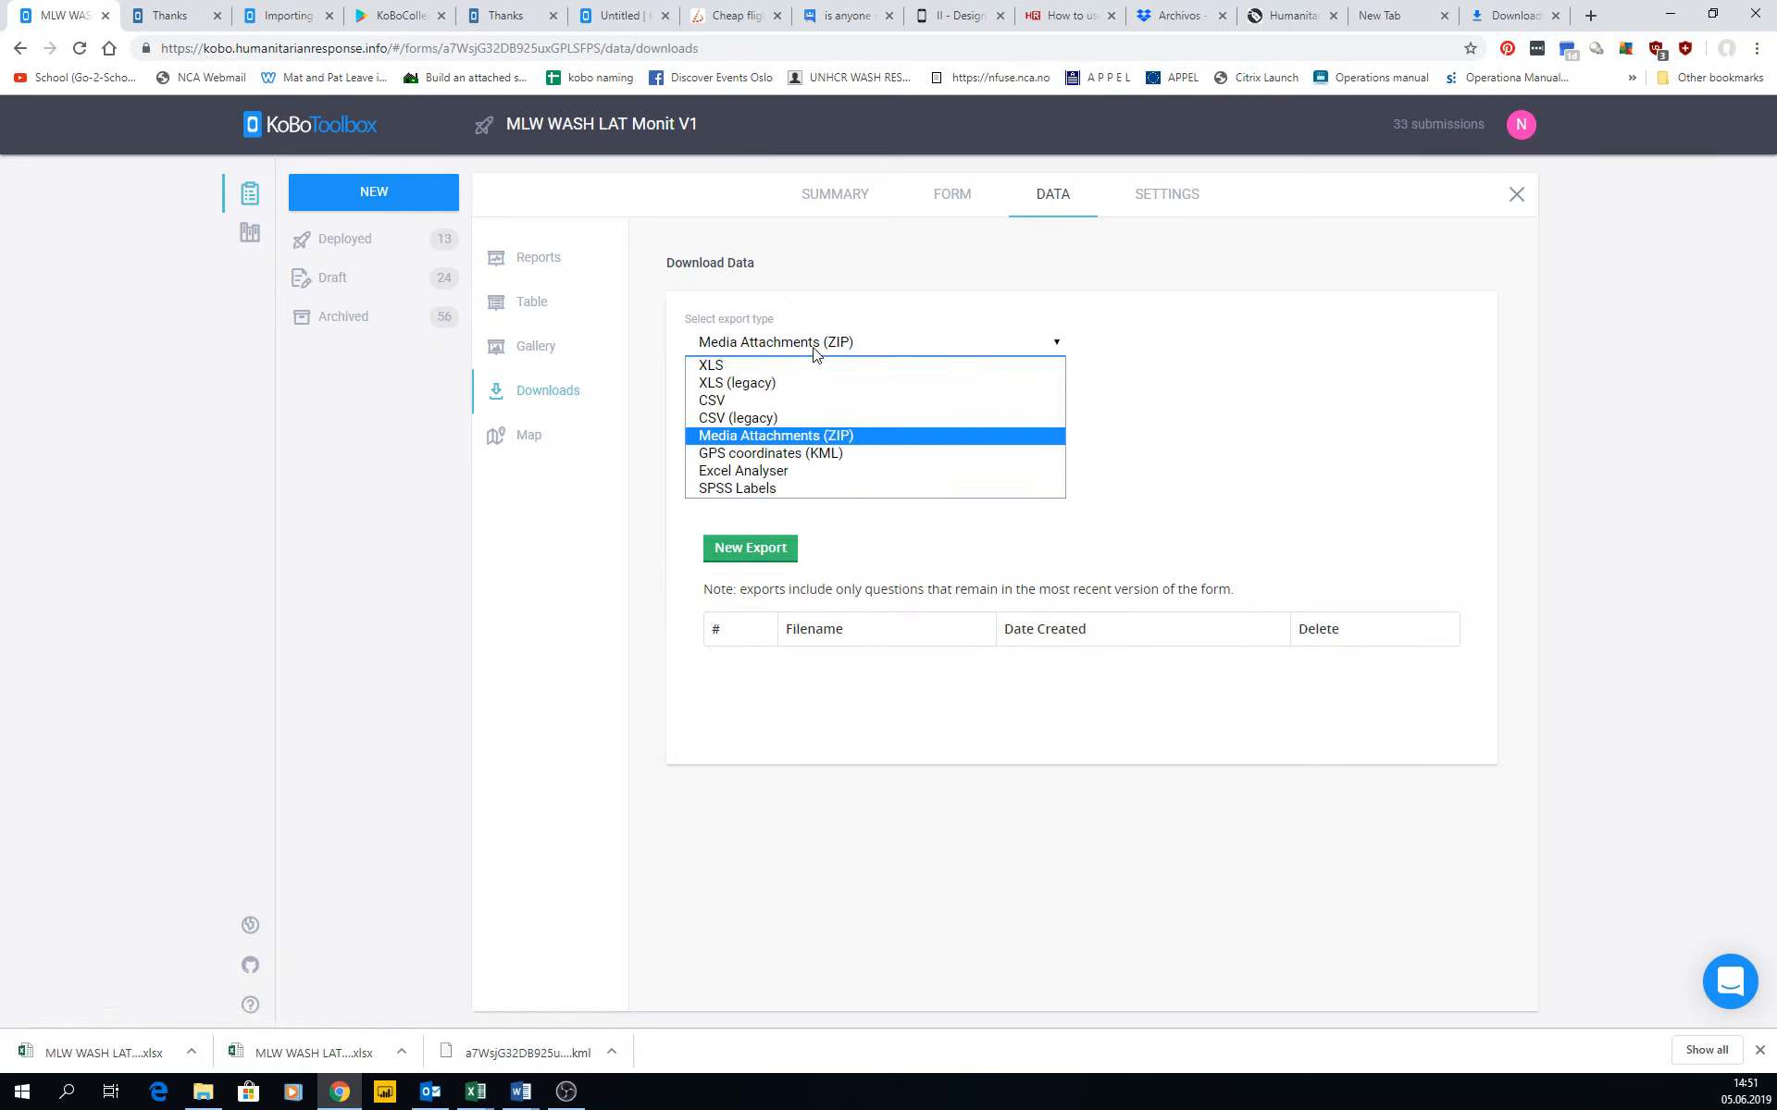
{"action": "left_click", "coordinate": [729, 455]}
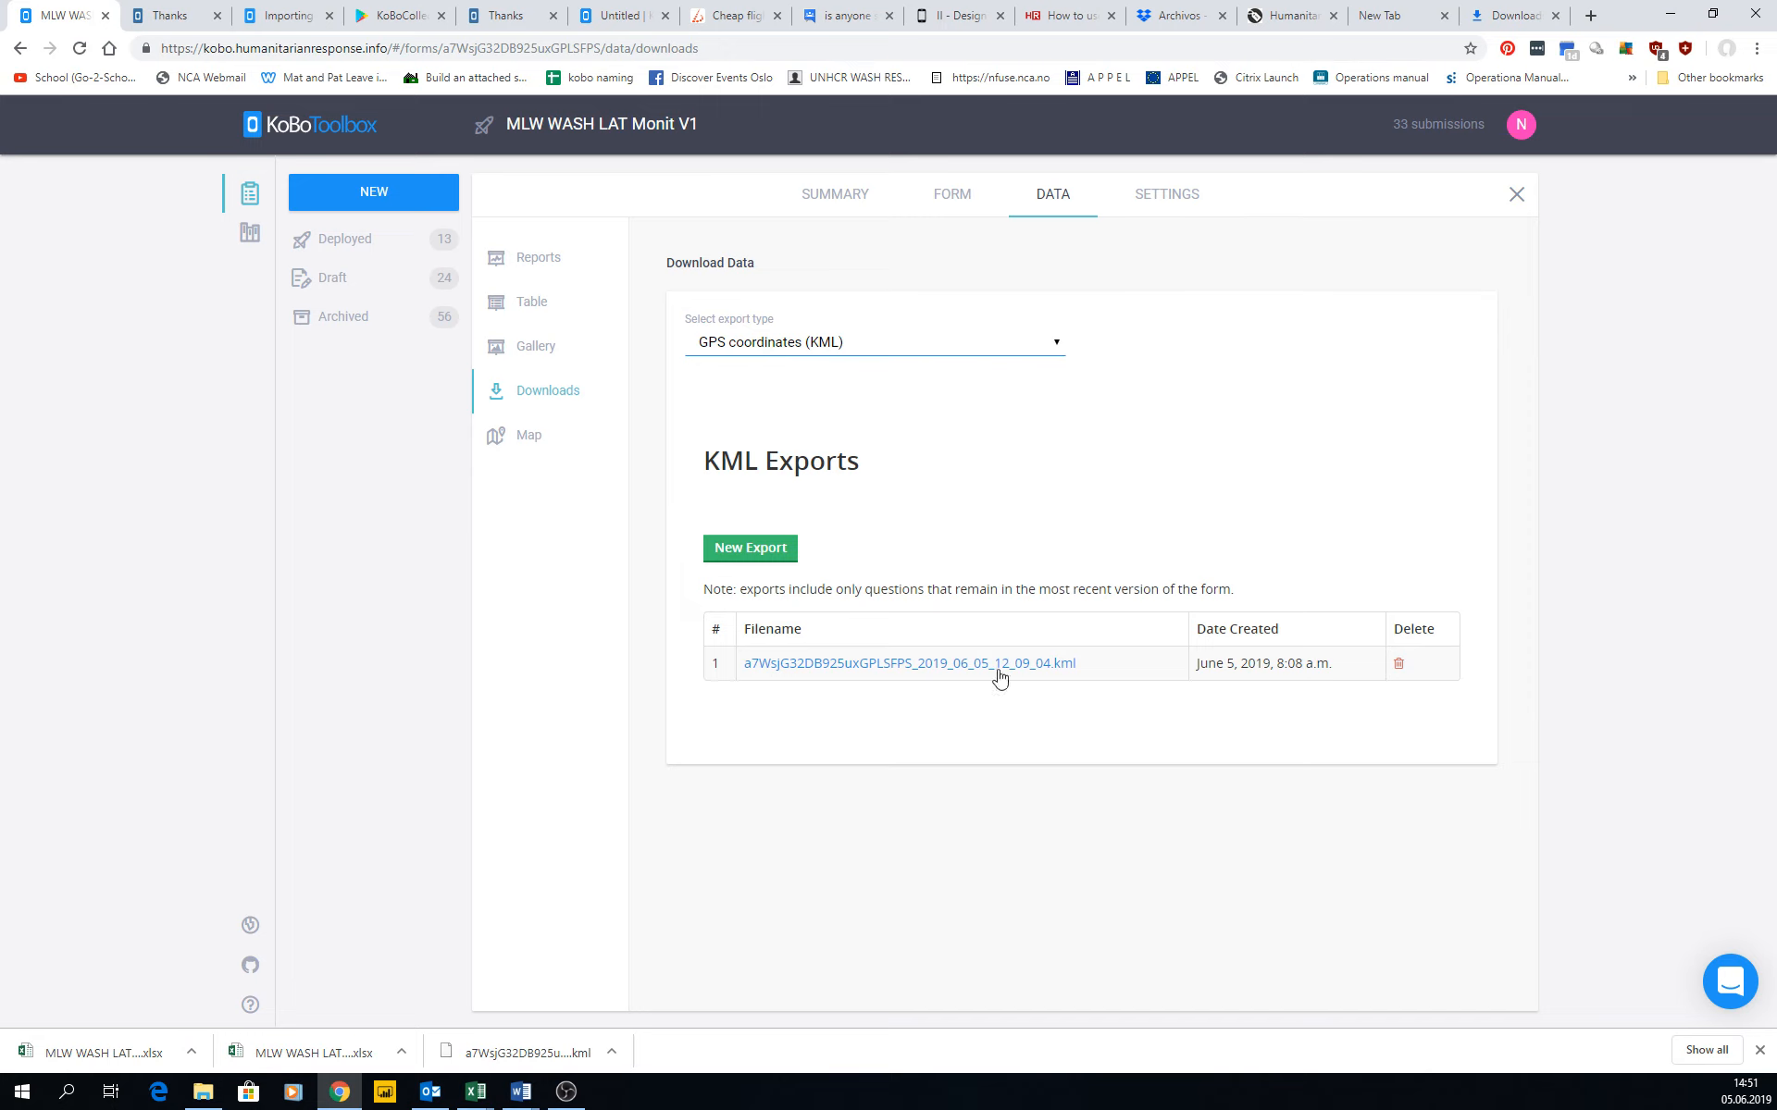
{"action": "left_click", "coordinate": [842, 344]}
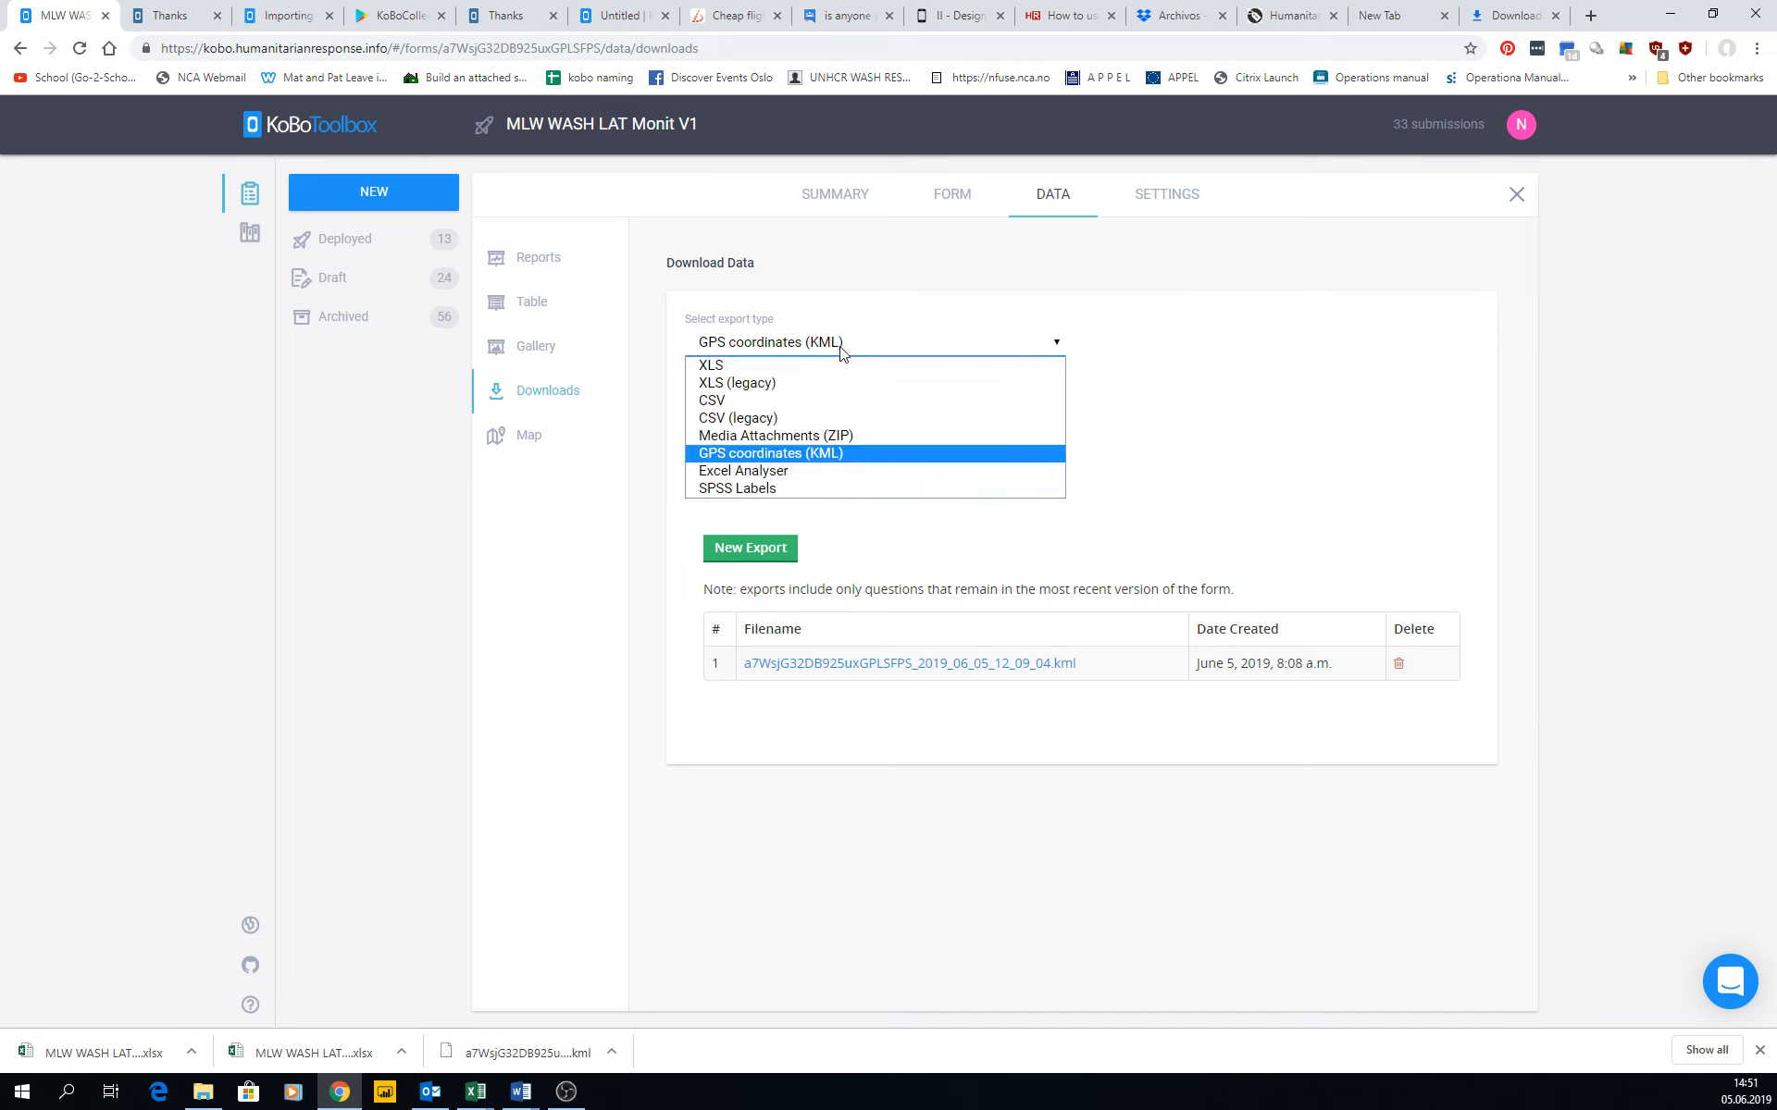
{"action": "left_click", "coordinate": [720, 472]}
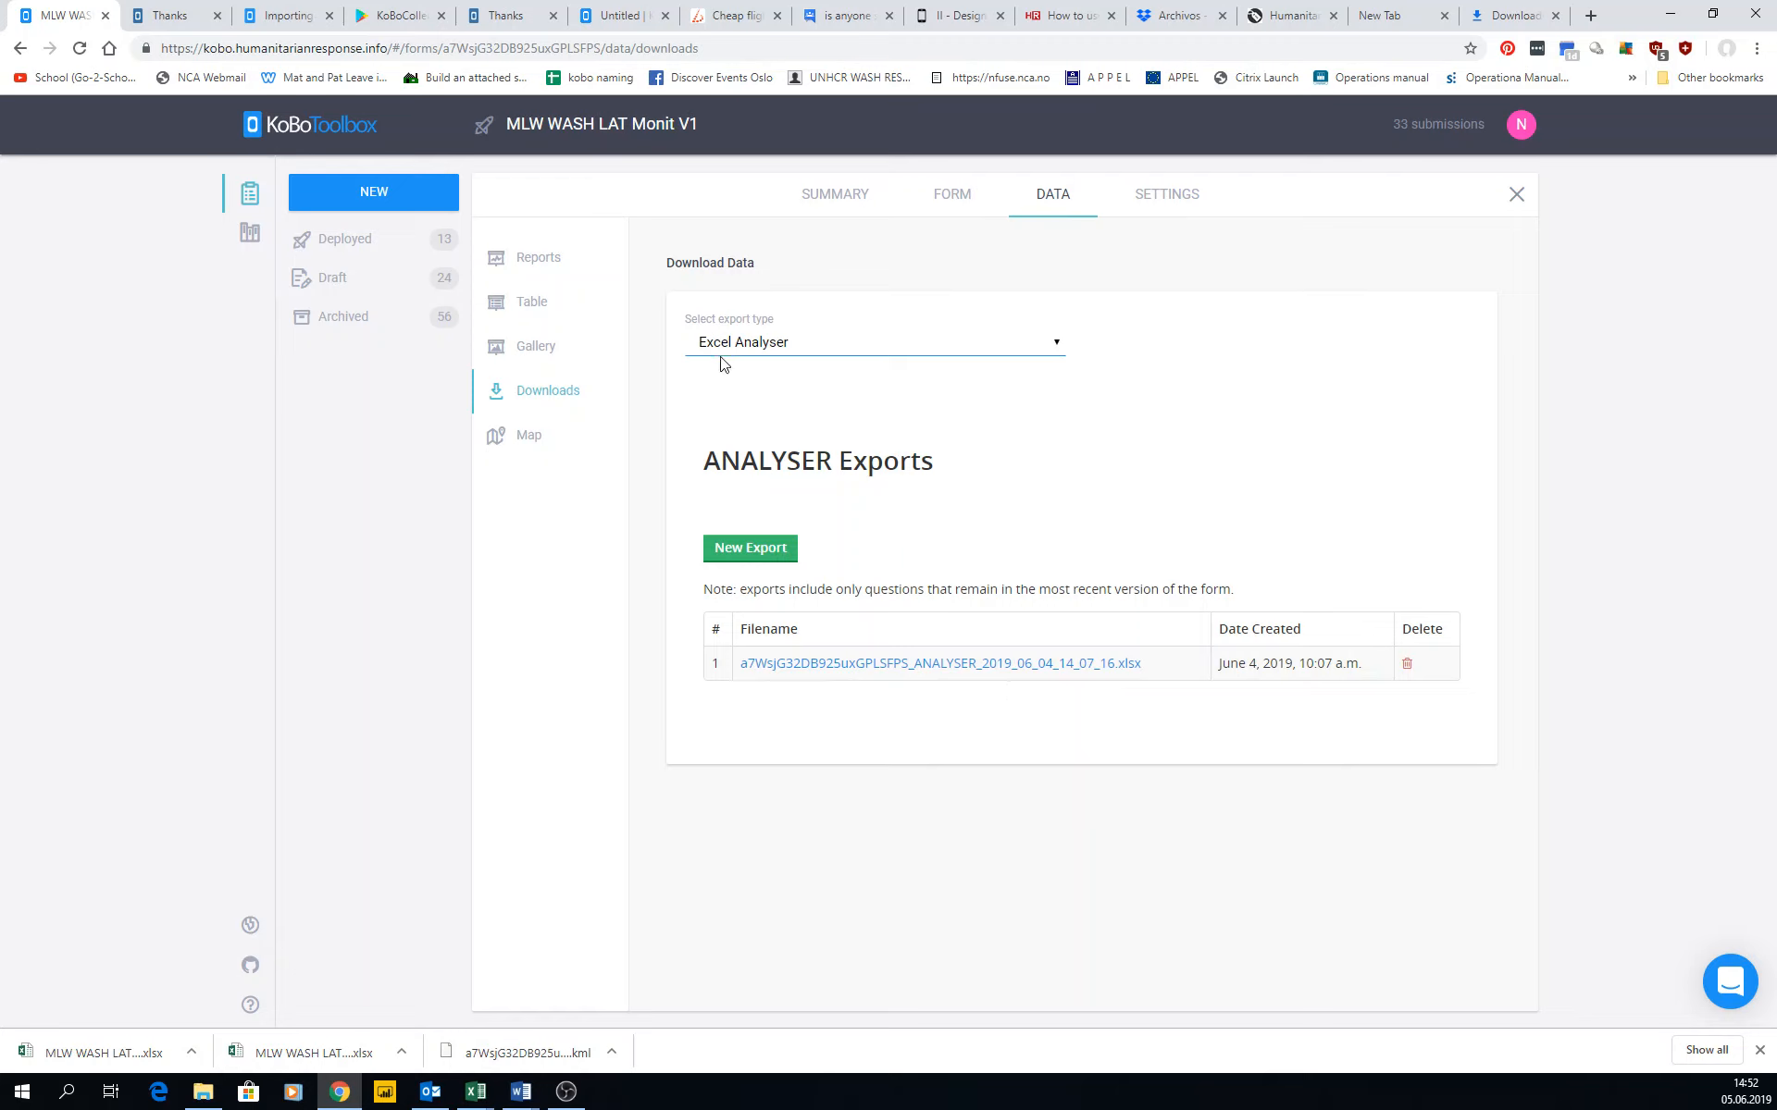
Set the export type to SPSS Labels, download the newest XLS export from the list and request the SPSS export.
{"action": "left_click", "coordinate": [759, 350]}
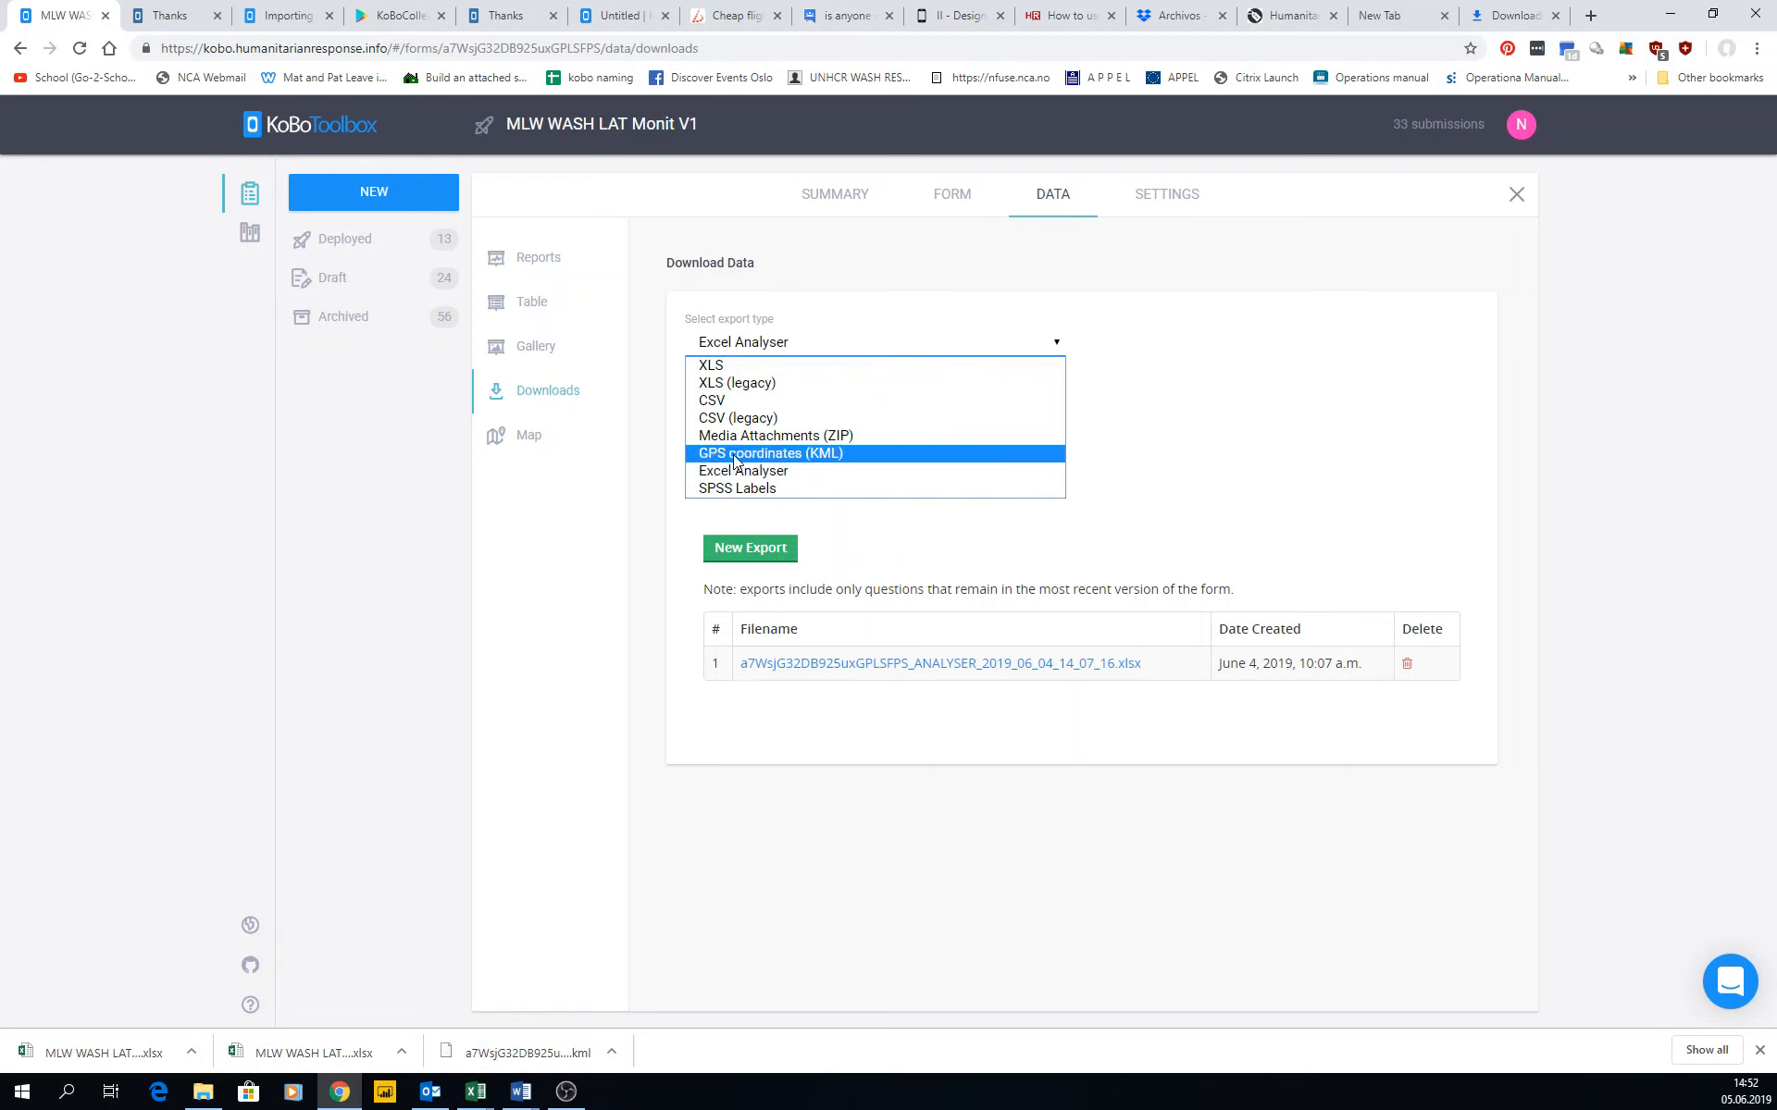
{"action": "left_click", "coordinate": [752, 490]}
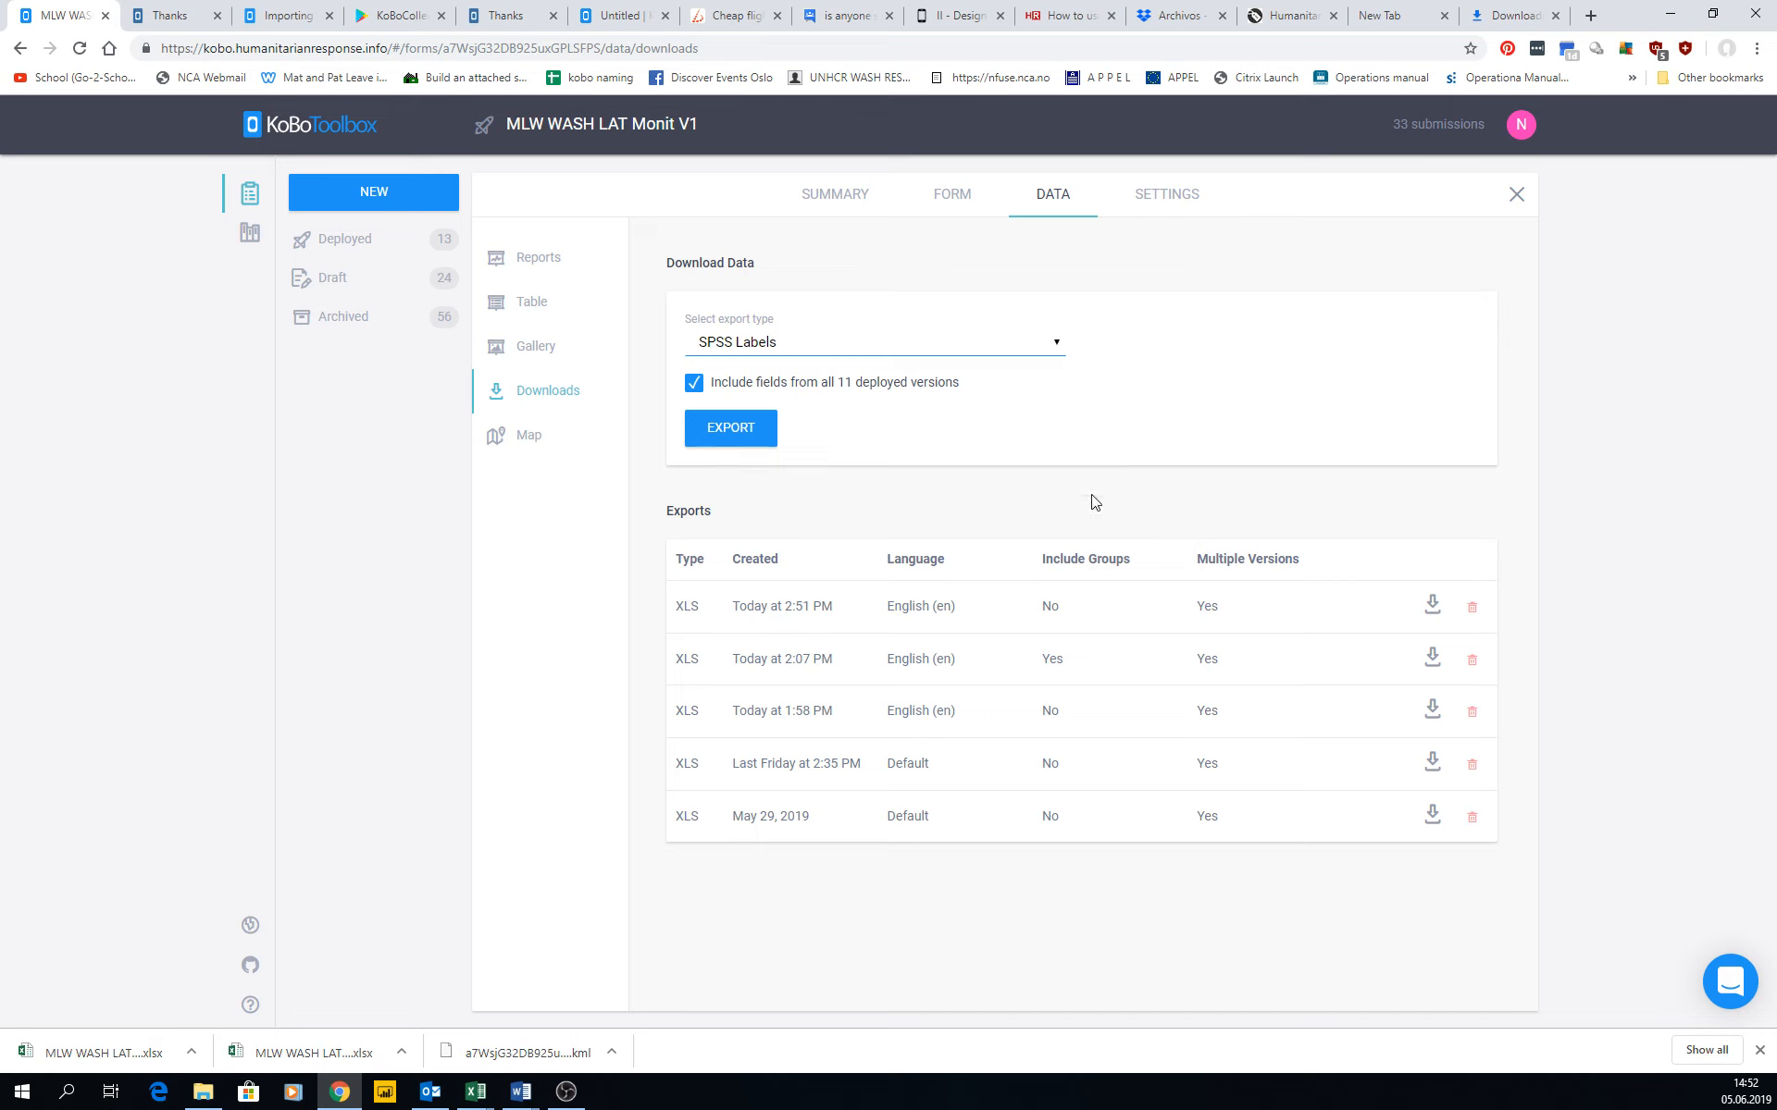
{"action": "left_click", "coordinate": [1432, 605]}
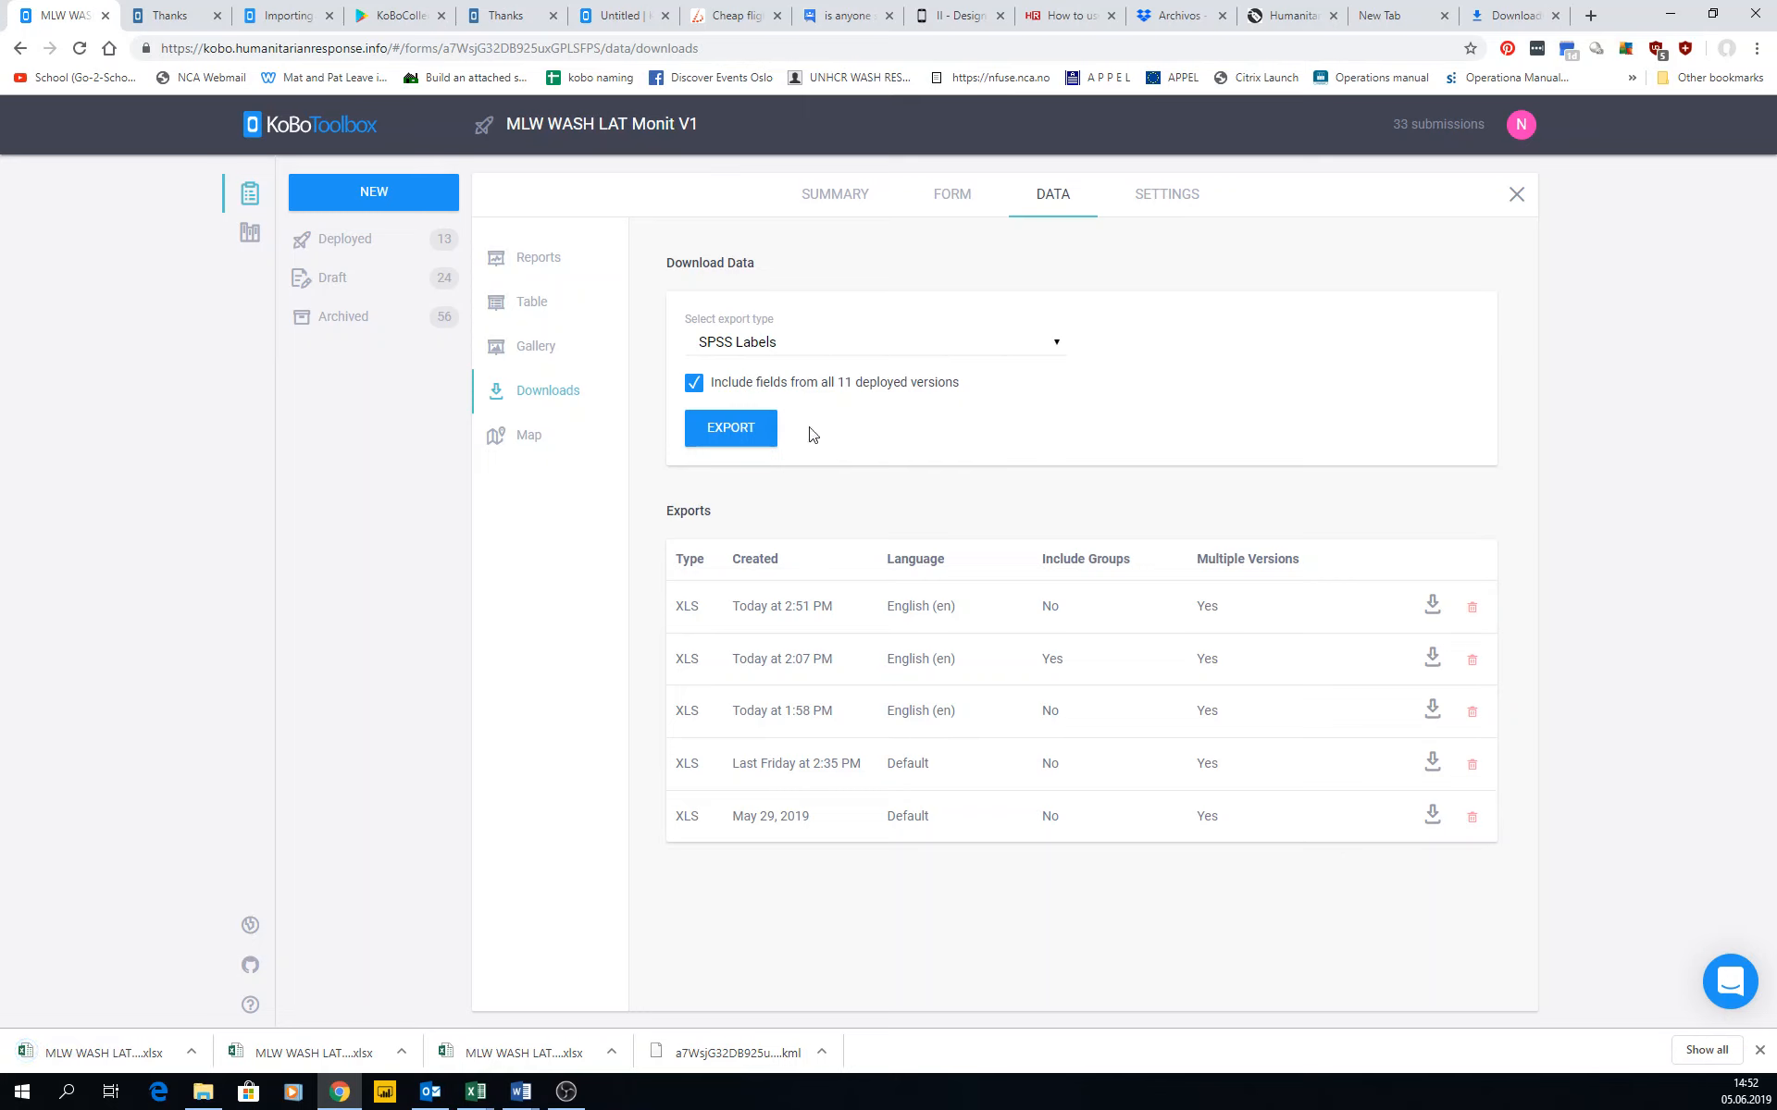
{"action": "left_click", "coordinate": [737, 431]}
Open the project's data map and its list of survey questions for disaggregating the submissions.
{"action": "left_click", "coordinate": [524, 442]}
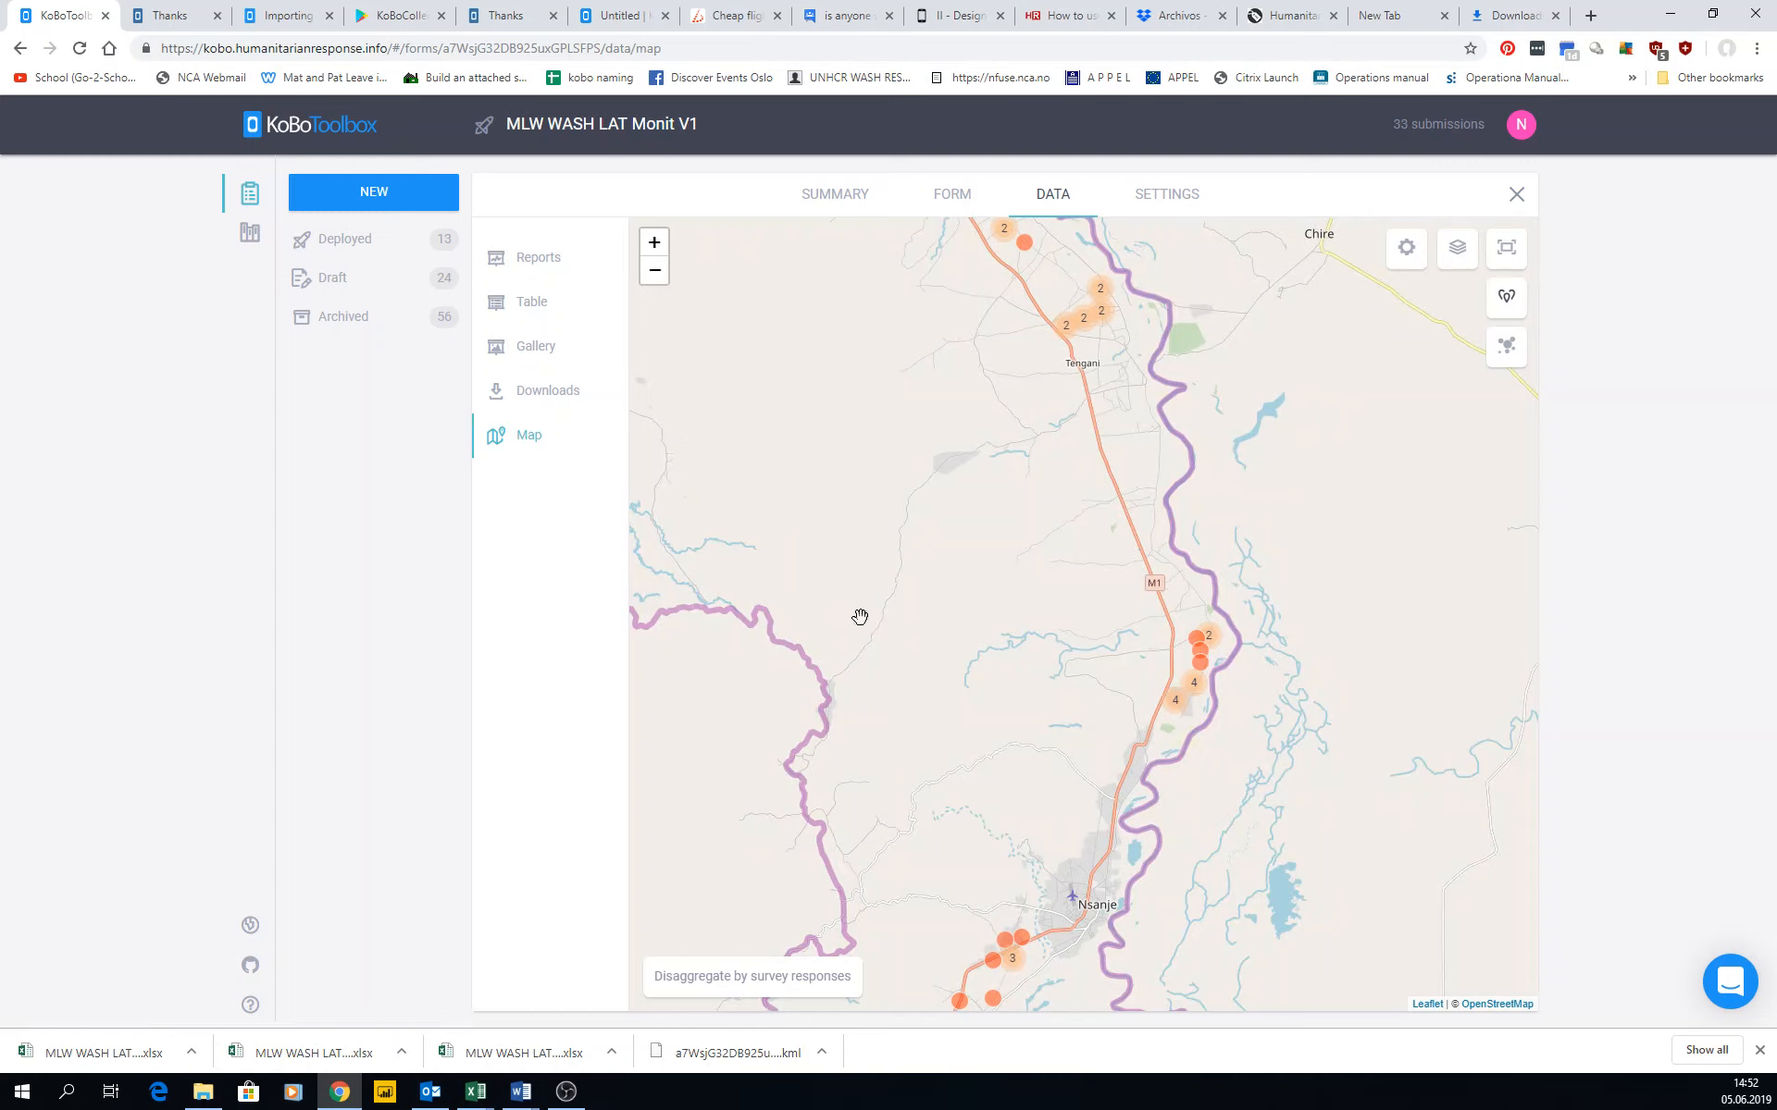
{"action": "left_click", "coordinate": [782, 978]}
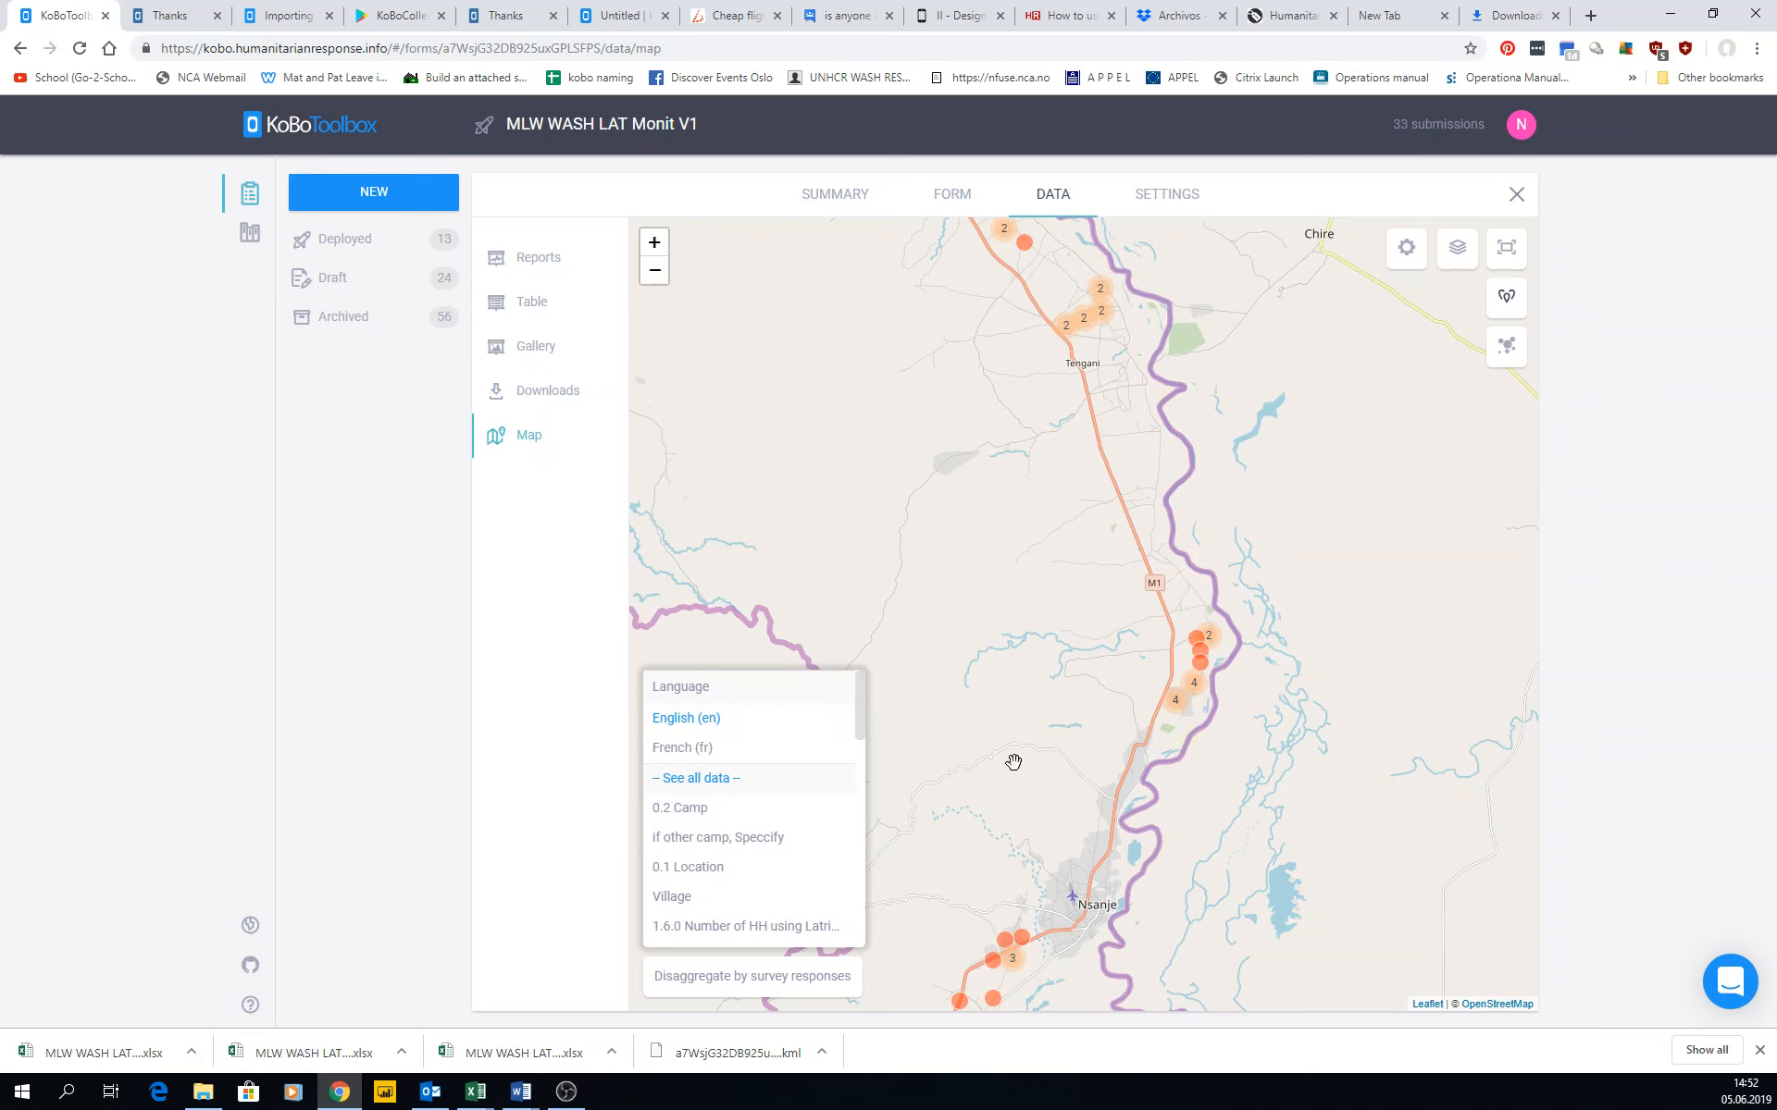
{"action": "left_click", "coordinate": [653, 272]}
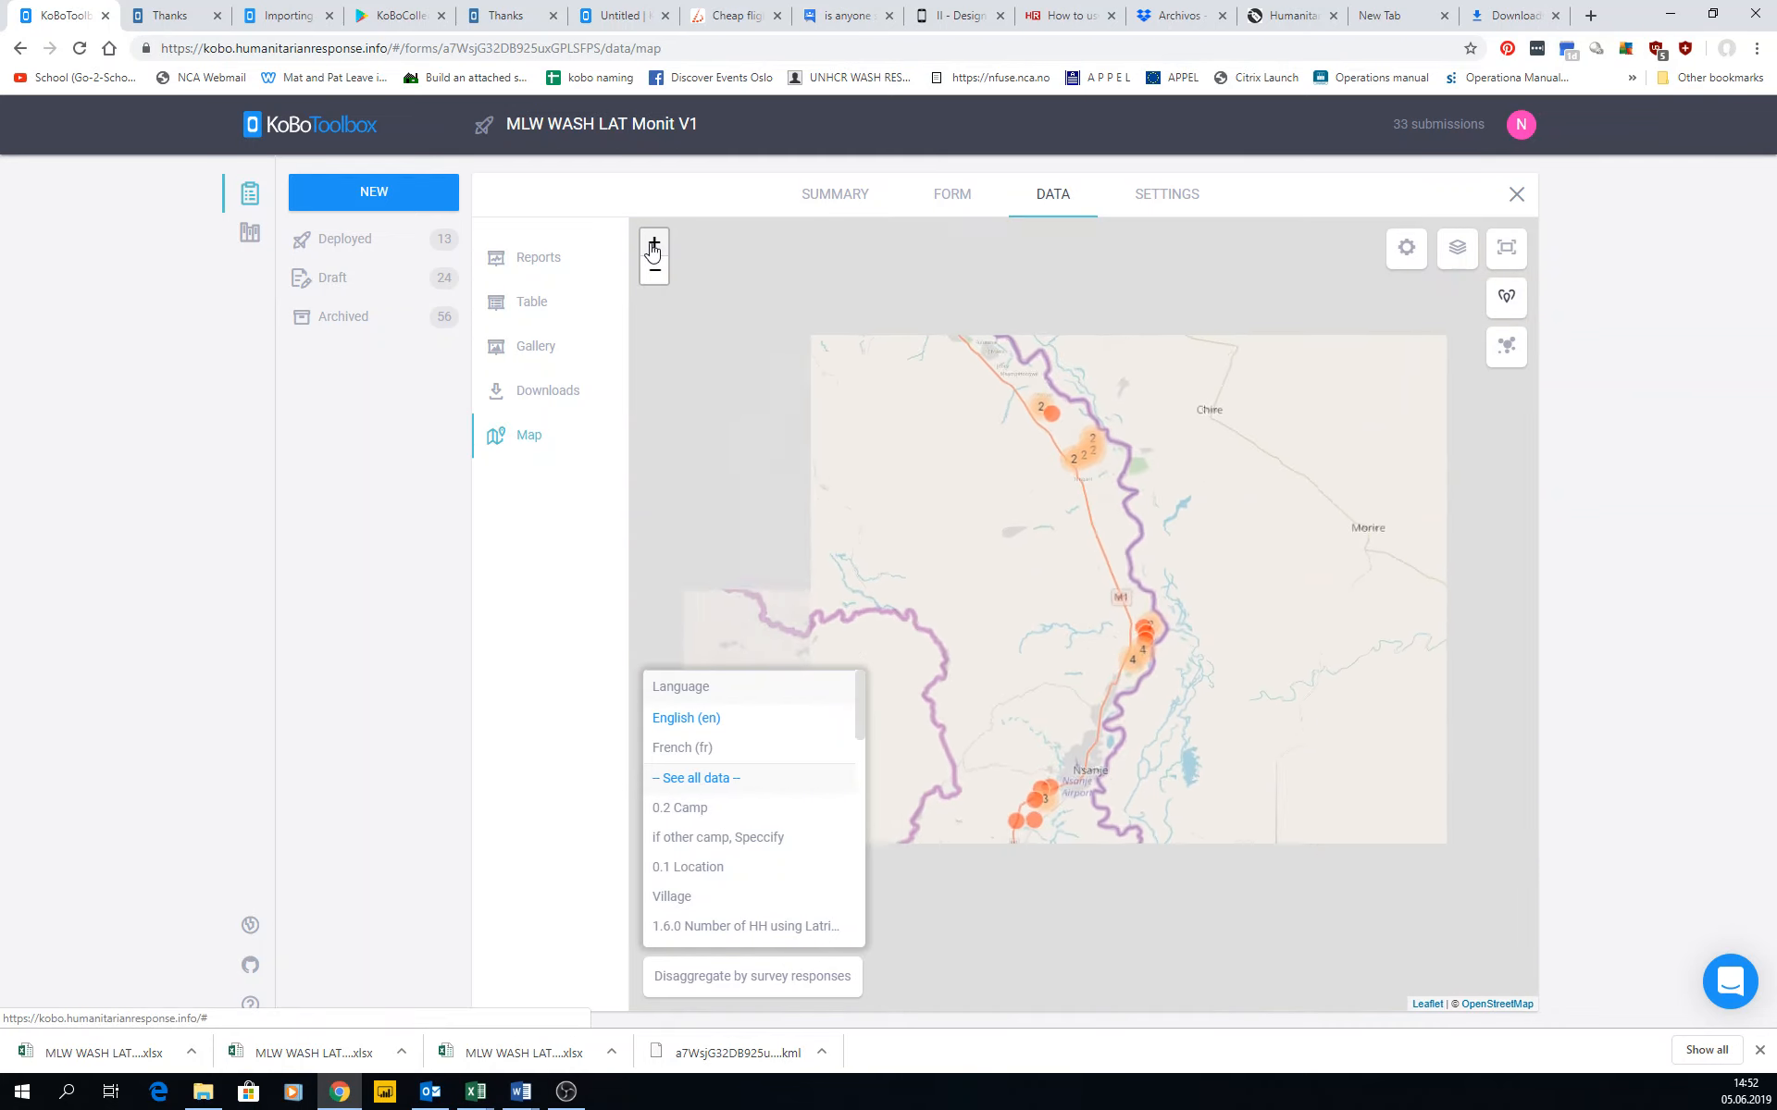
{"action": "scroll", "coordinate": [1058, 563], "scroll_direction": "up", "scroll_amount": 1}
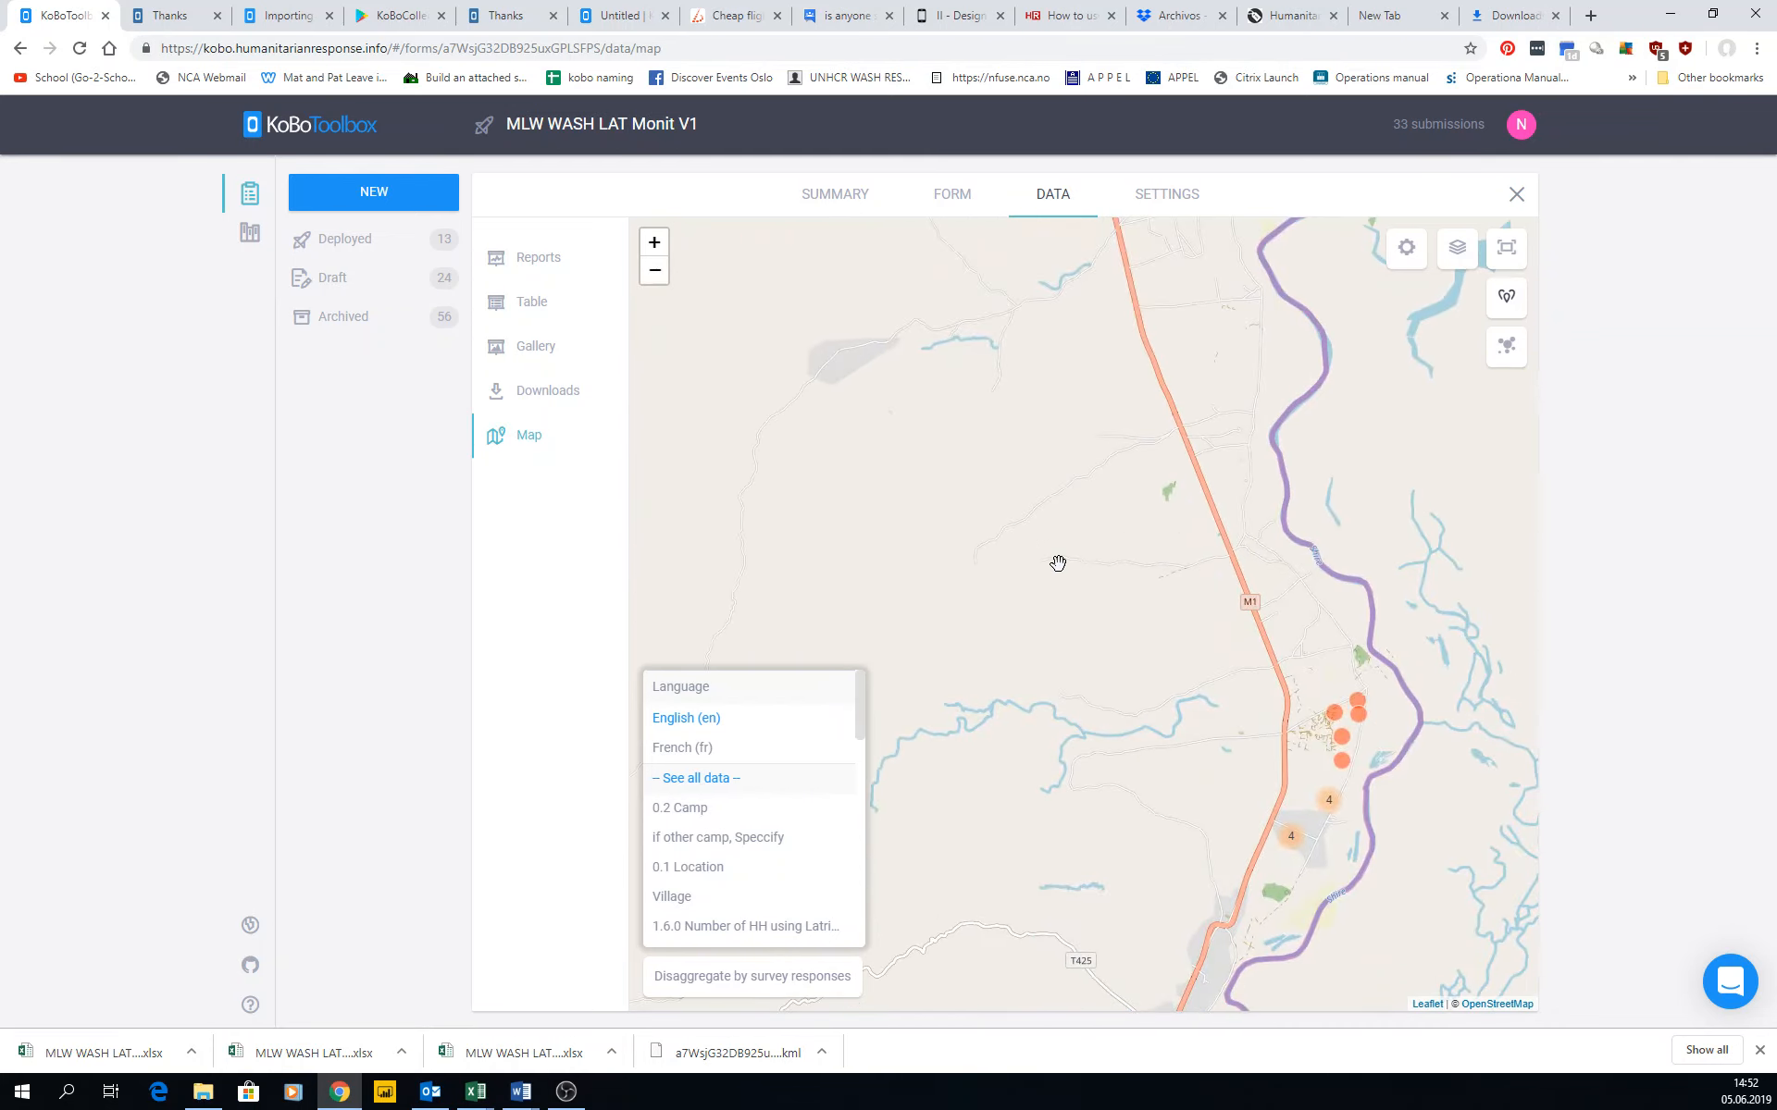
{"action": "right_click", "coordinate": [1059, 566]}
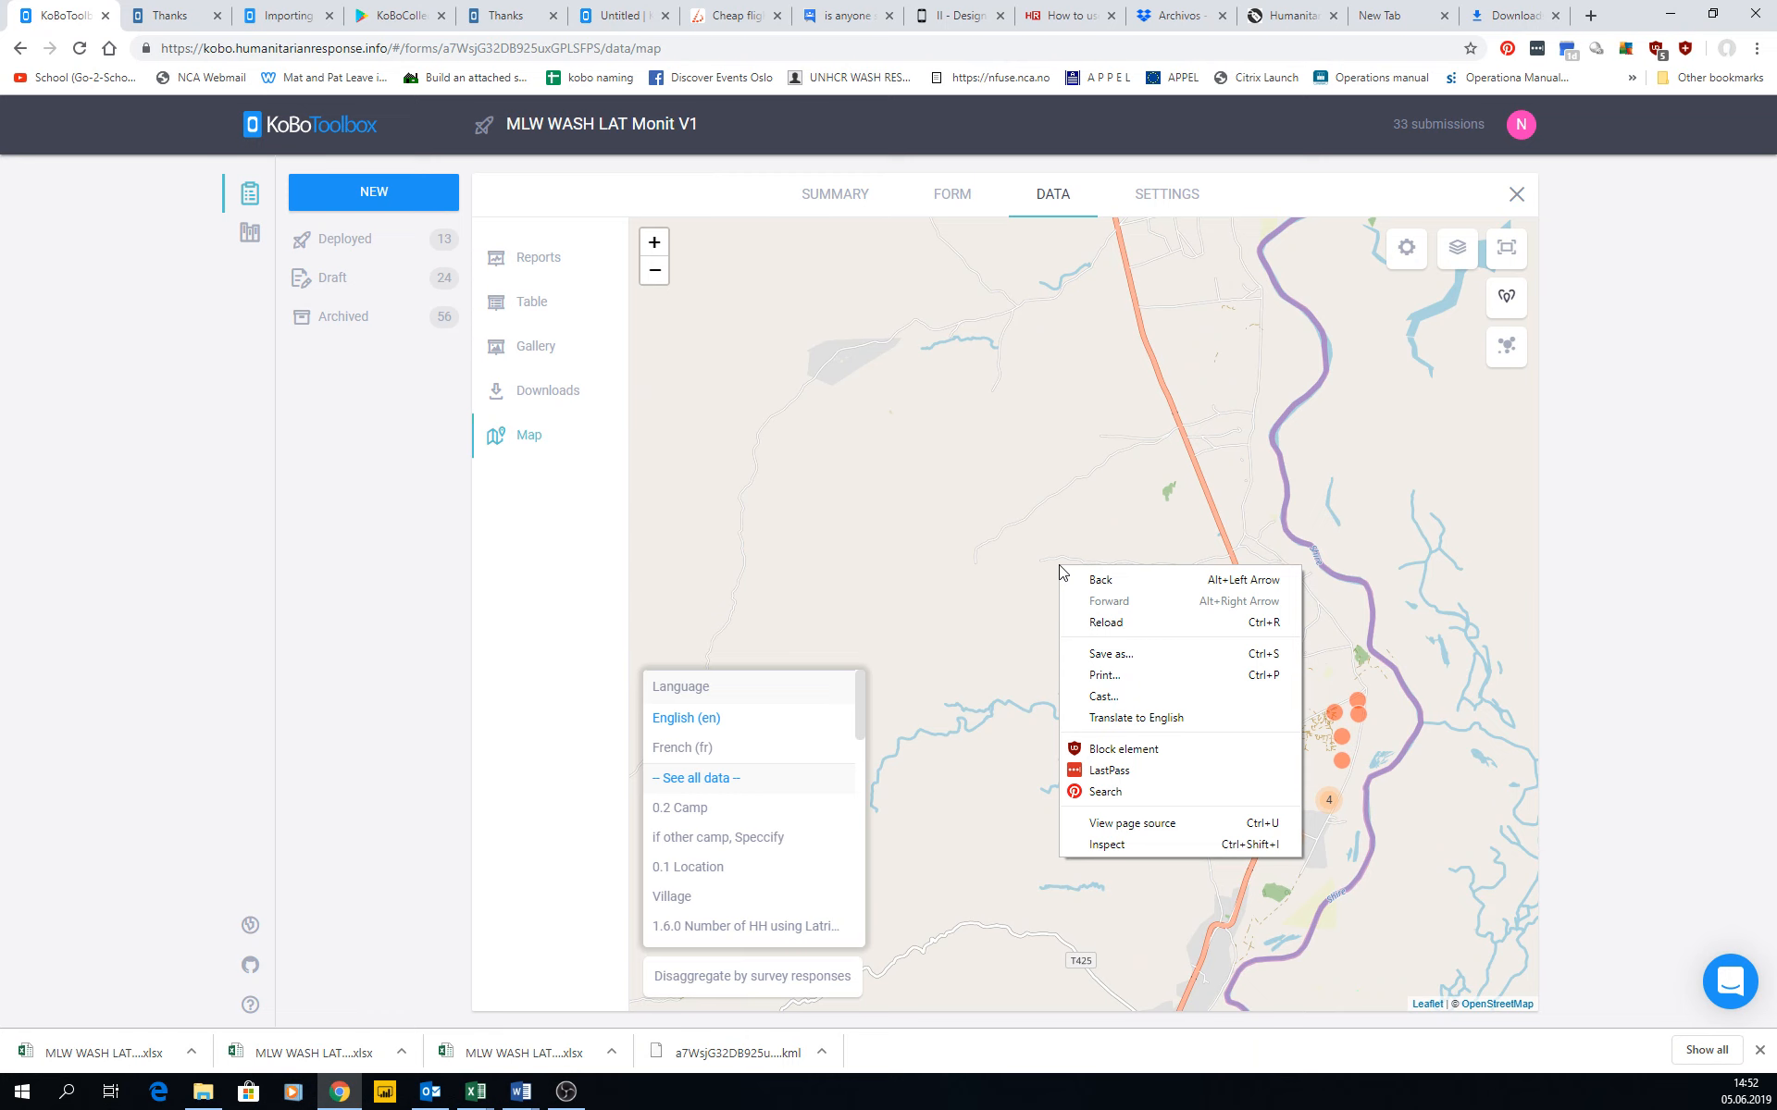
{"action": "left_click", "coordinate": [653, 243]}
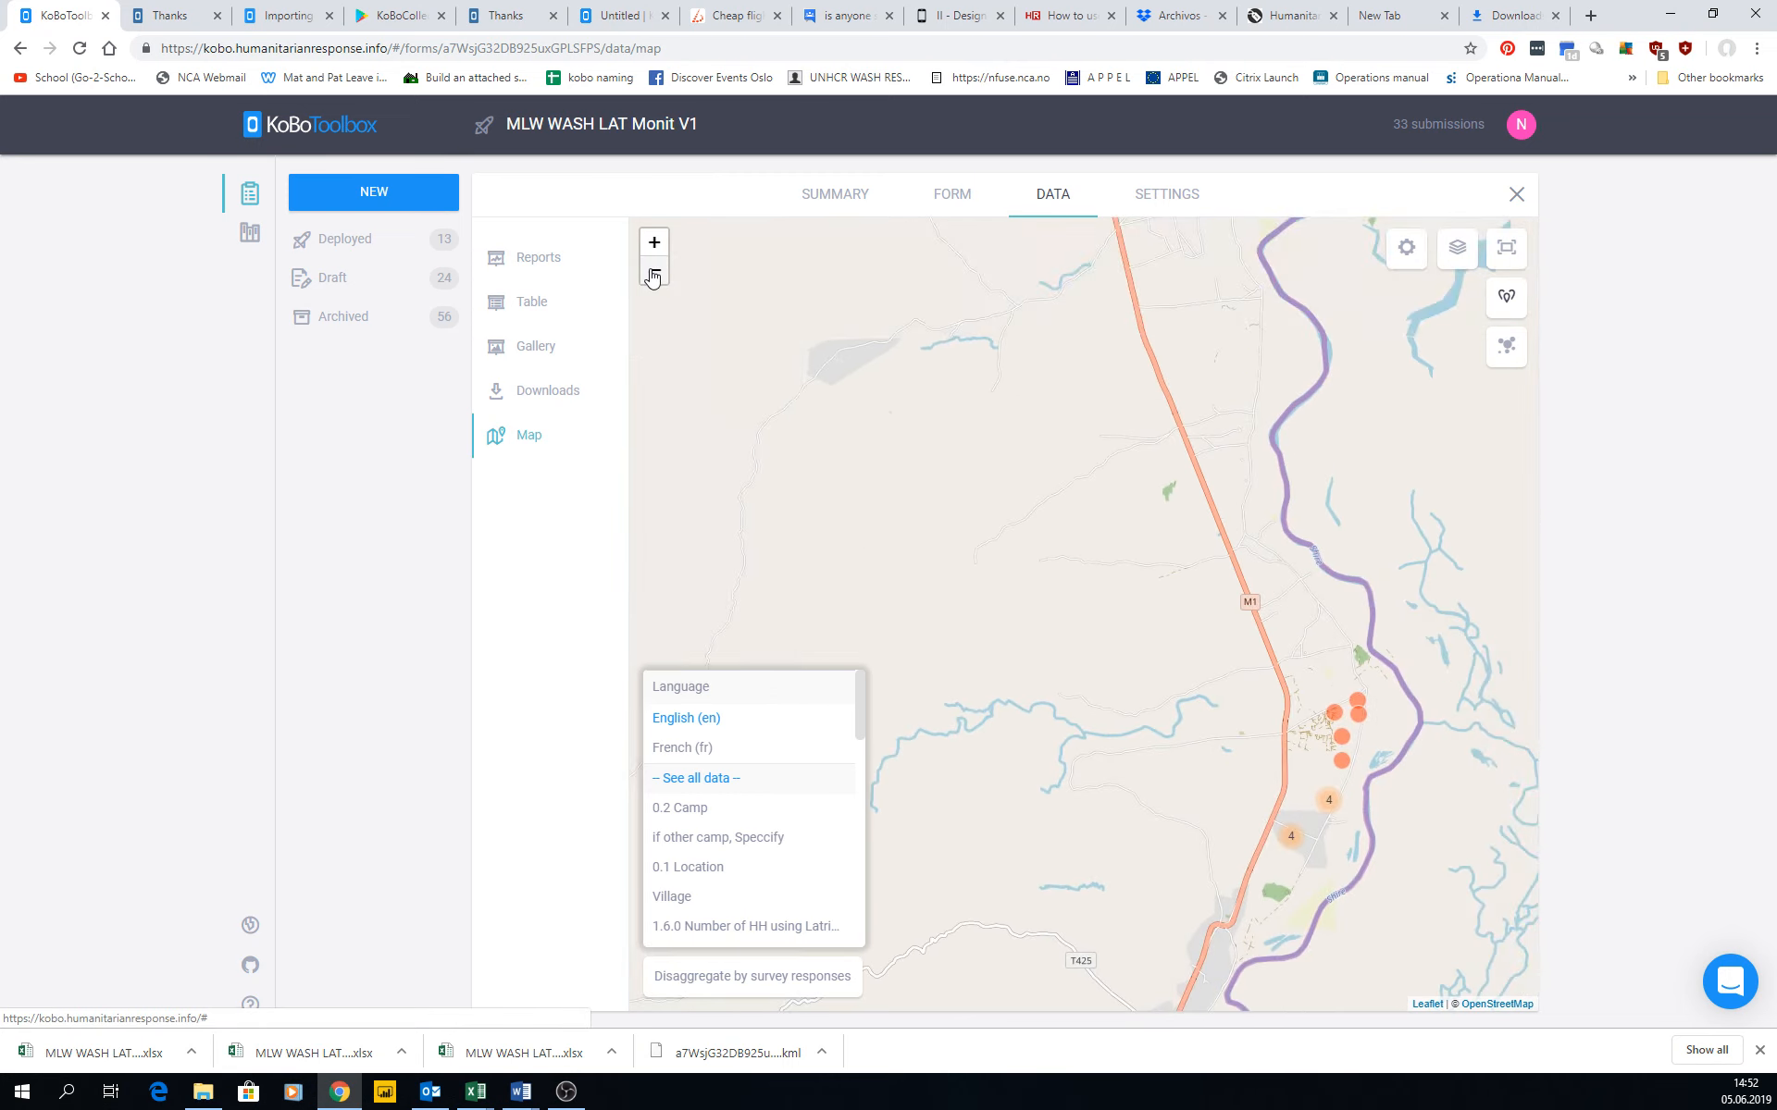
{"action": "left_click", "coordinate": [653, 272]}
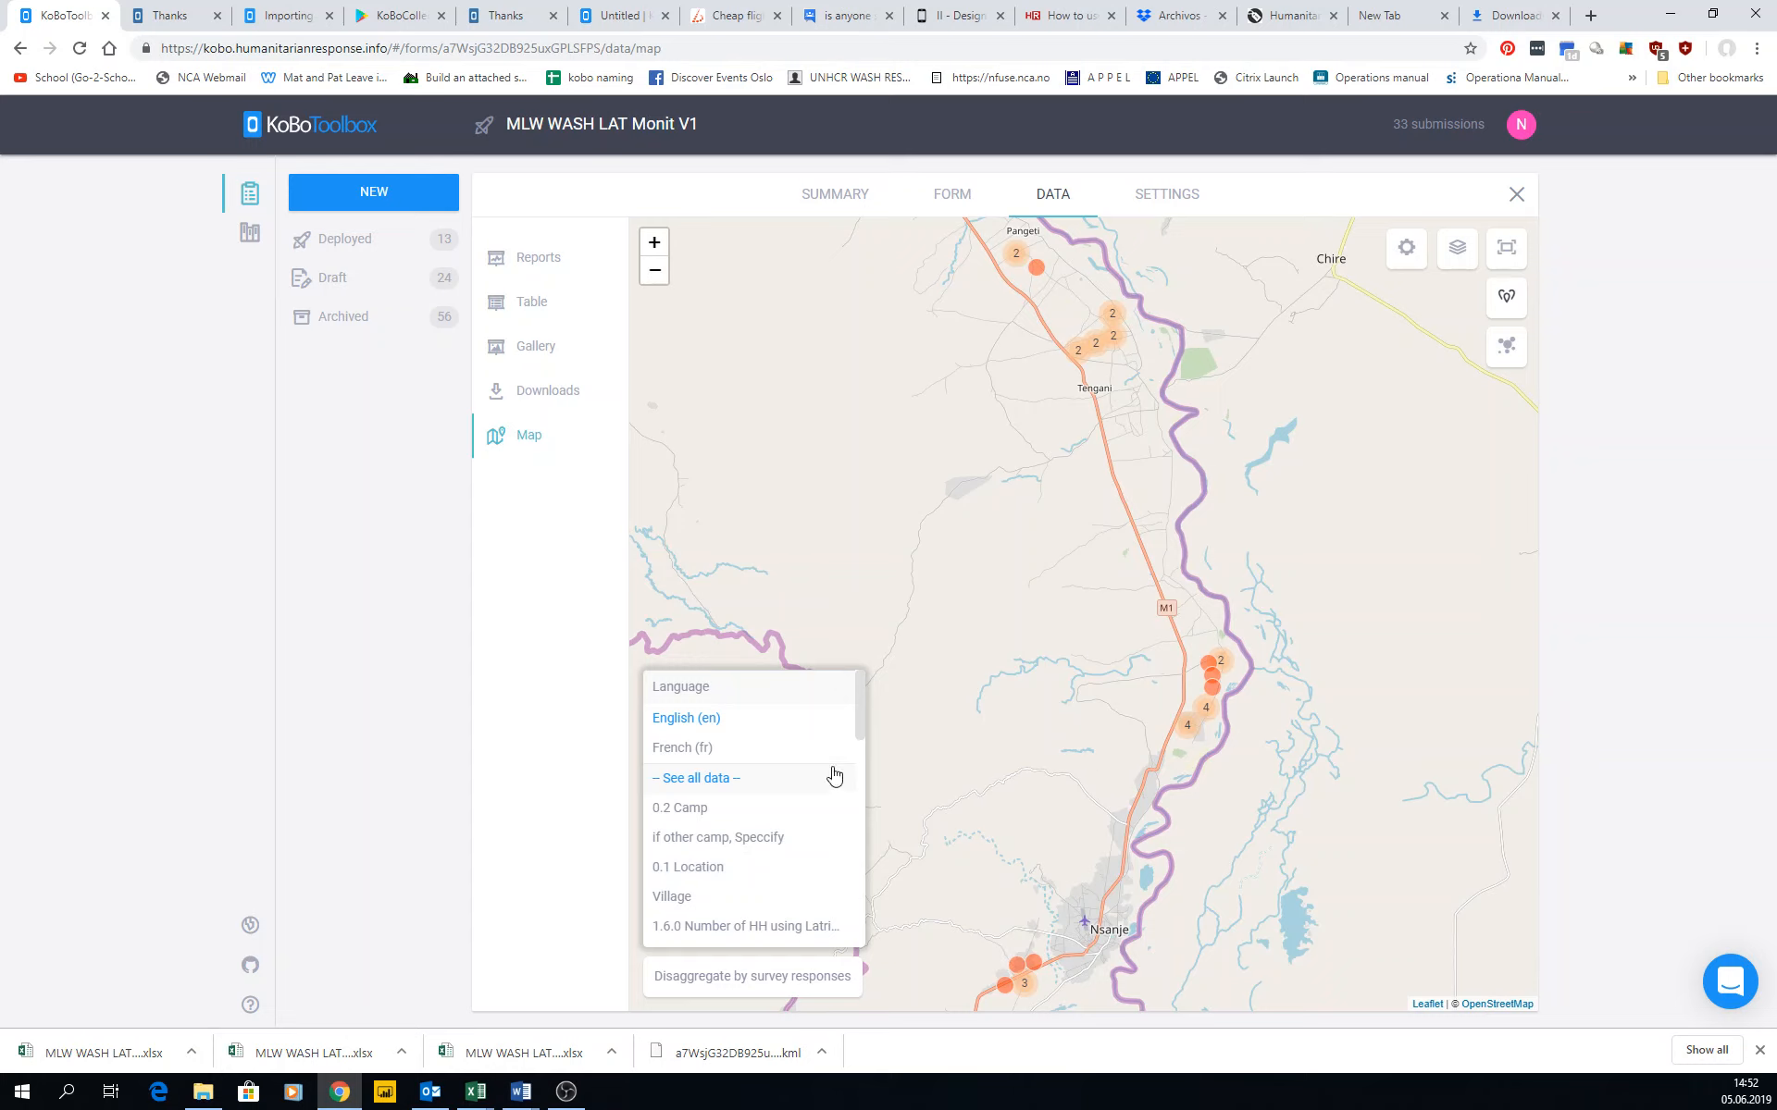
Look through the disaggregation questions and disaggregate the map markers by 0.2 Camp.
{"action": "scroll", "coordinate": [833, 775], "scroll_direction": "down", "scroll_amount": 1}
{"action": "scroll", "coordinate": [832, 771], "scroll_direction": "down", "scroll_amount": 3}
{"action": "scroll", "coordinate": [825, 773], "scroll_direction": "up", "scroll_amount": 4}
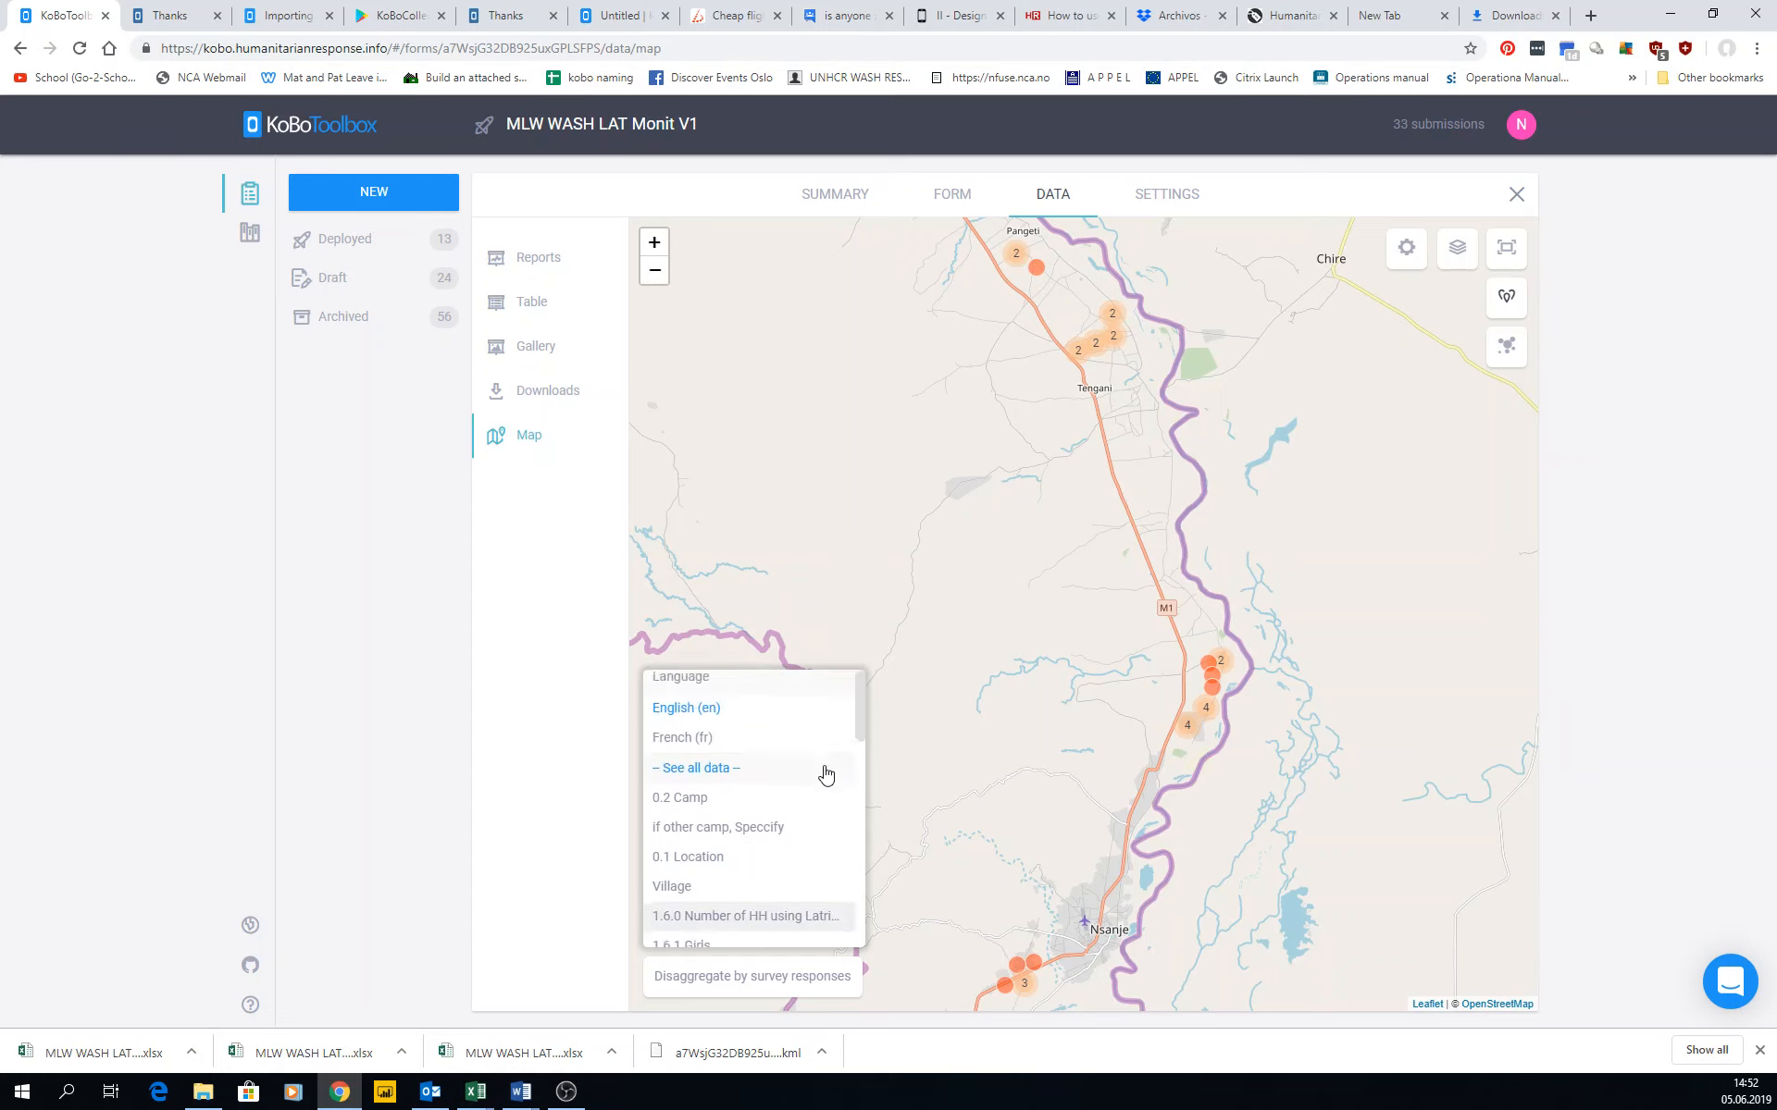
{"action": "scroll", "coordinate": [825, 773], "scroll_direction": "down", "scroll_amount": 5}
{"action": "scroll", "coordinate": [826, 775], "scroll_direction": "up", "scroll_amount": 5}
{"action": "scroll", "coordinate": [821, 777], "scroll_direction": "down", "scroll_amount": 5}
{"action": "scroll", "coordinate": [820, 777], "scroll_direction": "up", "scroll_amount": 5}
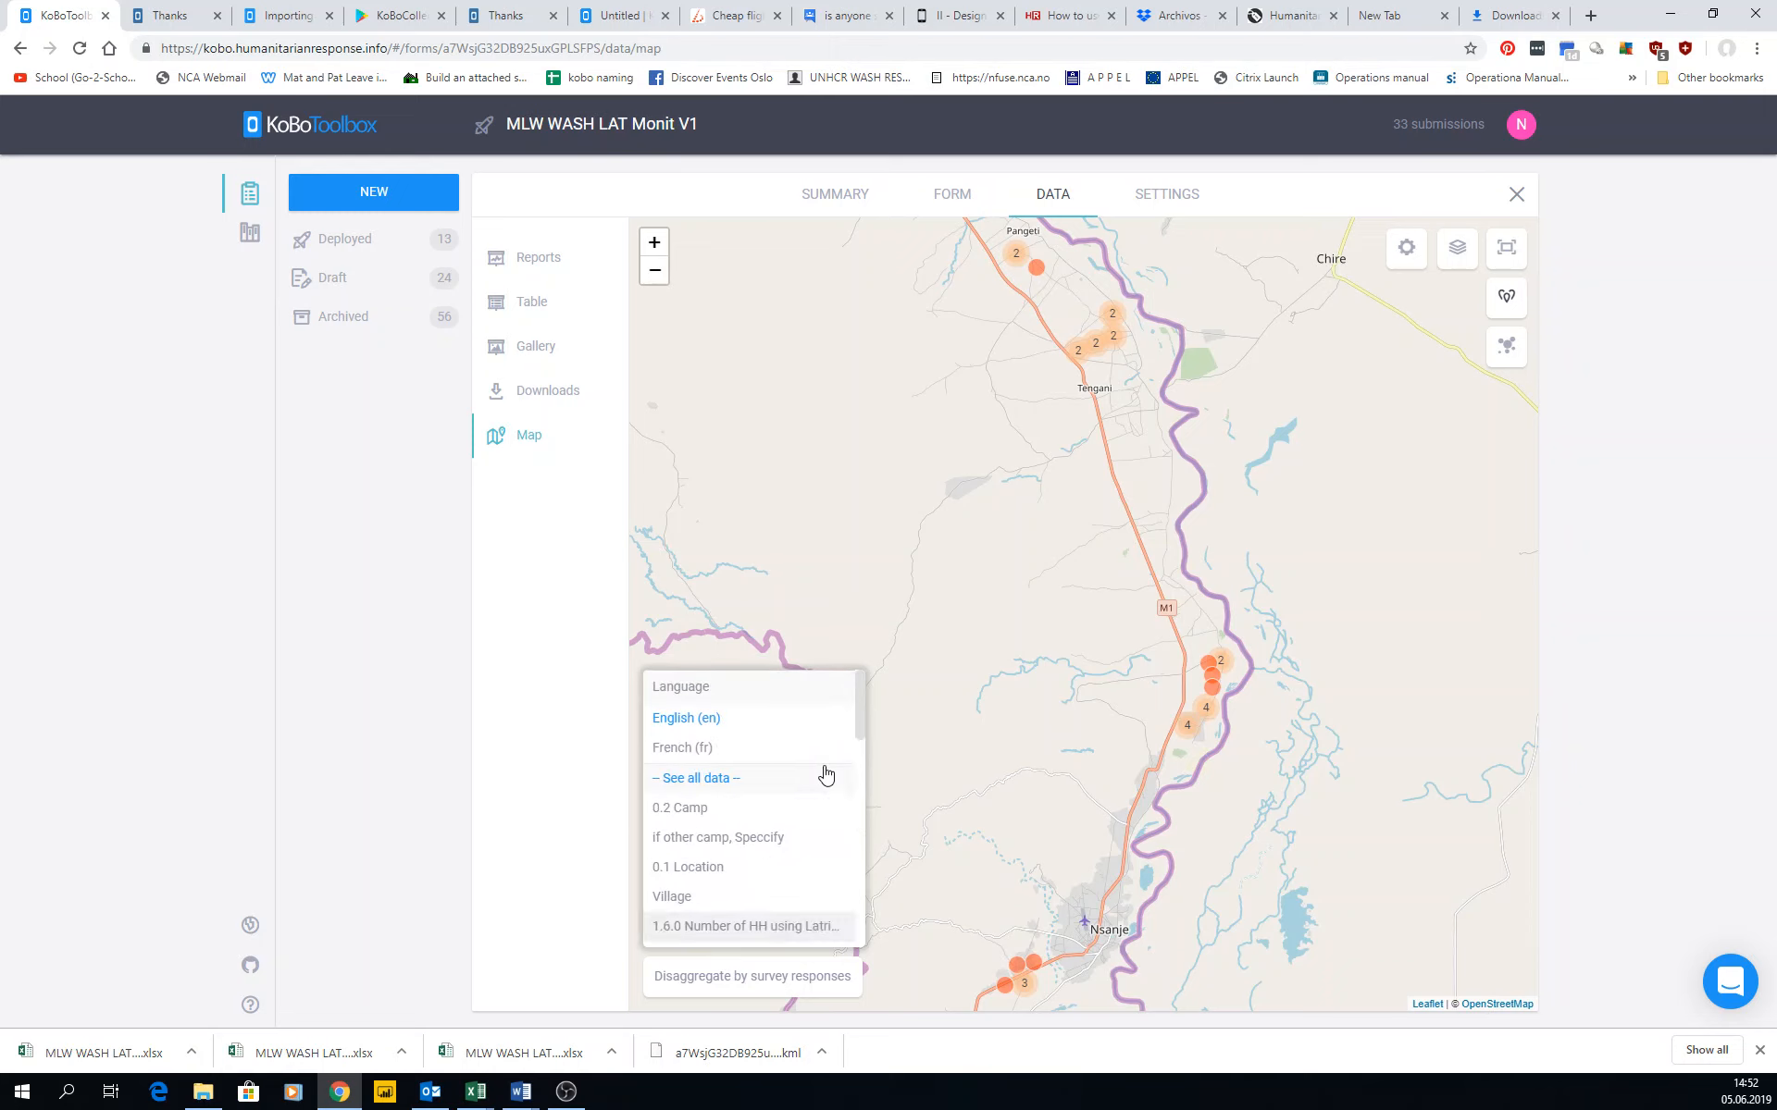
{"action": "scroll", "coordinate": [703, 824], "scroll_direction": "up", "scroll_amount": 1}
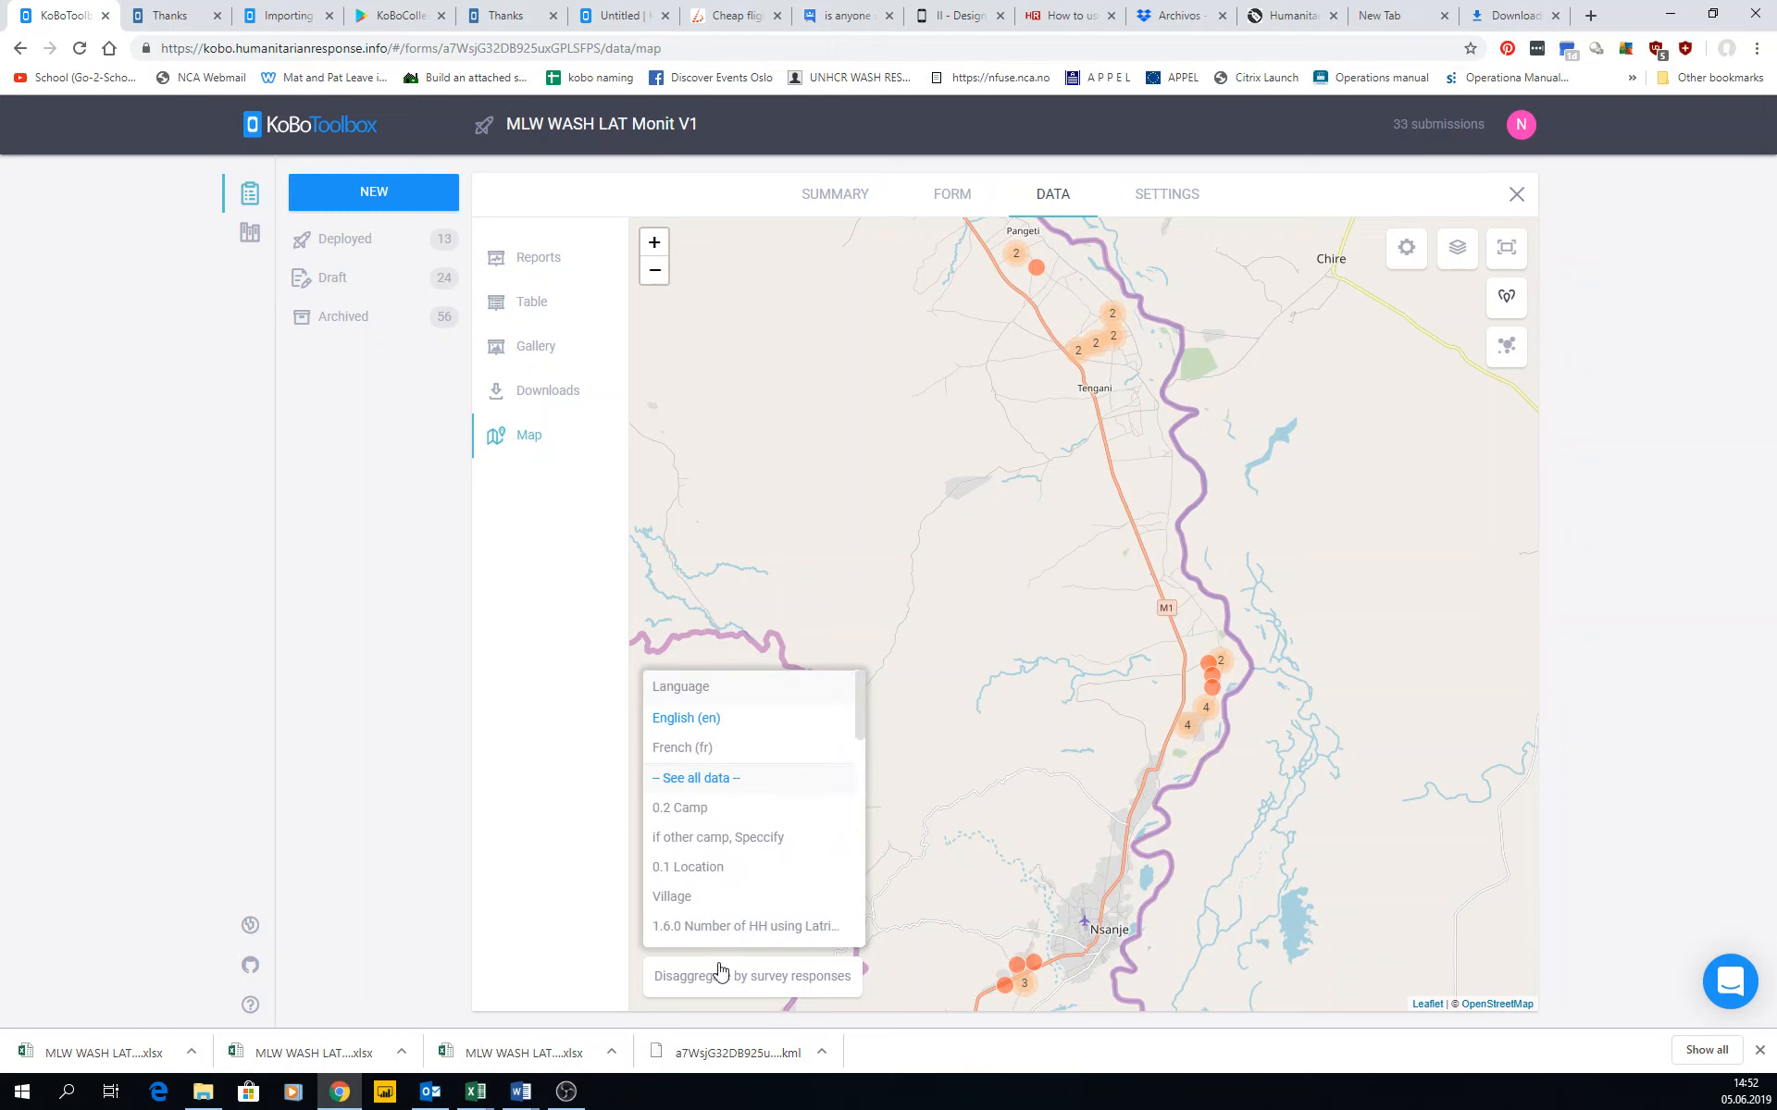
{"action": "left_click", "coordinate": [684, 808]}
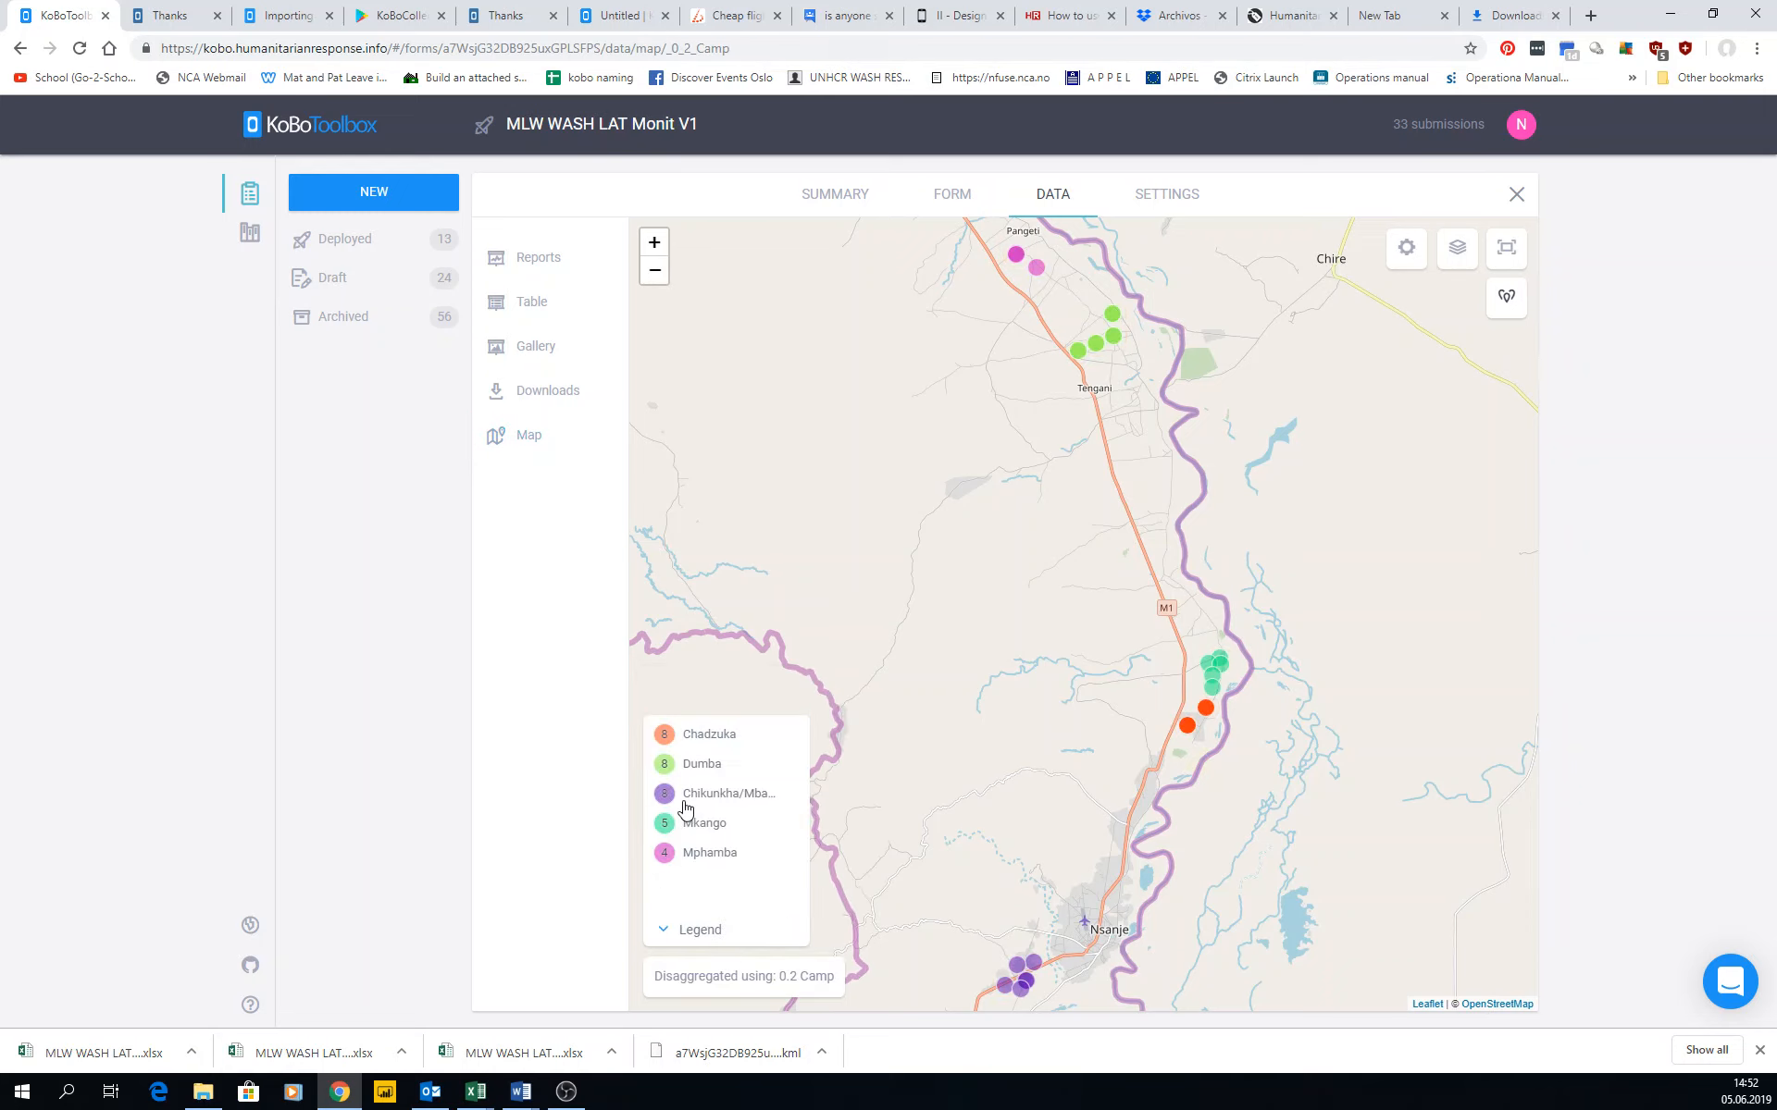
Open the submission record of a Chikunkha/Mbangu marker near Nsanje, review its responses and photos, and close it.
{"action": "left_click", "coordinate": [1020, 979]}
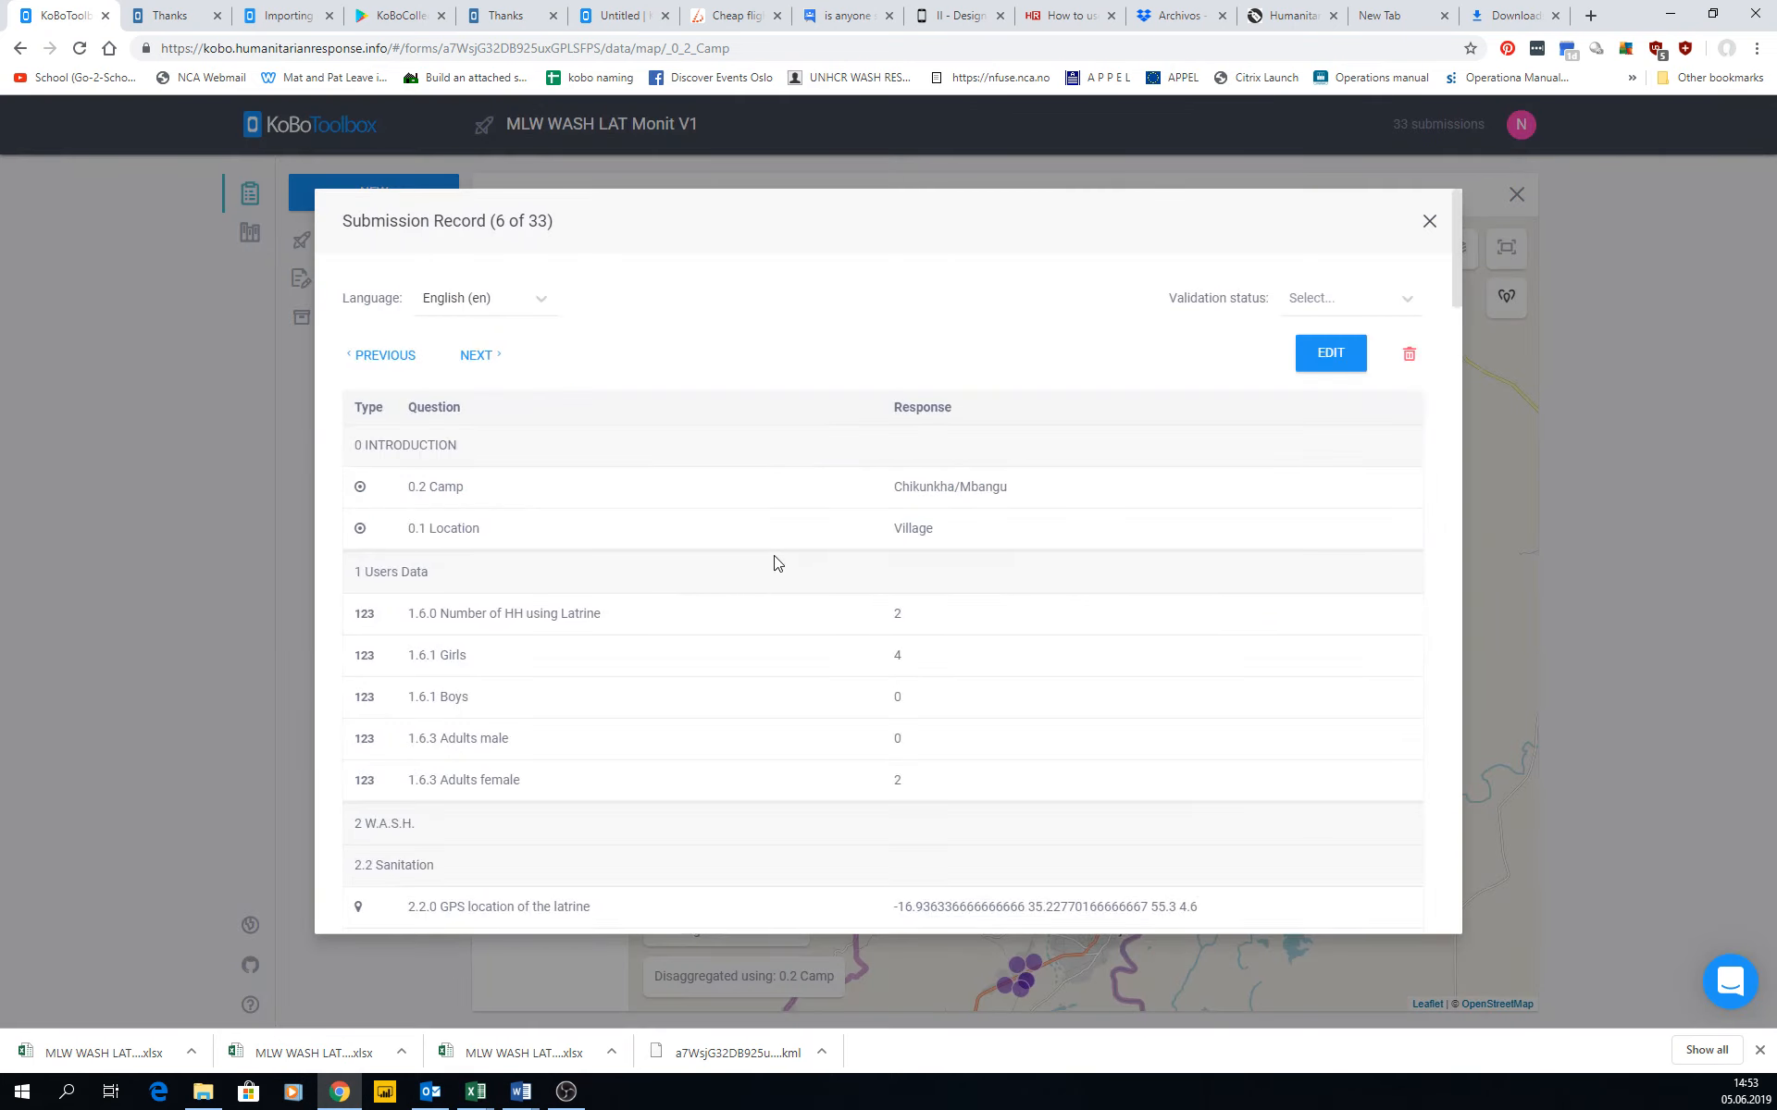
{"action": "scroll", "coordinate": [775, 563], "scroll_direction": "down", "scroll_amount": 20}
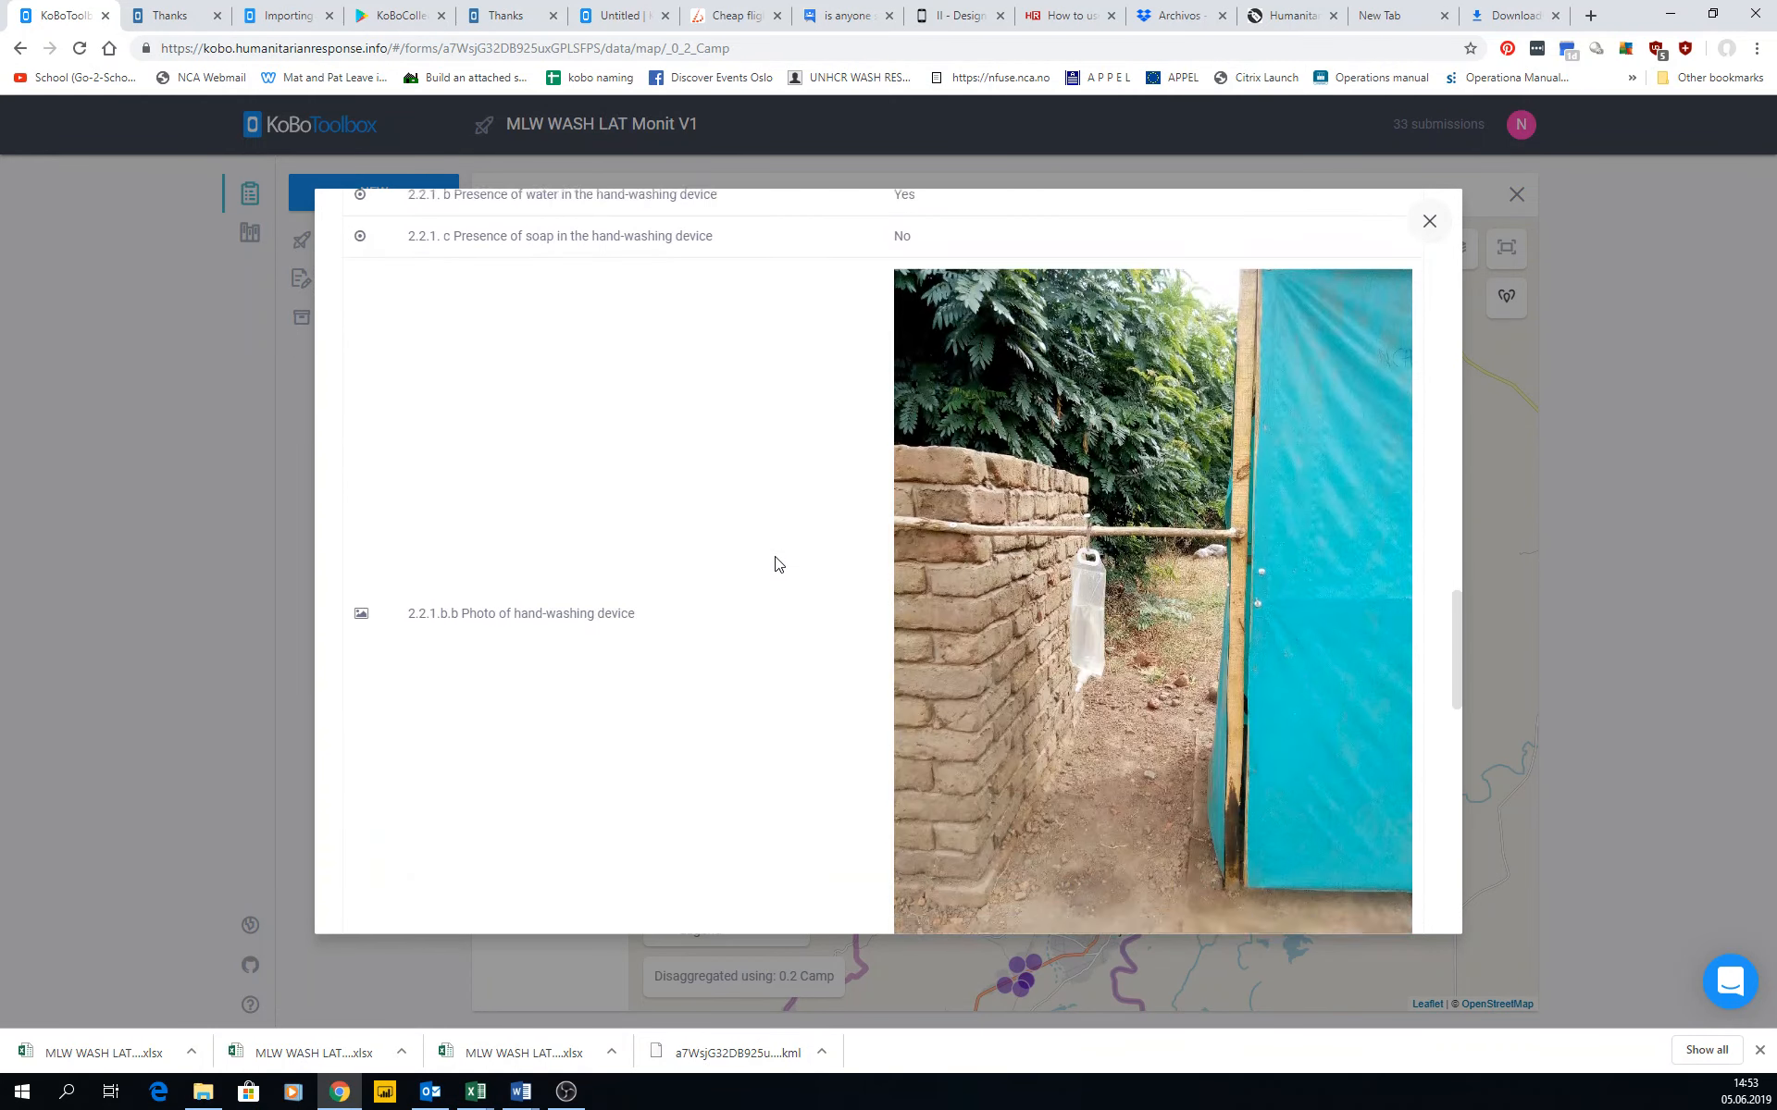
{"action": "scroll", "coordinate": [775, 562], "scroll_direction": "down", "scroll_amount": 10}
{"action": "left_click", "coordinate": [1428, 222]}
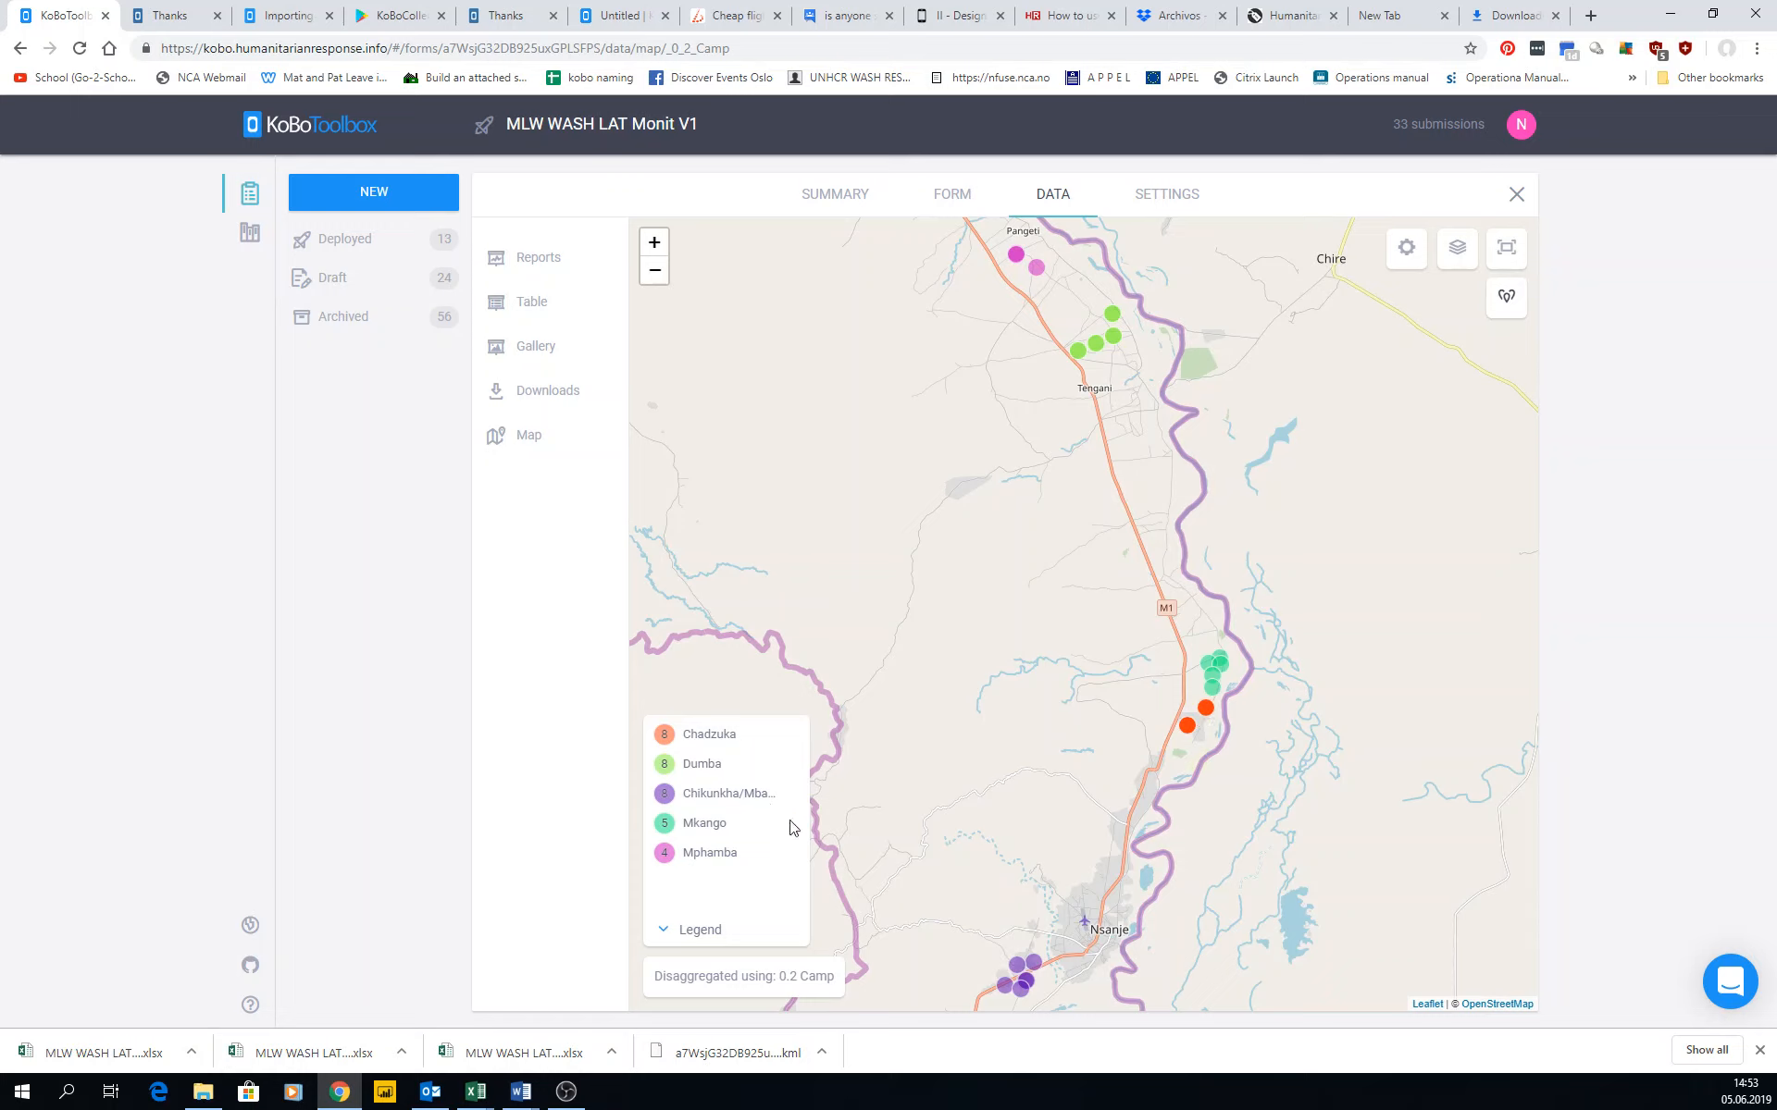
Disaggregate the map markers by 2.2.0.e Number of doors and collapse the legend after checking it.
{"action": "left_click", "coordinate": [692, 933]}
{"action": "left_click", "coordinate": [712, 933]}
{"action": "left_click", "coordinate": [719, 972]}
{"action": "scroll", "coordinate": [725, 877], "scroll_direction": "down", "scroll_amount": 6}
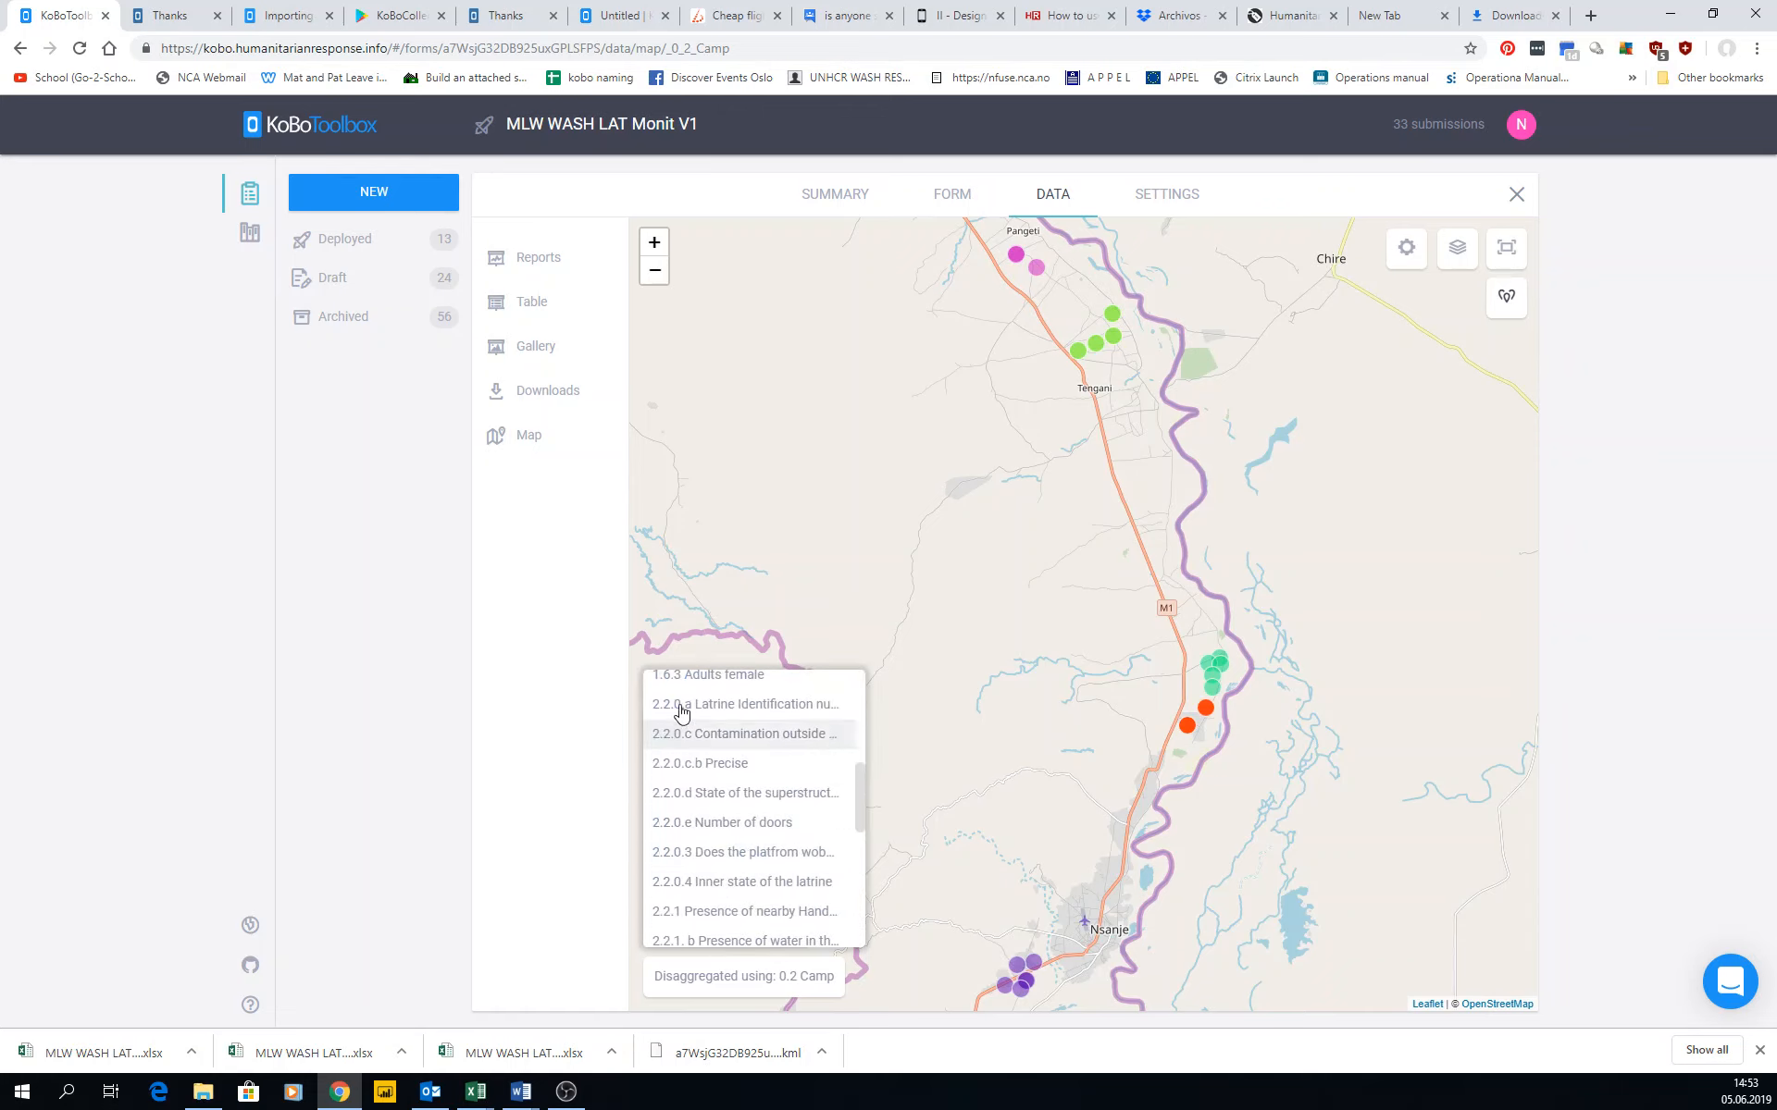
{"action": "left_click", "coordinate": [691, 823]}
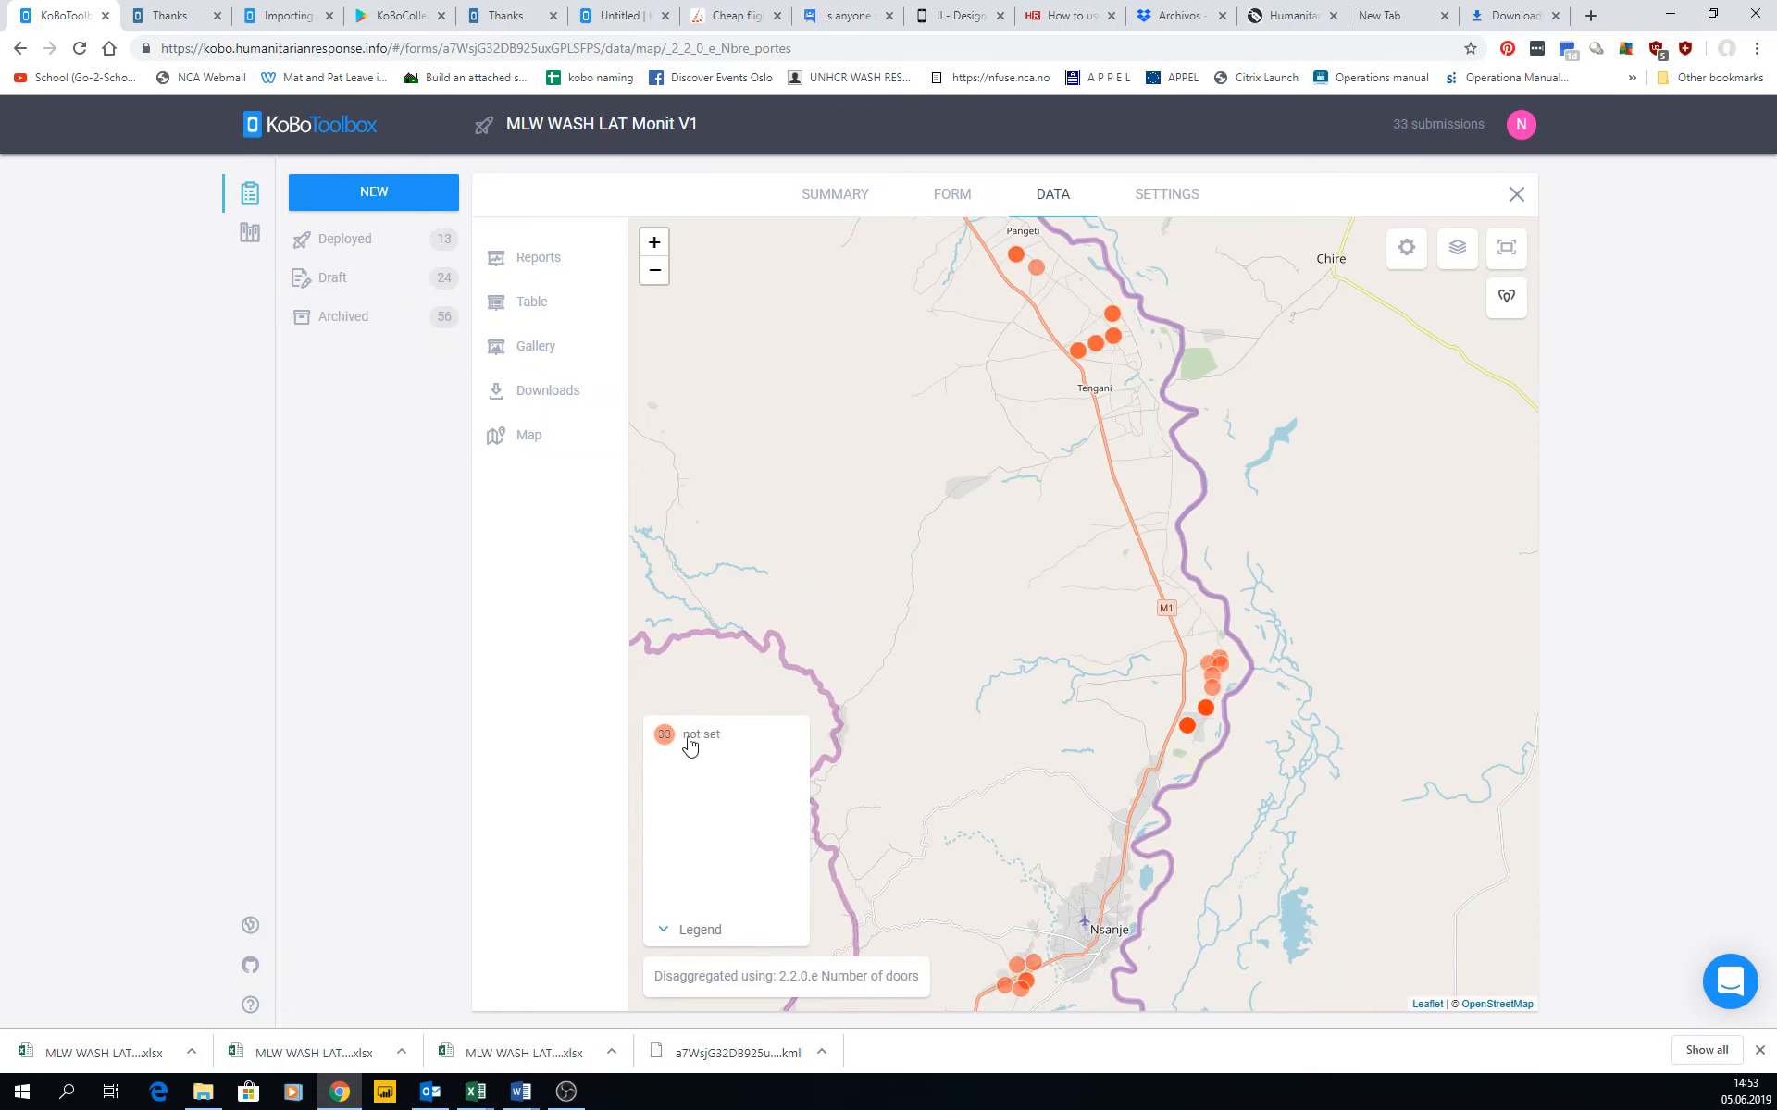
{"action": "left_click", "coordinate": [702, 933]}
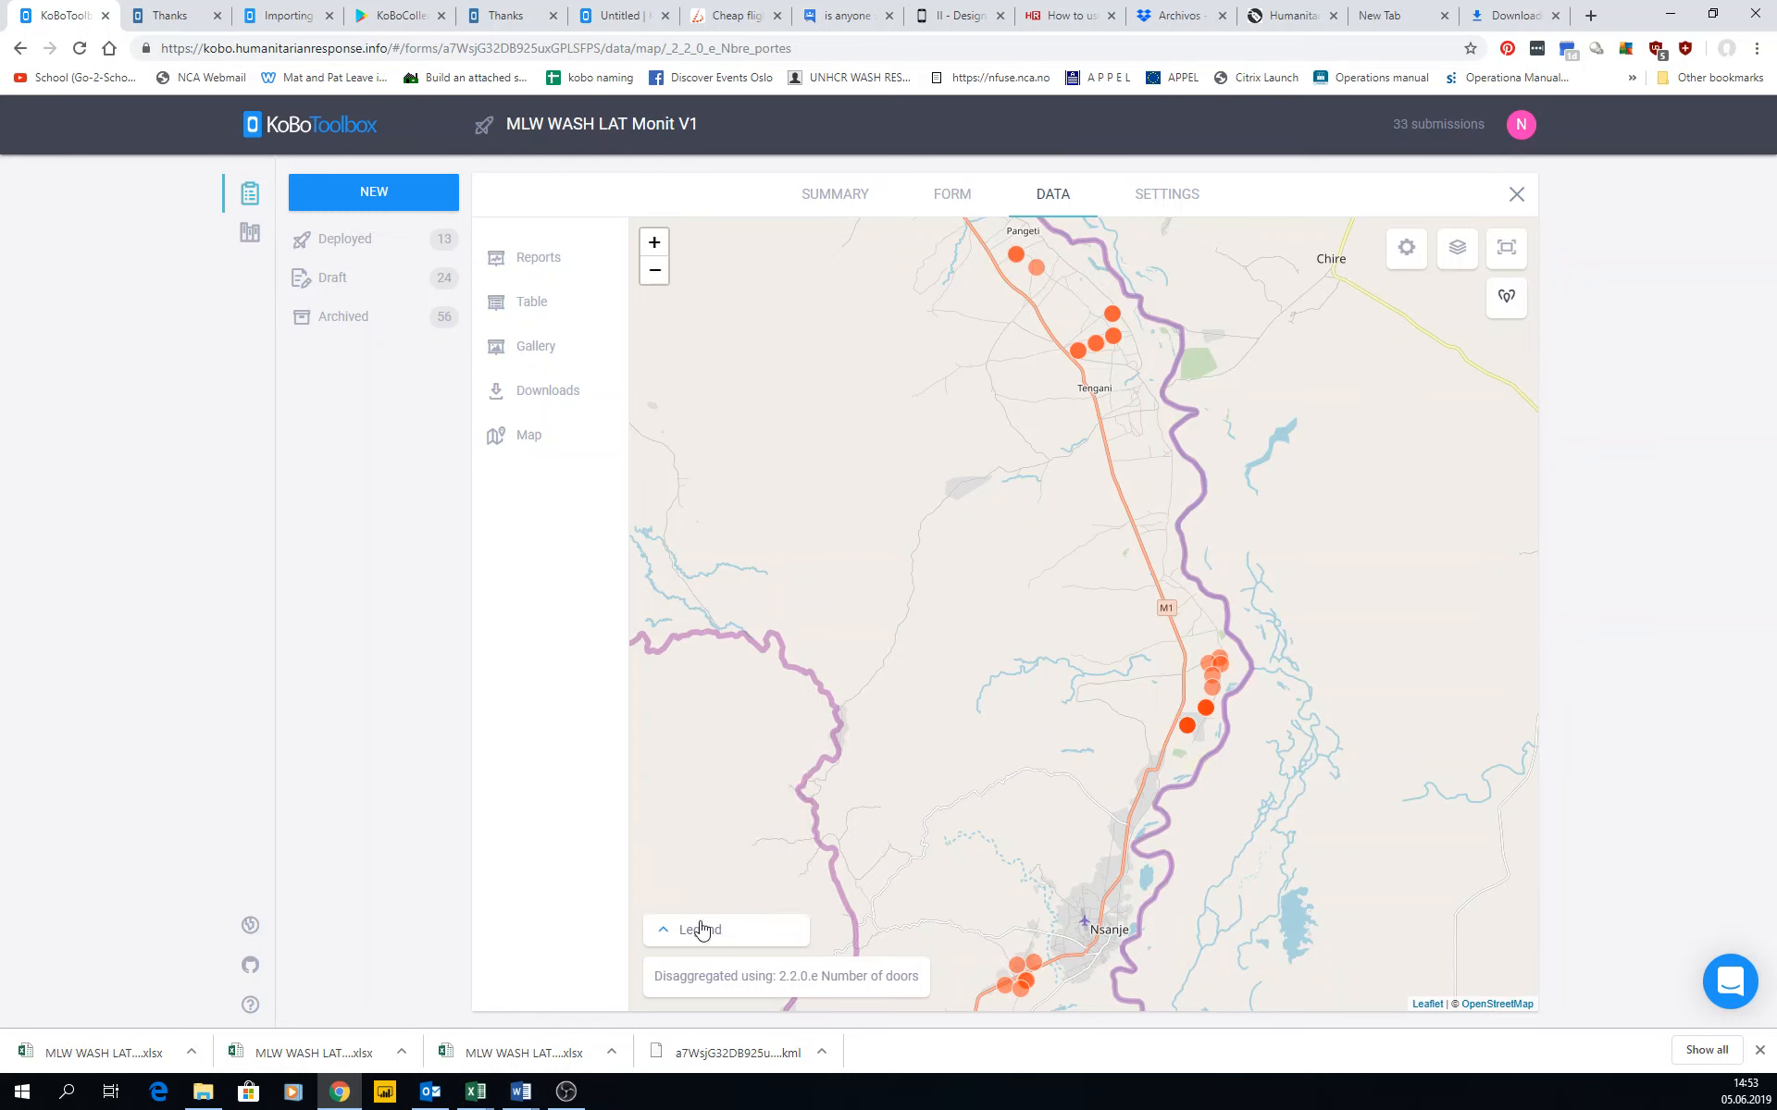
{"action": "left_click", "coordinate": [699, 928]}
{"action": "left_click", "coordinate": [691, 935]}
Disaggregate the map markers by question 2.2.1.c on the type of hand-washing device and check the legend.
{"action": "left_click", "coordinate": [708, 976]}
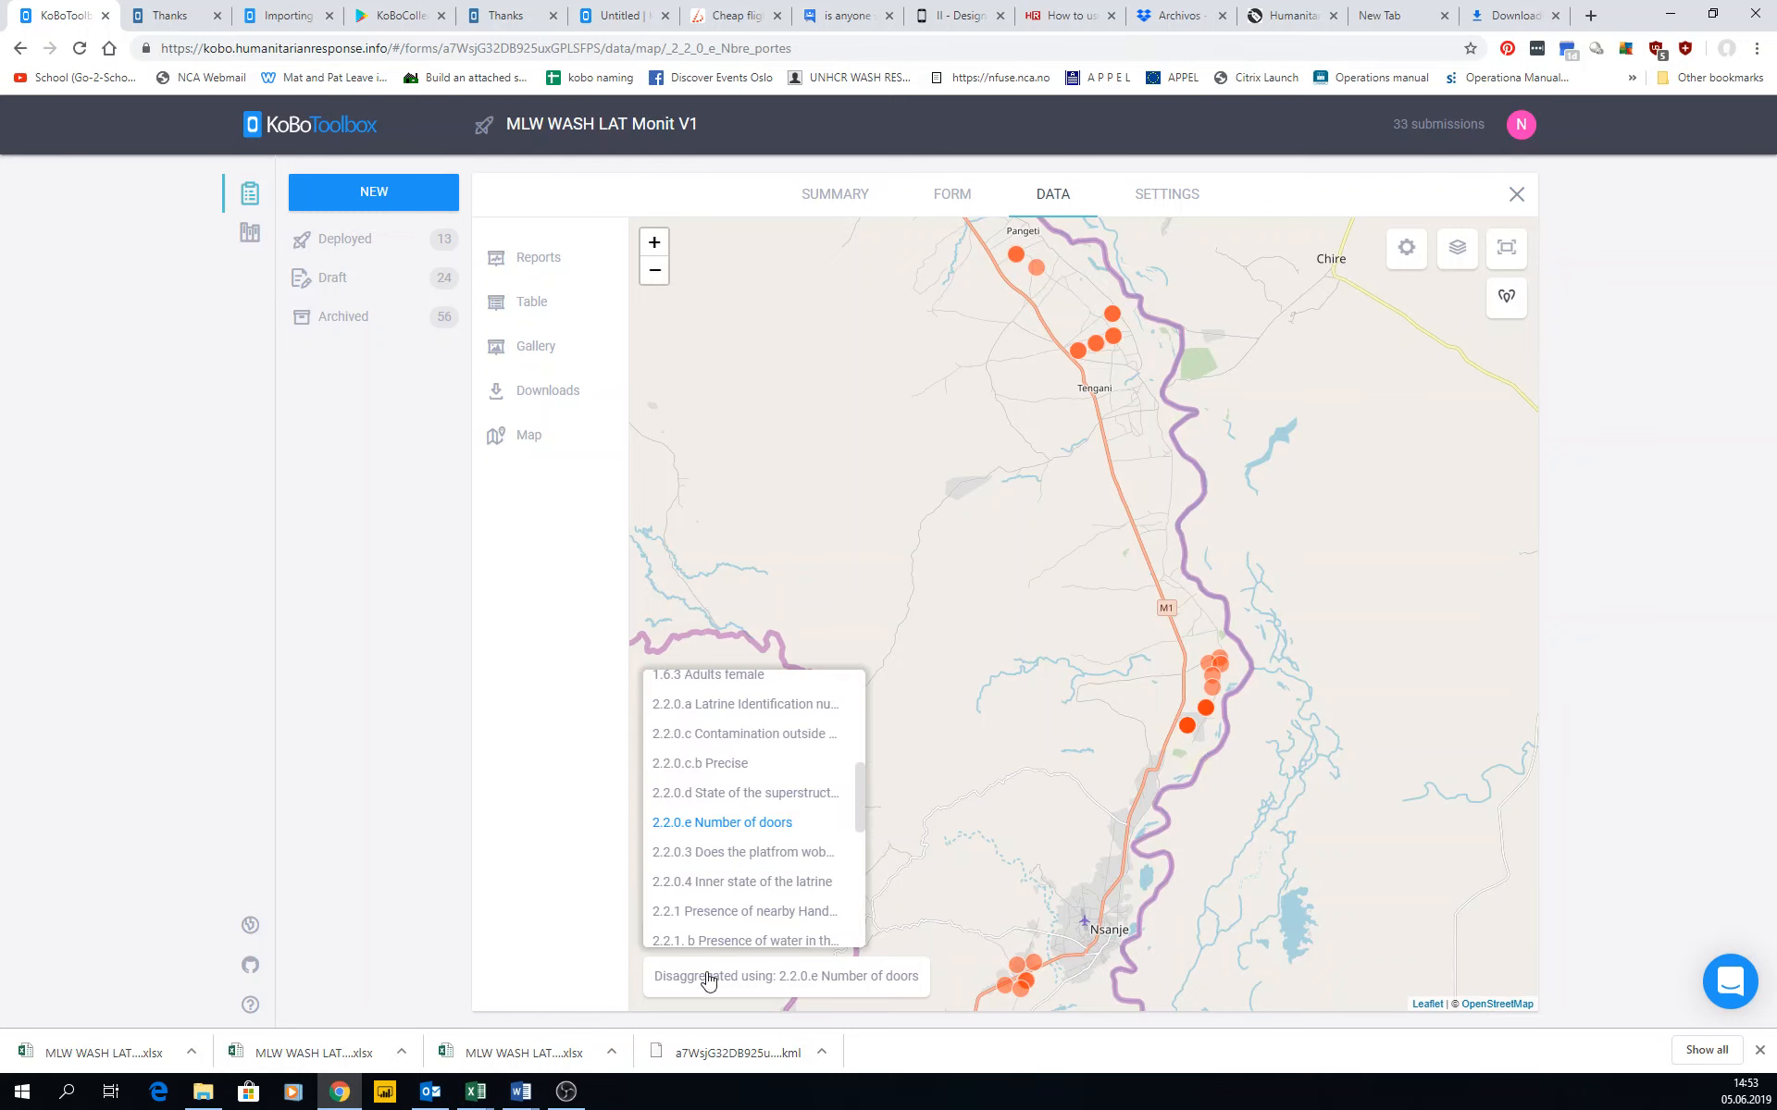
{"action": "scroll", "coordinate": [713, 893], "scroll_direction": "down", "scroll_amount": 3}
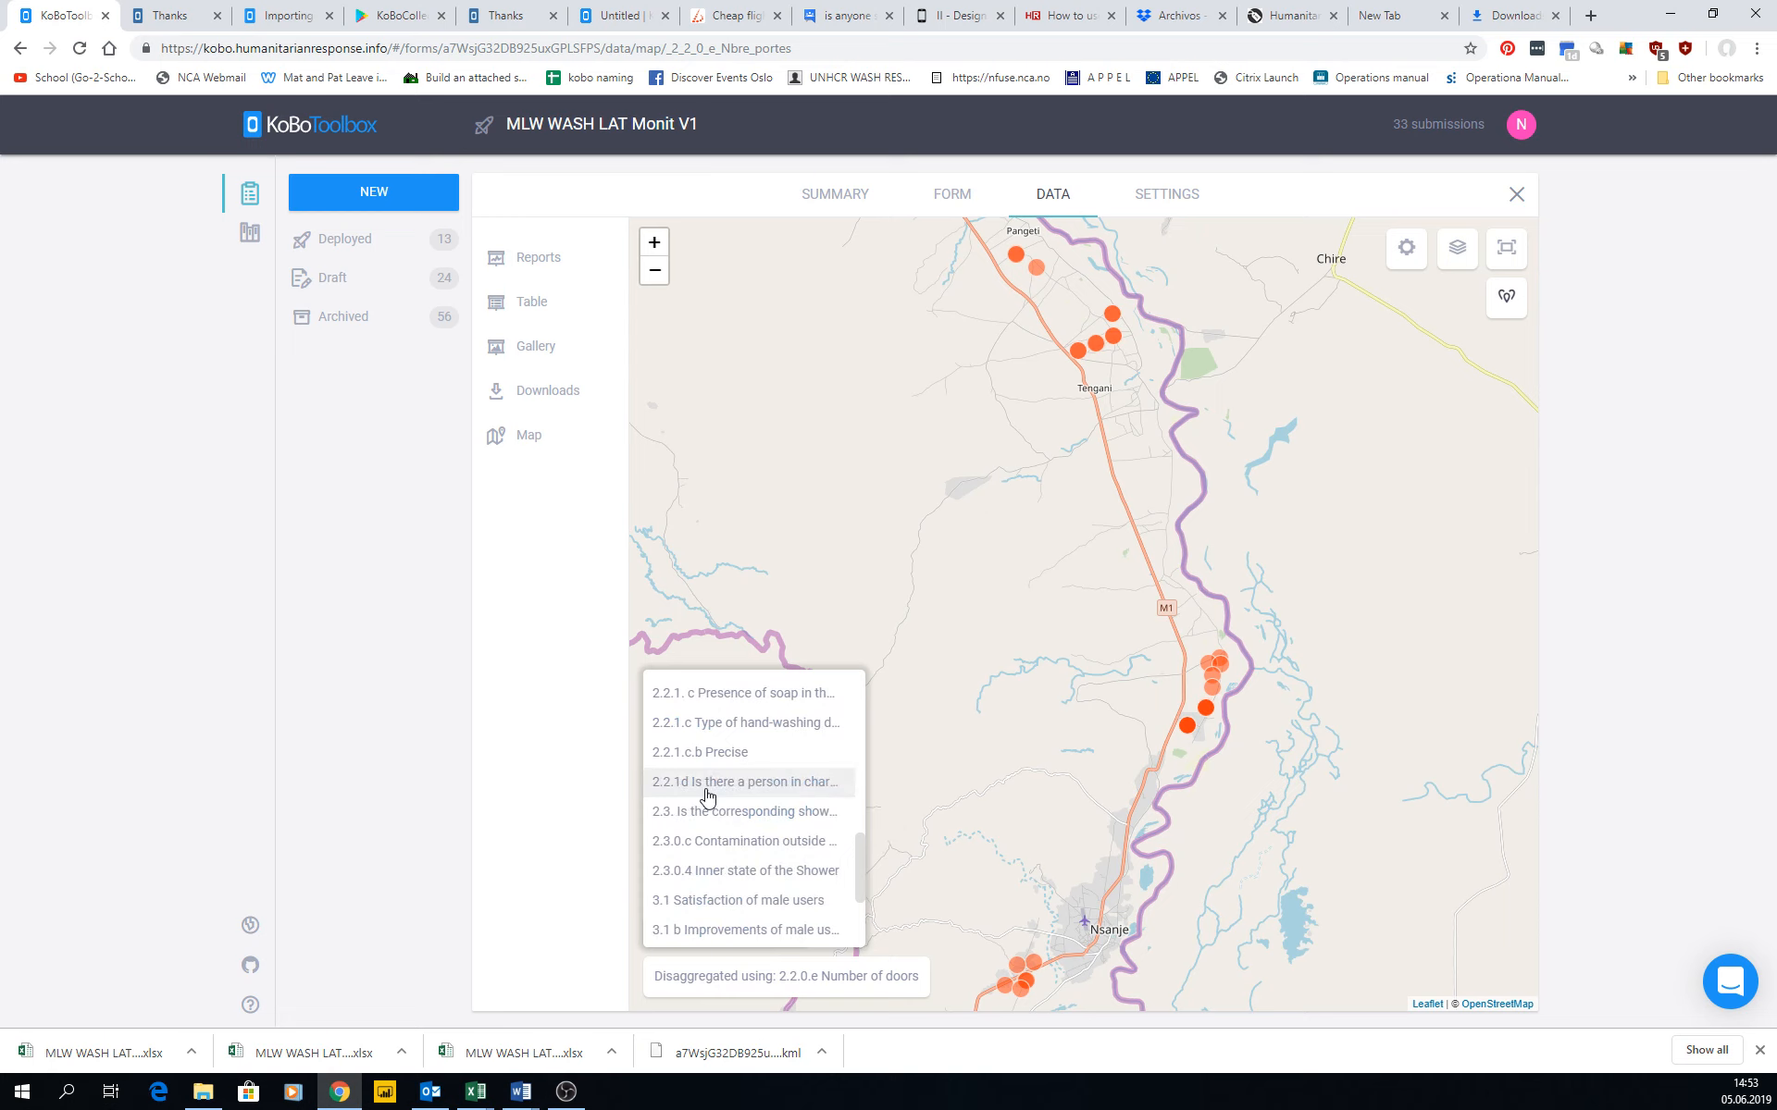
{"action": "left_click", "coordinate": [721, 726]}
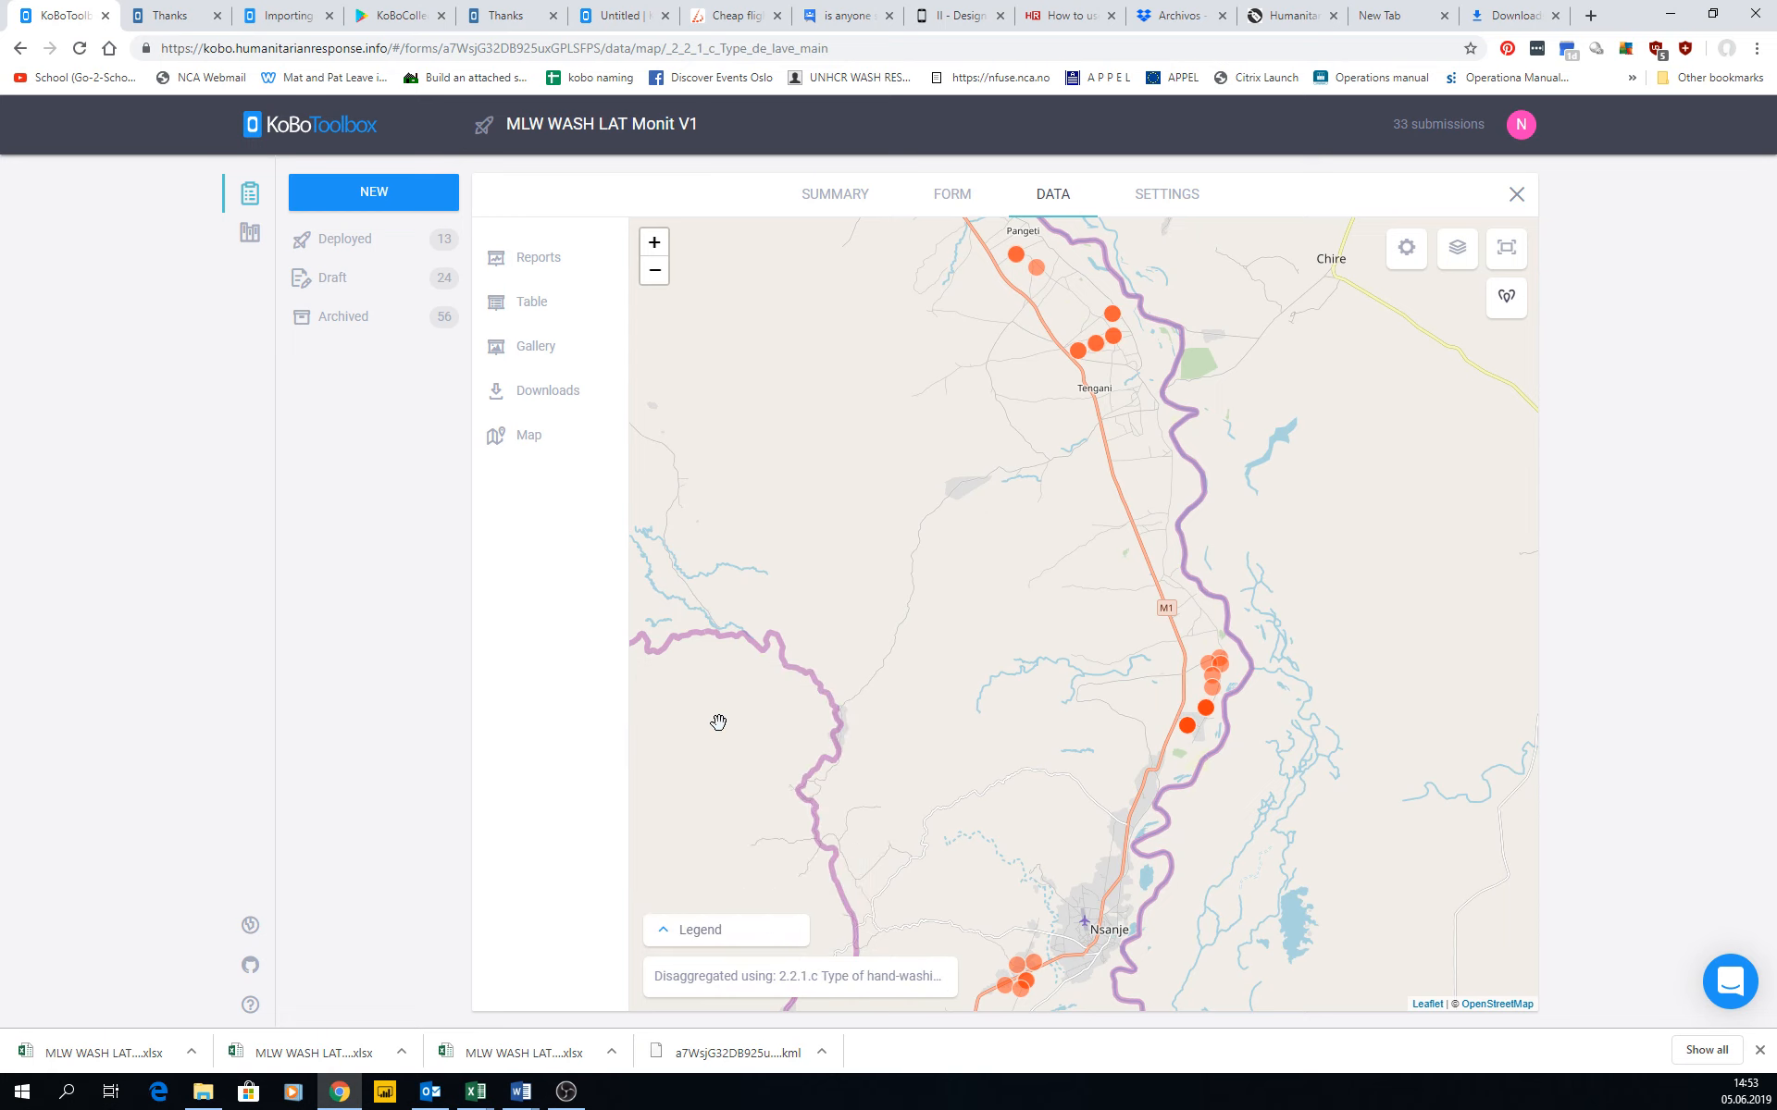
{"action": "left_click", "coordinate": [724, 931]}
{"action": "left_click", "coordinate": [723, 931]}
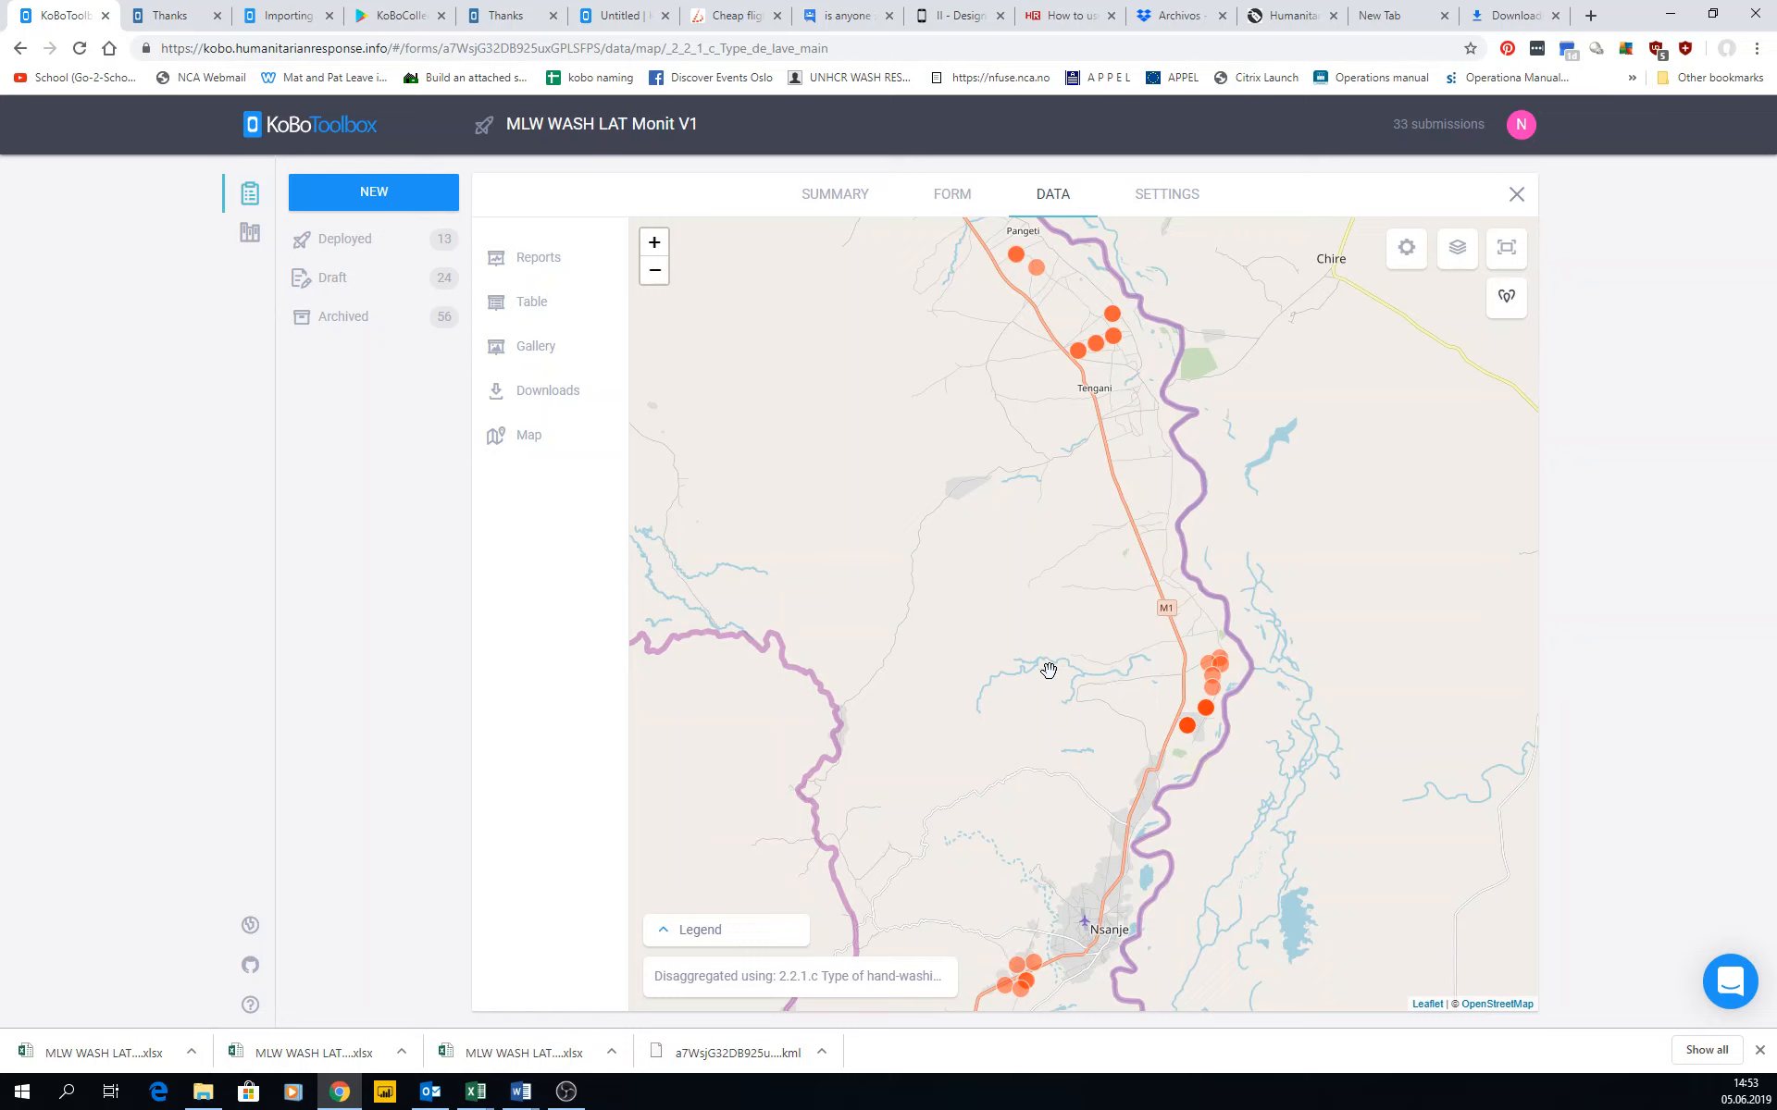
Review the overlay upload form and the marker color sets in the map settings, and close the settings.
{"action": "left_click", "coordinate": [1405, 257]}
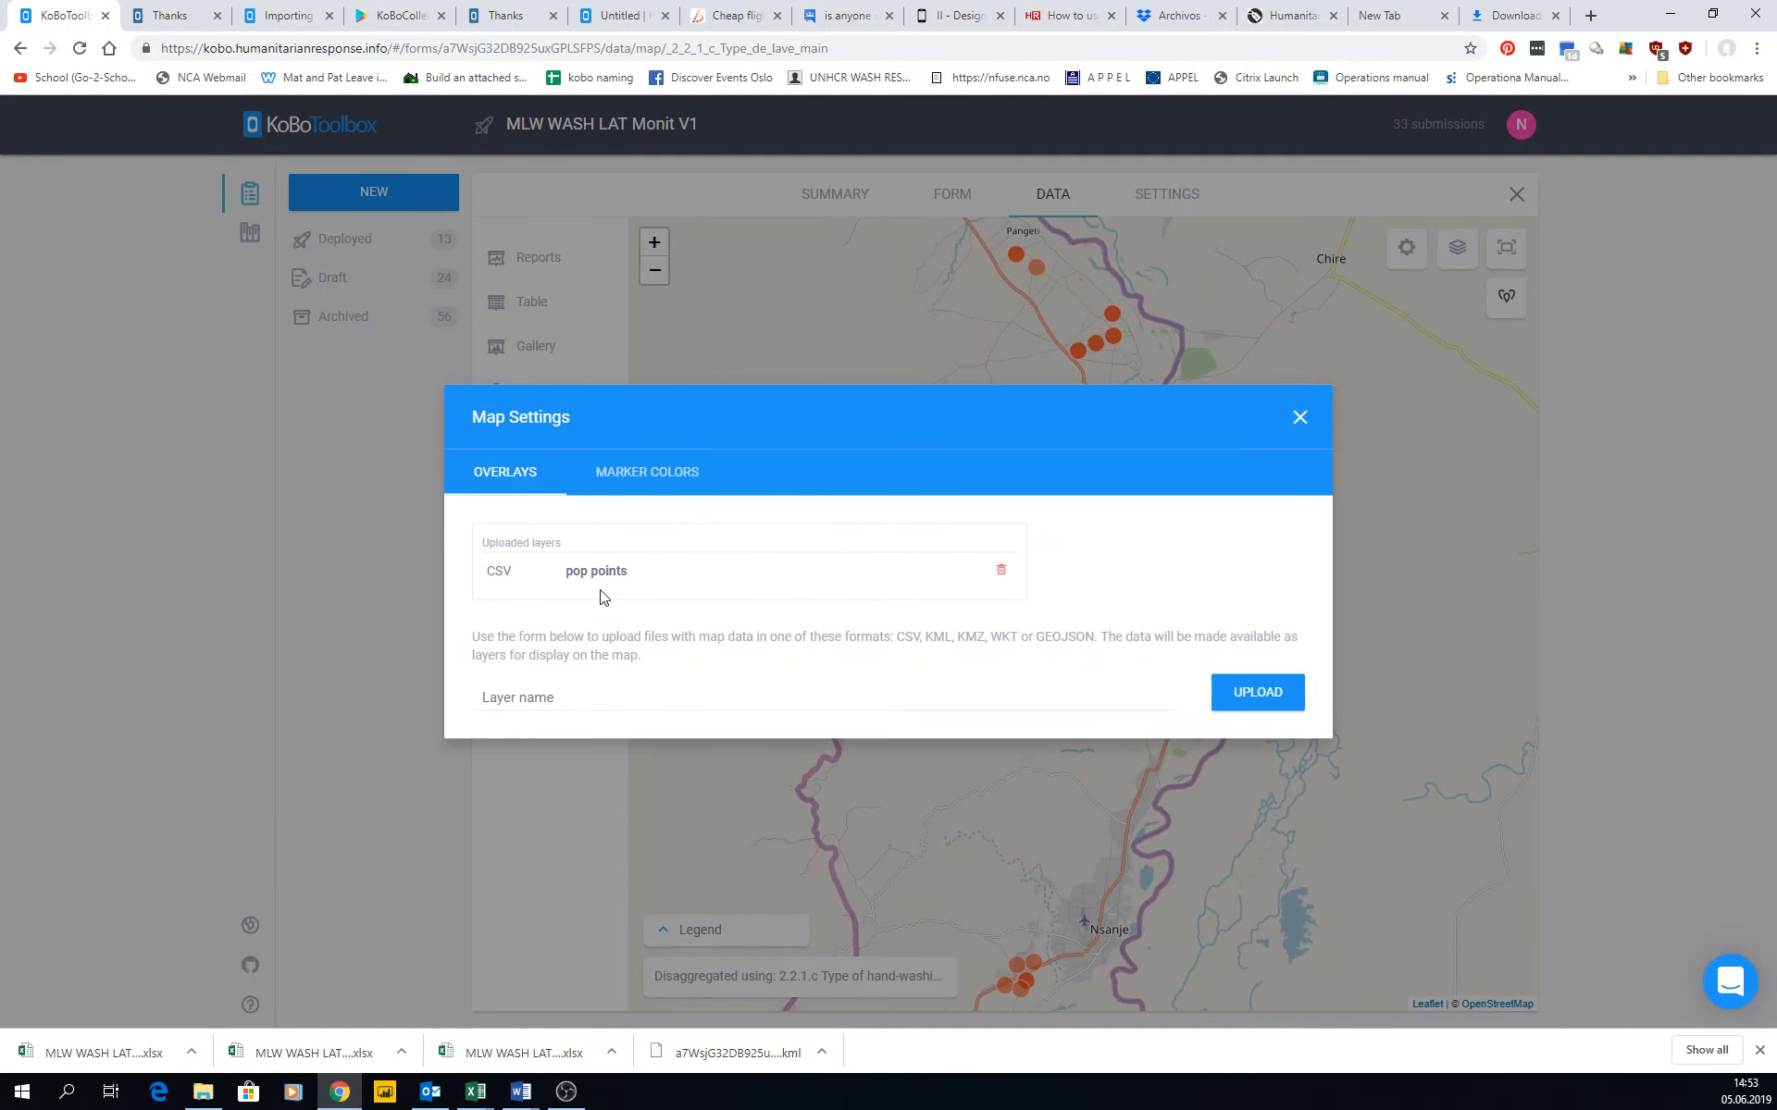
{"action": "left_click", "coordinate": [546, 700]}
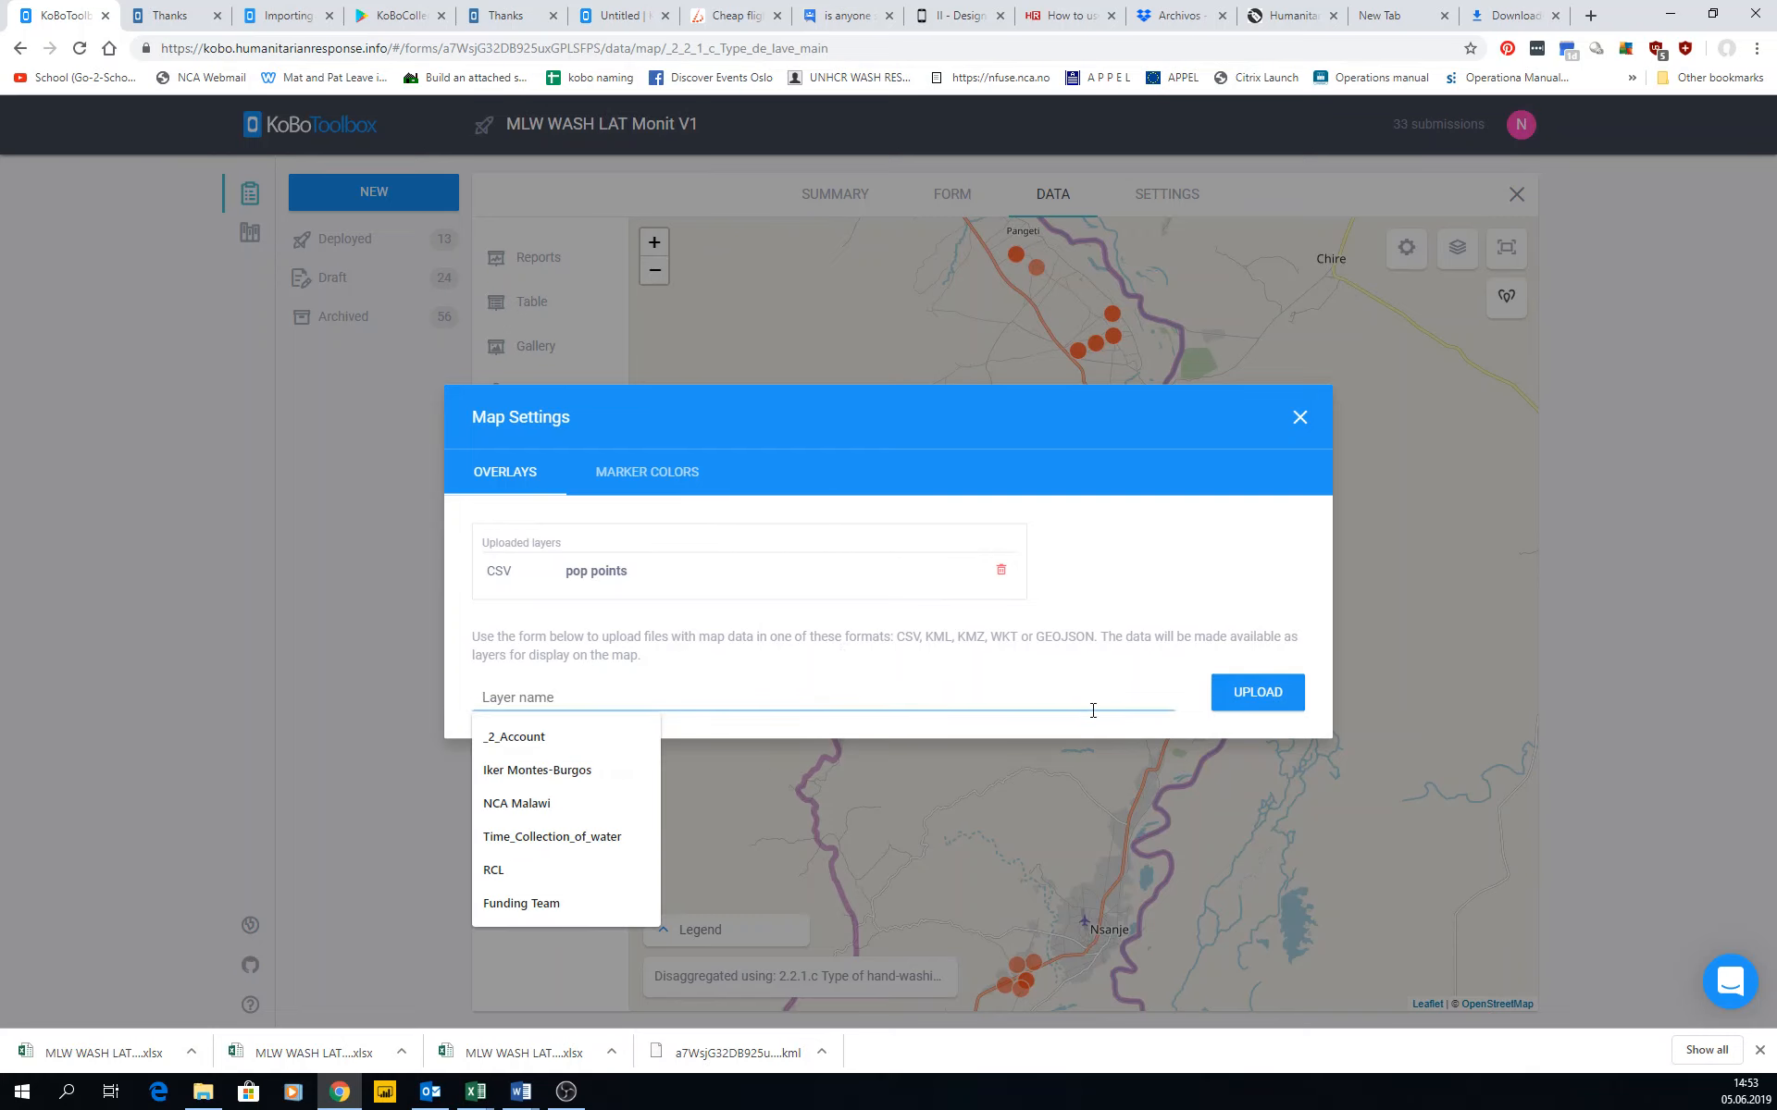
{"action": "left_click", "coordinate": [653, 472]}
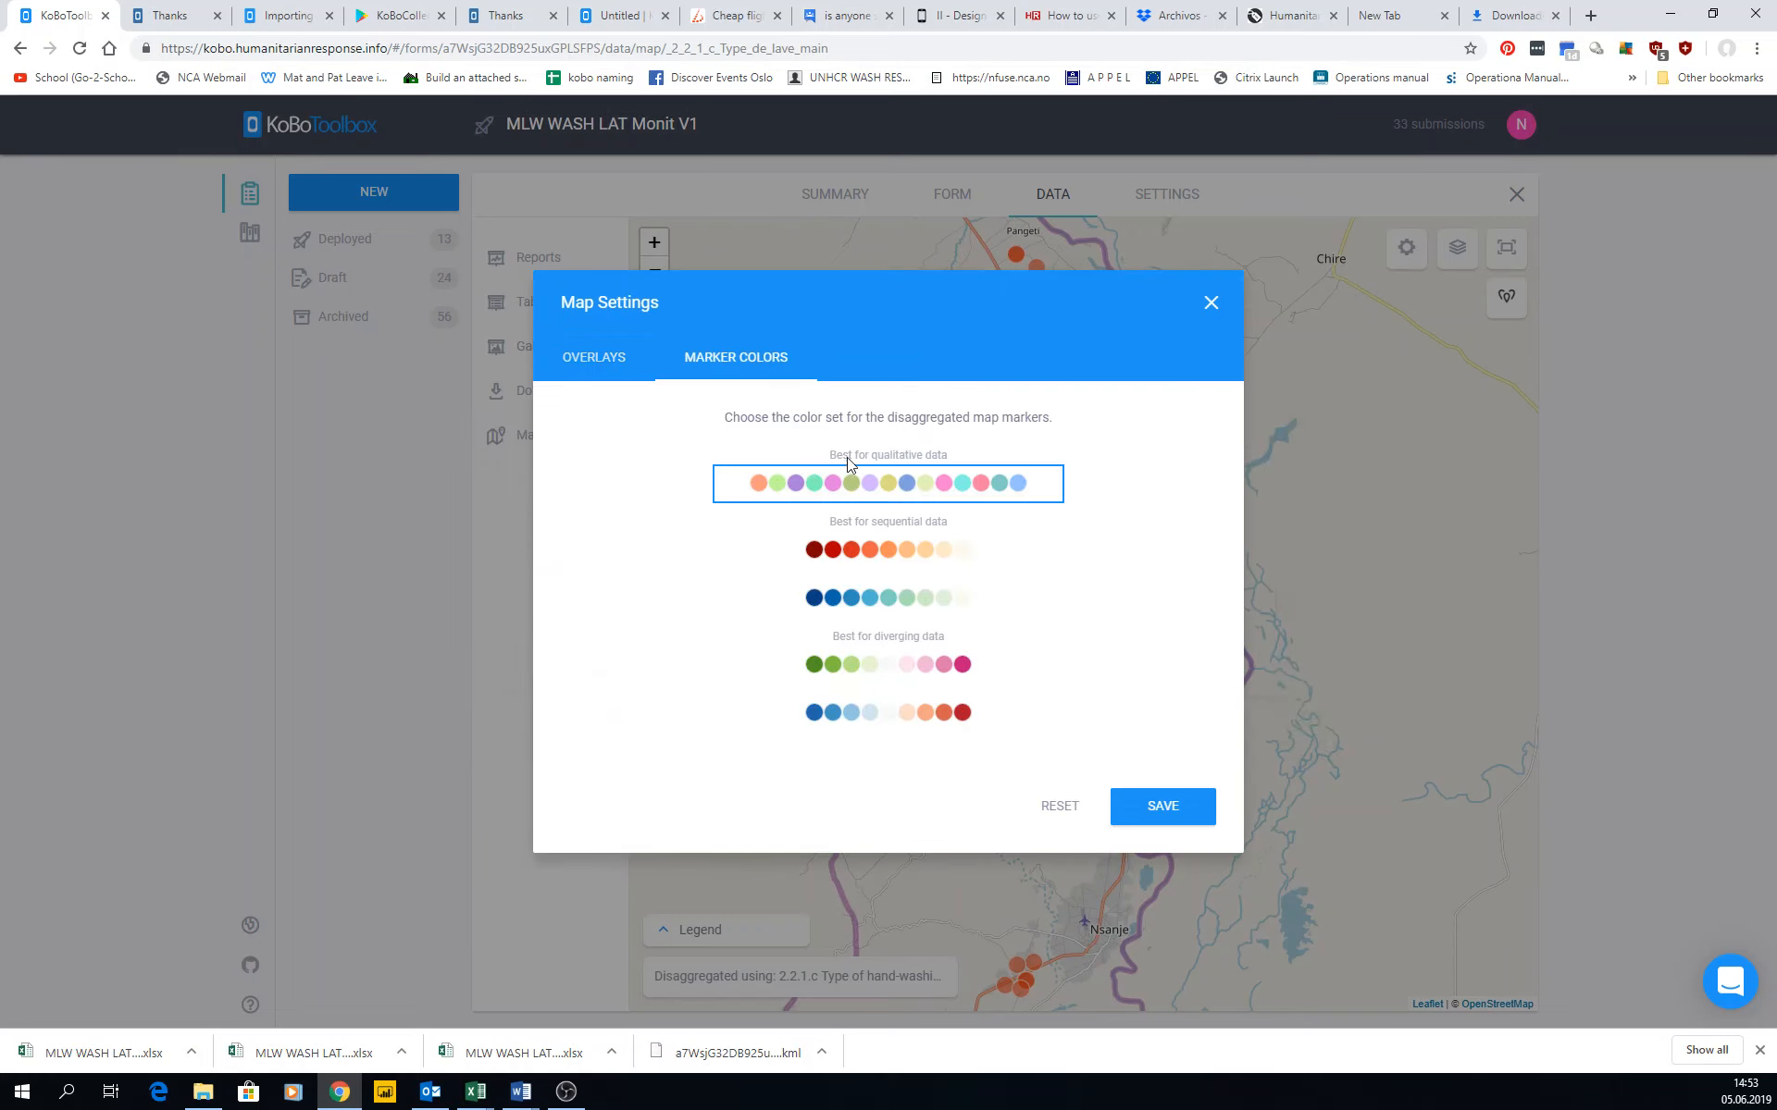
{"action": "left_click", "coordinate": [593, 357]}
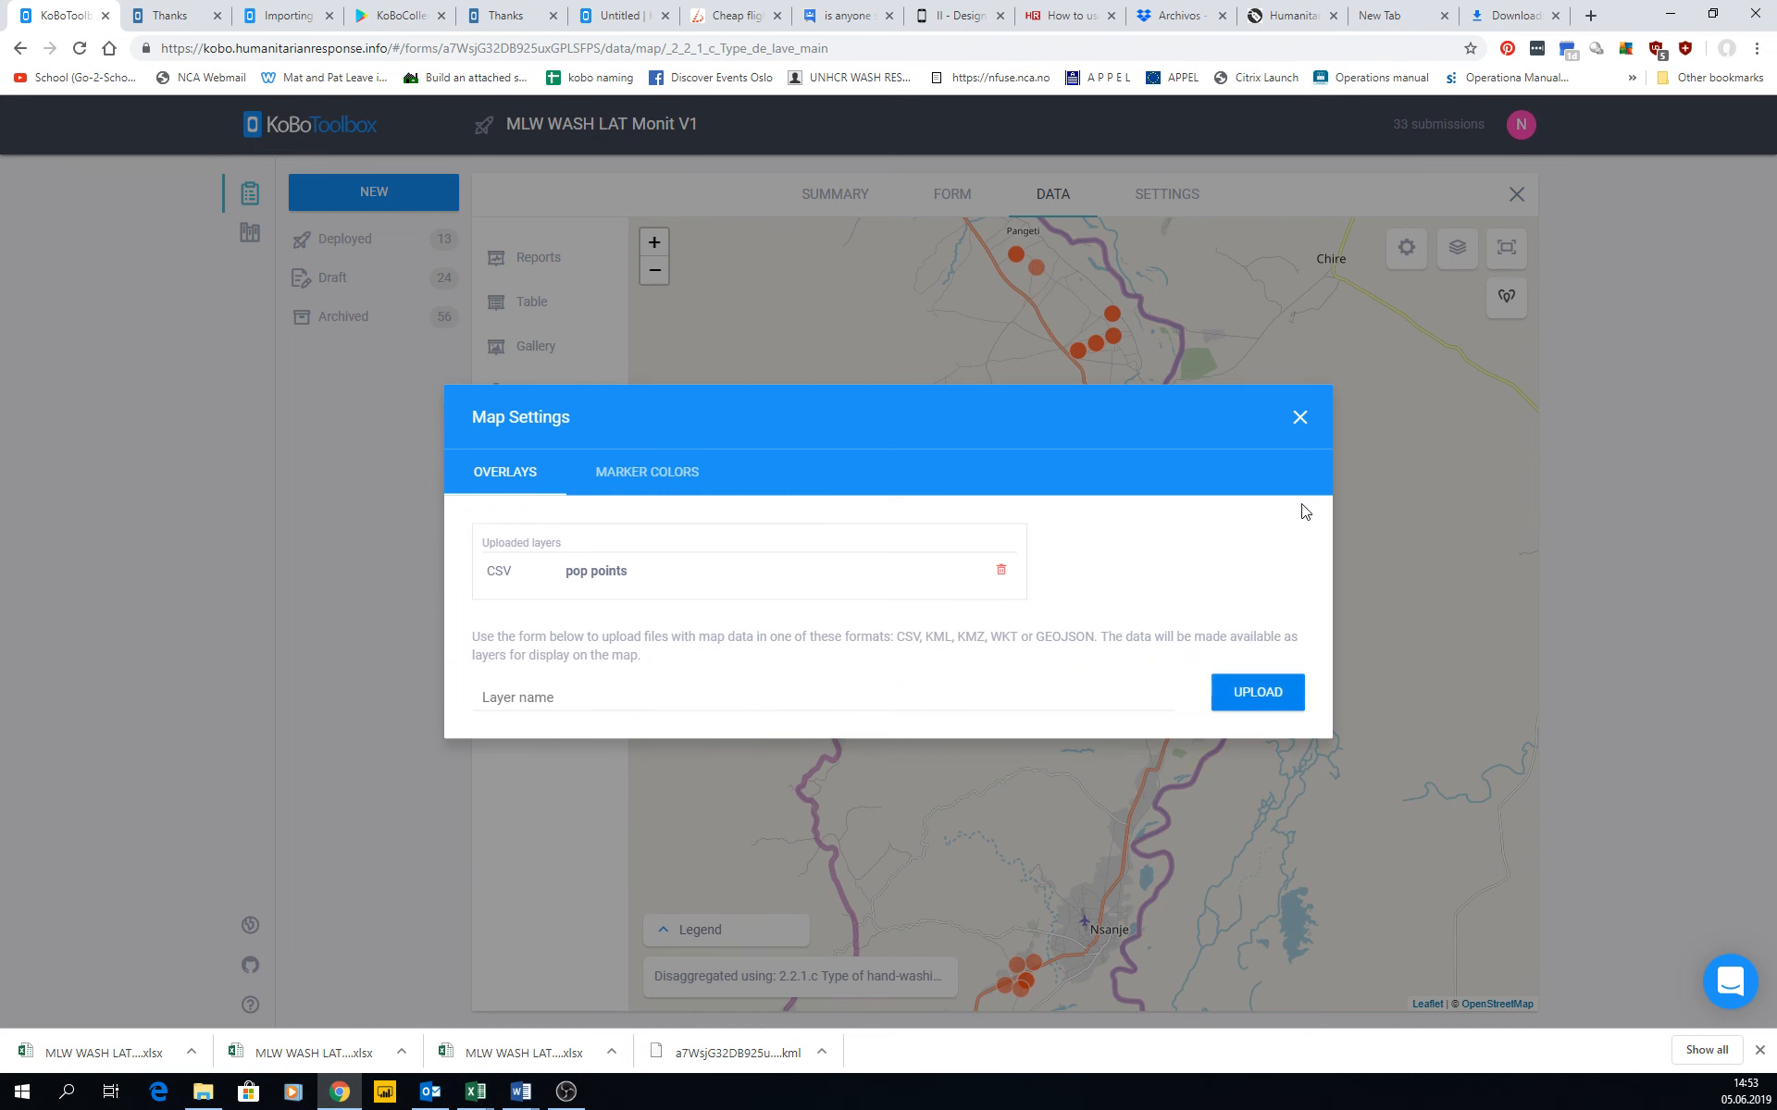
{"action": "left_click", "coordinate": [1300, 417]}
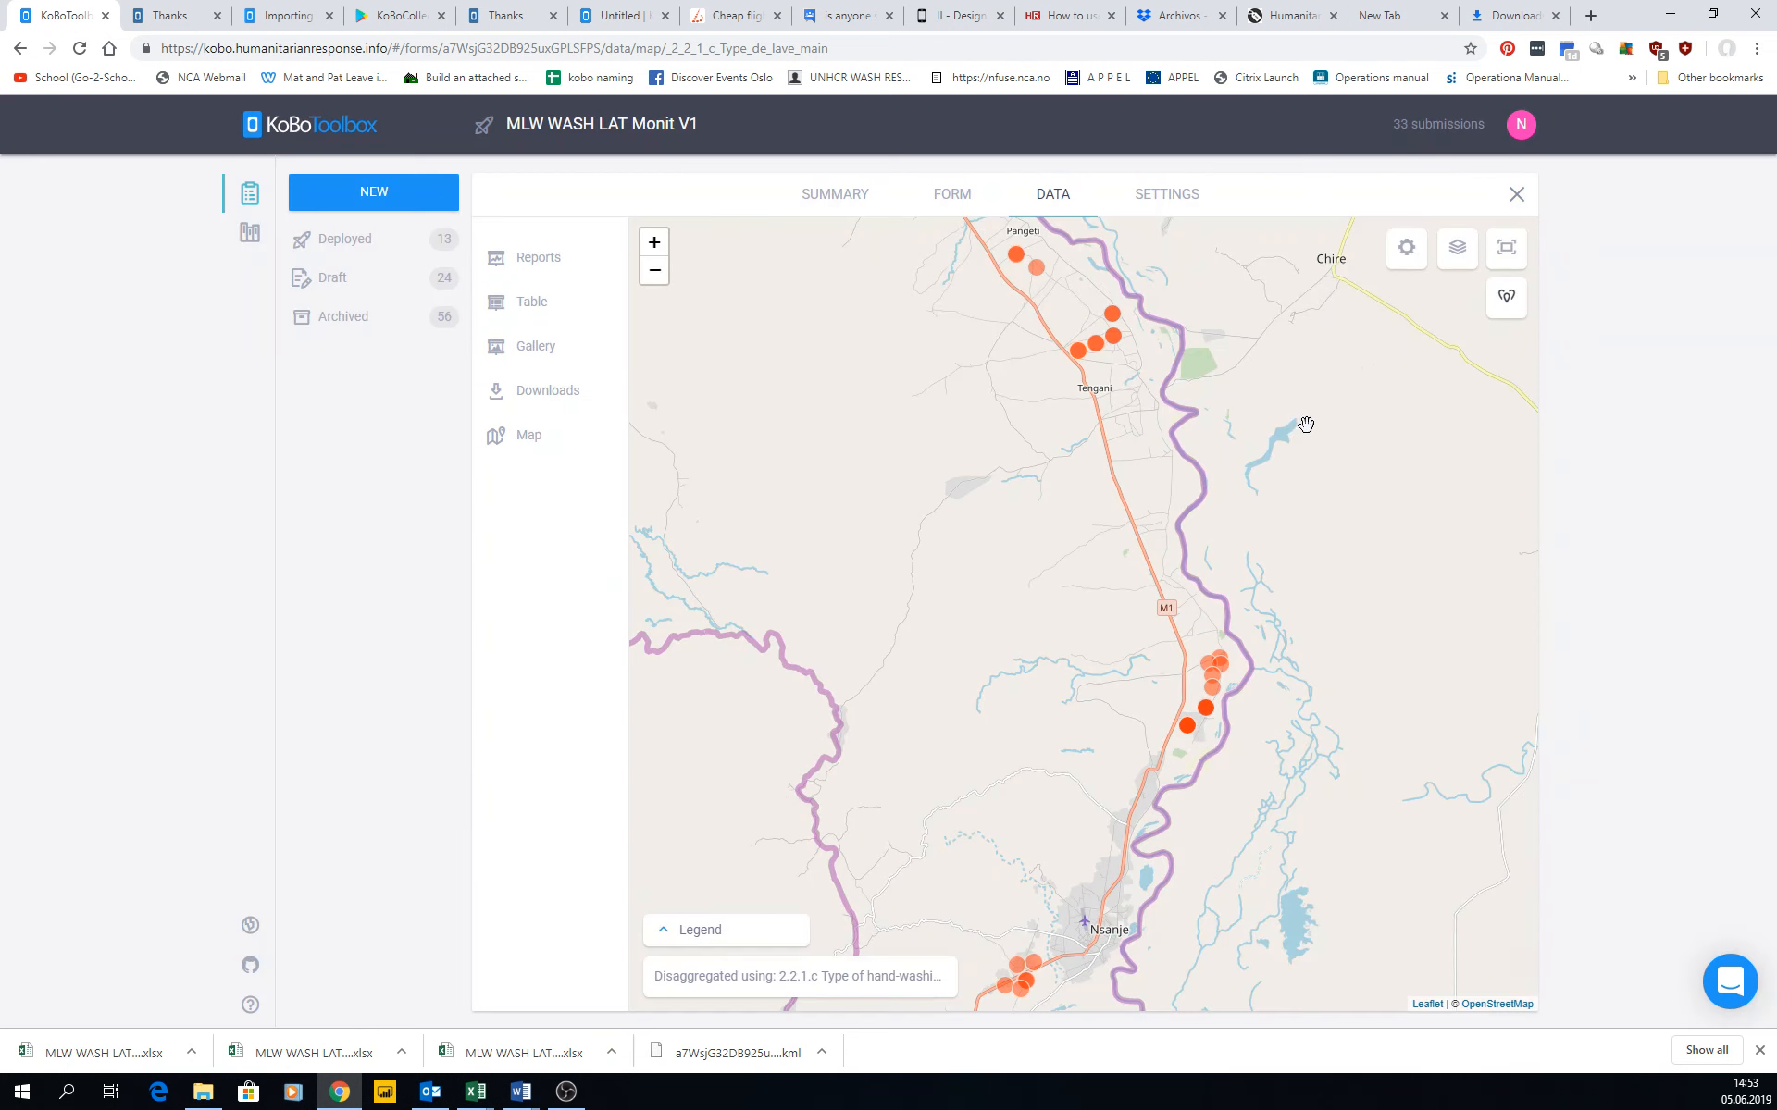
Preview the OpenTopoMap, ESRI World Imagery and Humanitarian base layers on the map and return to OpenStreetMap.
{"action": "left_click", "coordinate": [1460, 263]}
{"action": "left_click", "coordinate": [1394, 263]}
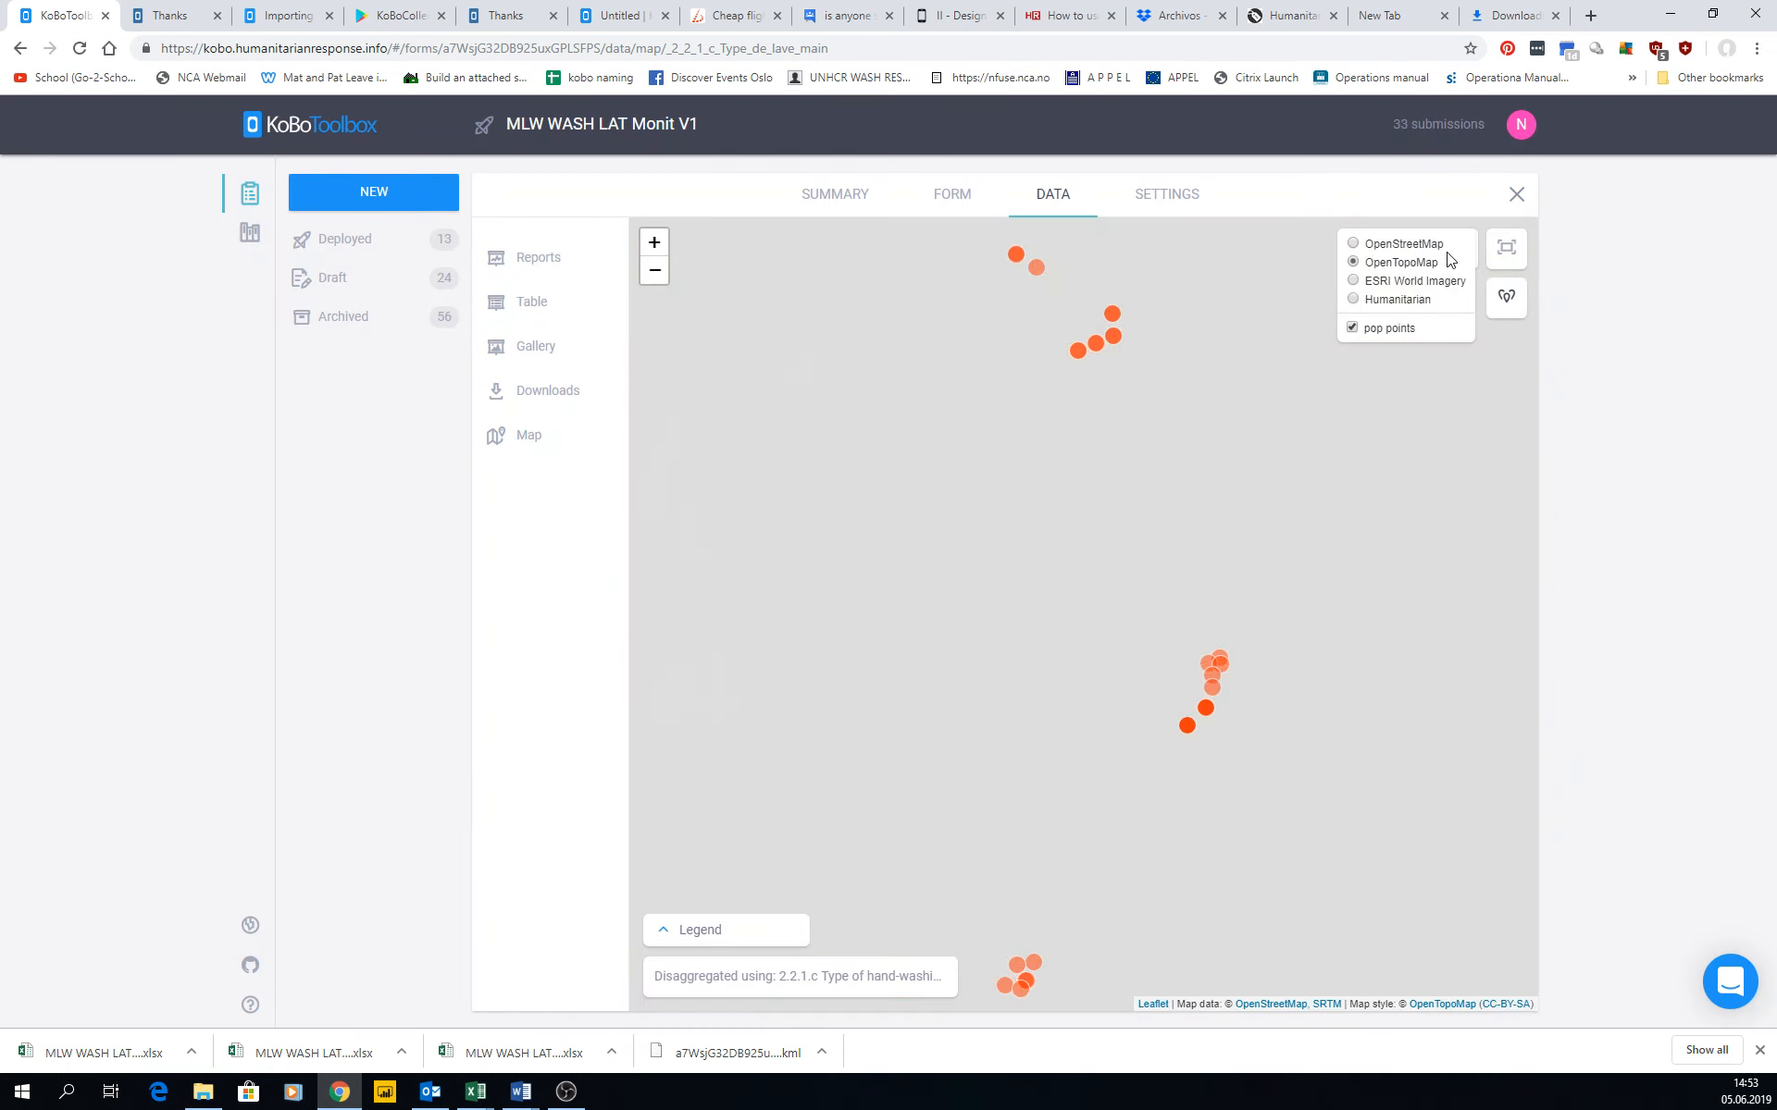
{"action": "left_click", "coordinate": [1399, 287]}
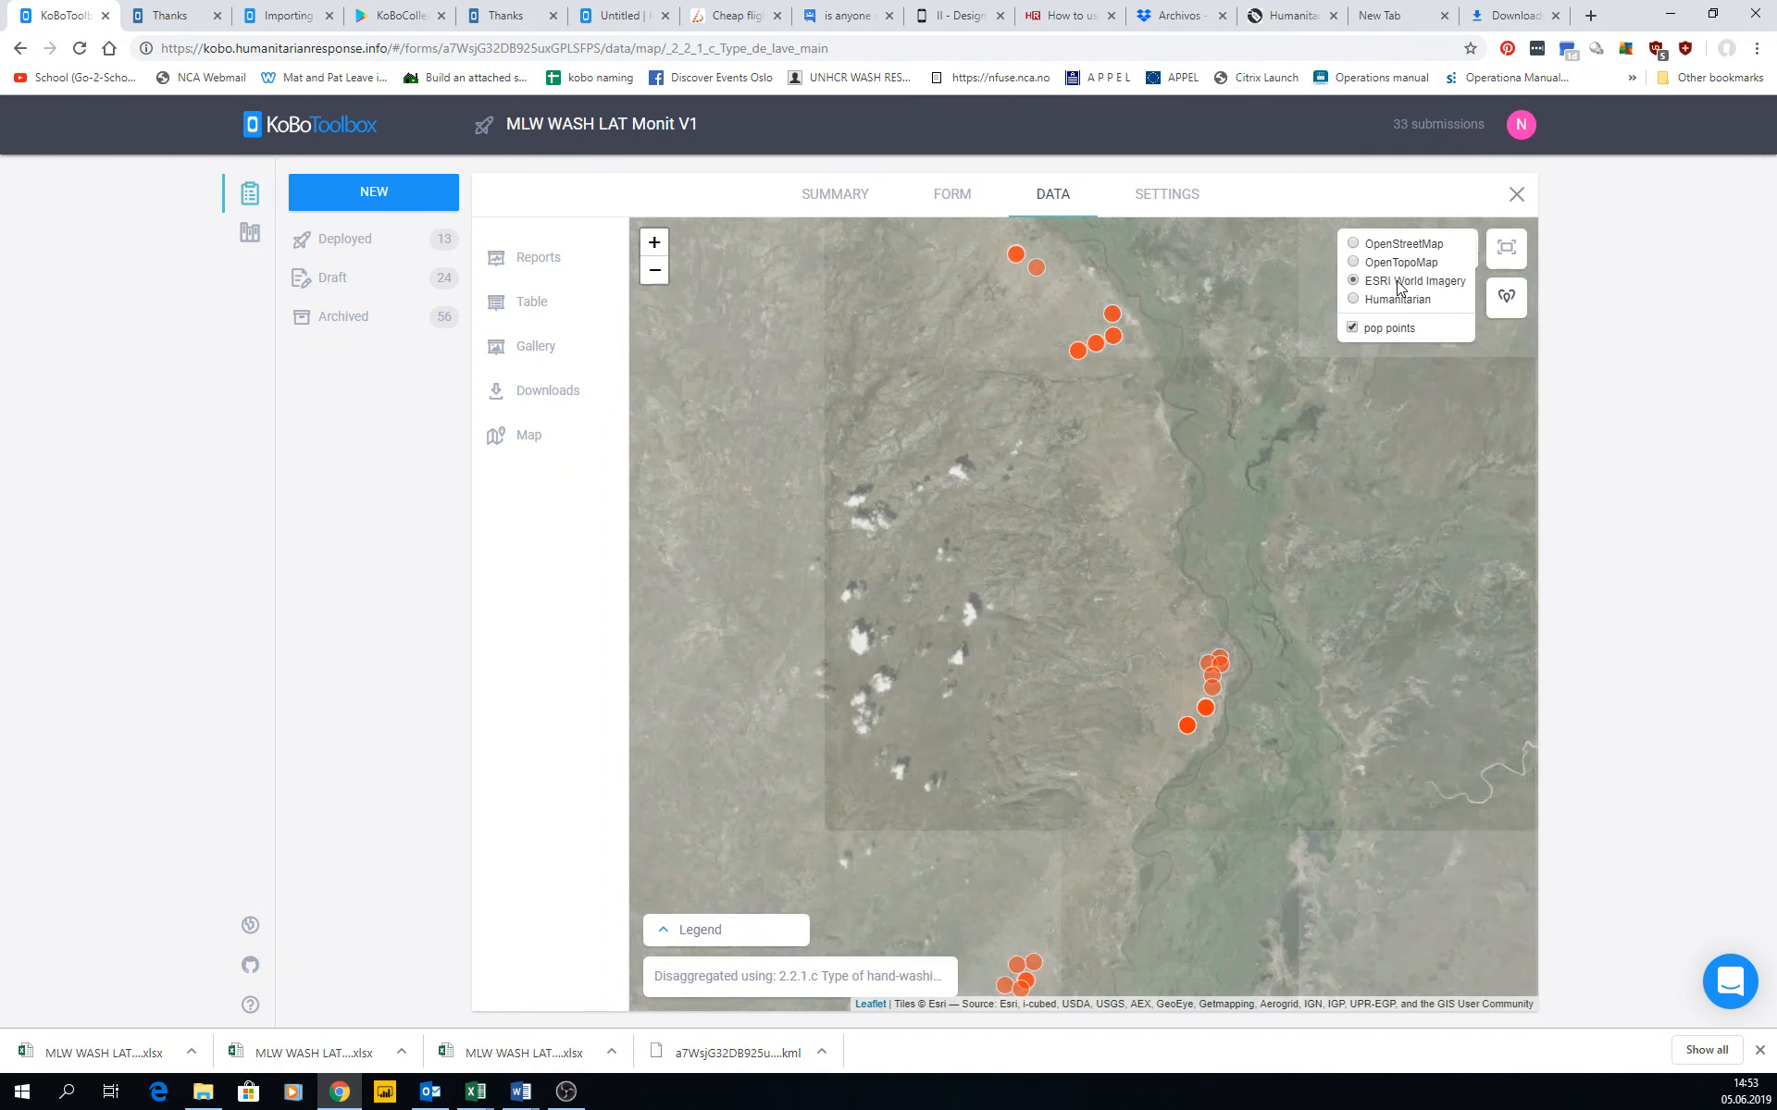
{"action": "left_click", "coordinate": [1394, 306]}
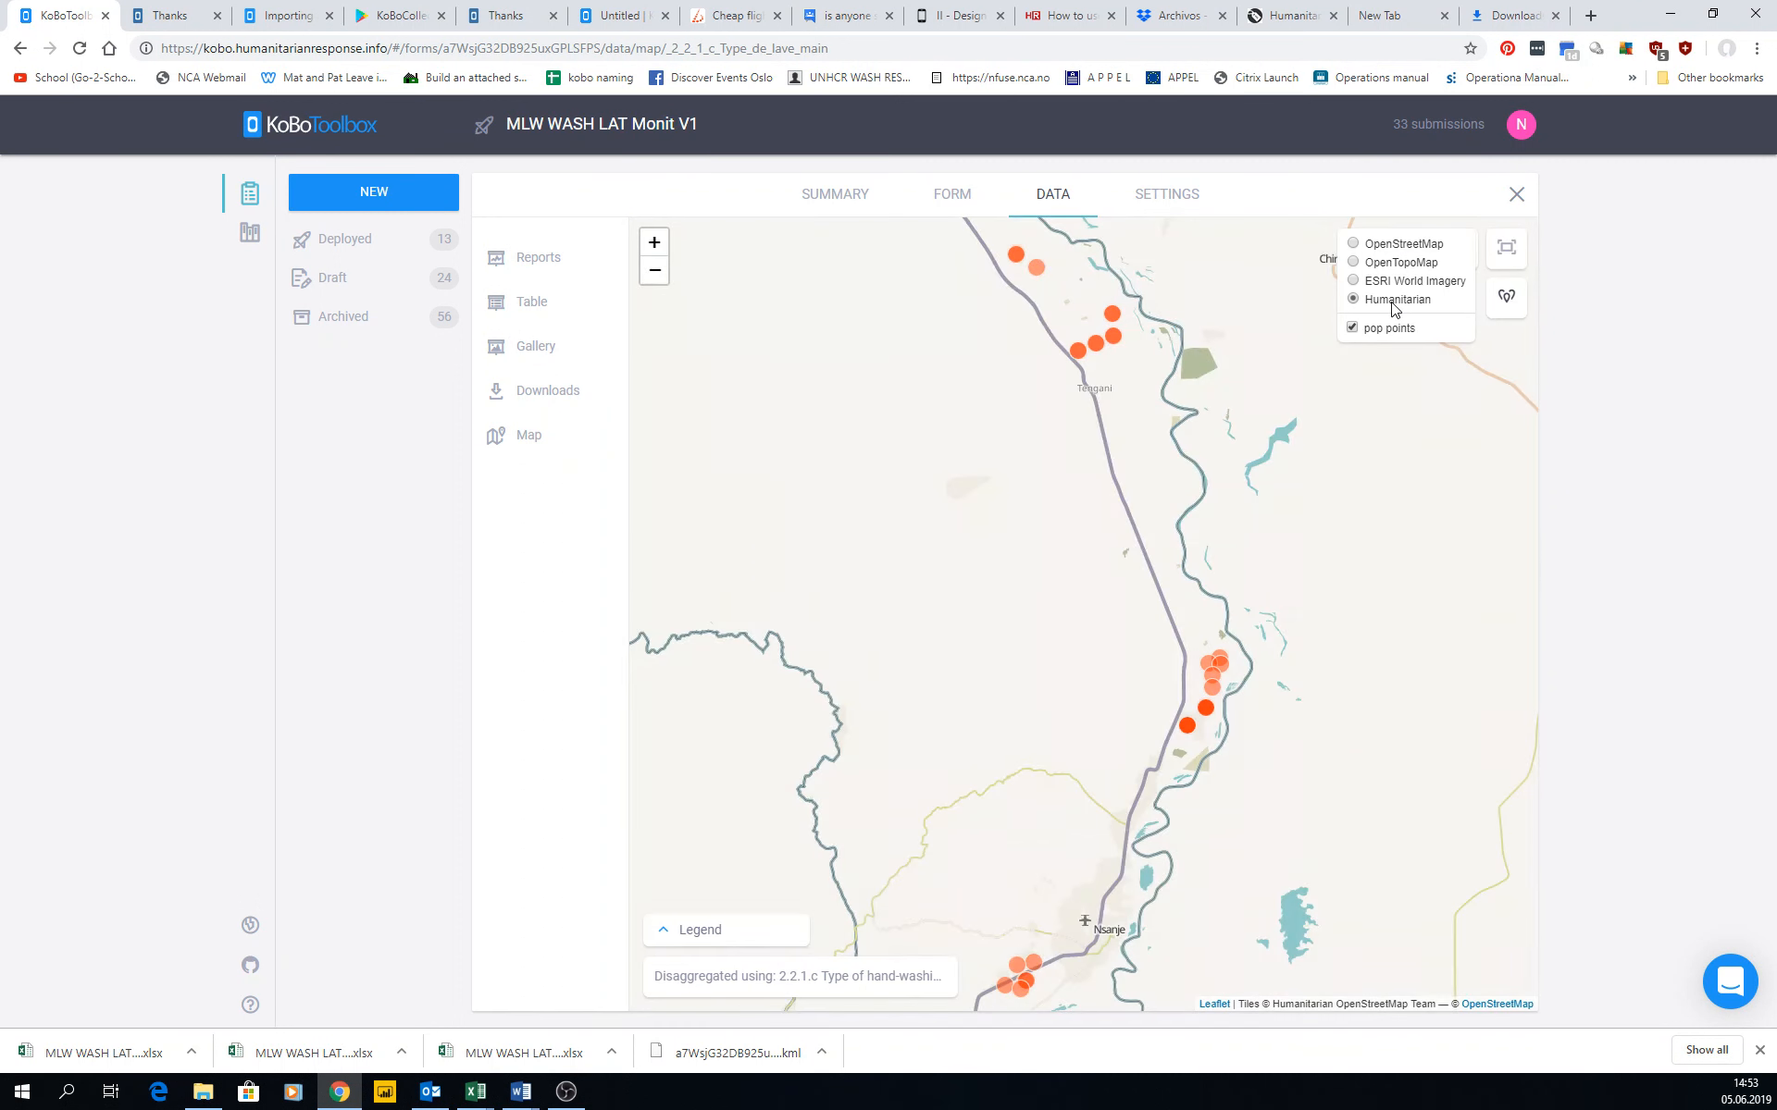
{"action": "left_click", "coordinate": [1385, 244]}
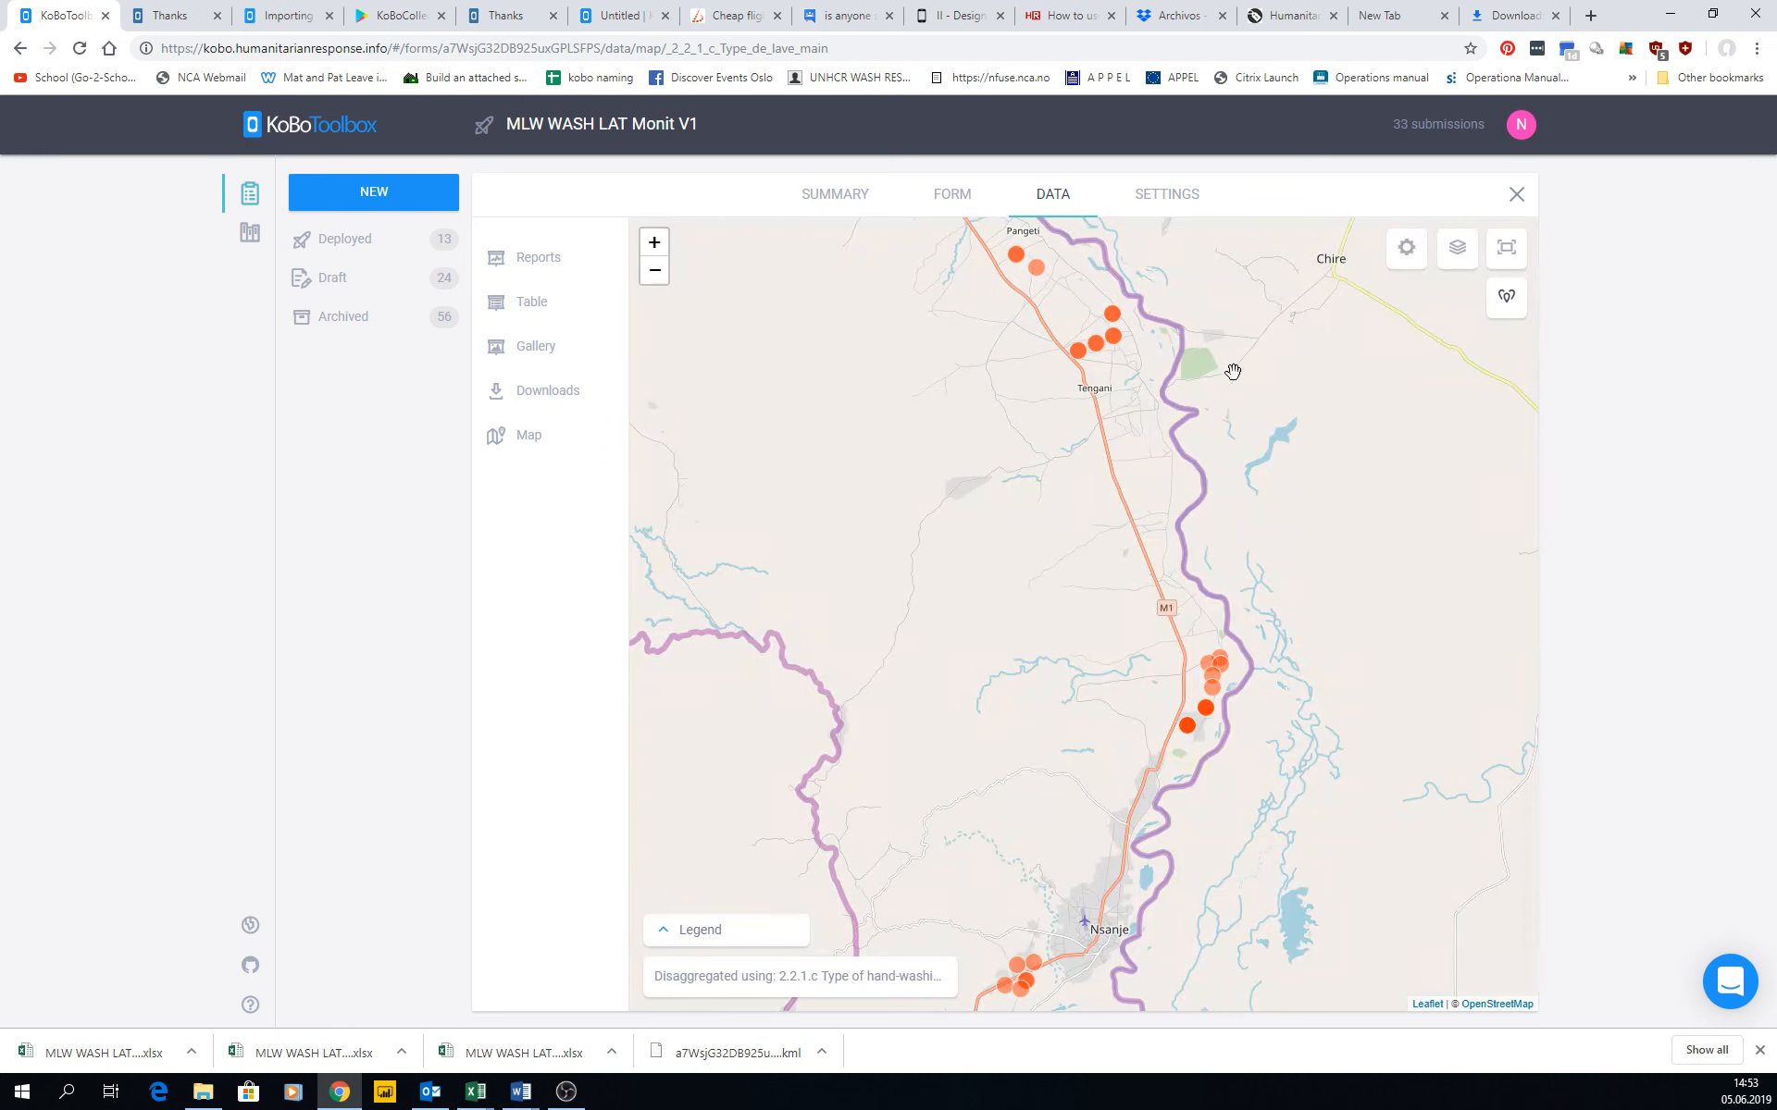
View the marker map in full screen and return it to its normal size.
{"action": "left_click", "coordinate": [1506, 248]}
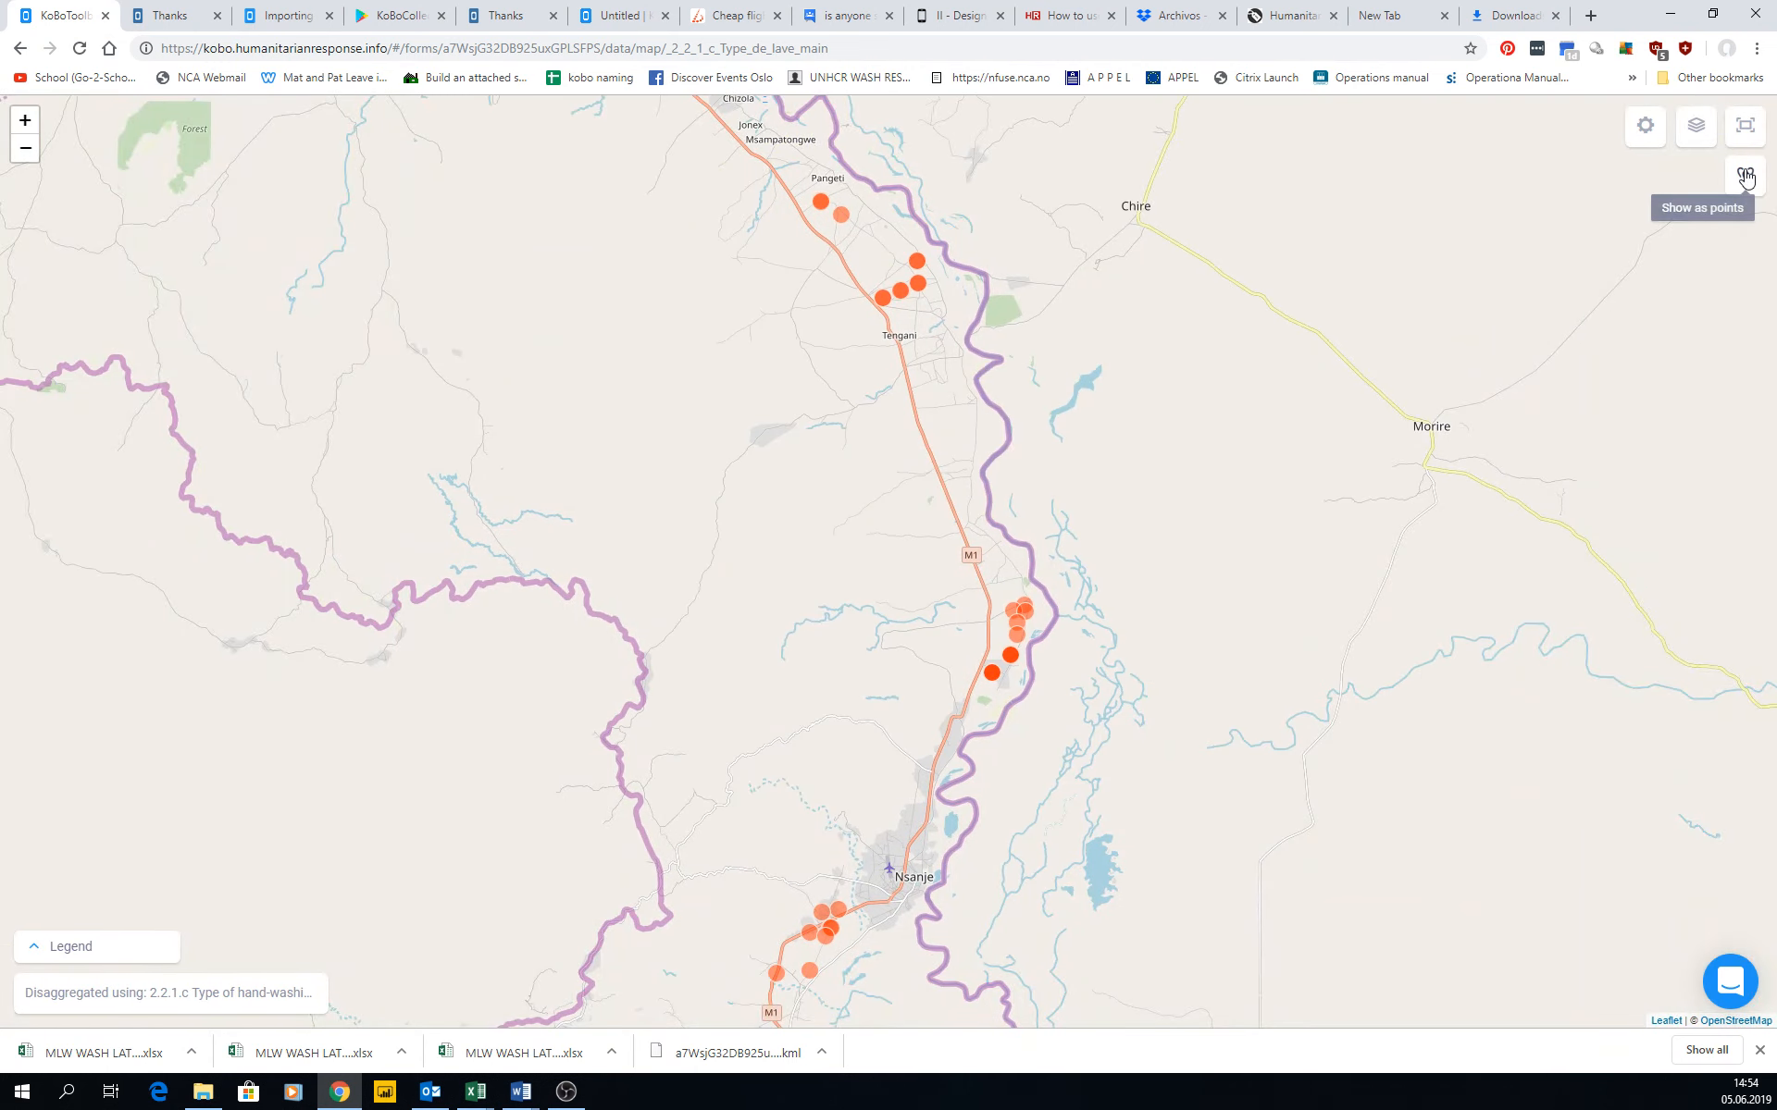
{"action": "left_click", "coordinate": [1744, 137]}
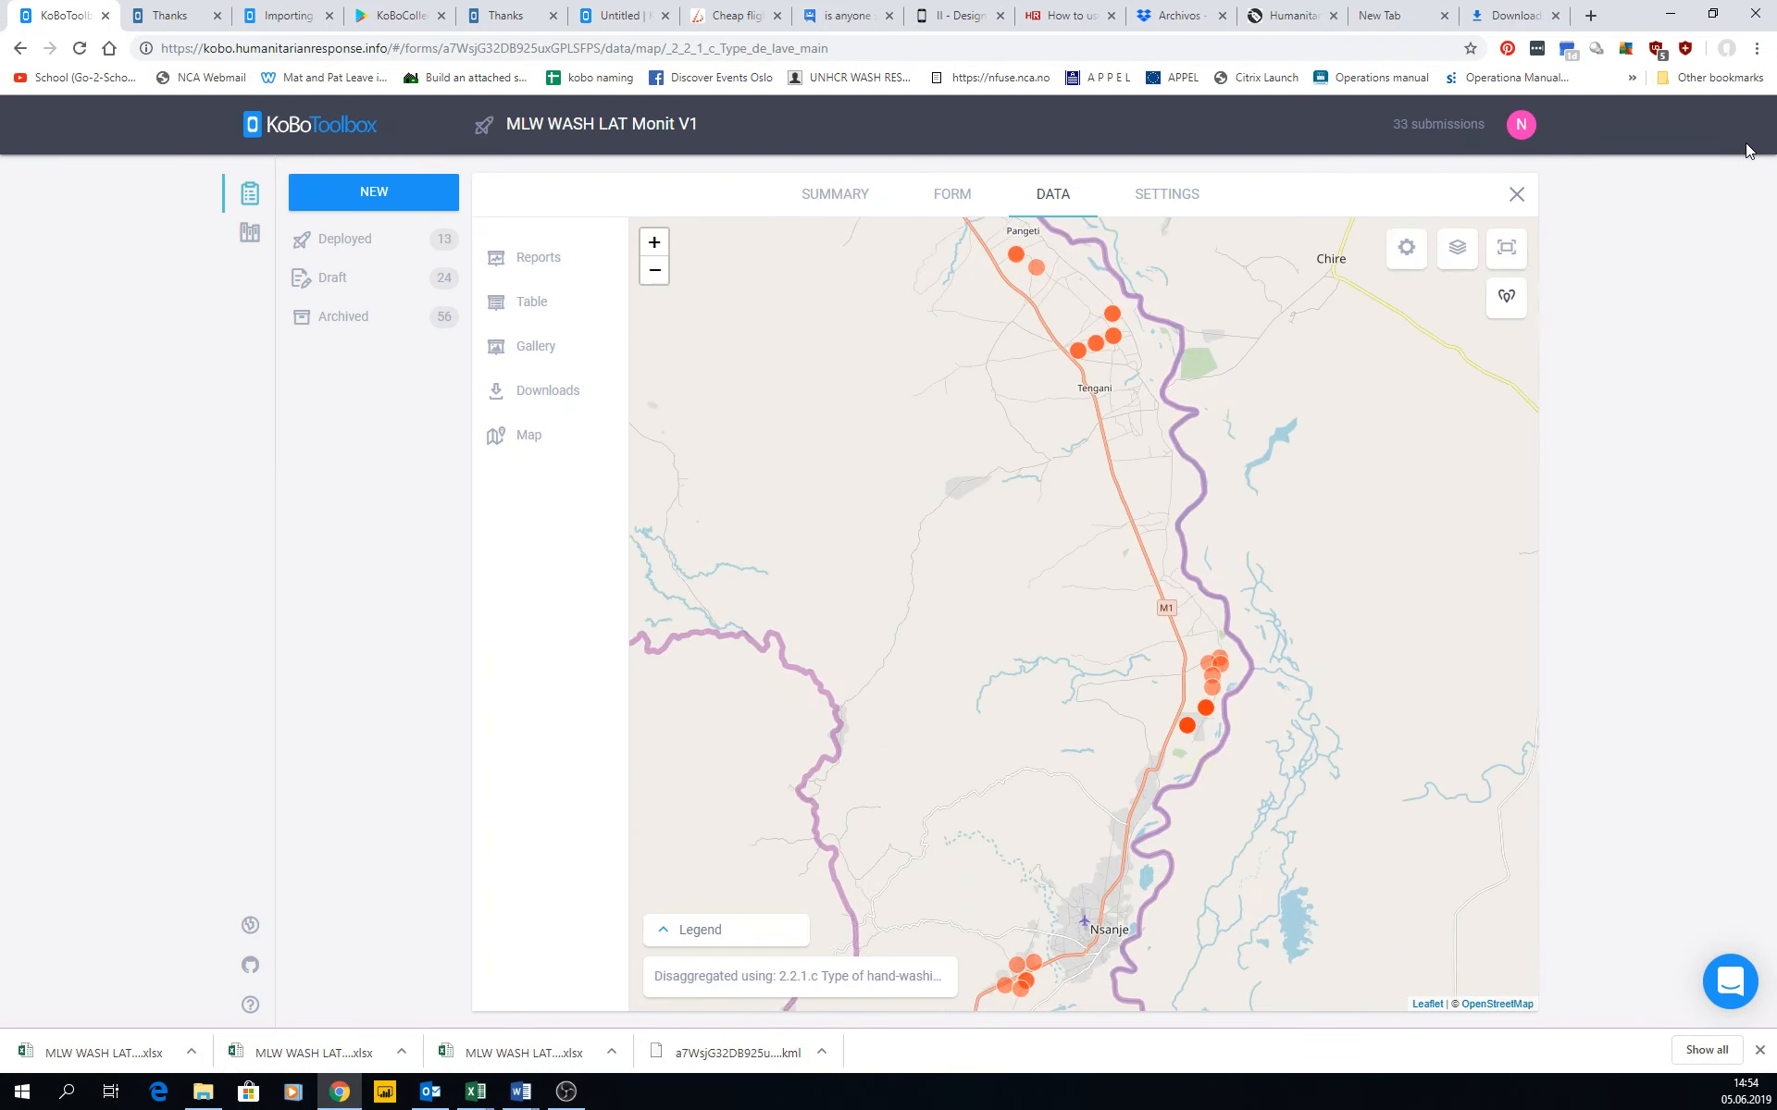
Remove the hand-washing device disaggregation from the map by choosing to see all data.
{"action": "left_click", "coordinate": [694, 977]}
{"action": "left_click_drag", "start_coordinate": [860, 877], "coordinate": [859, 703]}
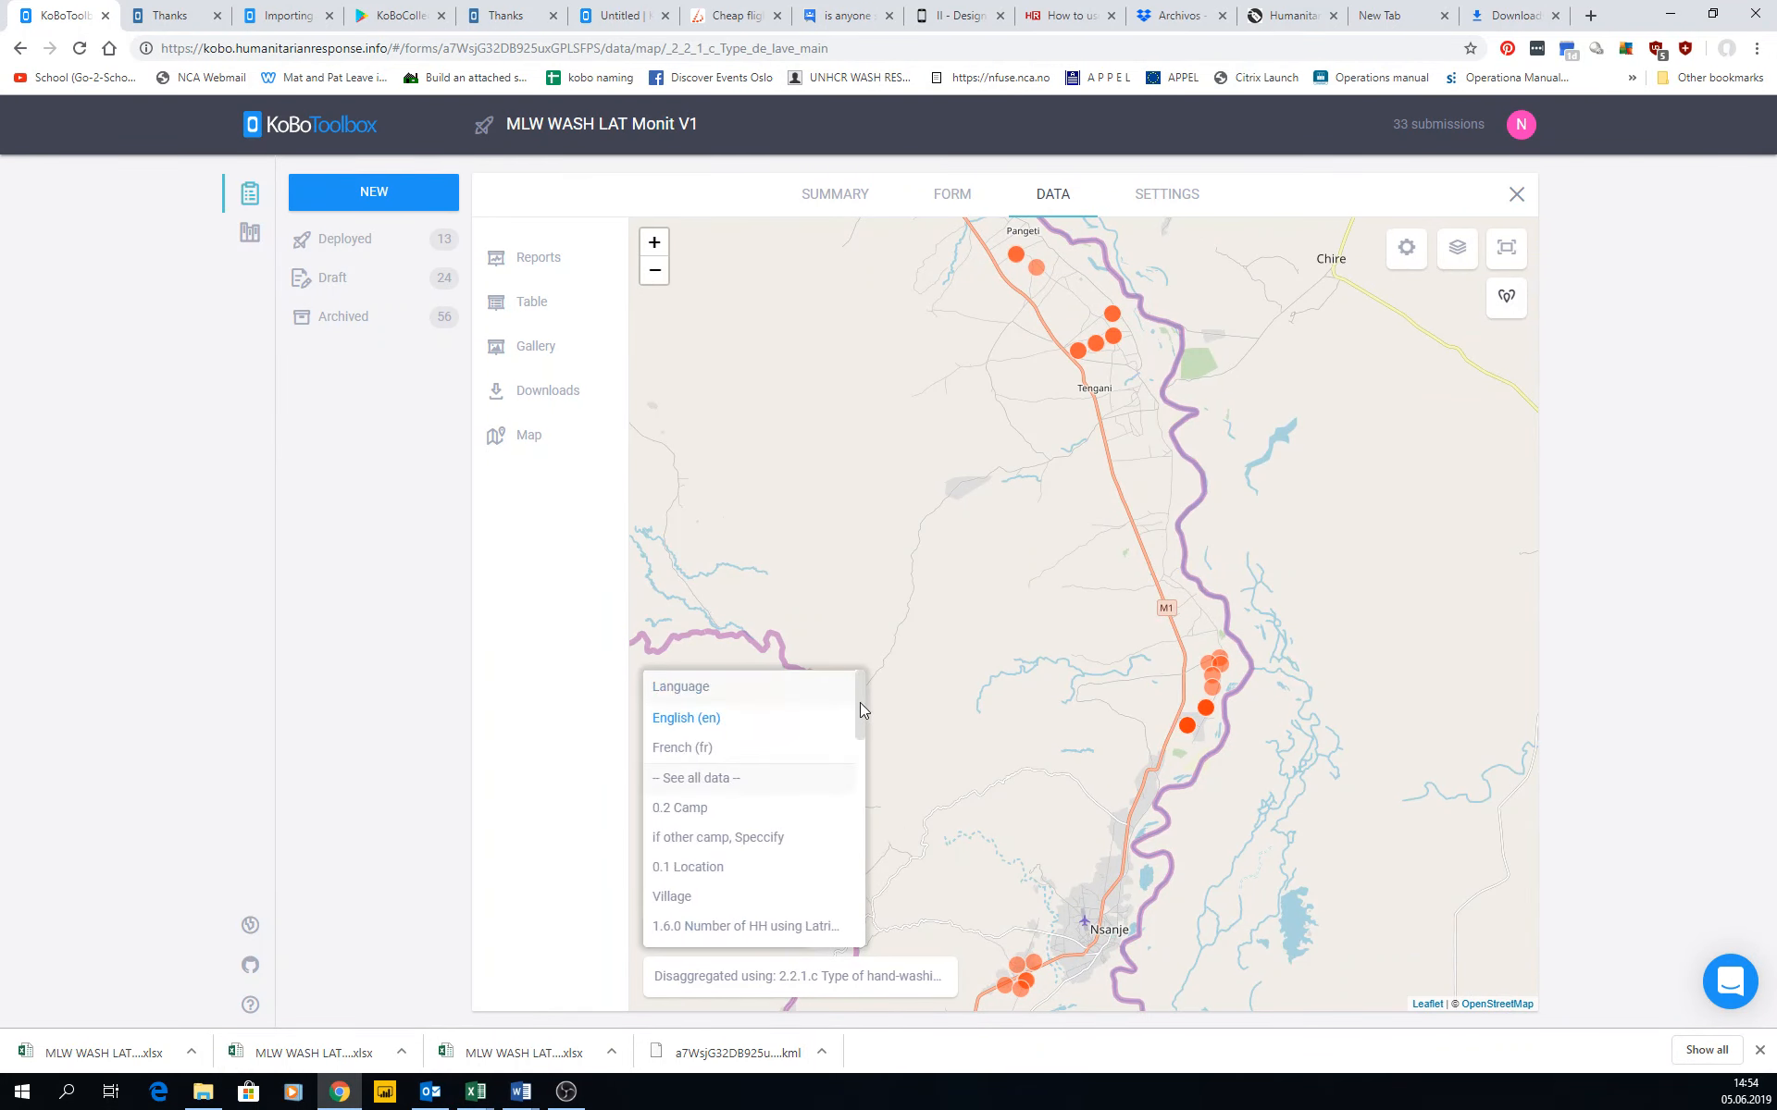
{"action": "left_click", "coordinate": [715, 782]}
Display the submissions as a heatmap and inspect the hotspot north of Nsanje both close up and in overview.
{"action": "left_click", "coordinate": [1506, 345]}
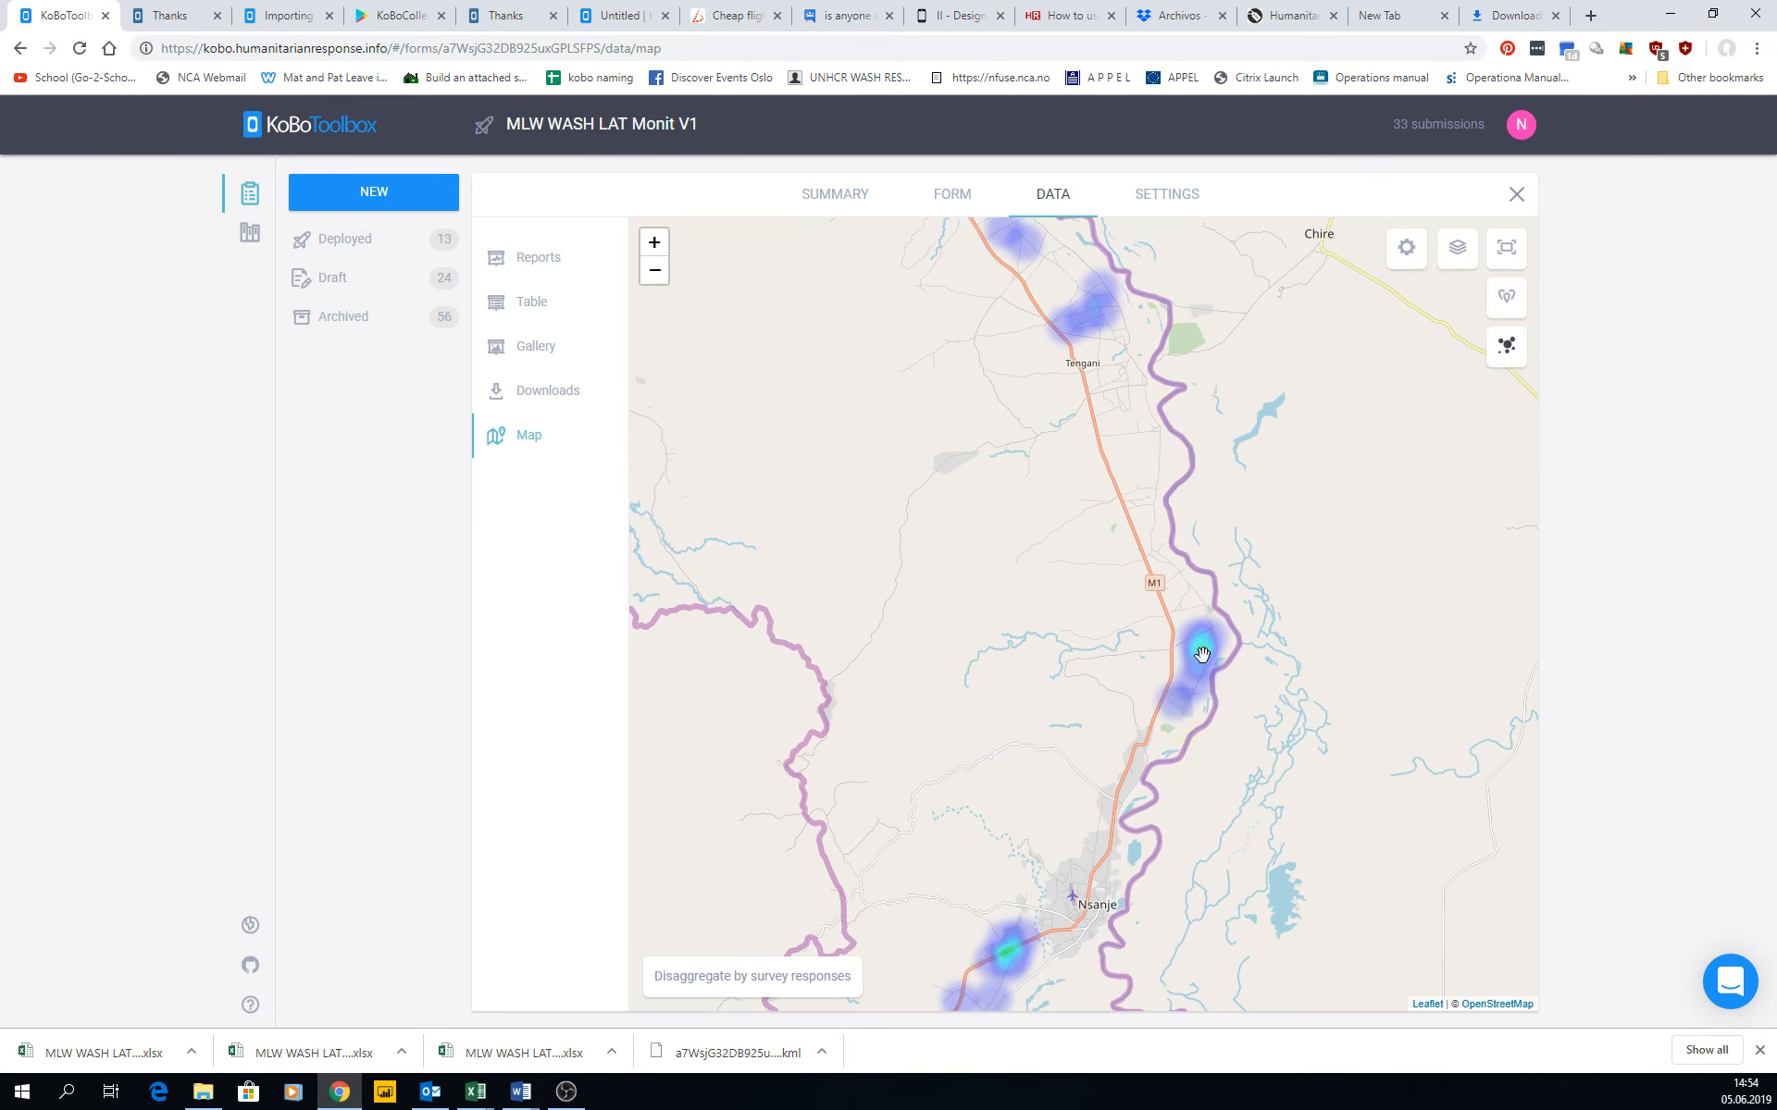
{"action": "scroll", "coordinate": [1205, 653], "scroll_direction": "up", "scroll_amount": 1}
{"action": "scroll", "coordinate": [1205, 653], "scroll_direction": "up", "scroll_amount": 1}
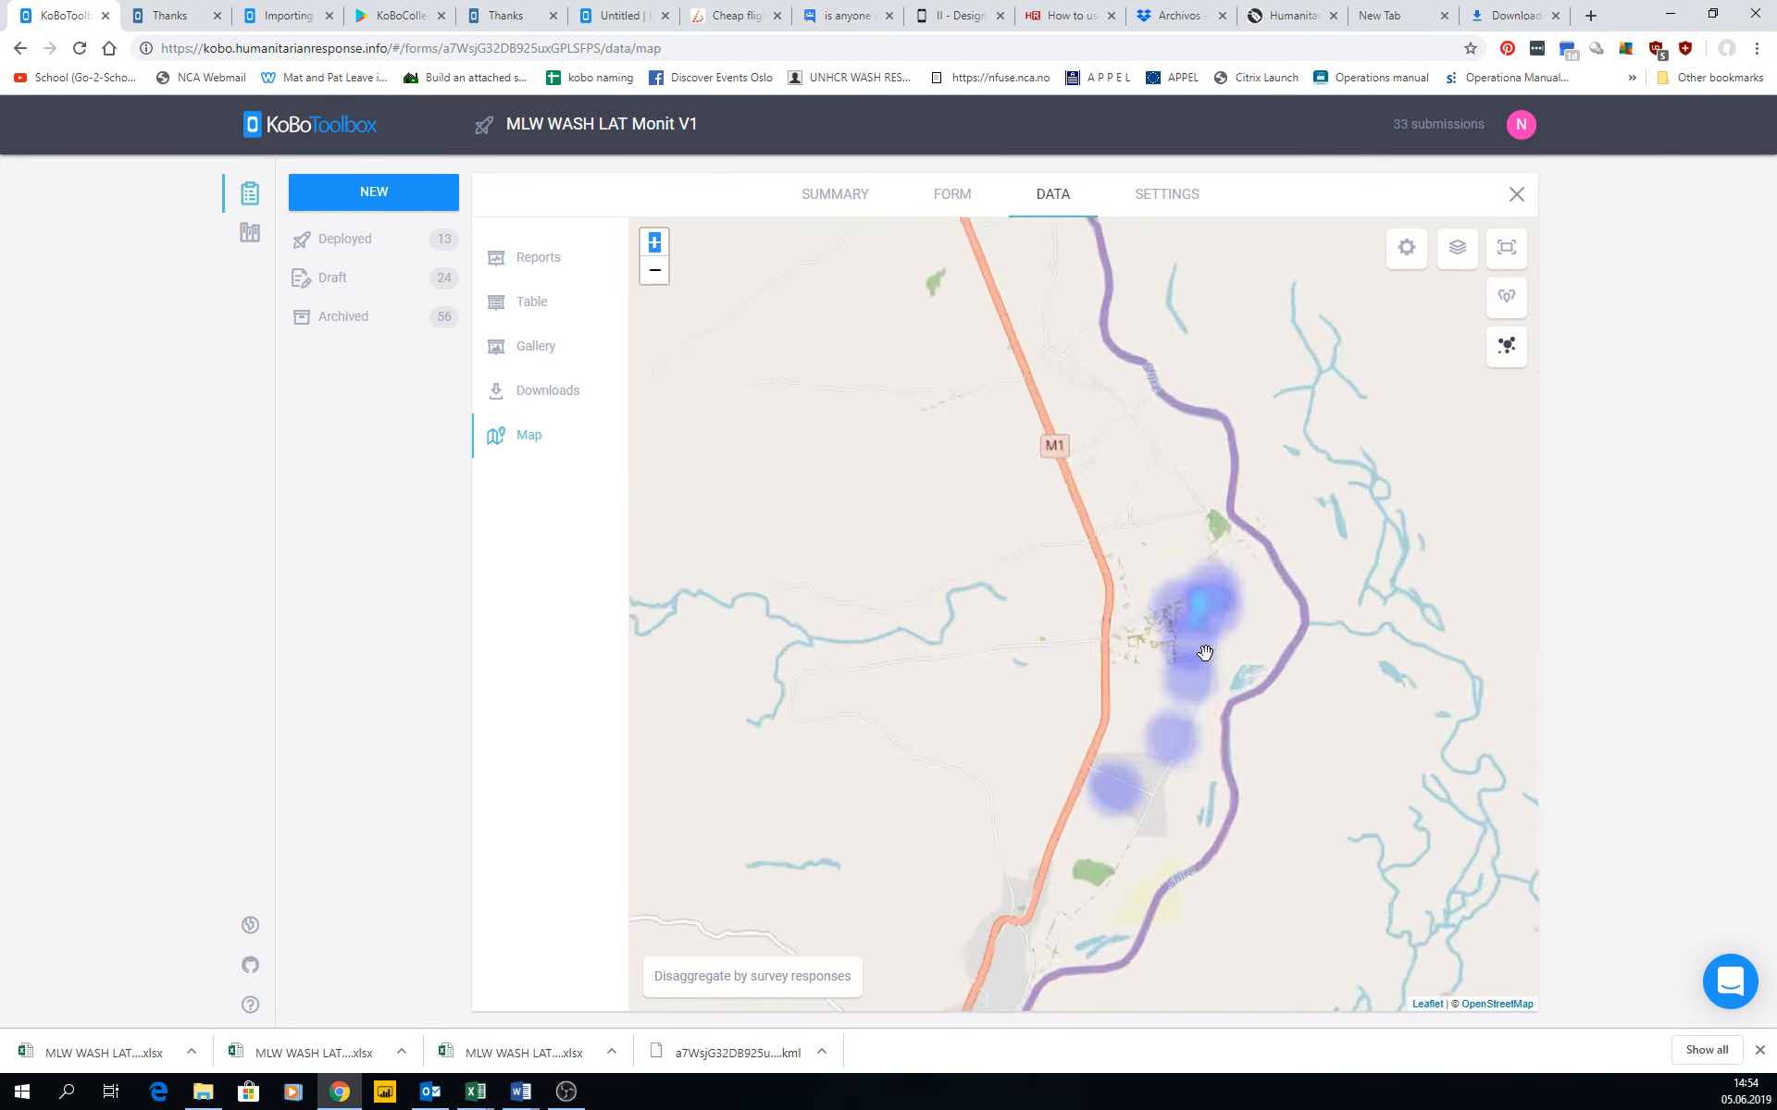
{"action": "left_click", "coordinate": [655, 274]}
{"action": "left_click", "coordinate": [655, 274]}
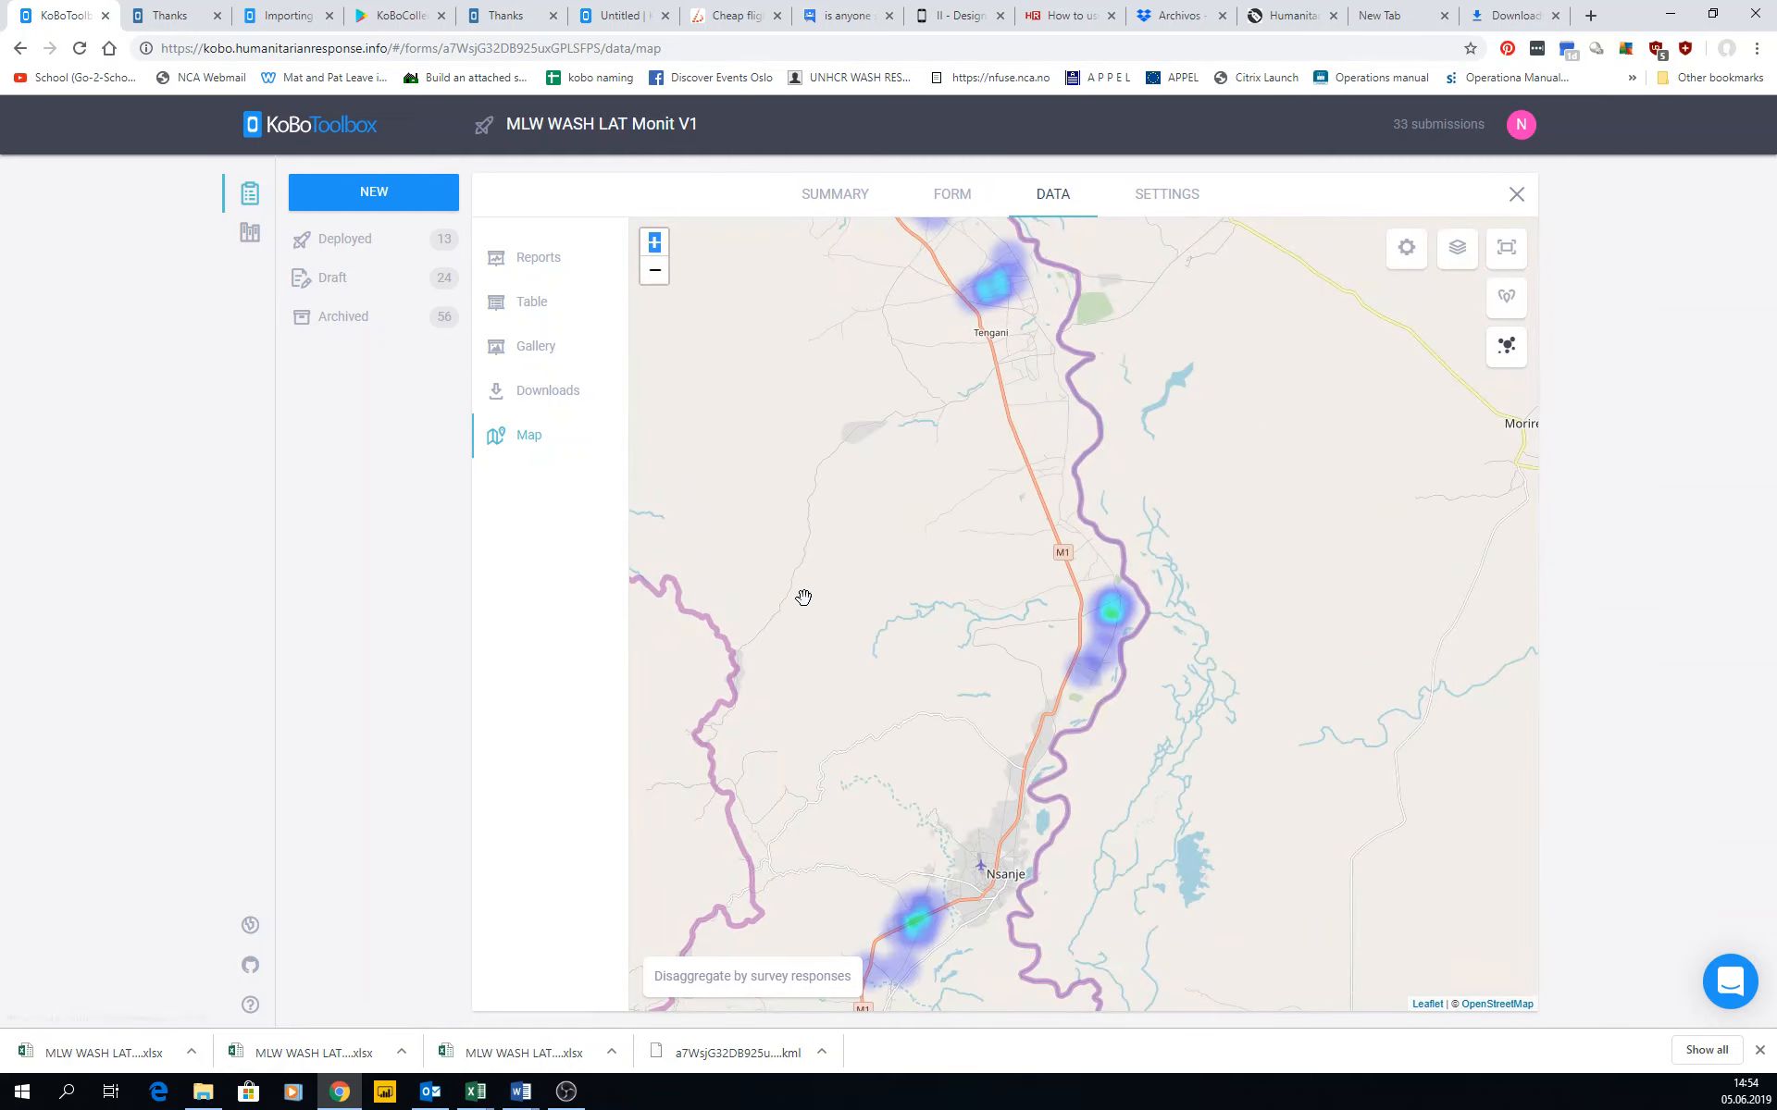